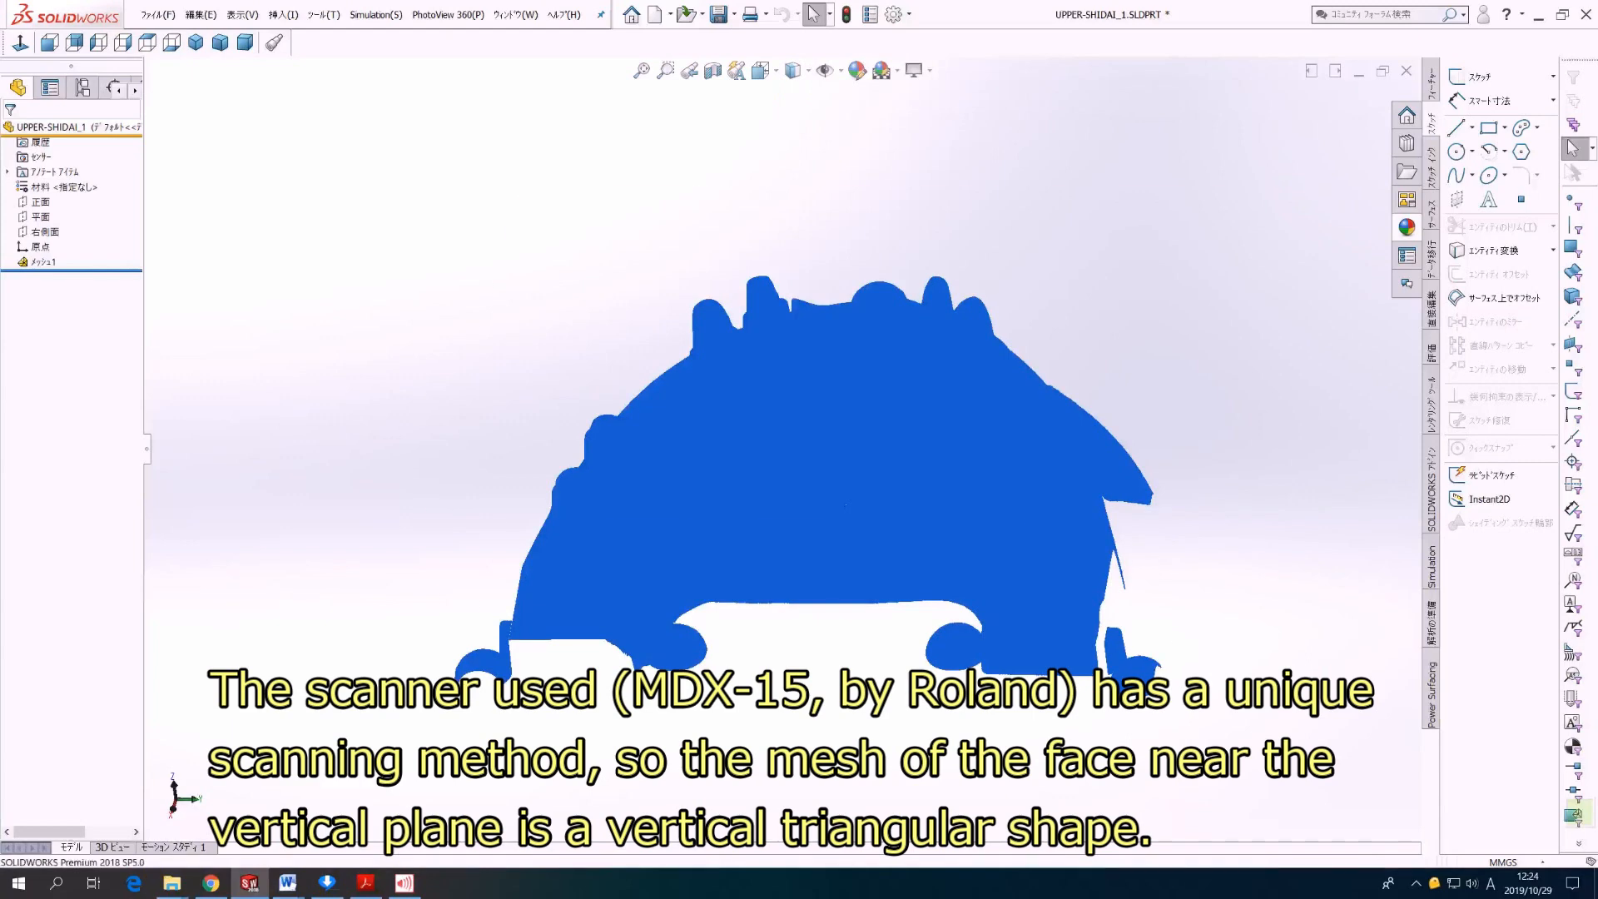
Step: Examine the vertical triangles of the scanned upper arch mesh up close
scroll(619, 655, "down", 1)
left_click(625, 478)
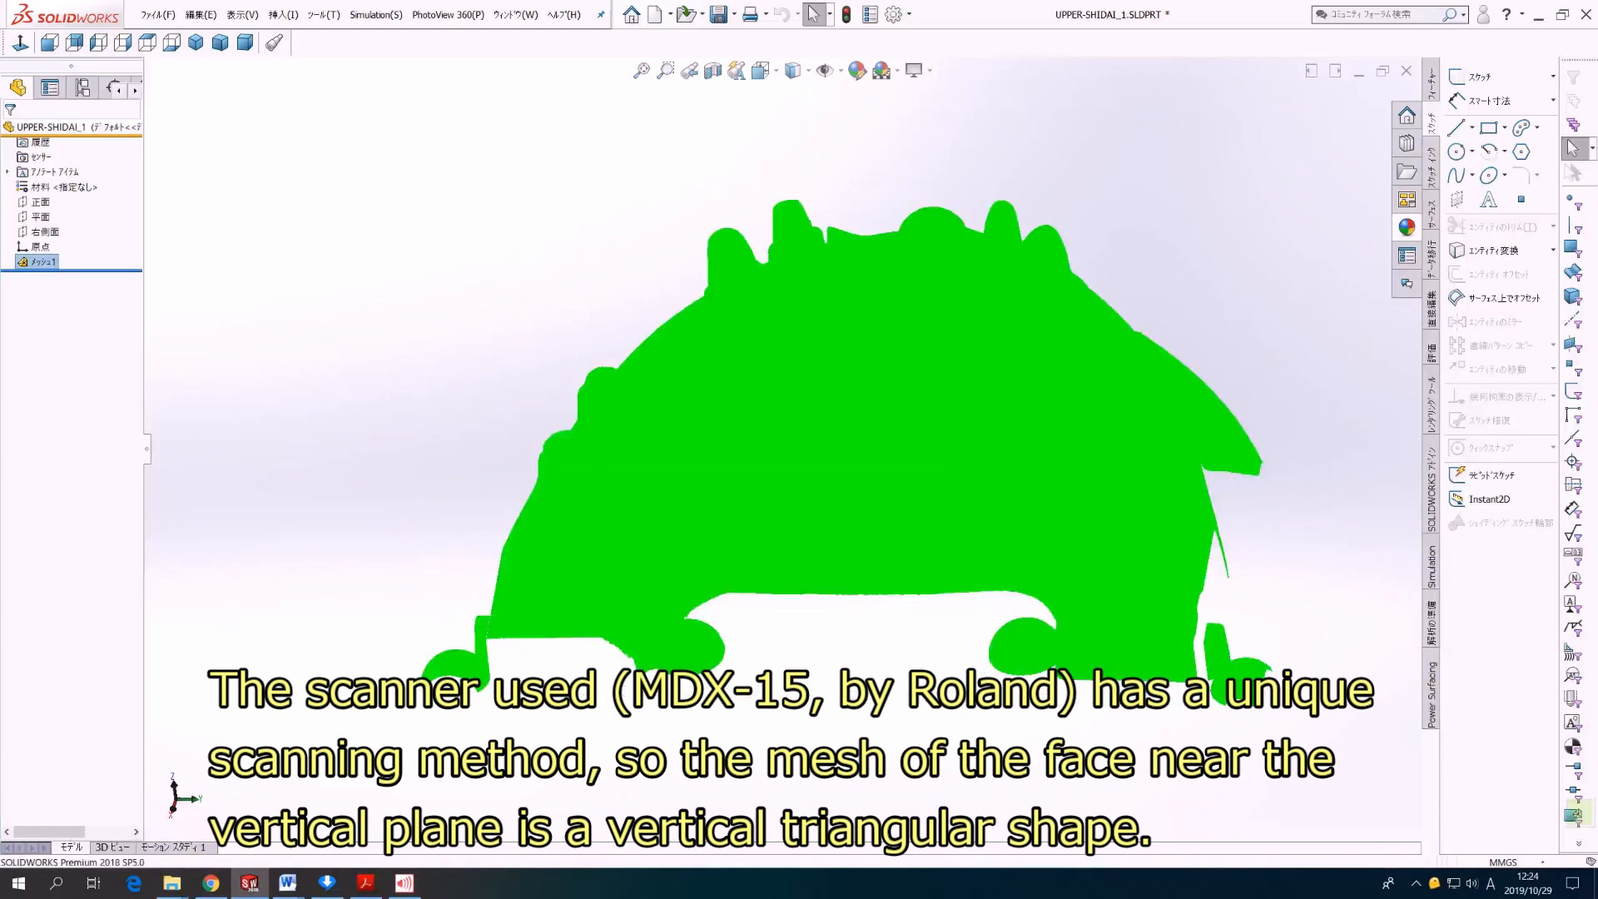
scroll(625, 478, "down", 1)
scroll(470, 489, "down", 1)
left_click(470, 490)
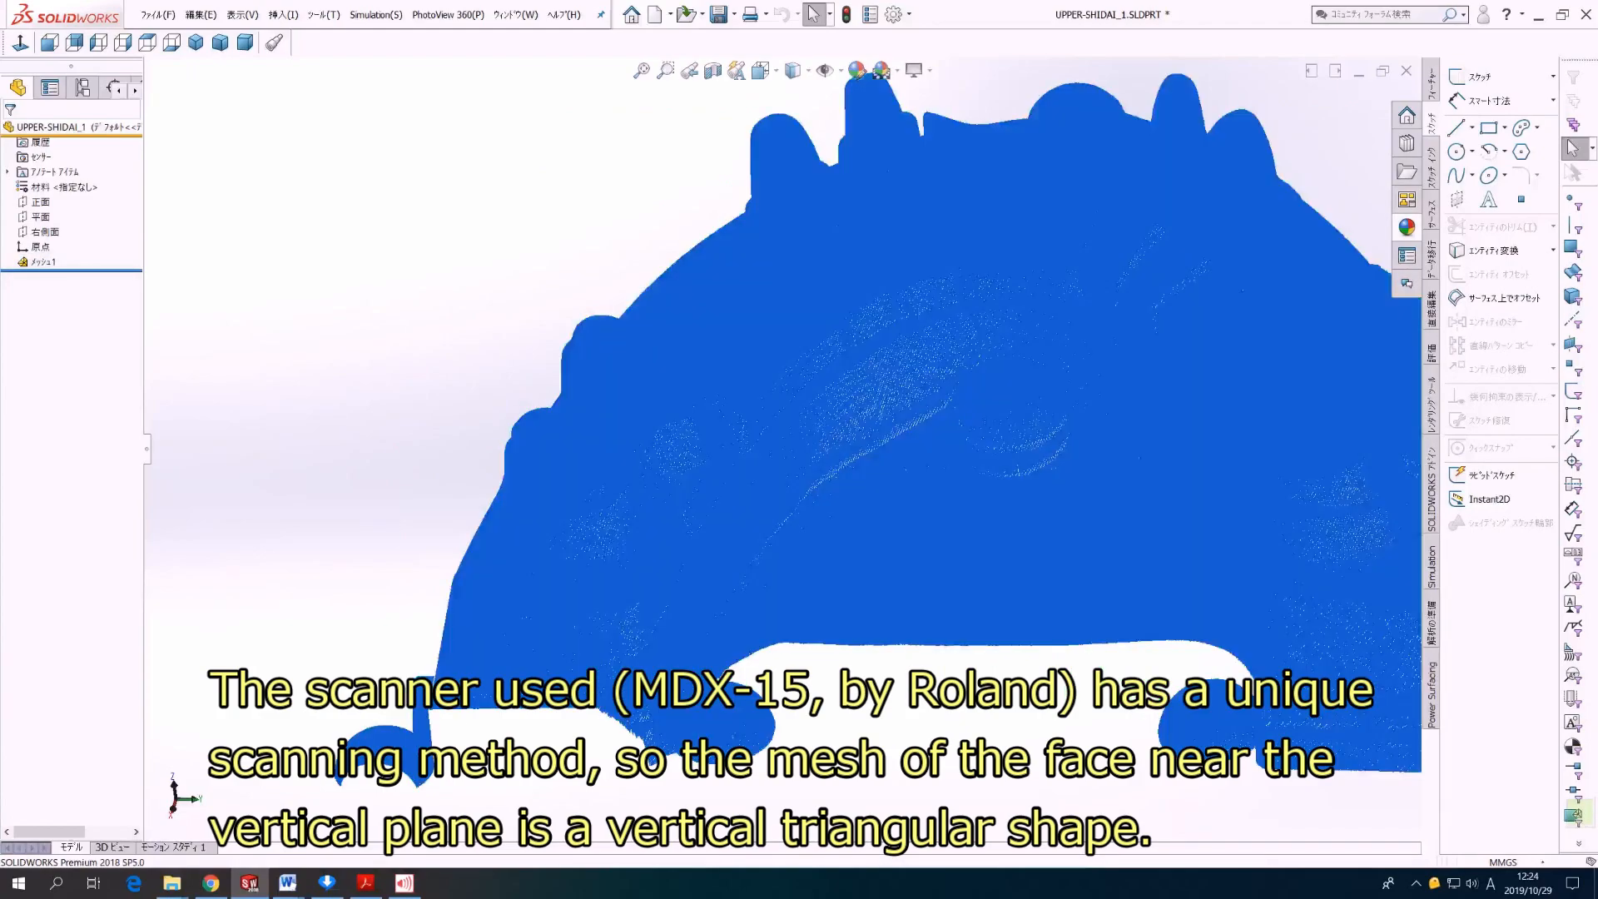
scroll(470, 489, "down", 2)
scroll(592, 533, "down", 5)
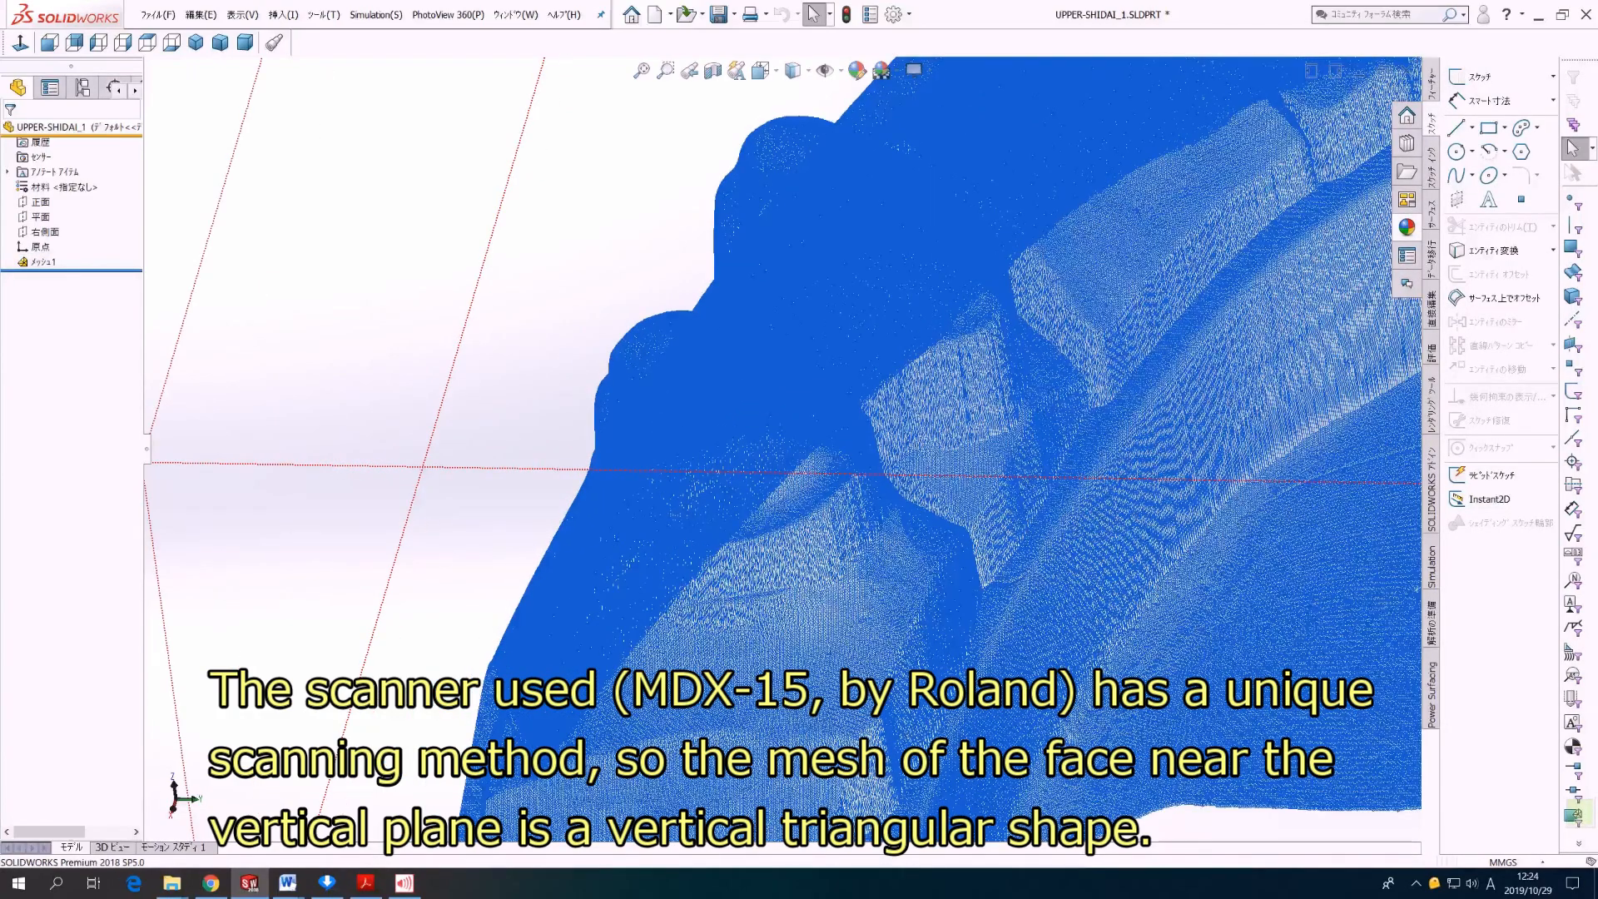
scroll(593, 533, "down", 8)
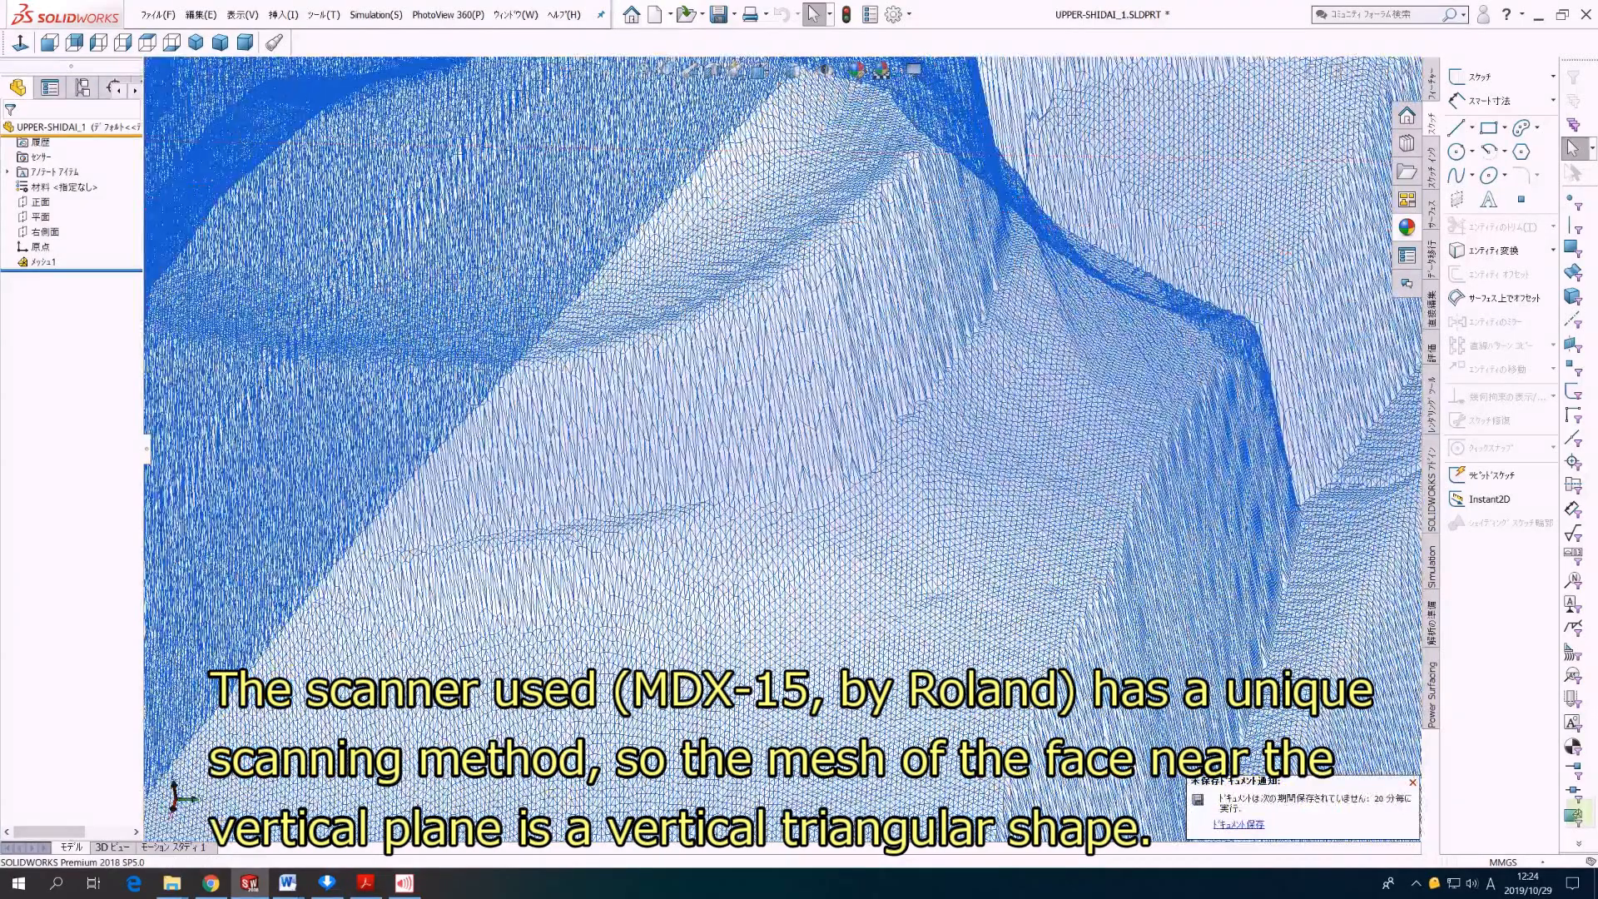
scroll(592, 533, "down", 2)
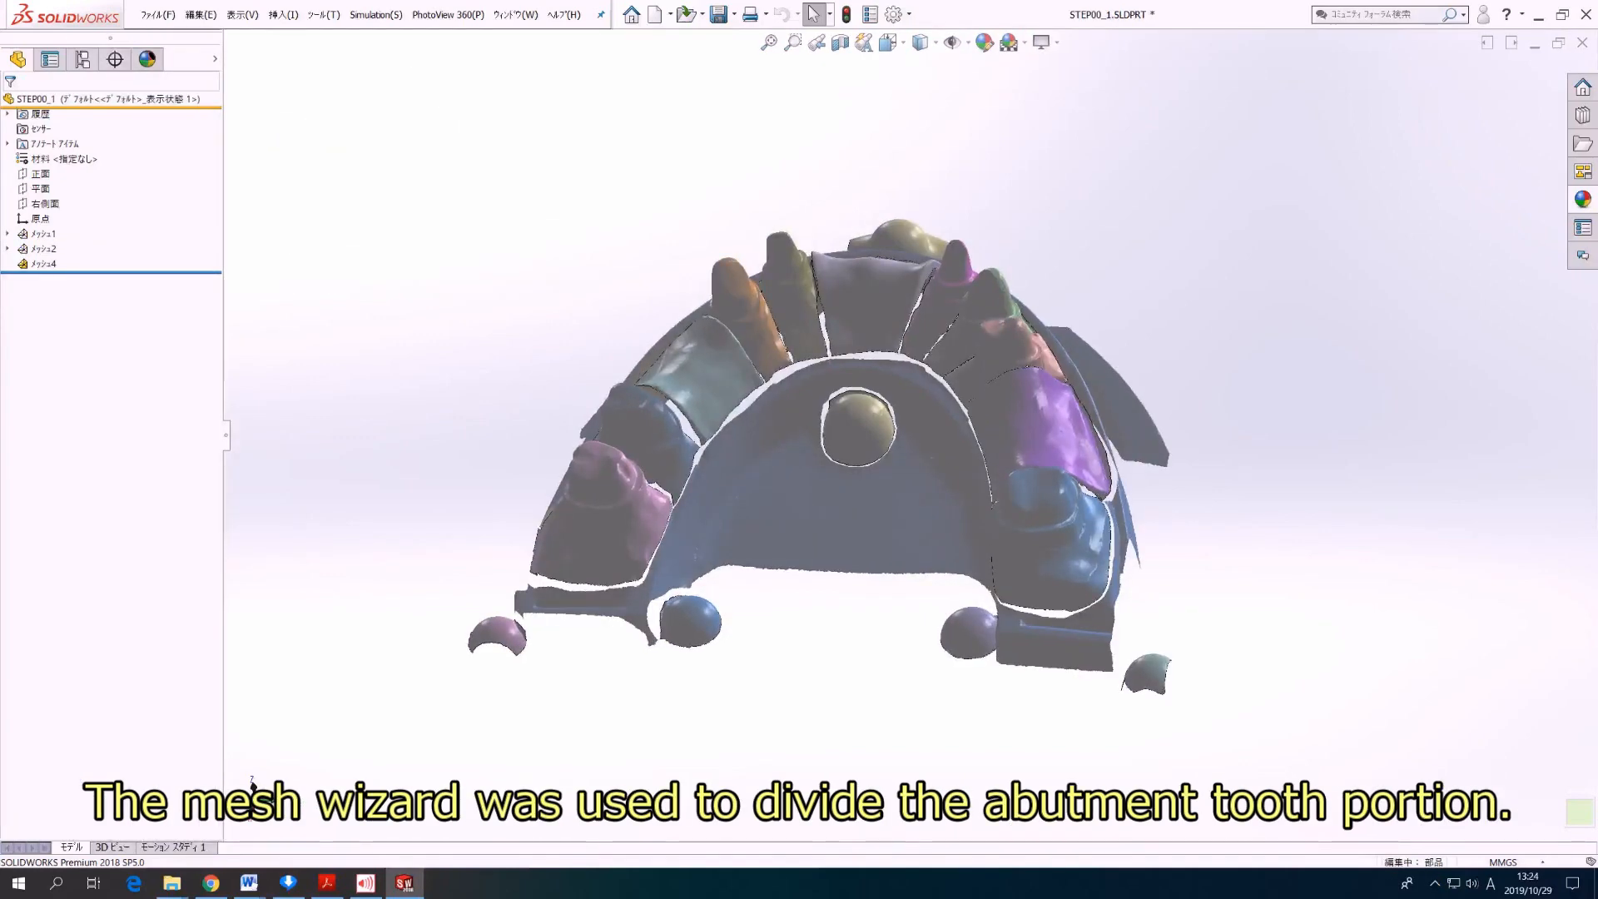
Step: Examine the optimized arch mesh, the trimmed tooth meshes and the three-part split of an abutment tooth from several sides
middle_click_drag(858, 428, 1590, 335)
middle_click_drag(932, 400, 1064, 396)
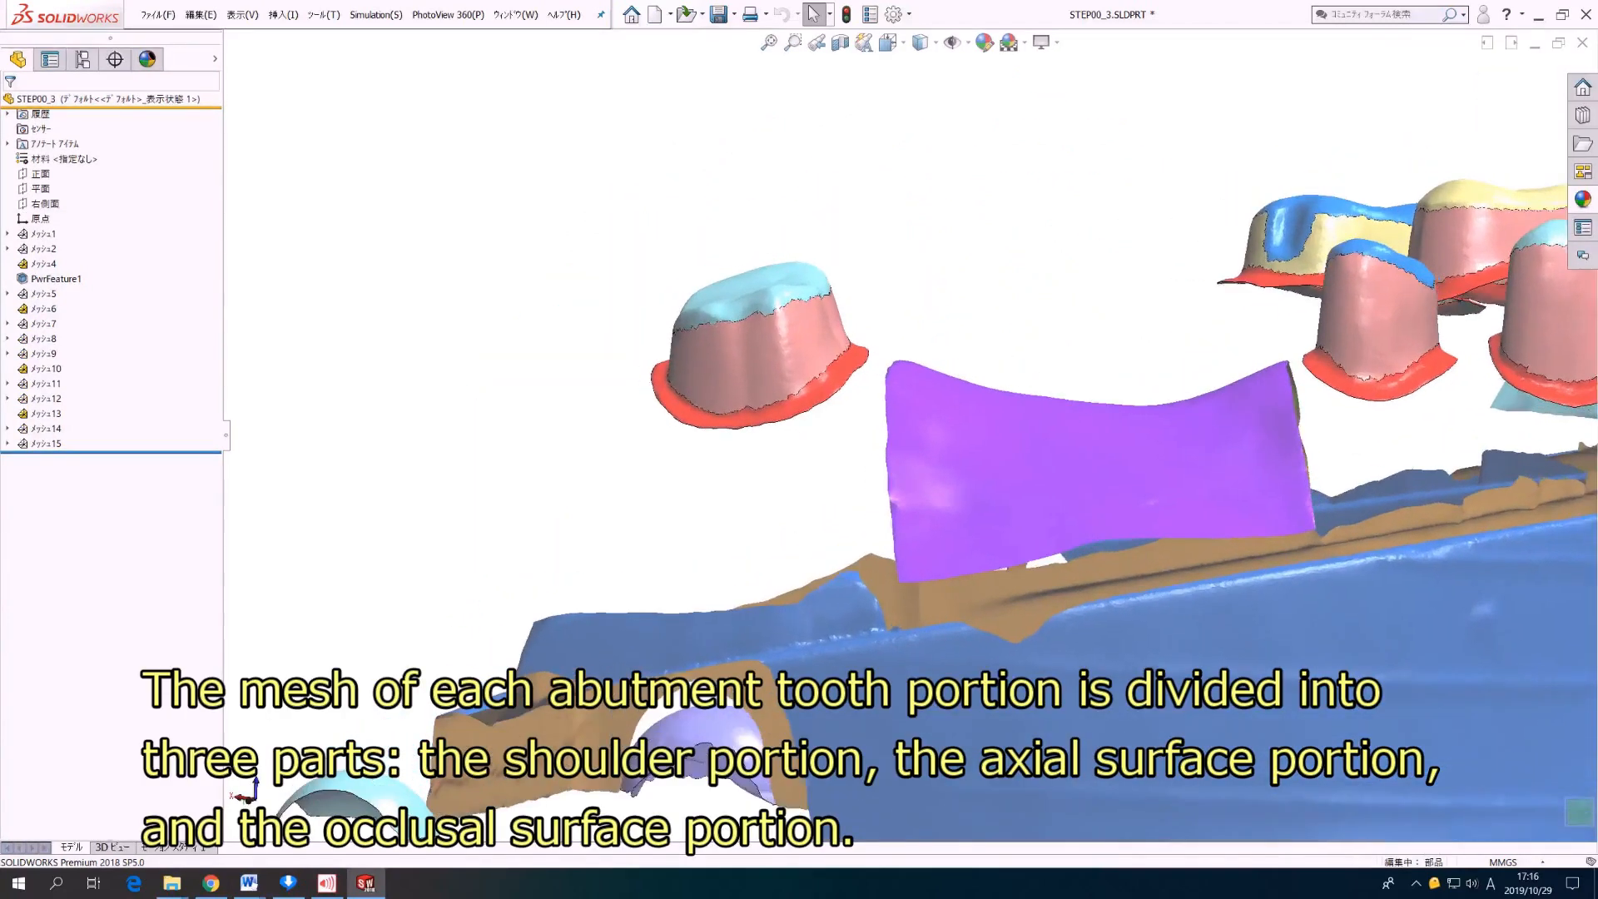
scroll(682, 333, "down", 5)
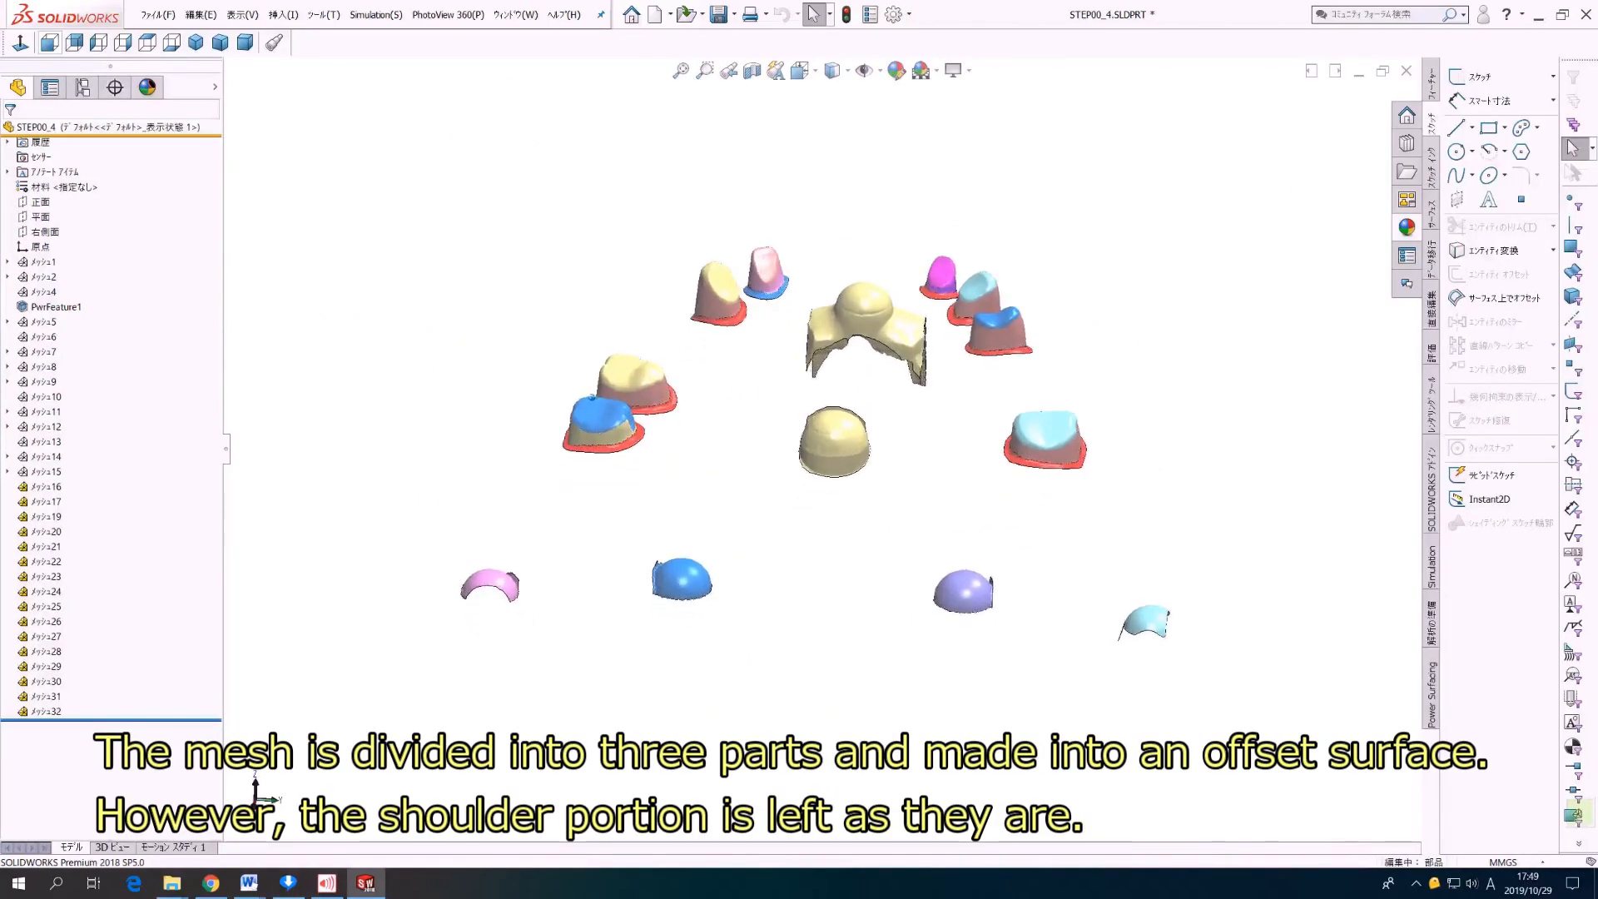
middle_click_drag(528, 379, 1382, 505)
scroll(870, 274, "down", 5)
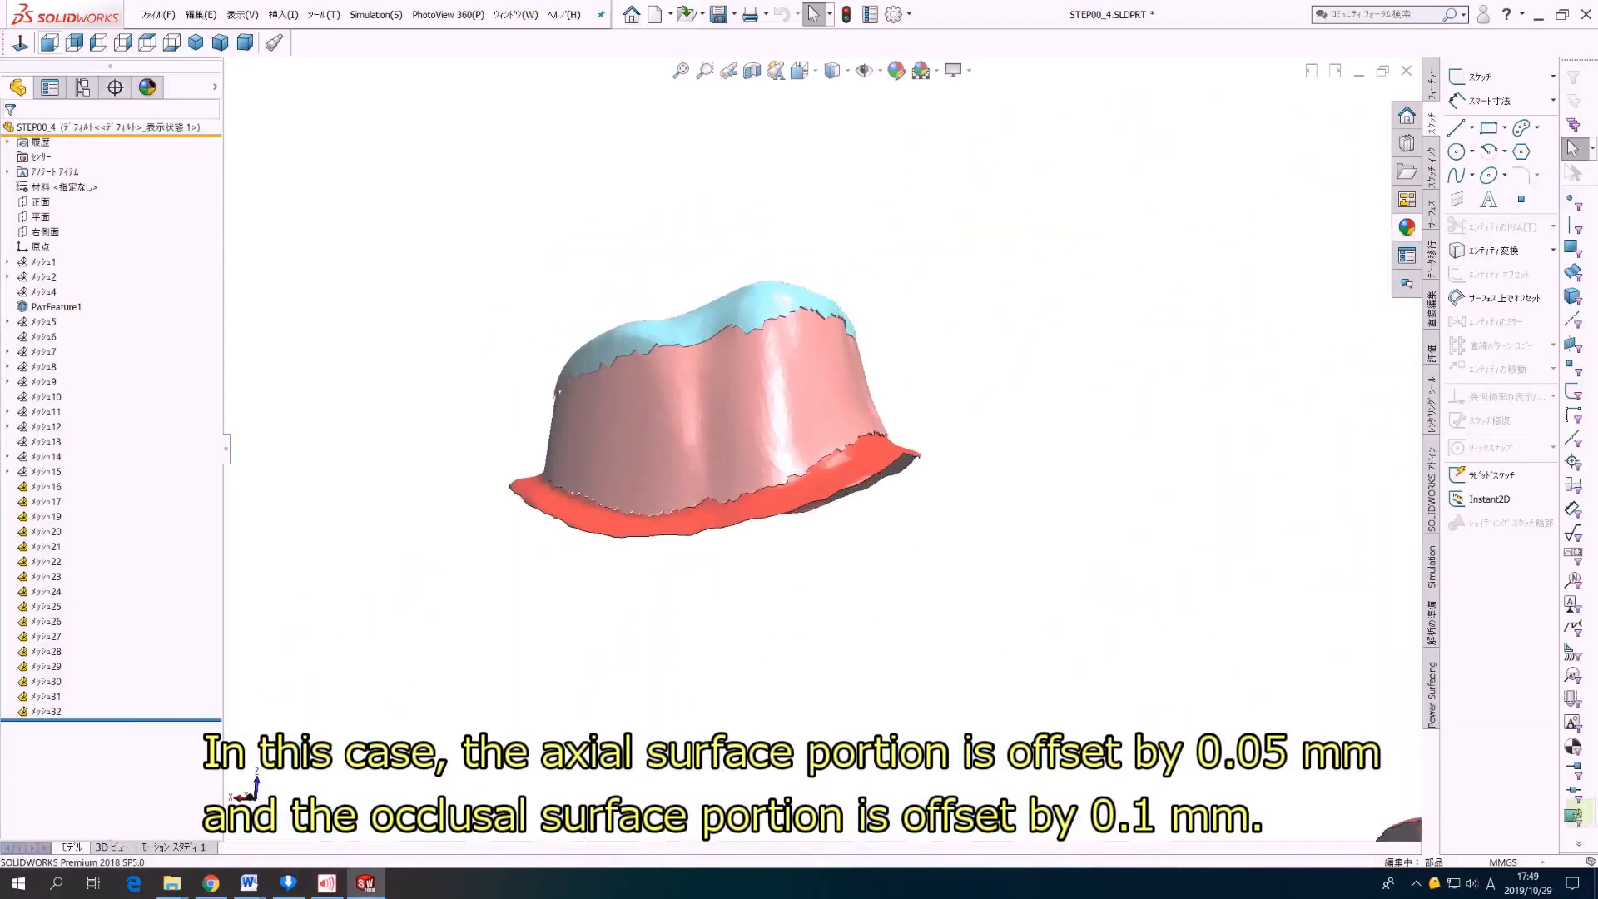
middle_click_drag(874, 479, 828, 450)
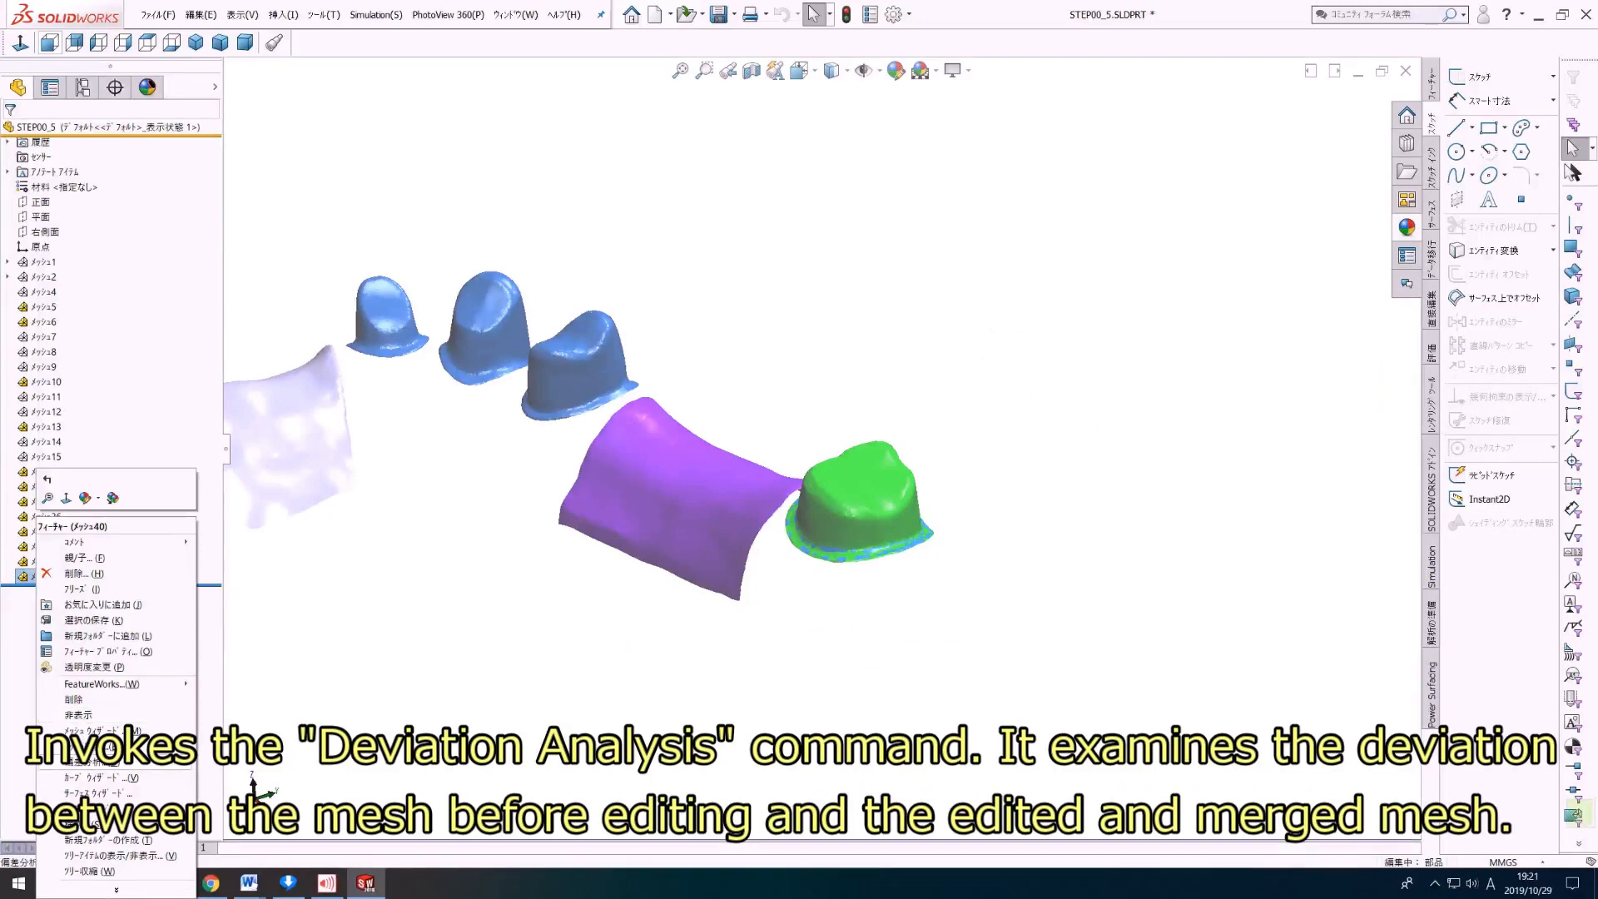
Step: Calculate the mesh-to-mesh deviation between メッシュ40 and メッシュ5 and examine the color map on the abutment tooth
left_click(91, 762)
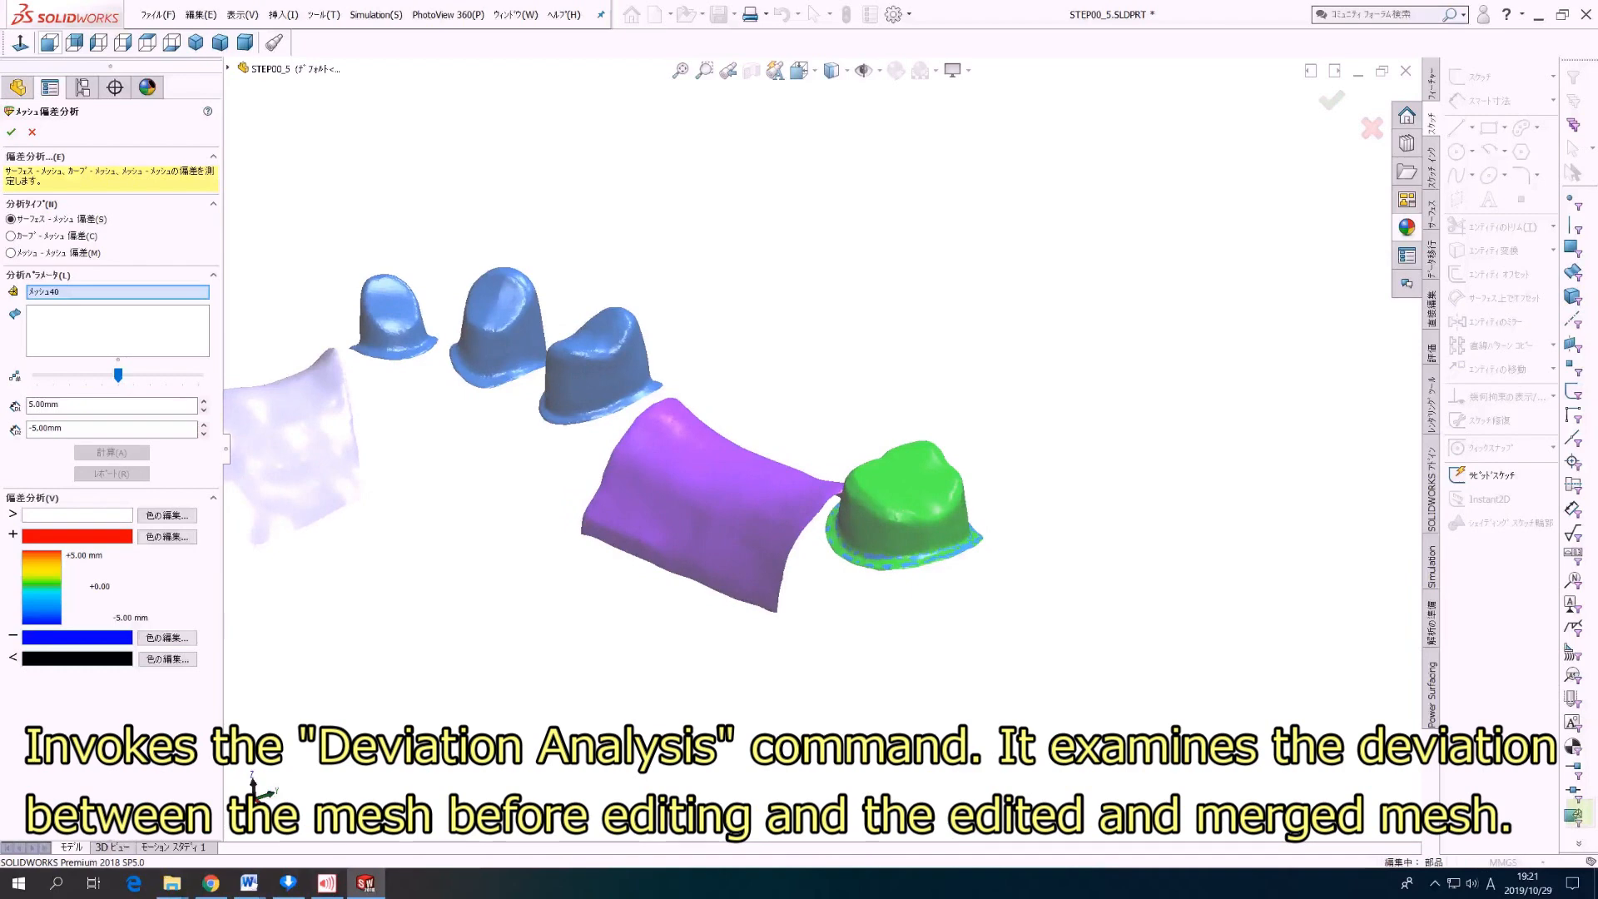
left_click(11, 253)
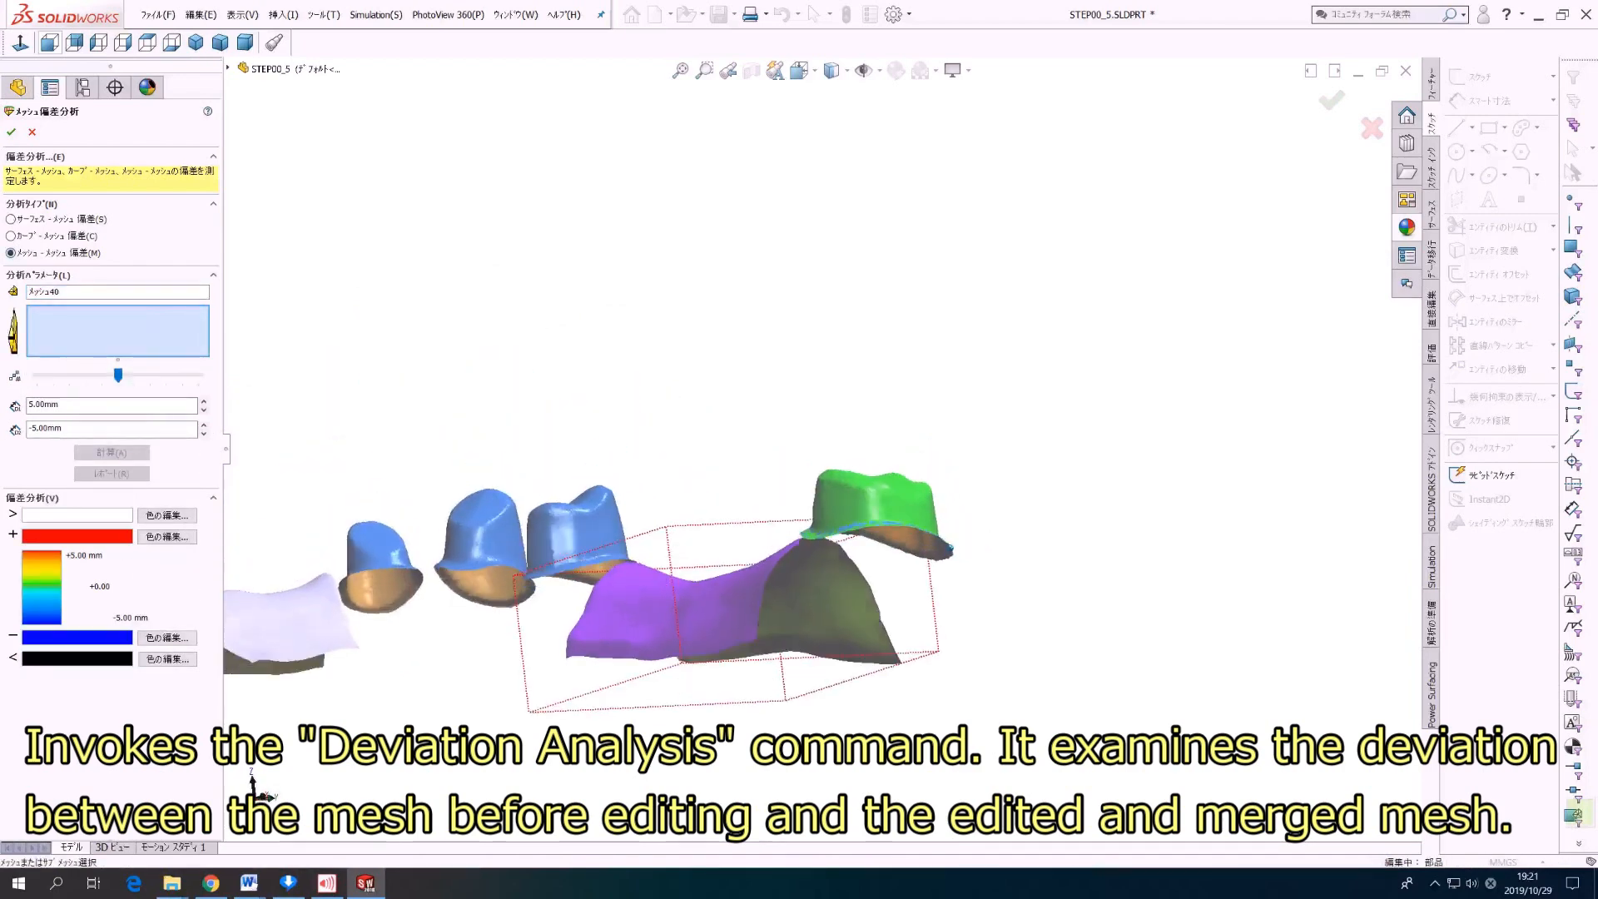
middle_click_drag(836, 603, 866, 533)
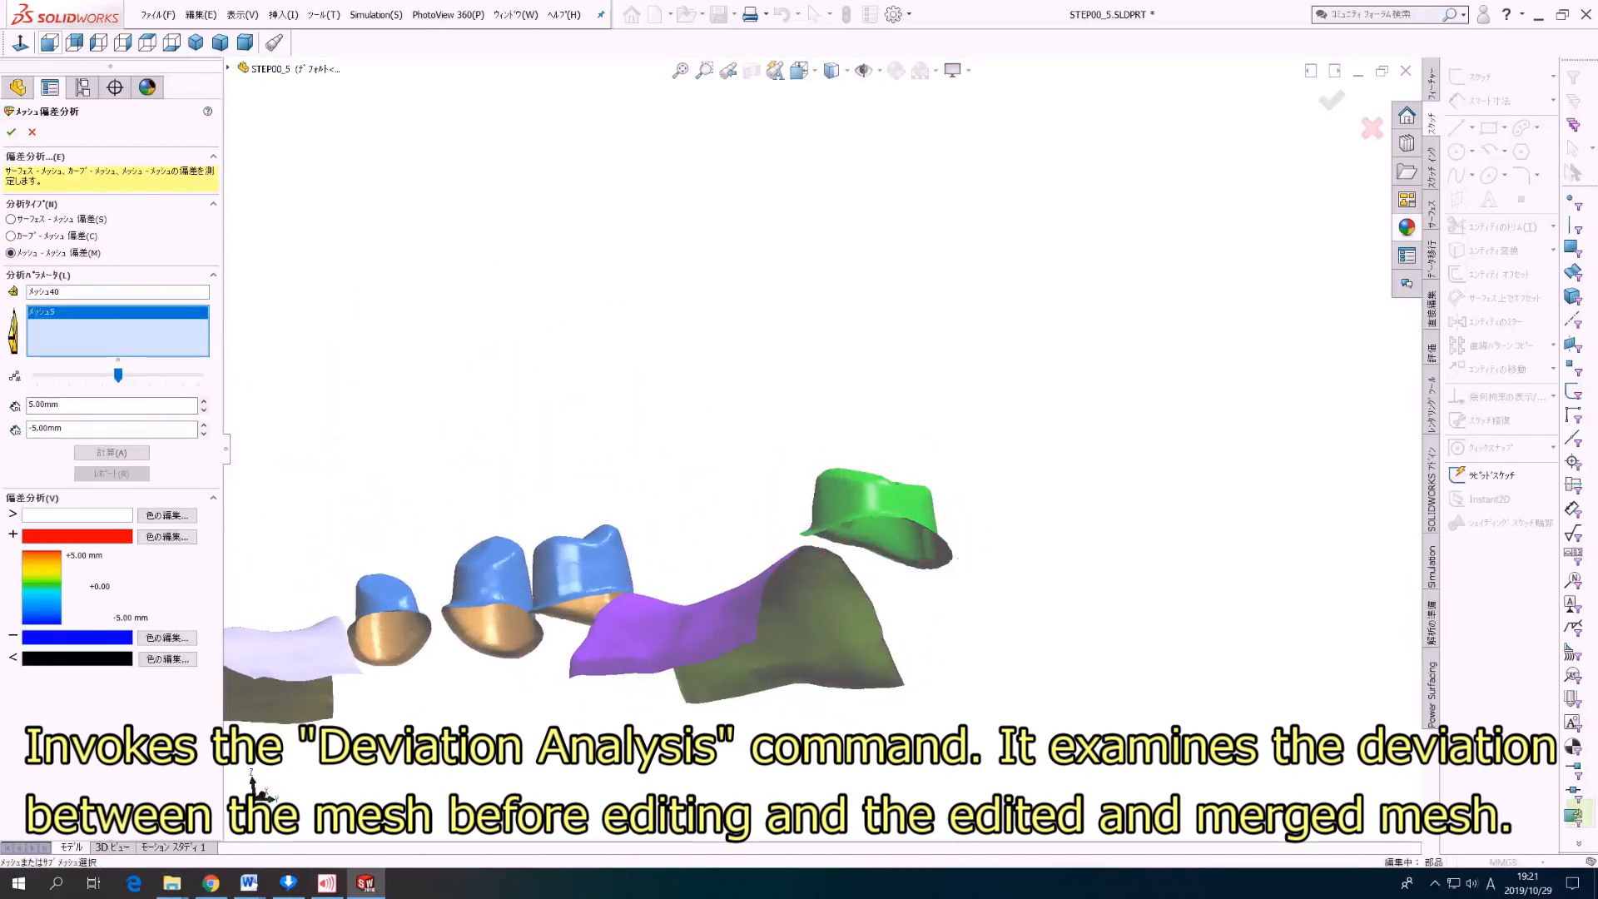
middle_click_drag(955, 551, 954, 581)
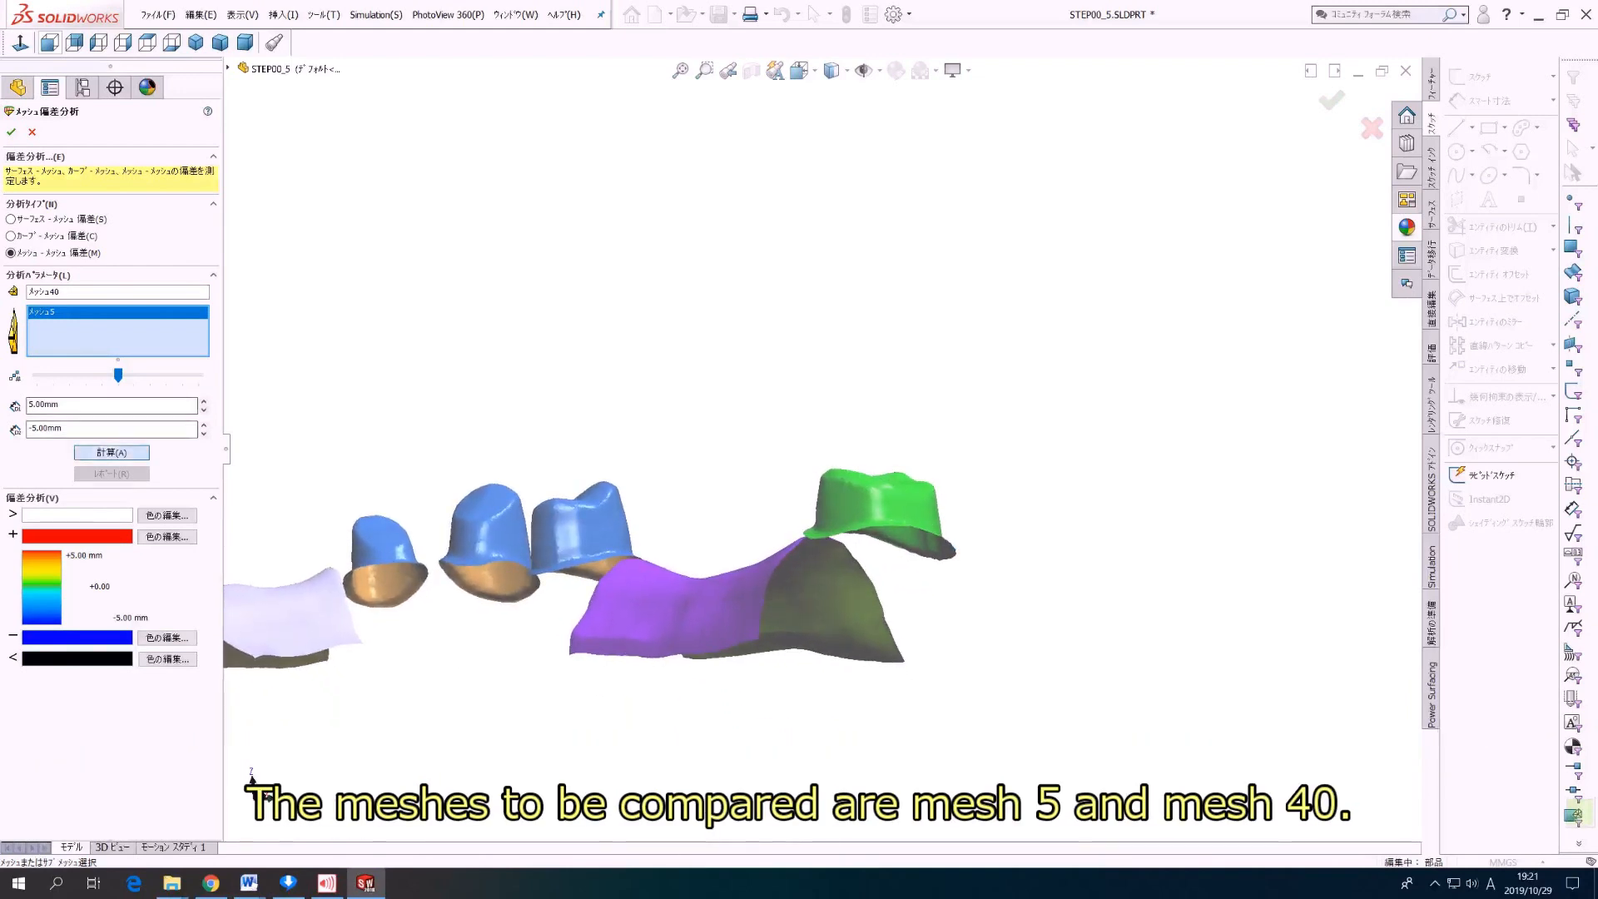
middle_click_drag(832, 533, 913, 624)
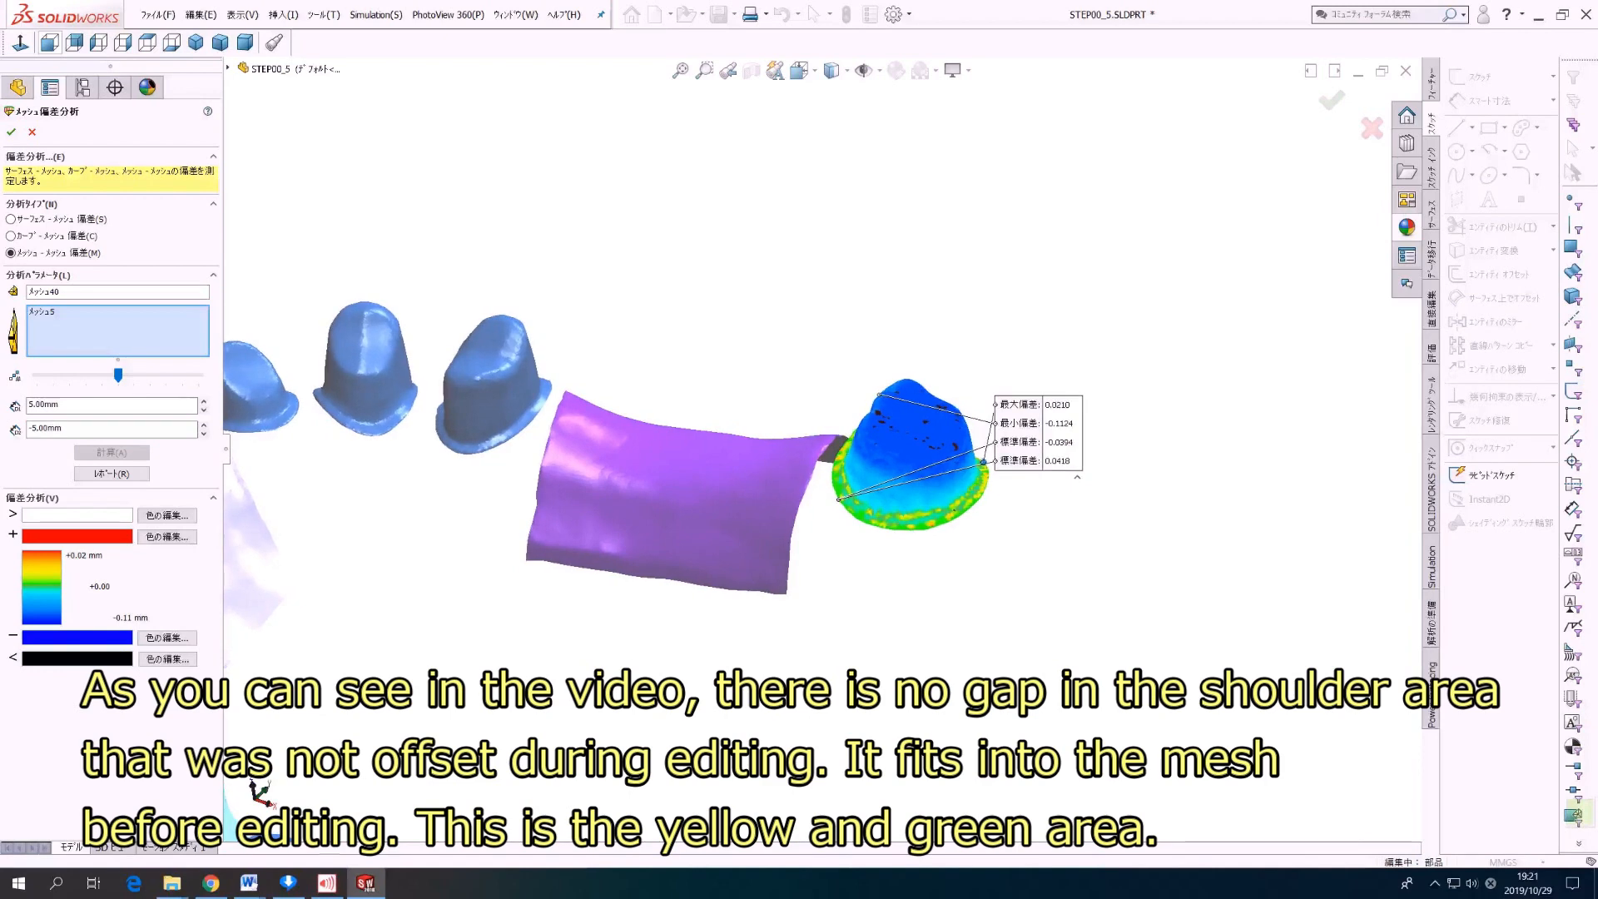
scroll(931, 491, "down", 4)
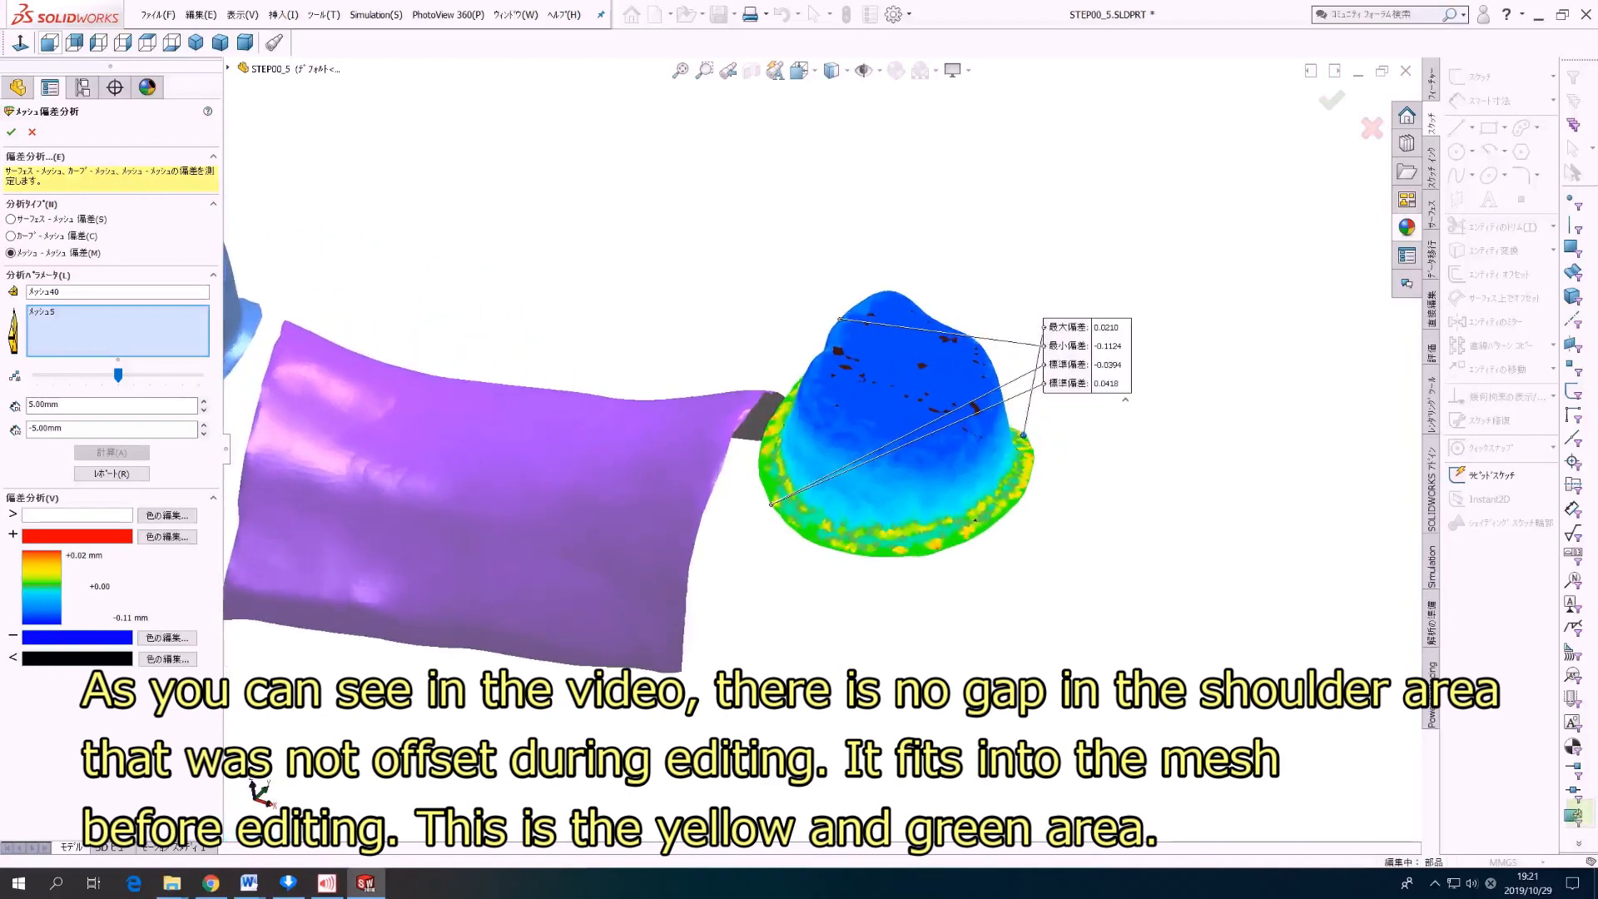
scroll(783, 457, "down", 2)
middle_click_drag(866, 492, 295, 526)
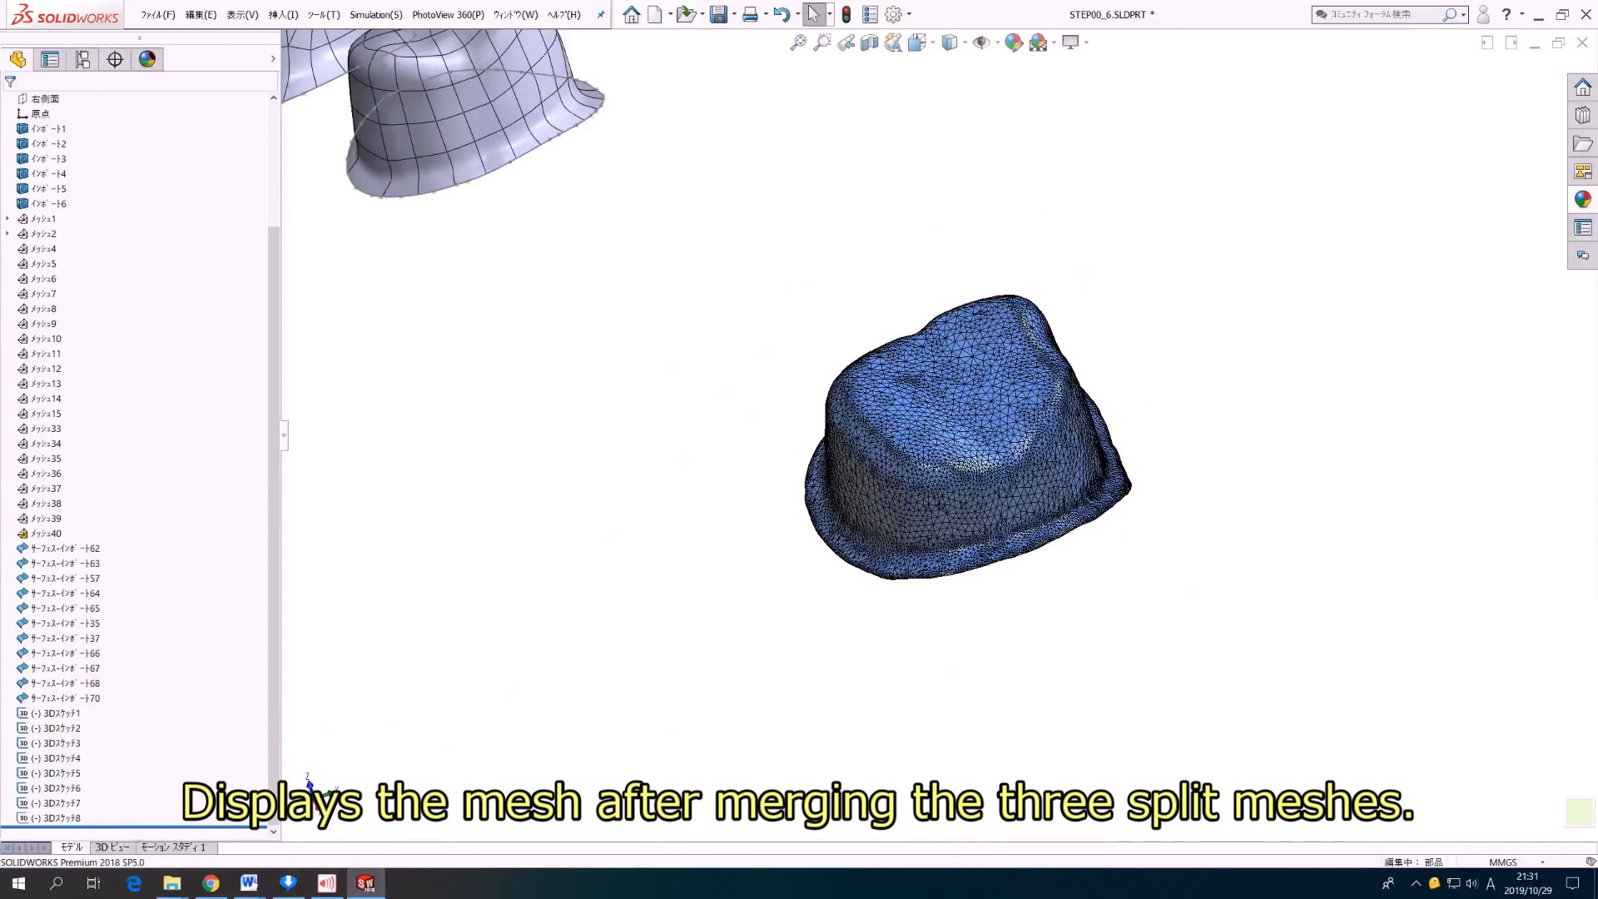
Step: Generate a surface preview from メッシュ40 with the Surface Wizard, using automatic creation and the default surface detail
right_click(46, 534)
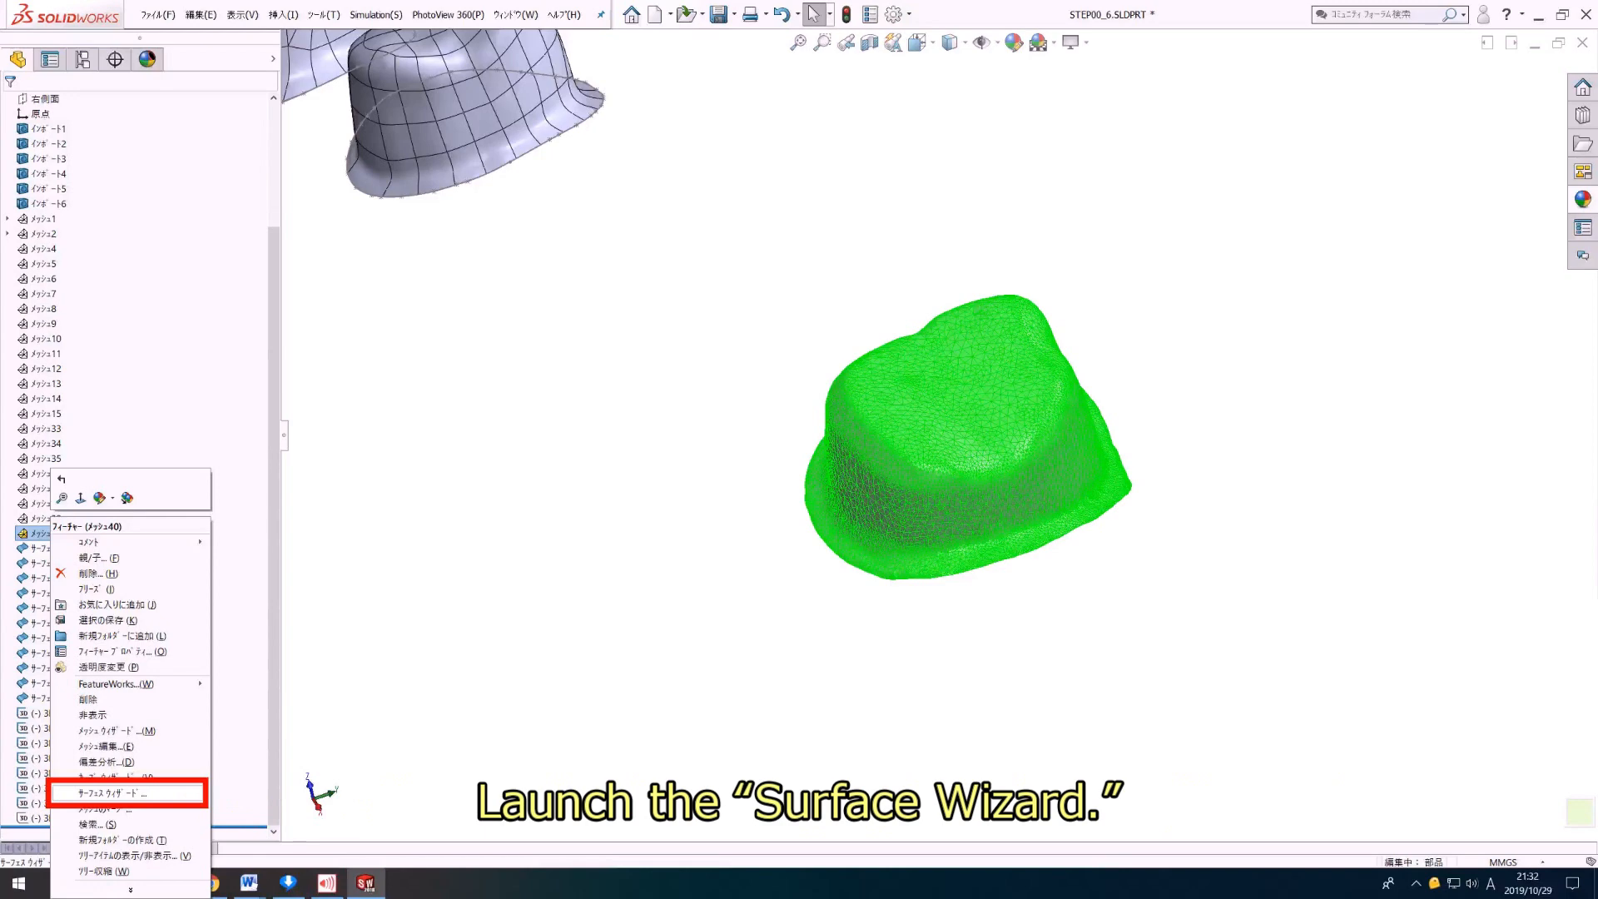
left_click(117, 793)
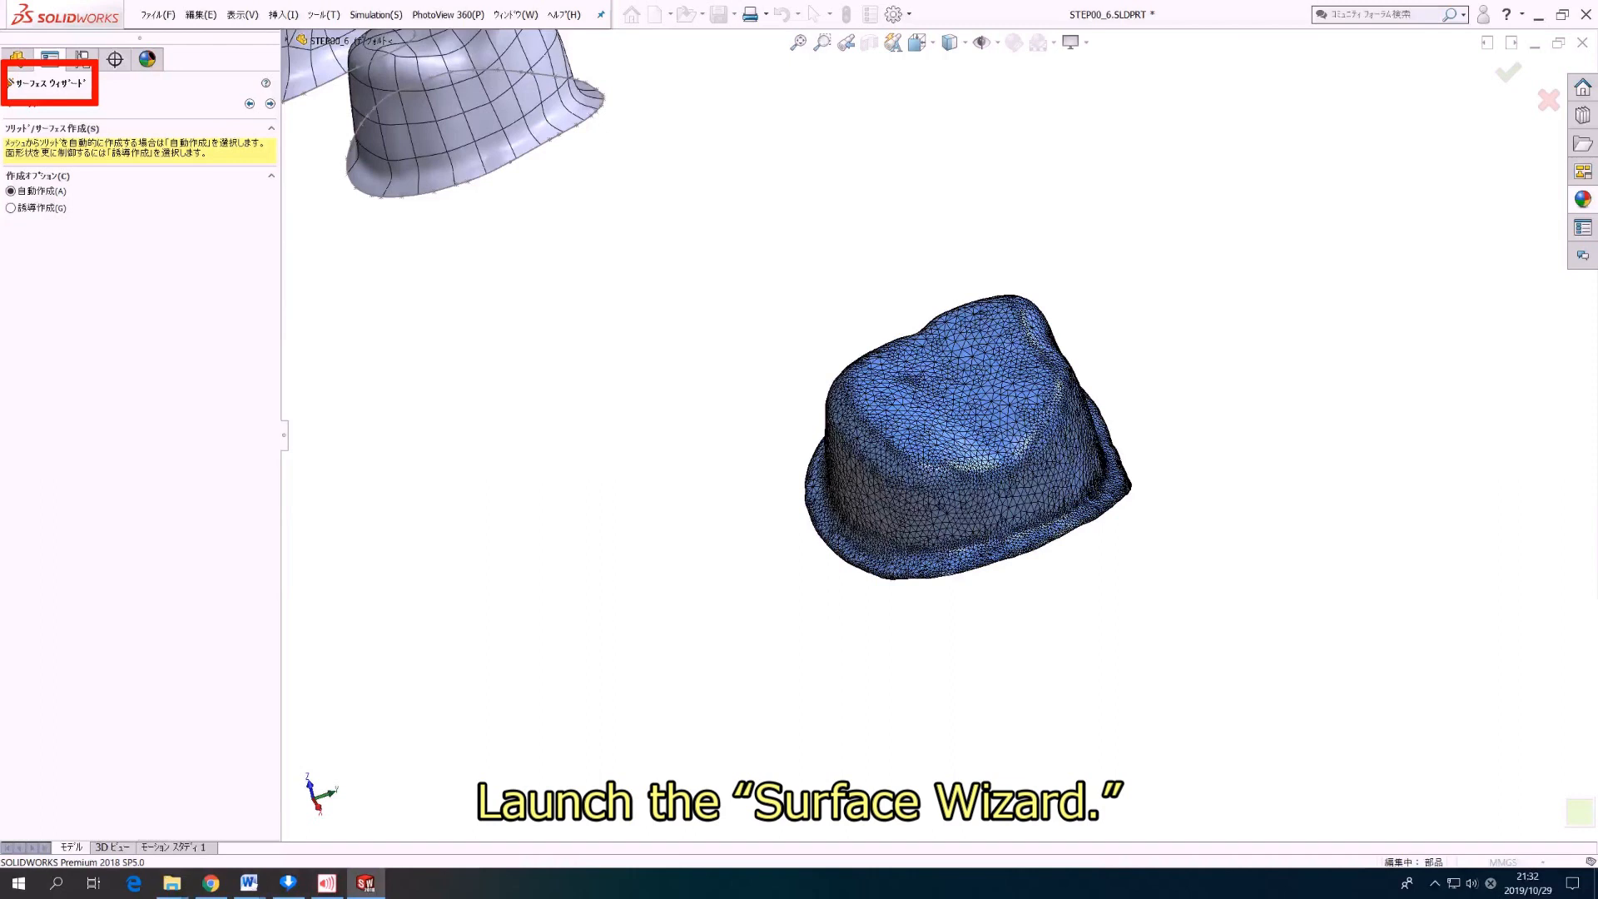
left_click(270, 104)
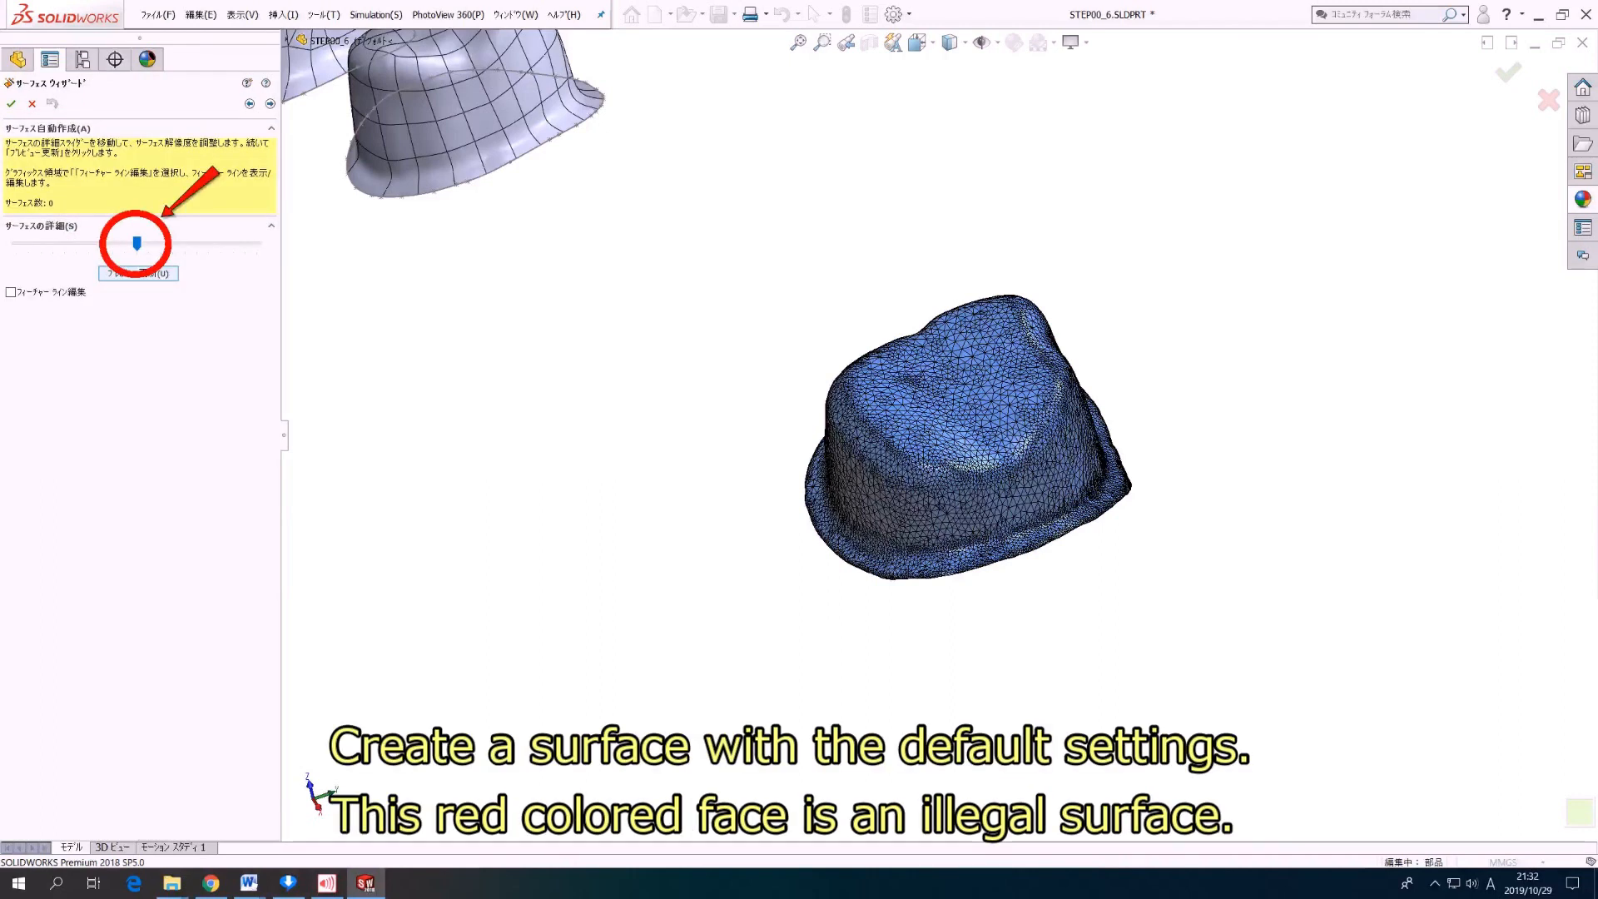
left_click(138, 273)
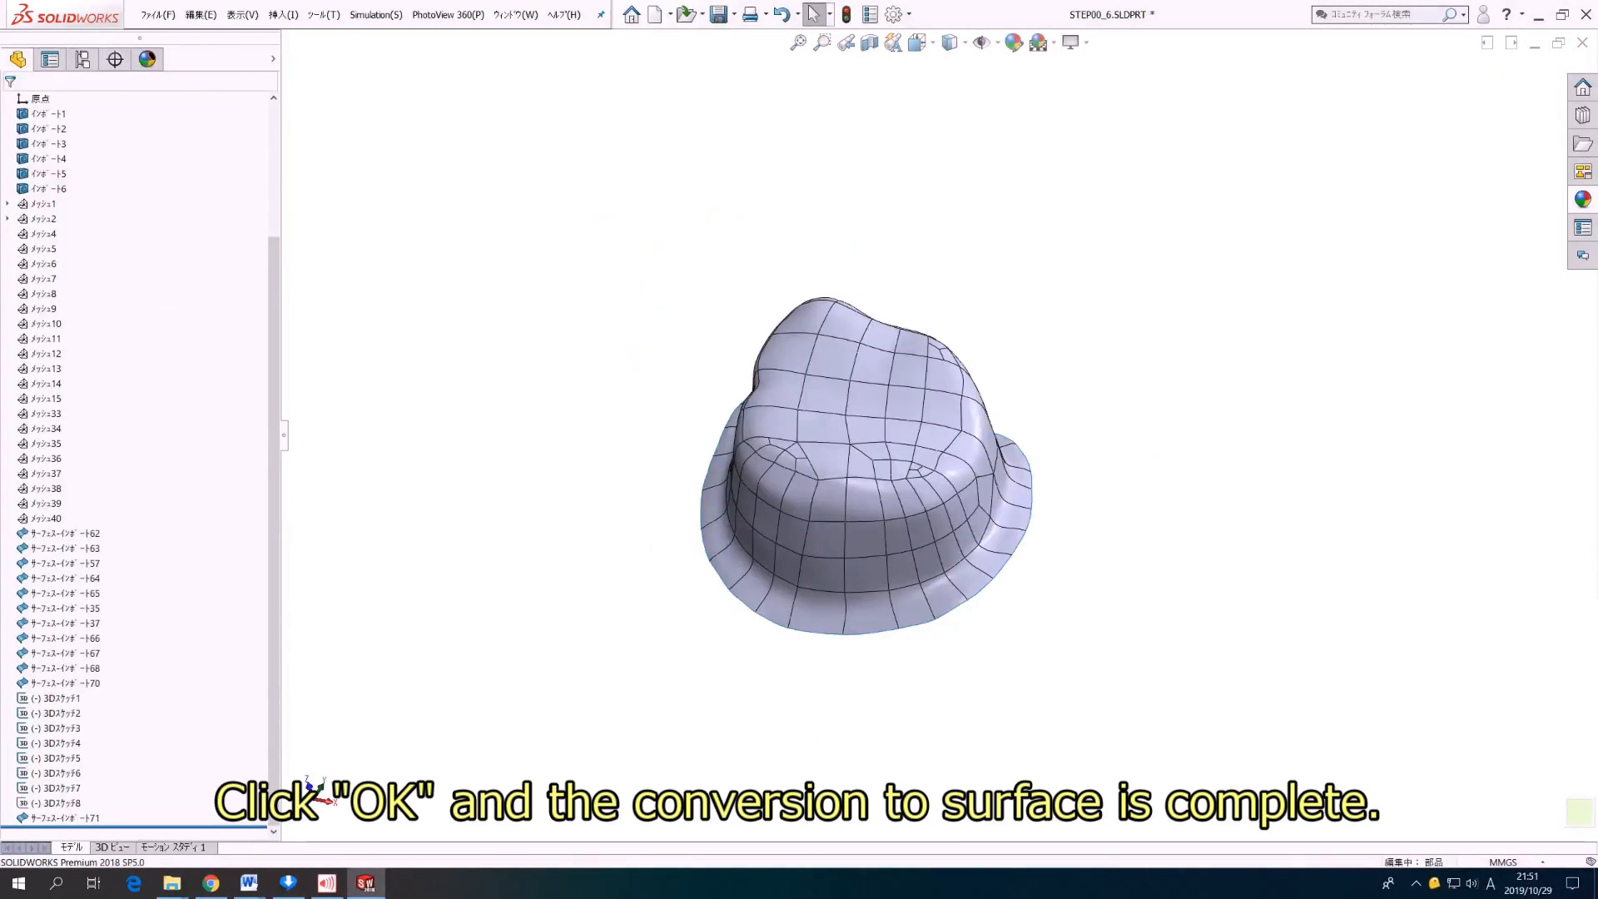
middle_click_drag(939, 354, 899, 453)
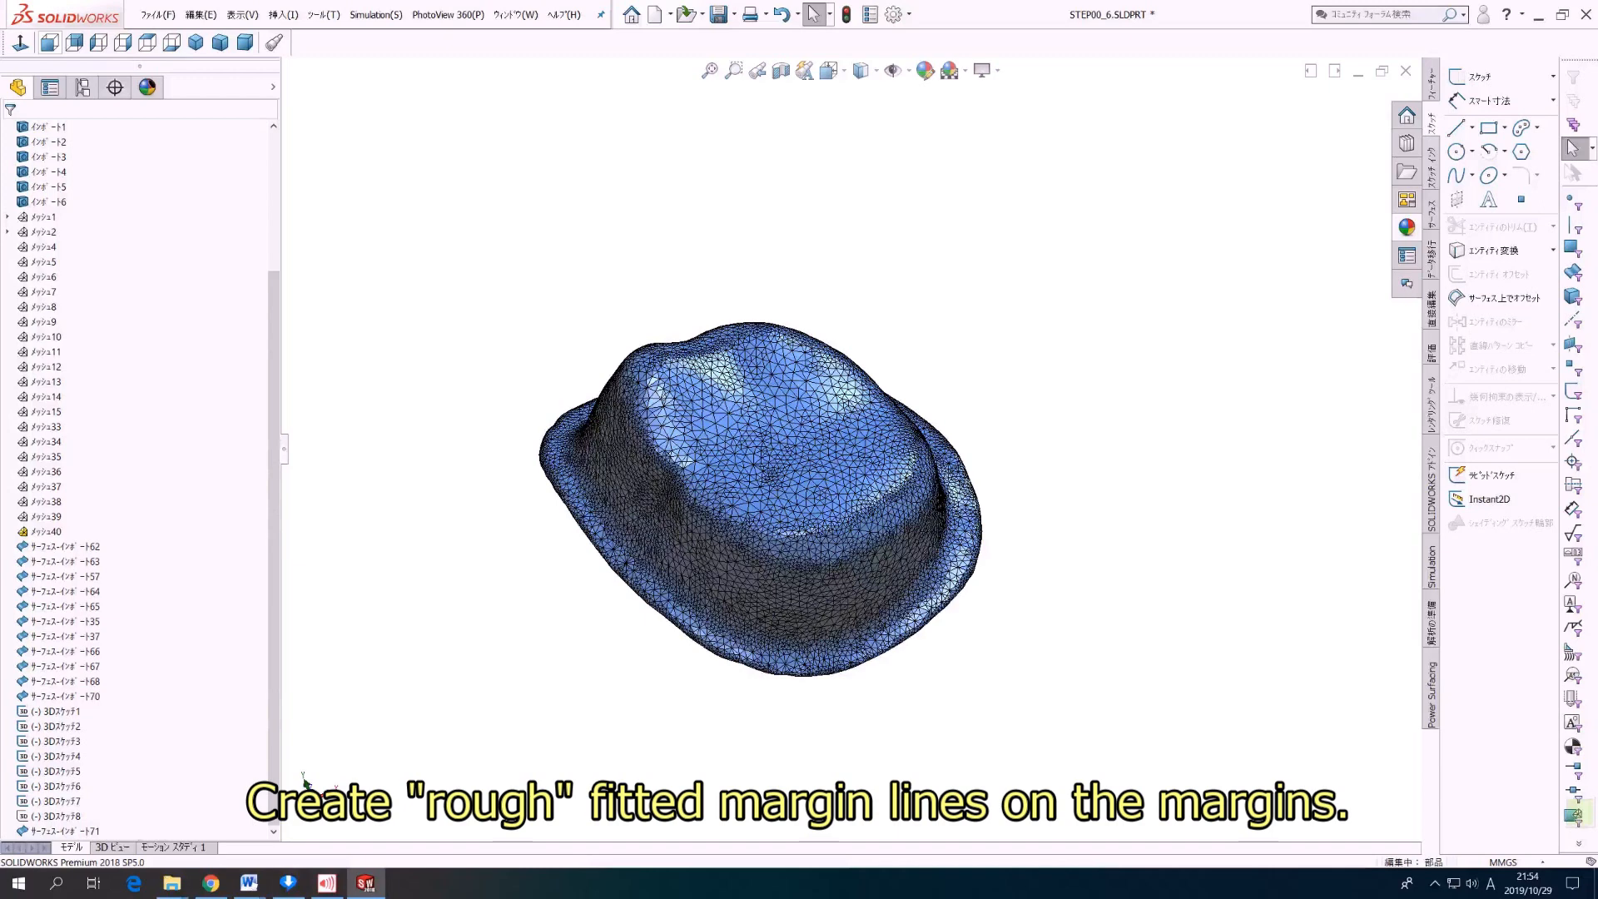
Step: Launch the Curve Wizard on メッシュ40 for the margin line and inspect the margin of the tooth surface up close
right_click(46, 531)
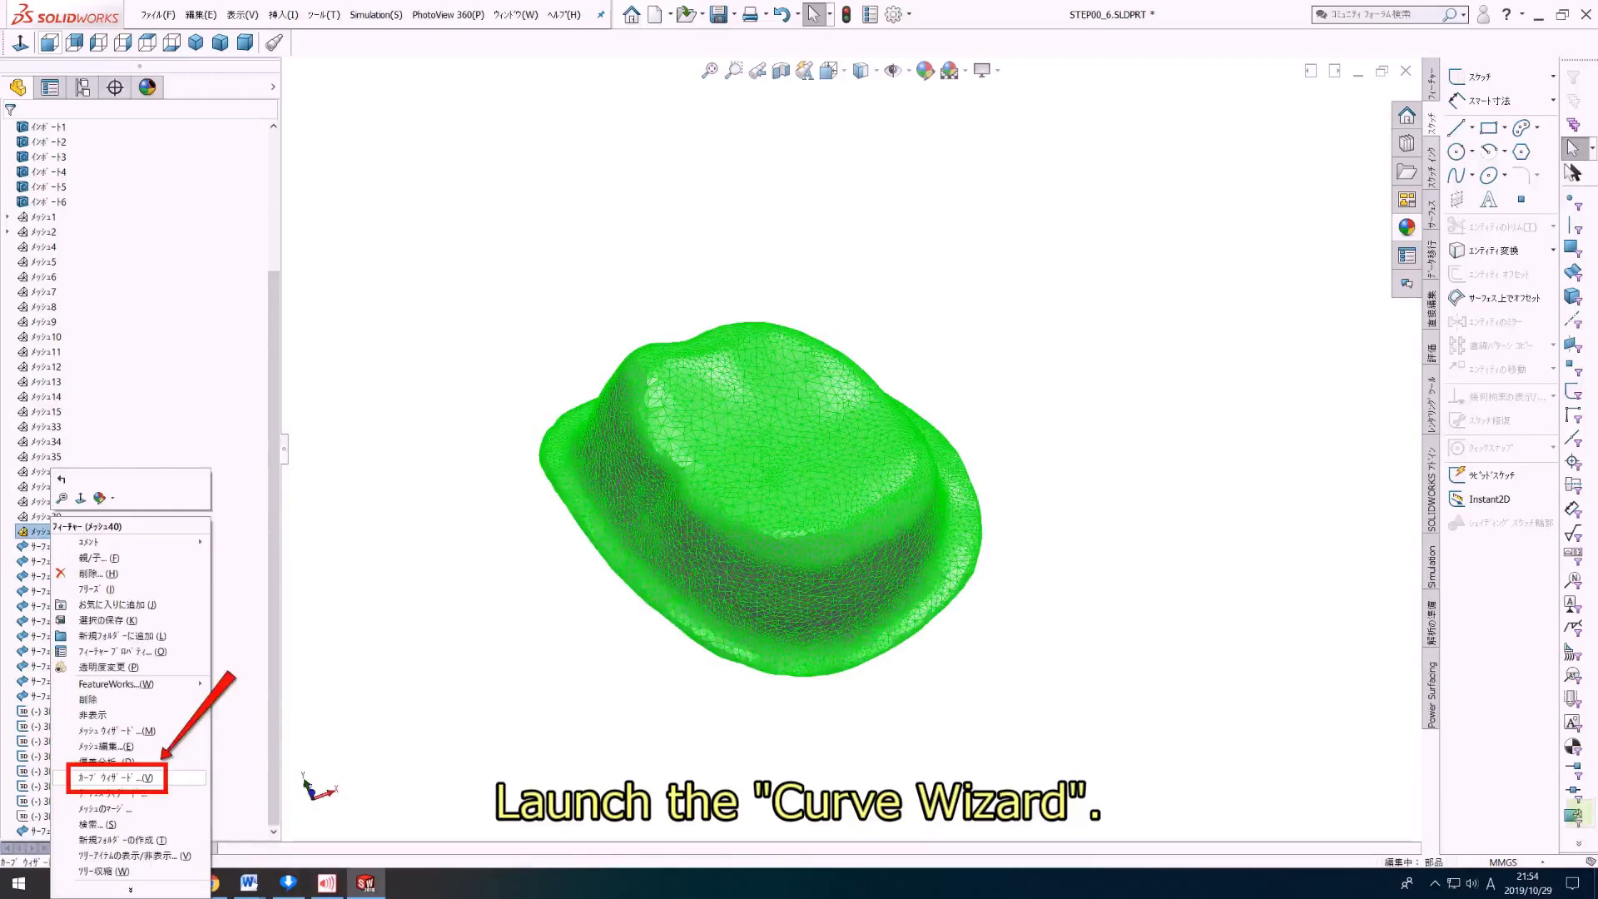
left_click(117, 777)
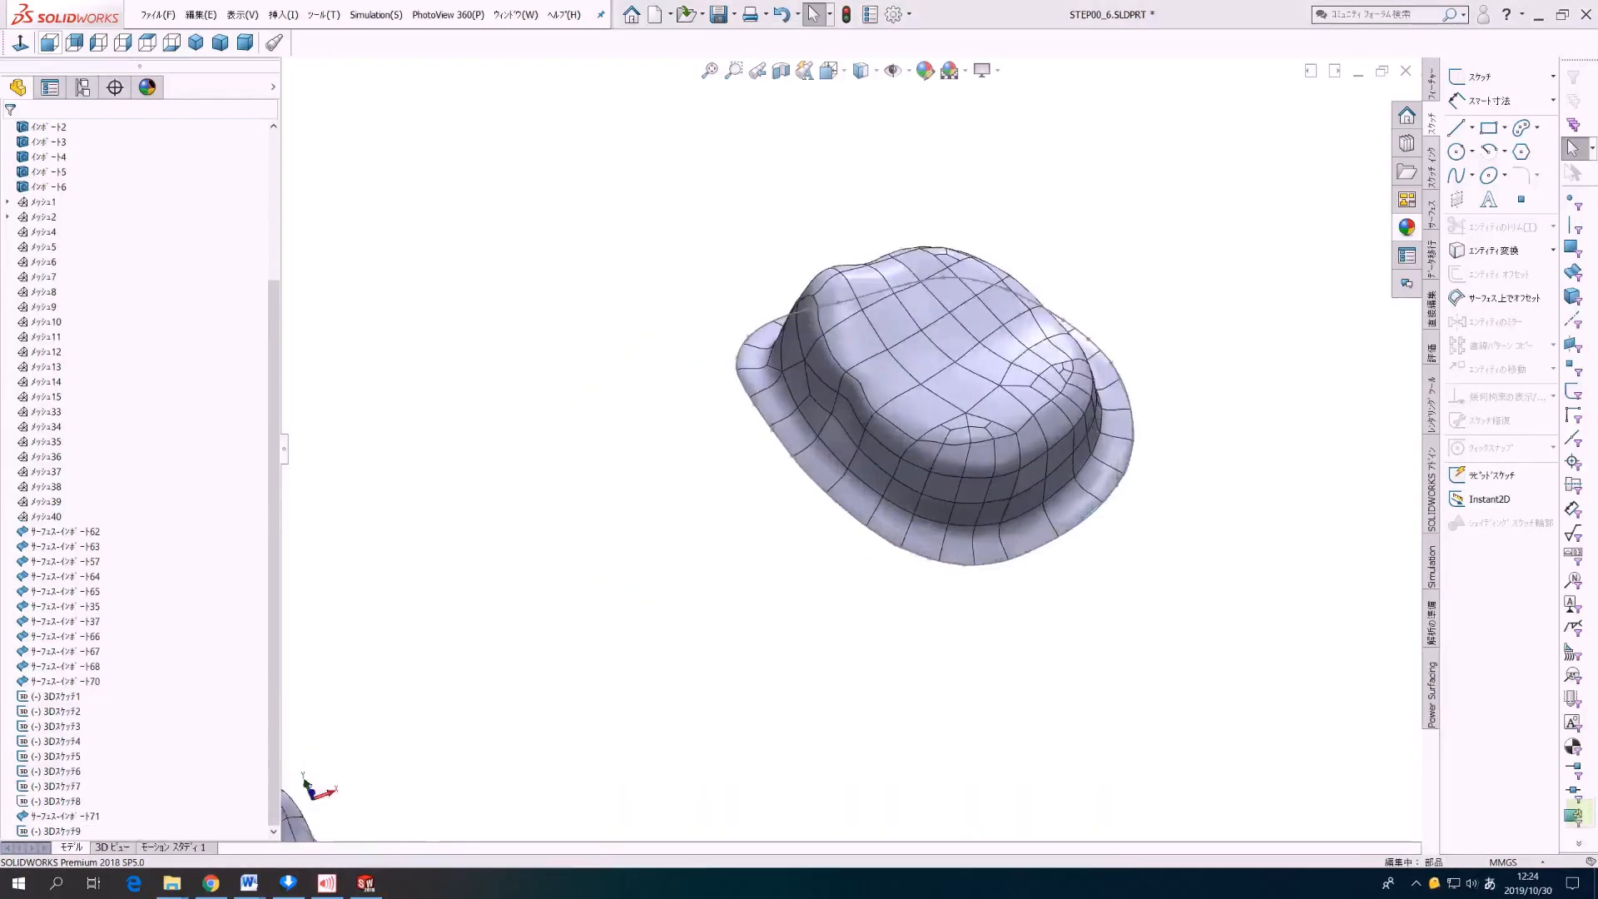
scroll(861, 308, "down", 5)
scroll(776, 318, "down", 1)
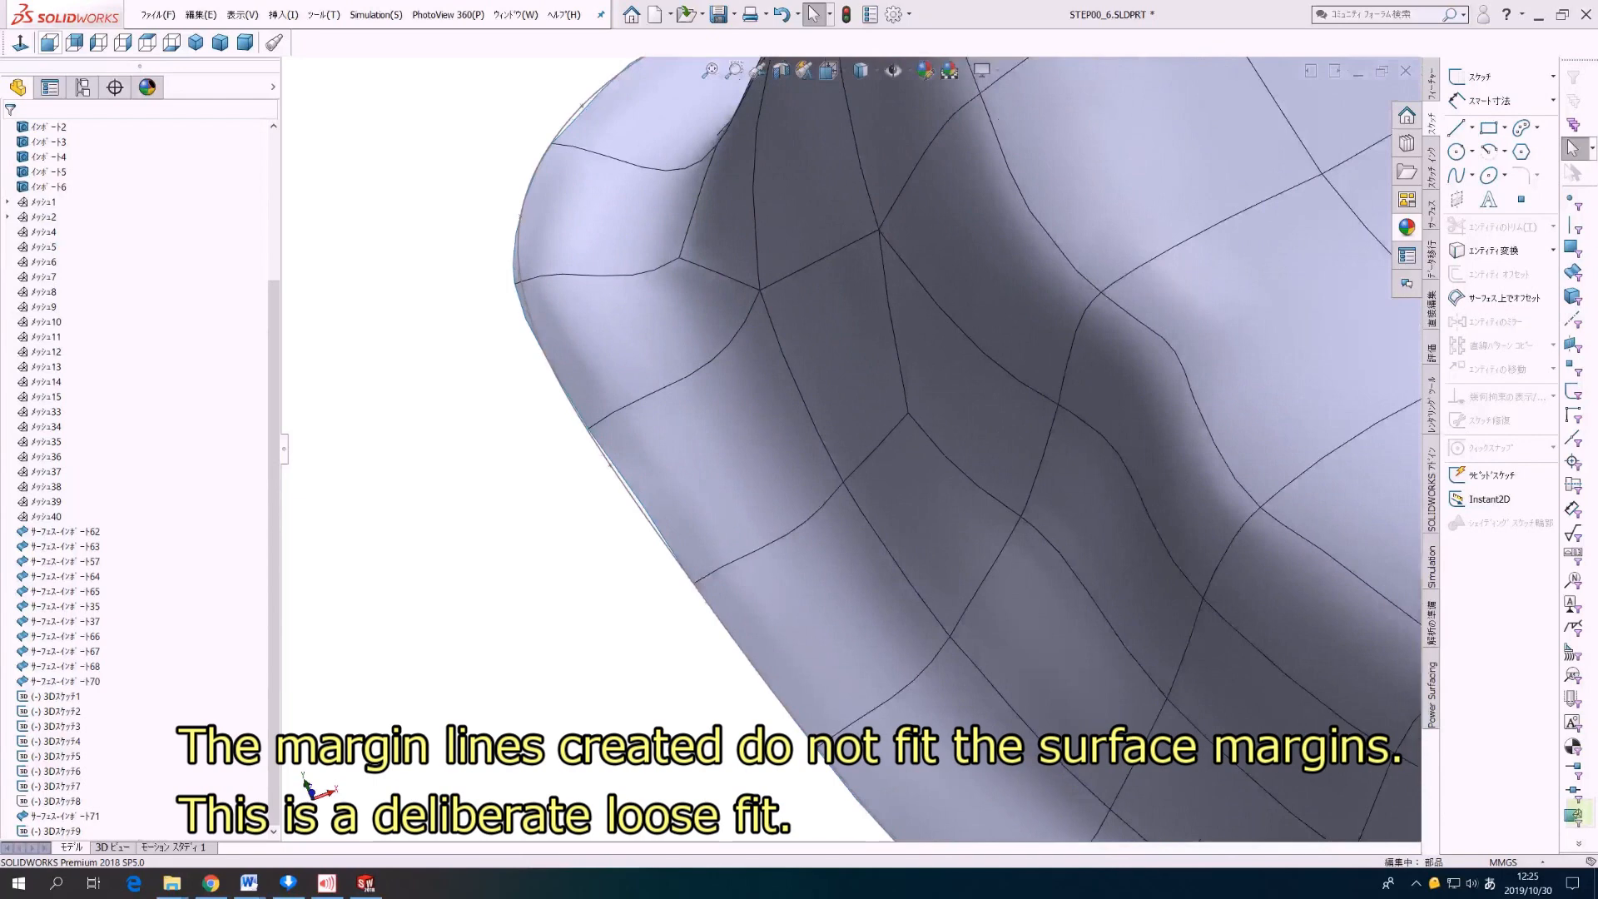
scroll(780, 317, "down", 1)
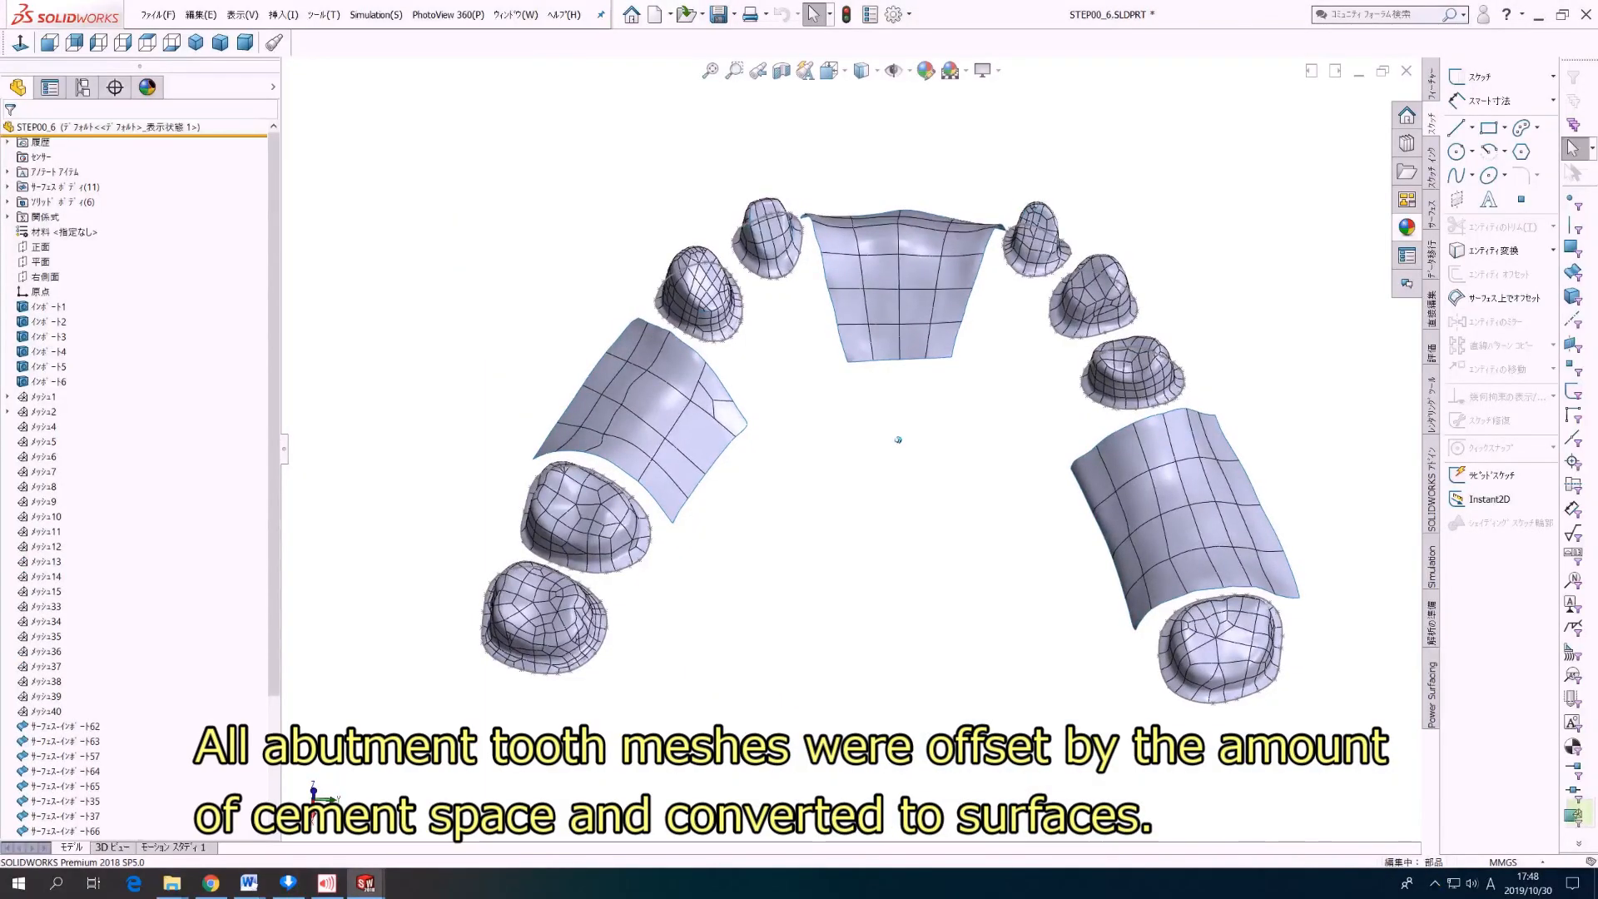
Step: Draw a four-sided face on the lower side of the abutment tooth's reference mesh with Draw Edges
middle_click_drag(898, 439, 884, 533)
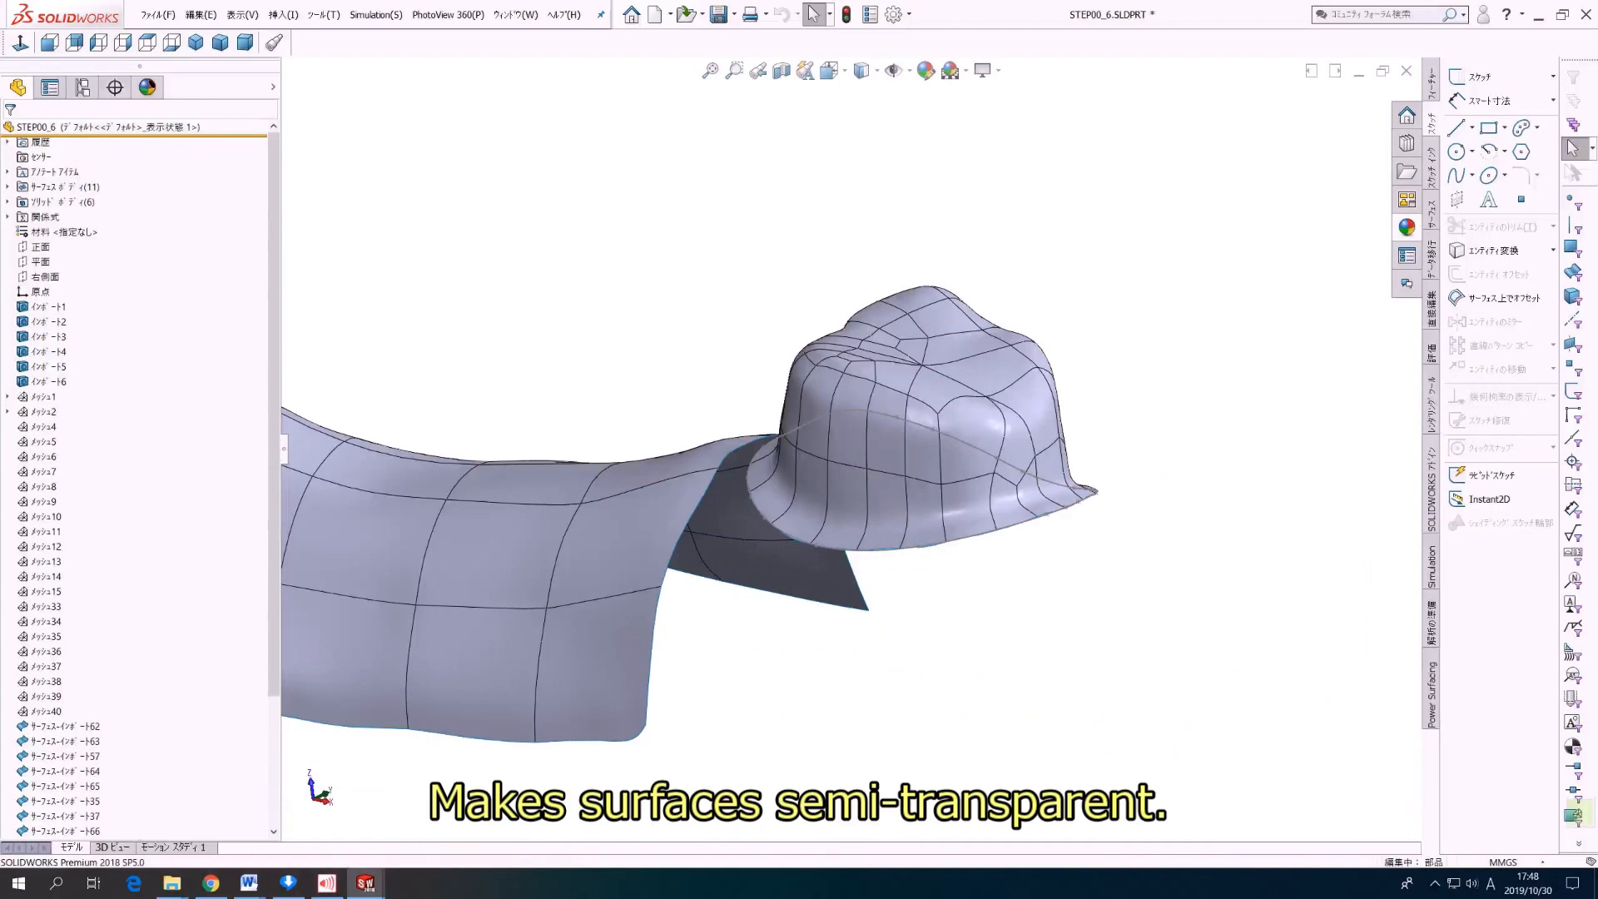
key("F9")
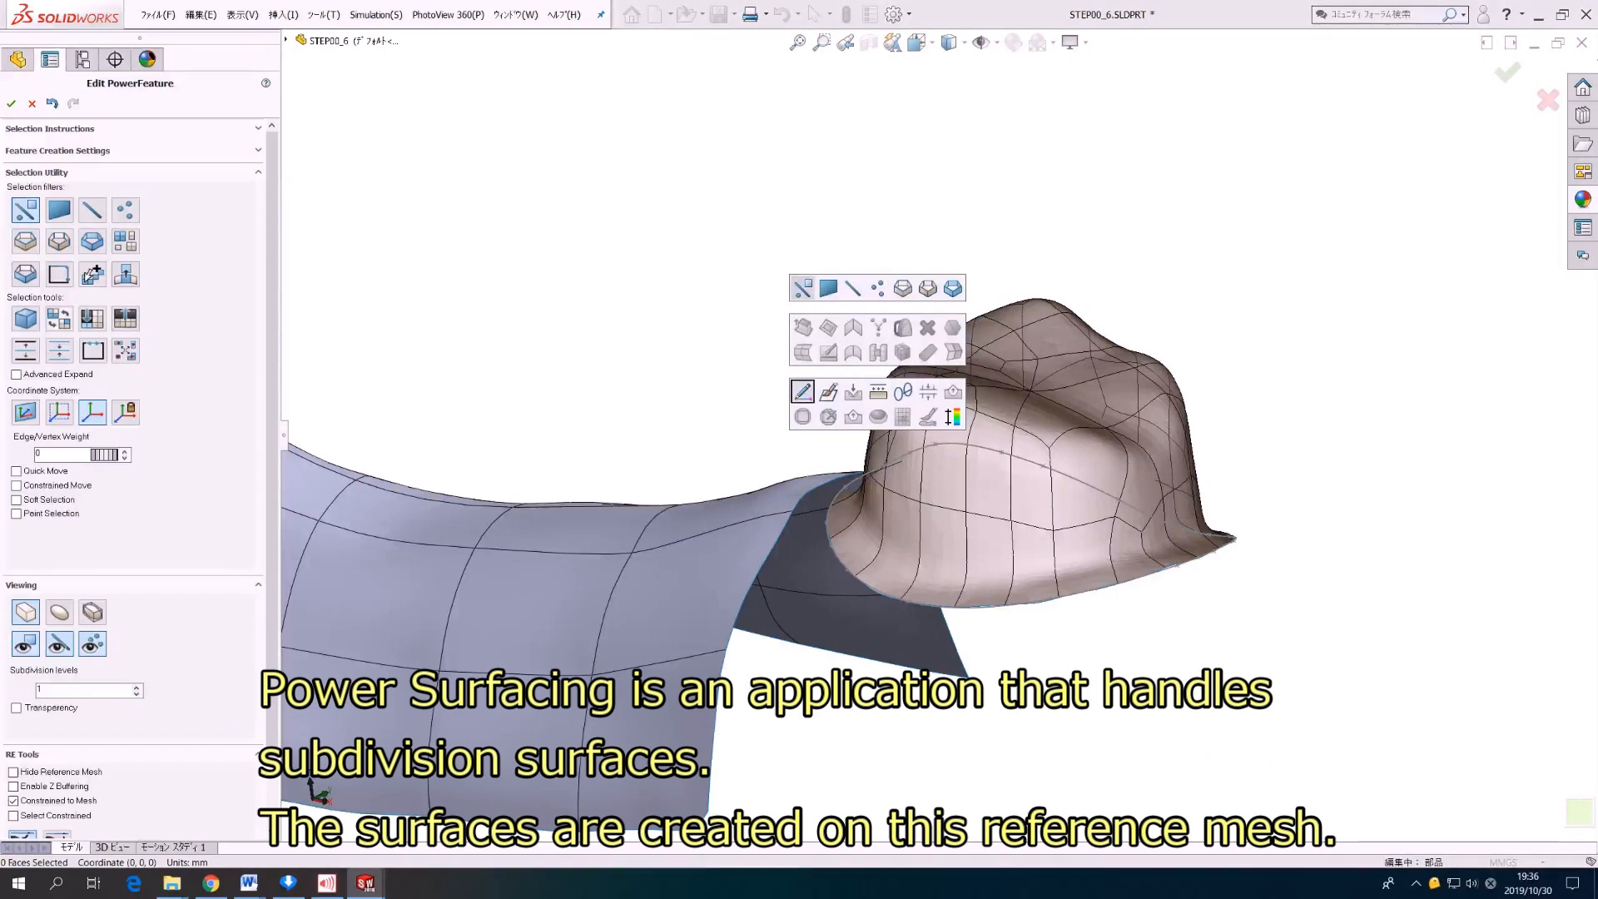
left_click(802, 392)
left_click(954, 491)
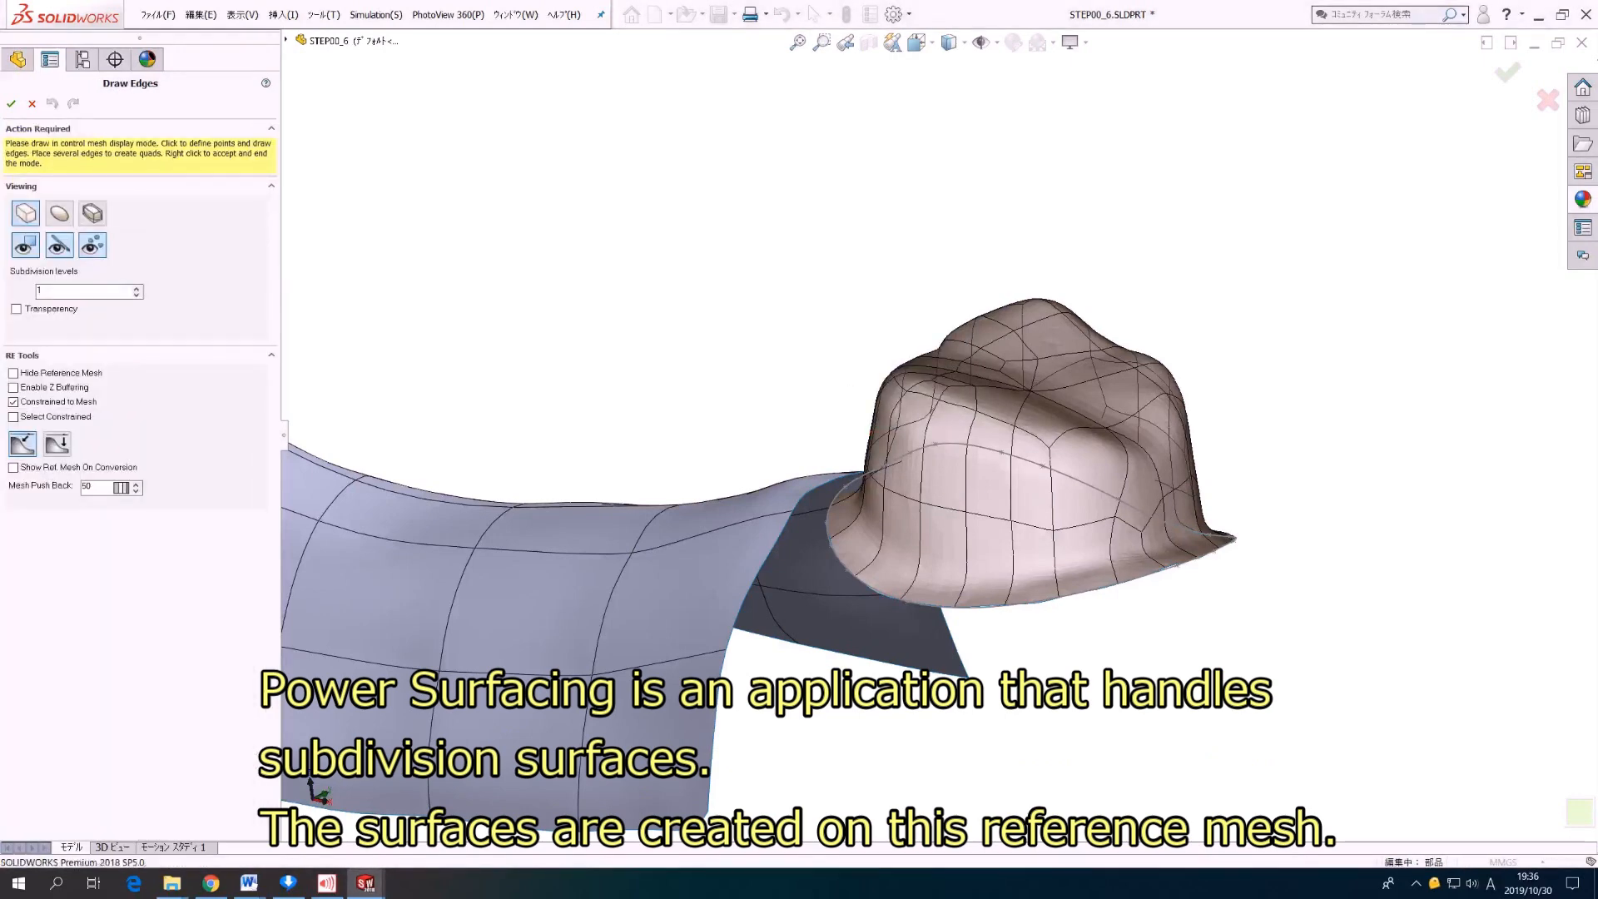
left_click(954, 558)
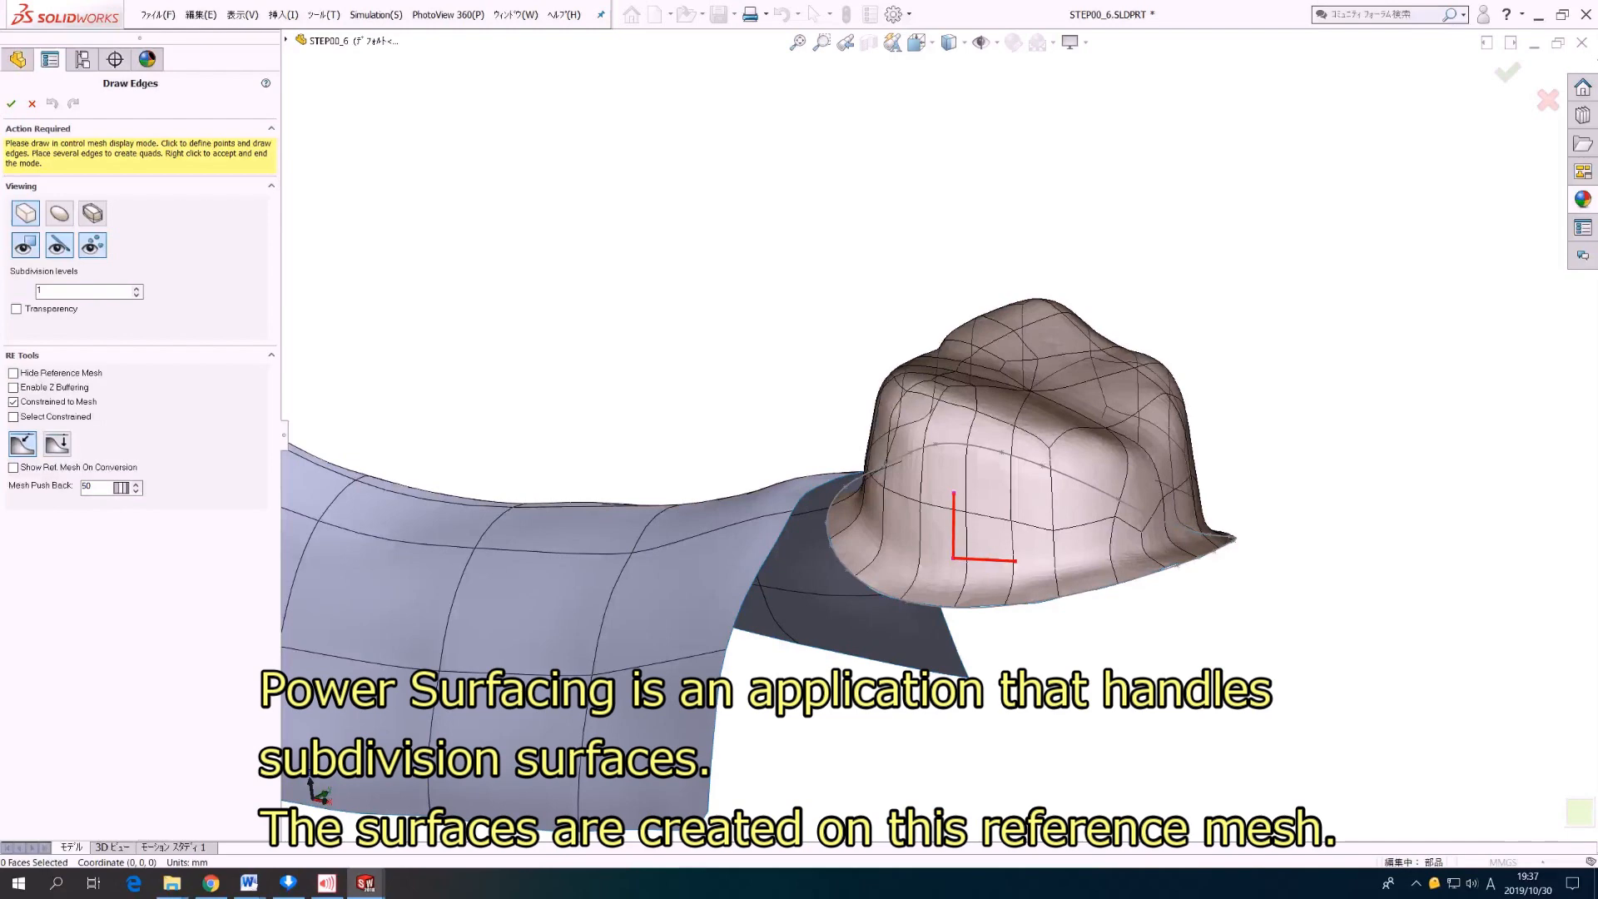
left_click(1017, 559)
left_click(1017, 493)
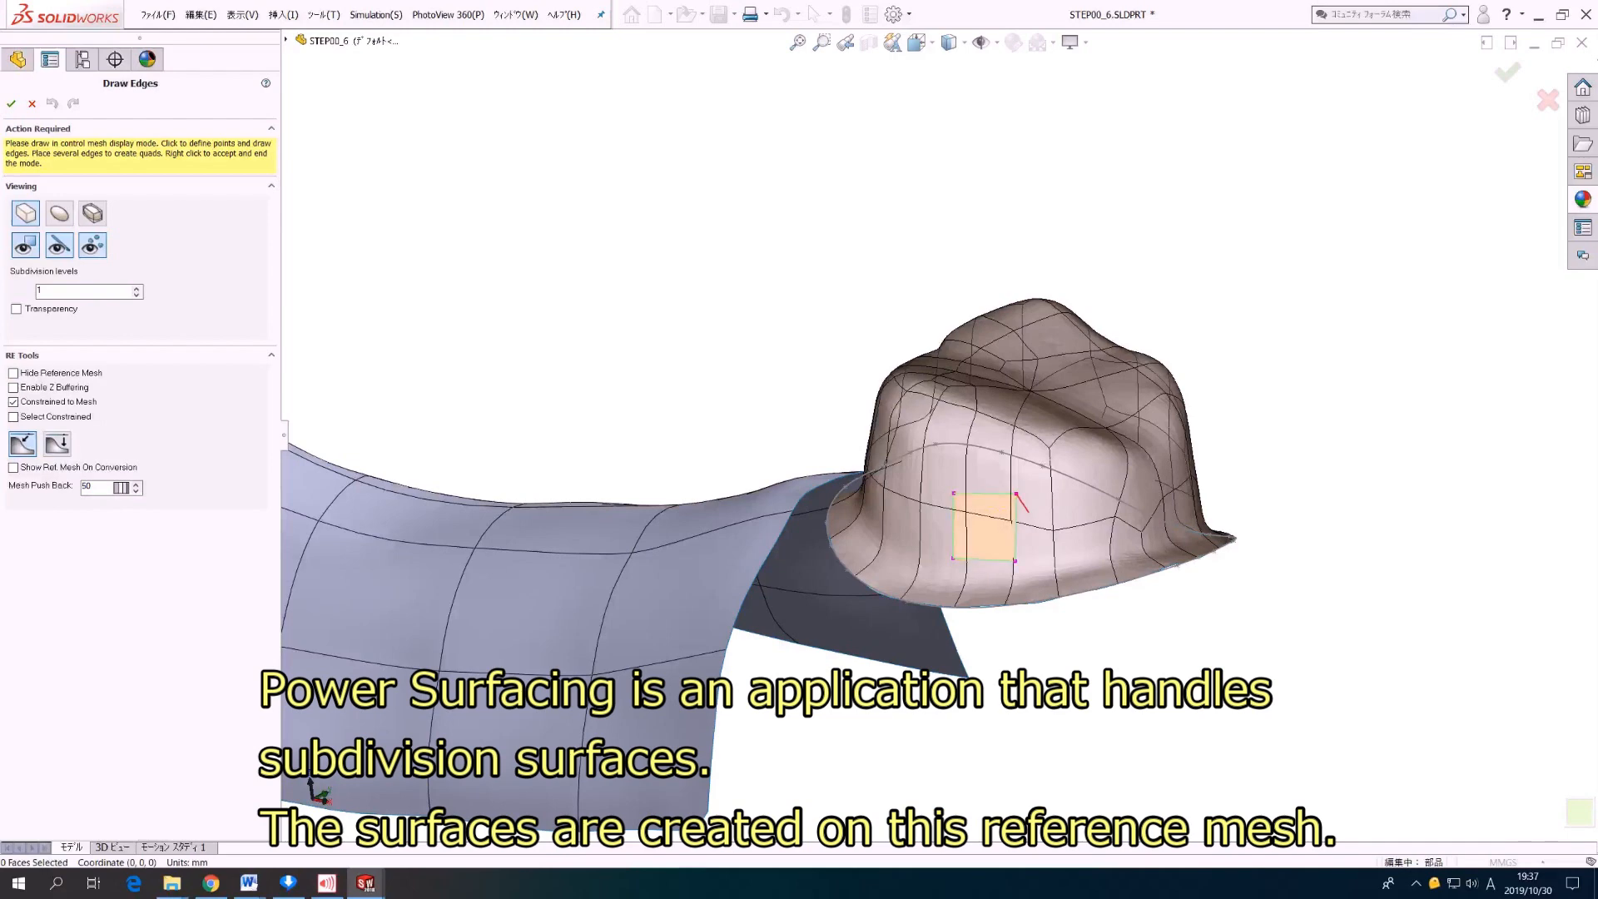
right_click(1032, 527)
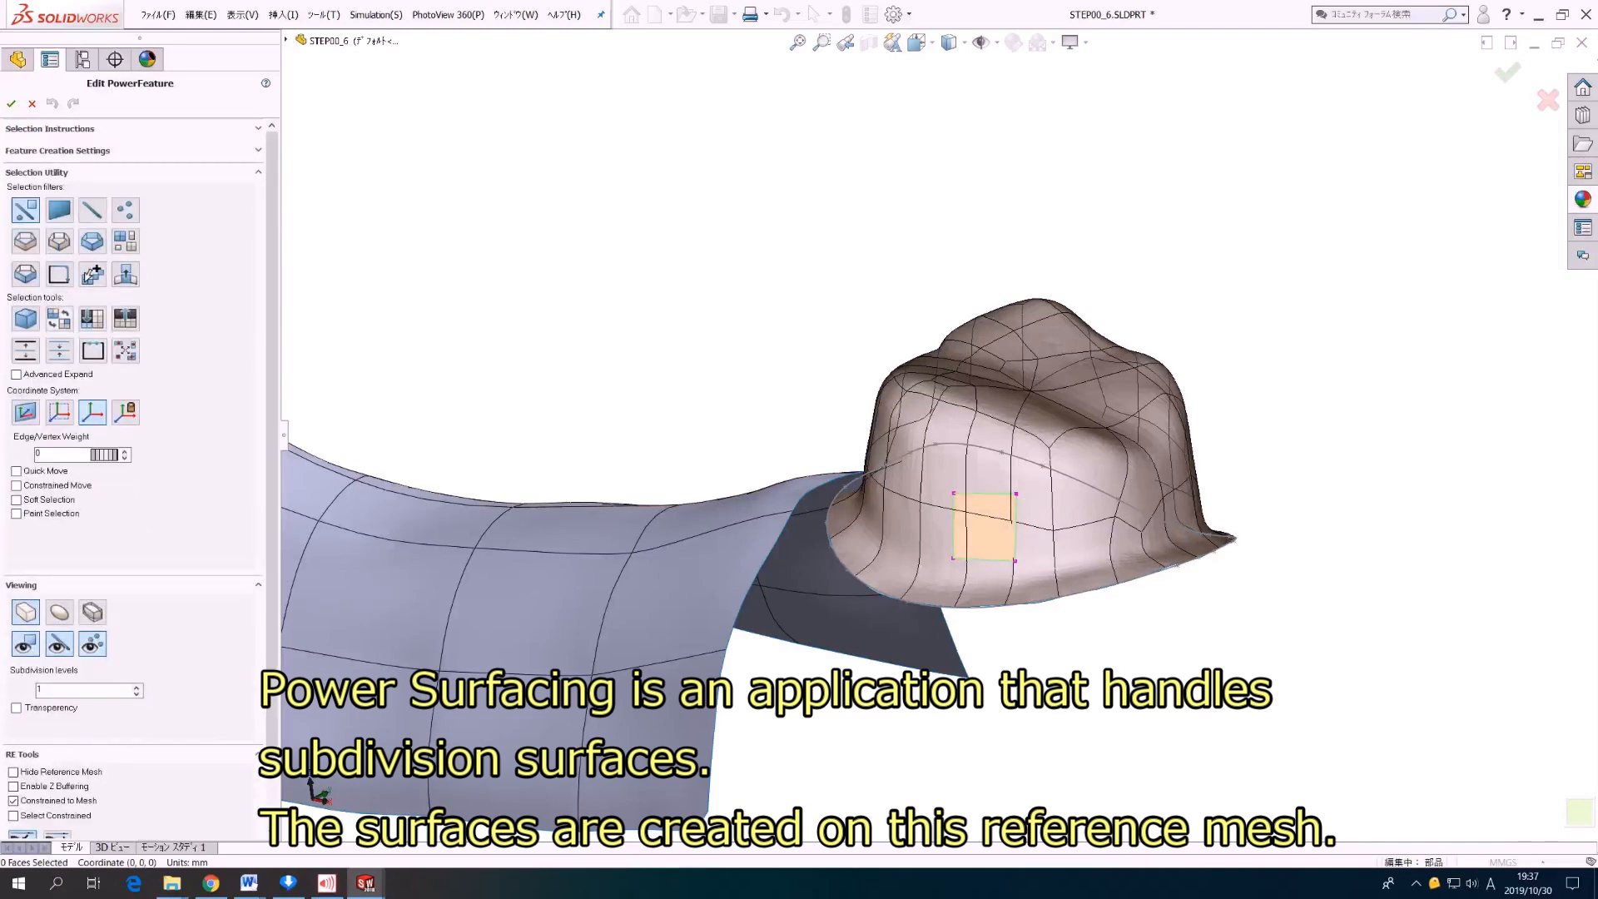
Step: Extend the drawn face into a continuous band of four-sided faces encircling the abutment tooth's reference mesh with Paint Faces
right_click(1032, 501)
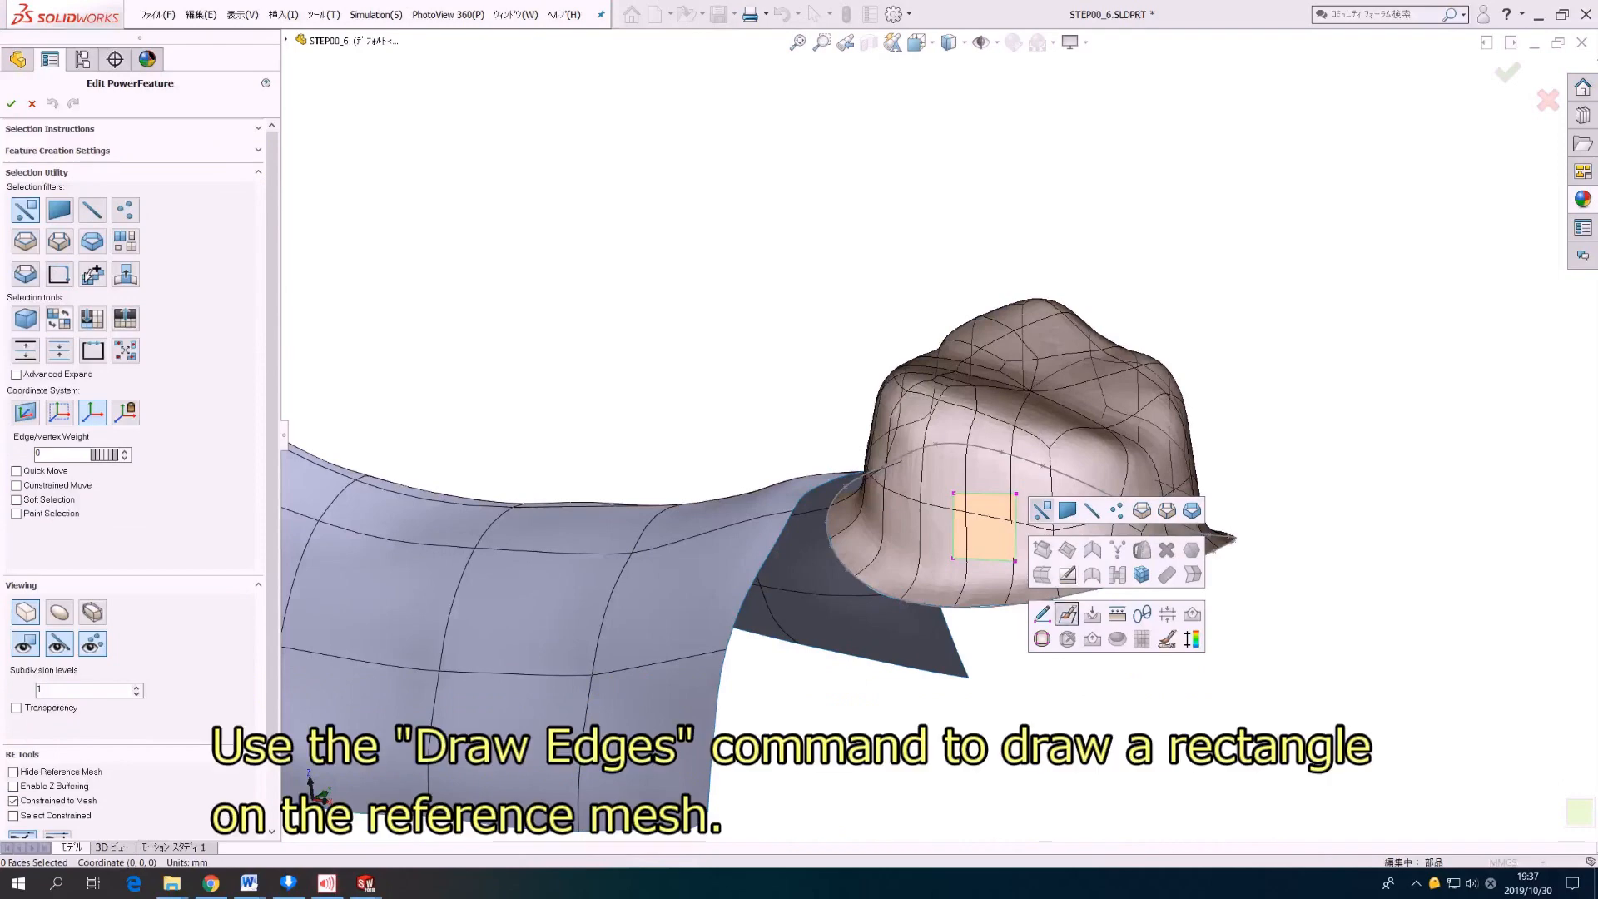
left_click(1067, 614)
left_click_drag(1016, 528, 1144, 513)
middle_click_drag(1140, 514, 1018, 547)
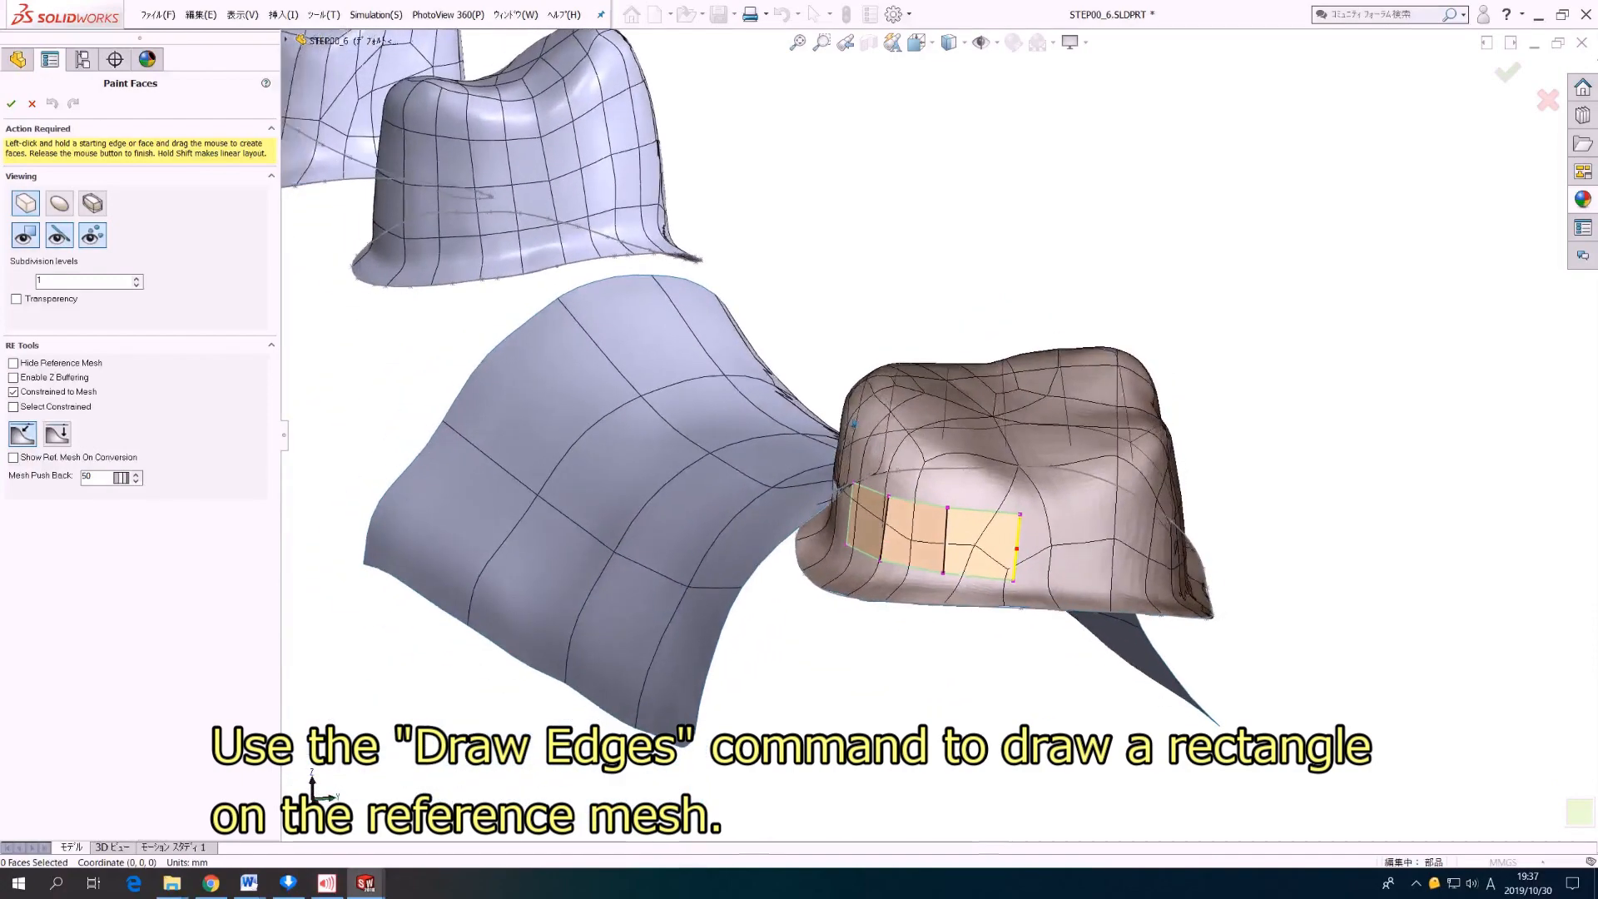
left_click_drag(1018, 546, 1161, 546)
middle_click_drag(1162, 546, 974, 540)
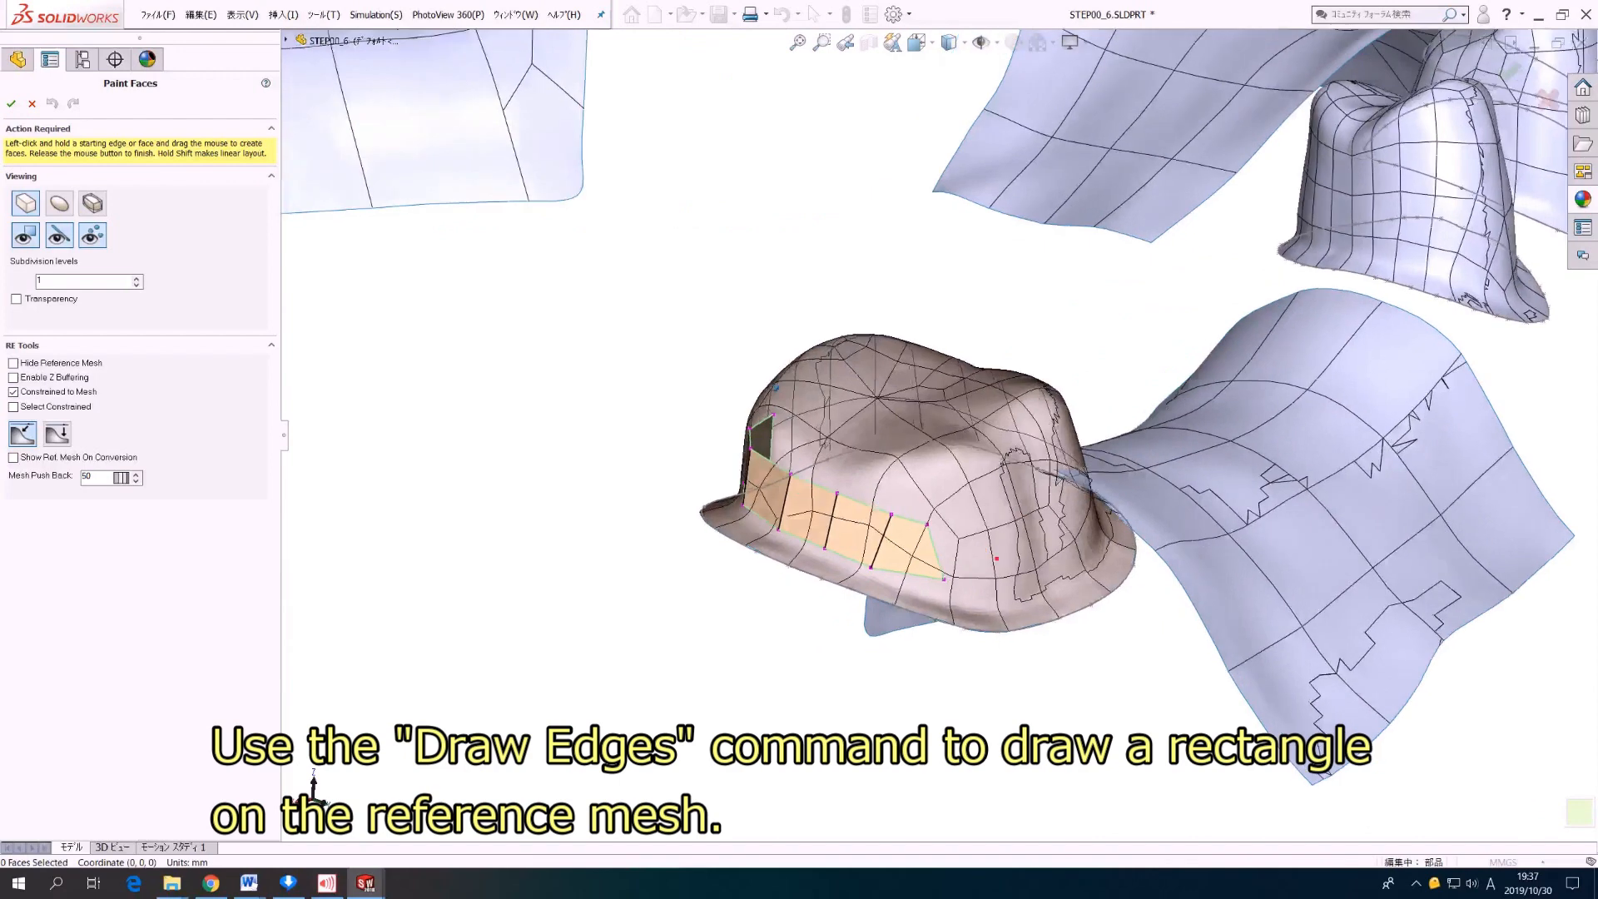
left_click_drag(949, 548, 1087, 535)
middle_click_drag(1088, 535, 847, 523)
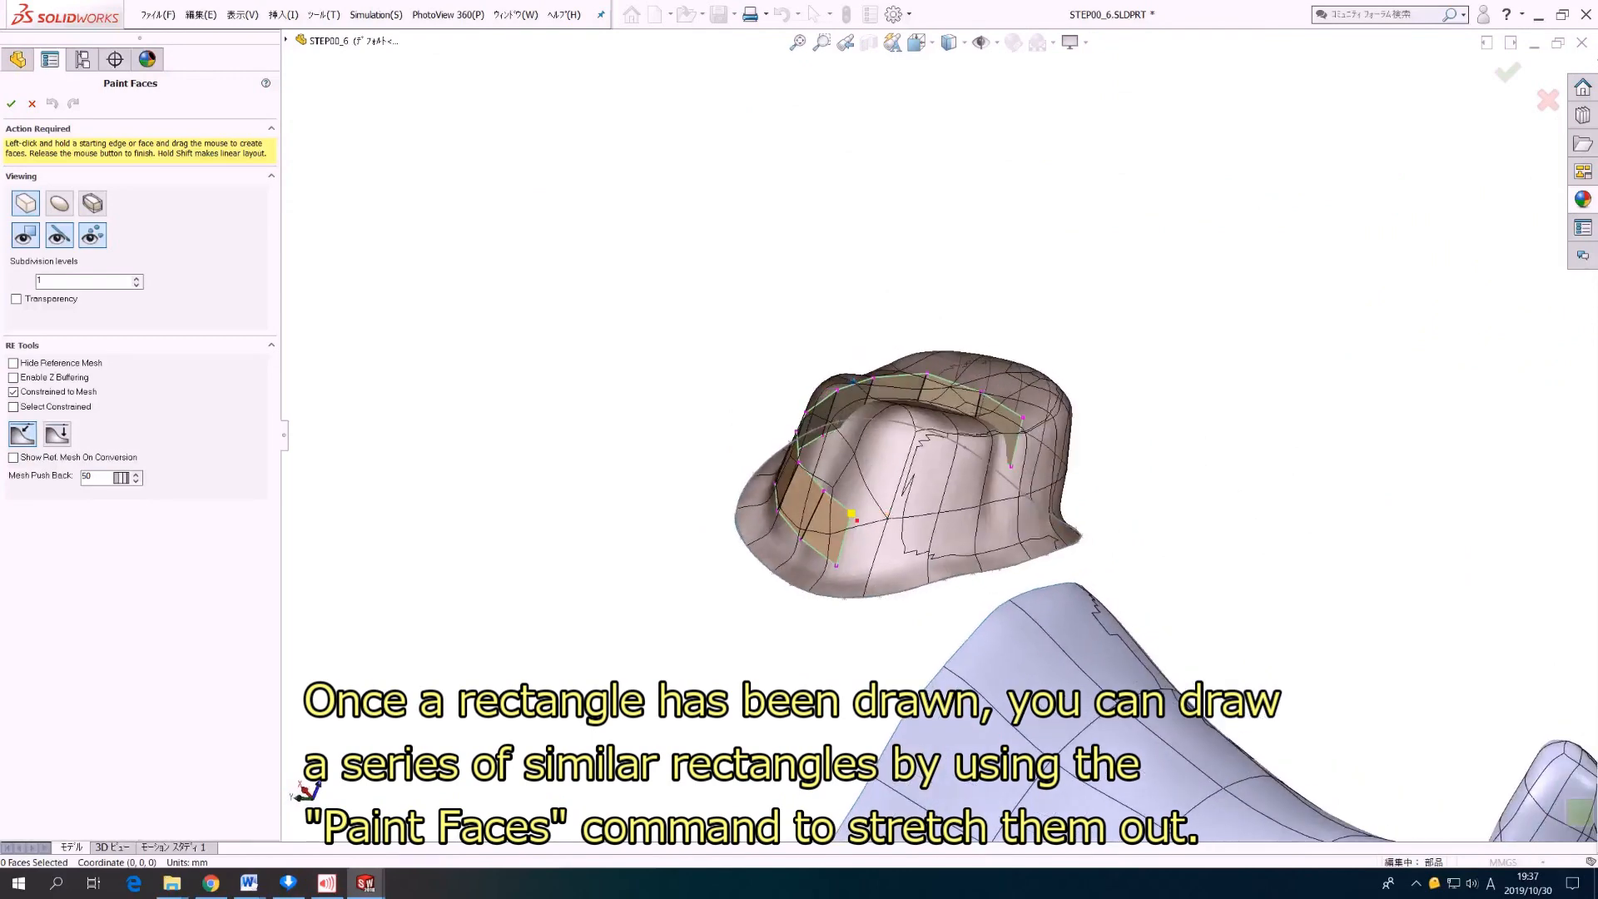
left_click_drag(845, 532, 1035, 508)
middle_click_drag(1035, 508, 882, 503)
left_click_drag(824, 498, 932, 499)
middle_click_drag(933, 500, 985, 471)
left_click_drag(925, 508, 1007, 507)
key("Escape")
Step: Adjust the size of the faces in the band encircling the reference mesh
middle_click_drag(765, 453, 833, 461)
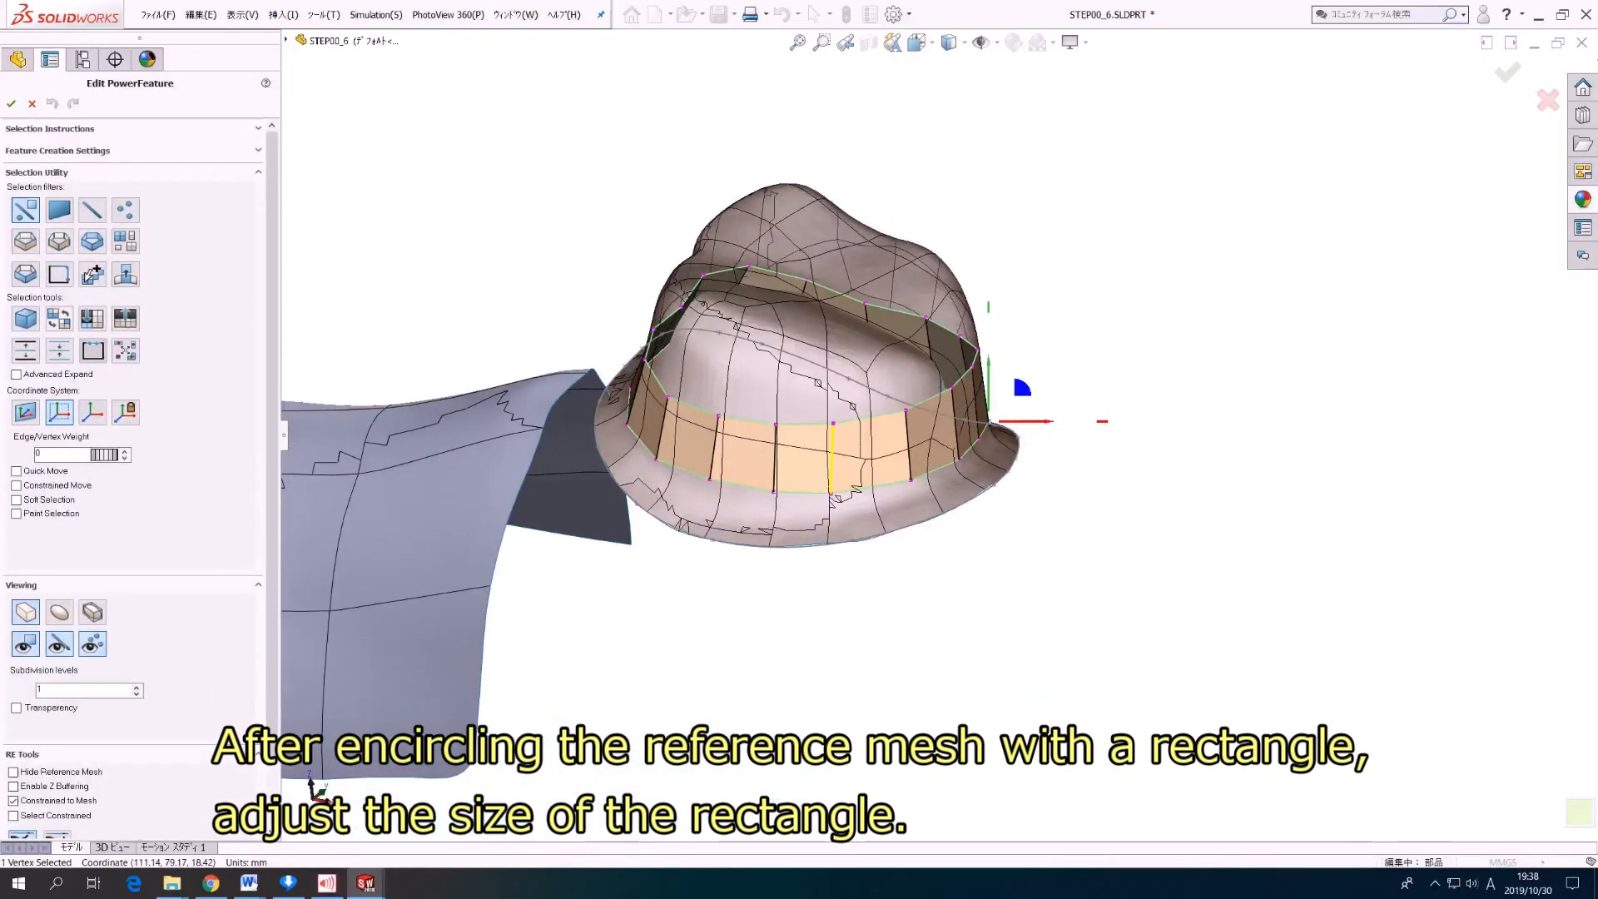
left_click(833, 458)
left_click_drag(867, 425, 874, 425)
middle_click_drag(874, 424, 989, 425)
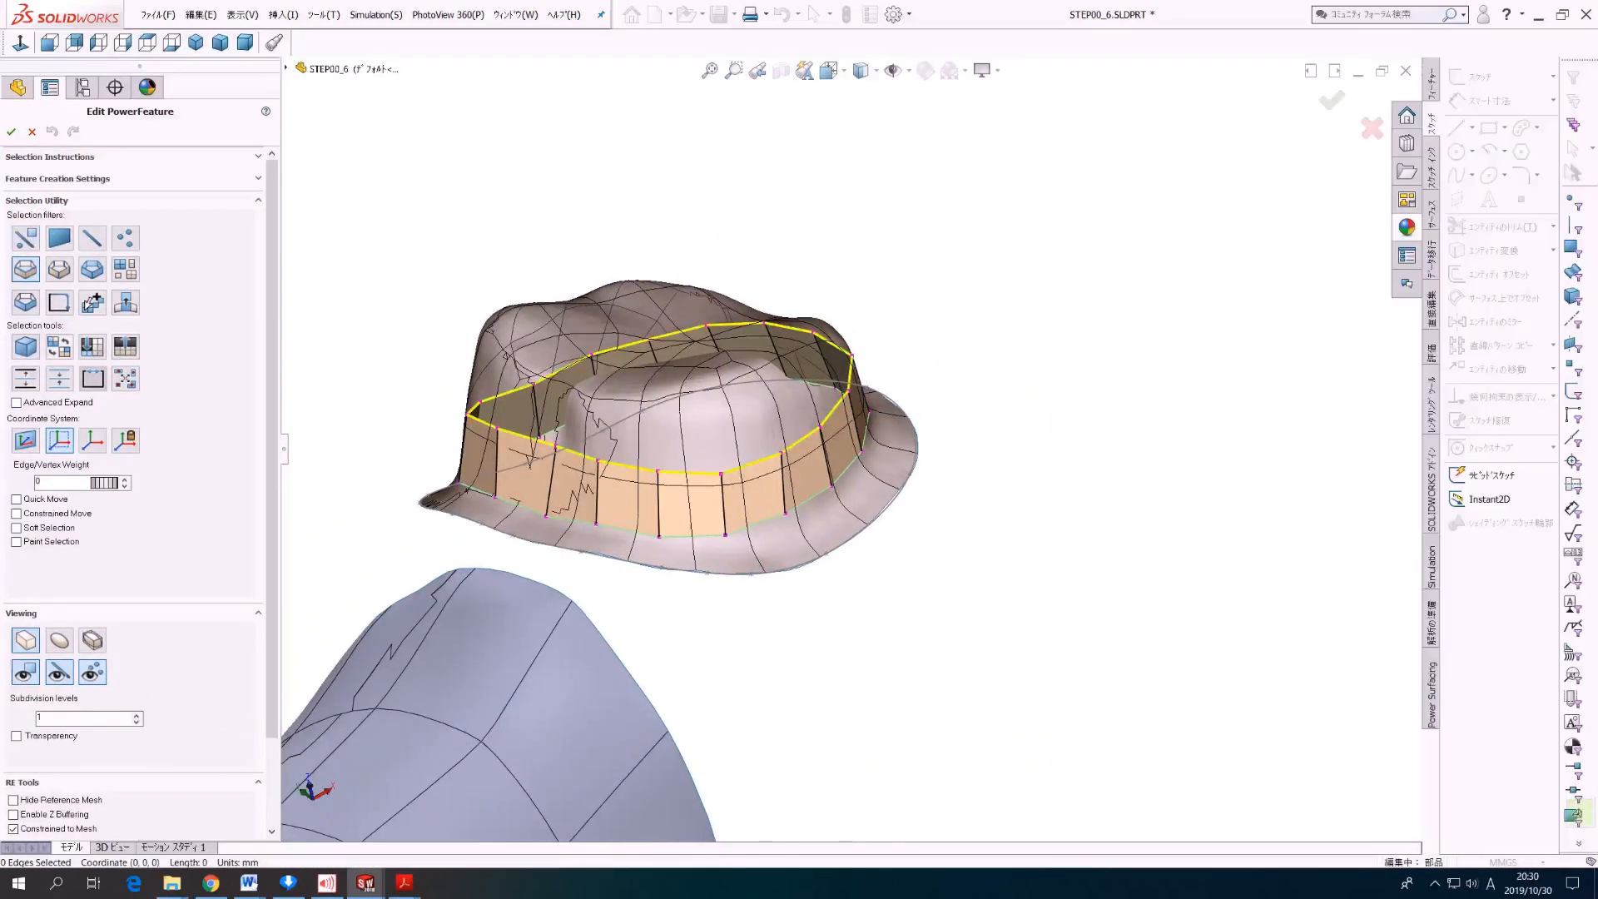
Step: Select the upper edge loop of the face band and fill the open top with Smart Fill
left_click(850, 373)
right_click(932, 349)
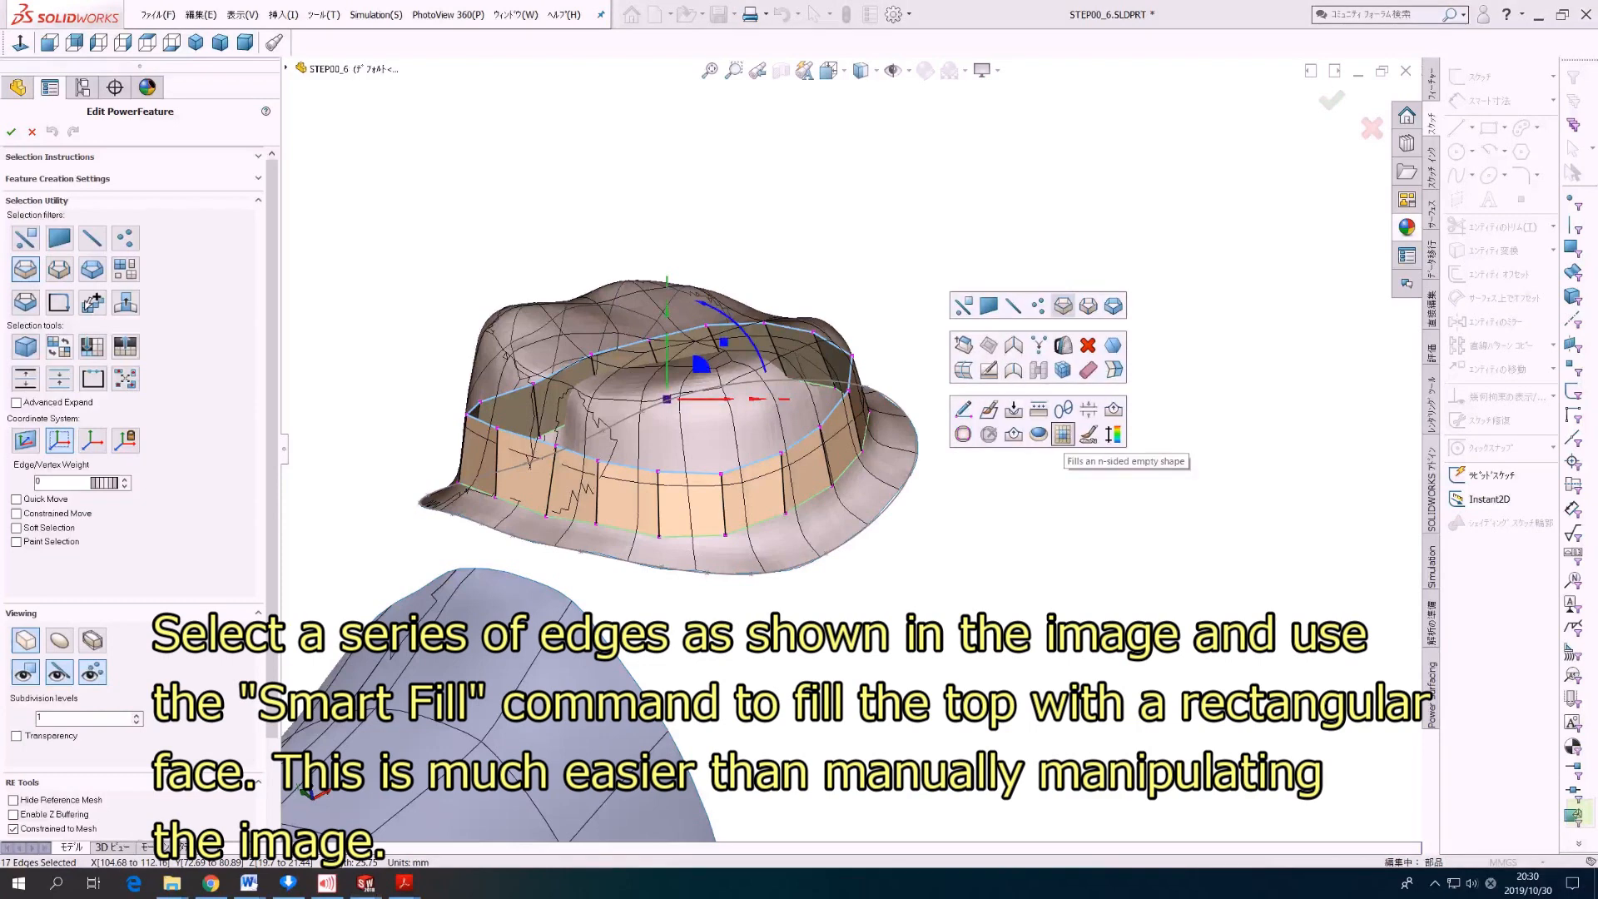
left_click(1063, 434)
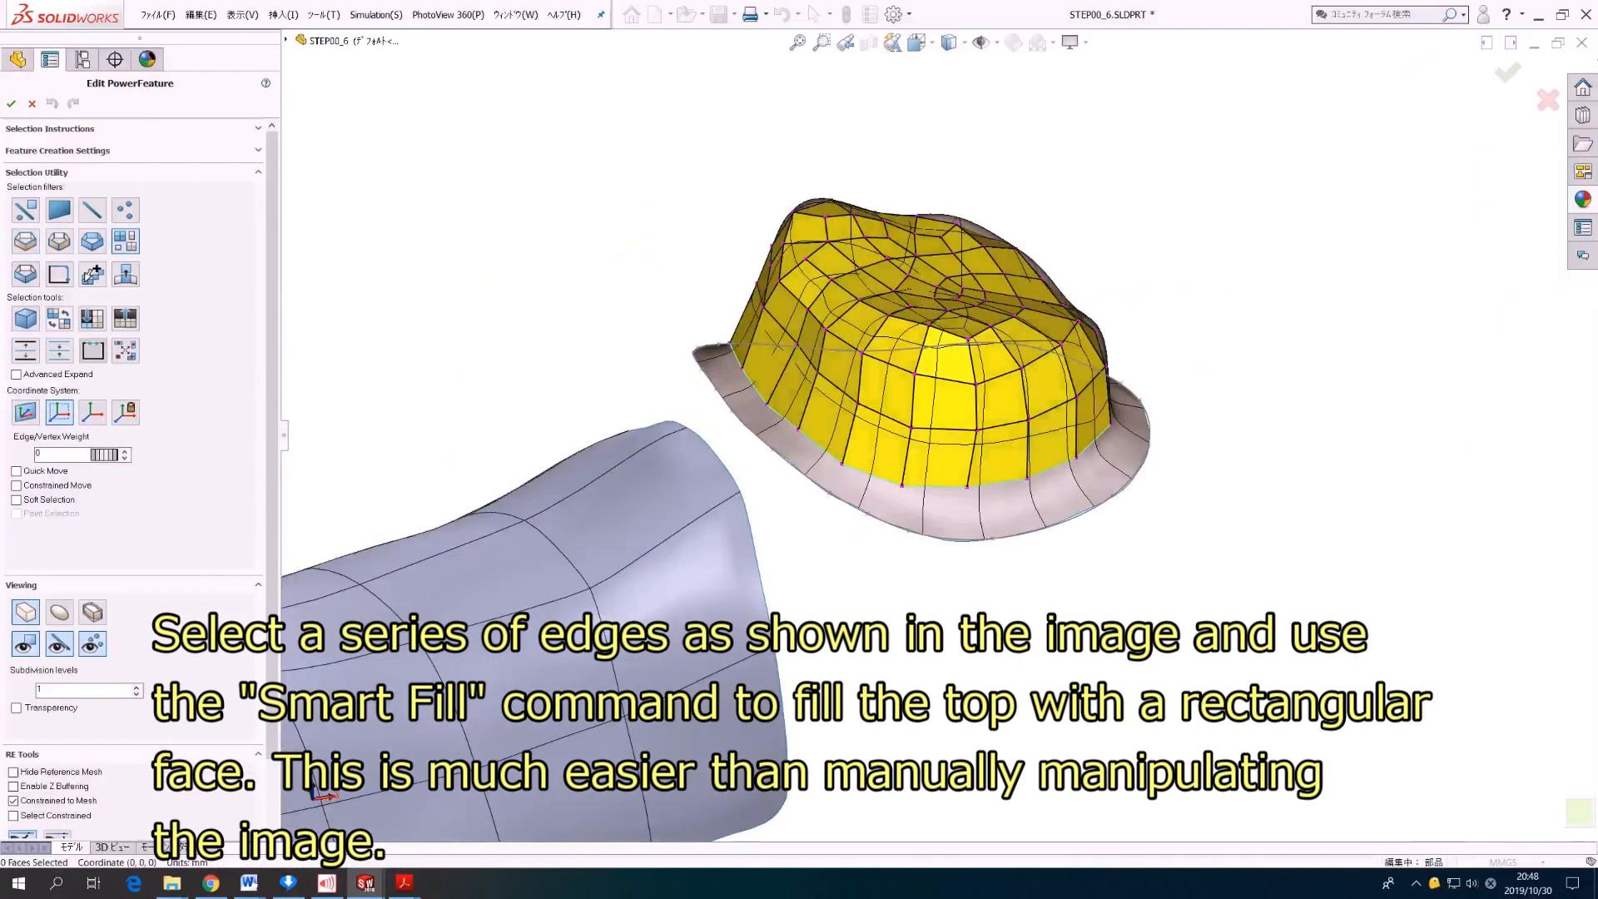
Step: Fit all created faces to the reference mesh with Shrink Wrap, using Bake into Offset and one higher interpolation level
right_click(695, 296)
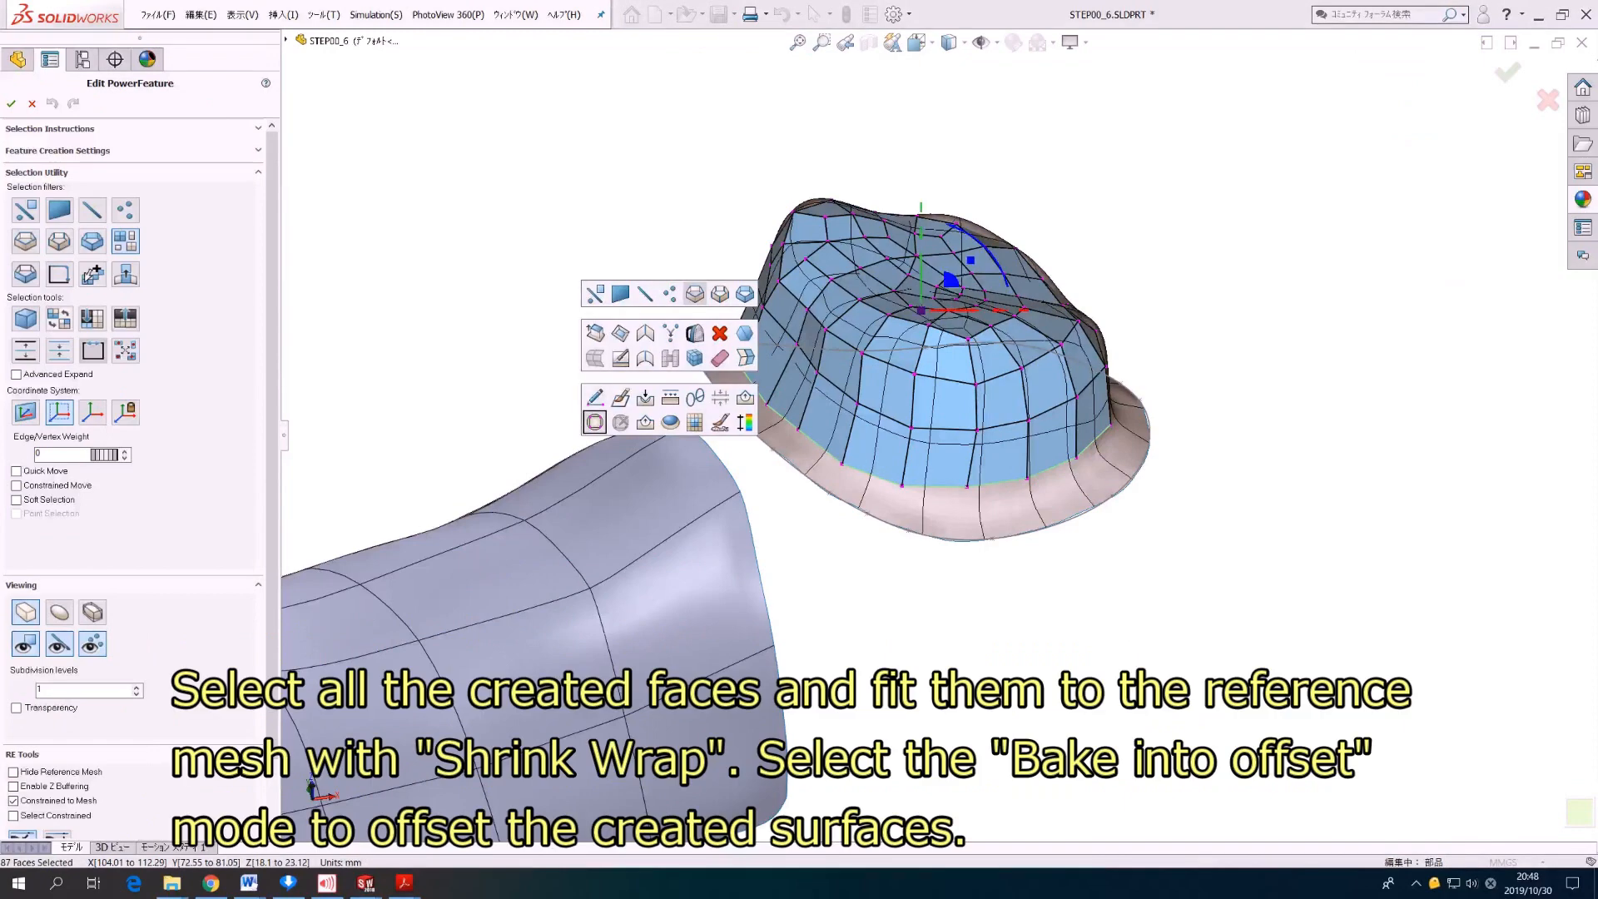
left_click(594, 422)
middle_click_drag(594, 422, 632, 423)
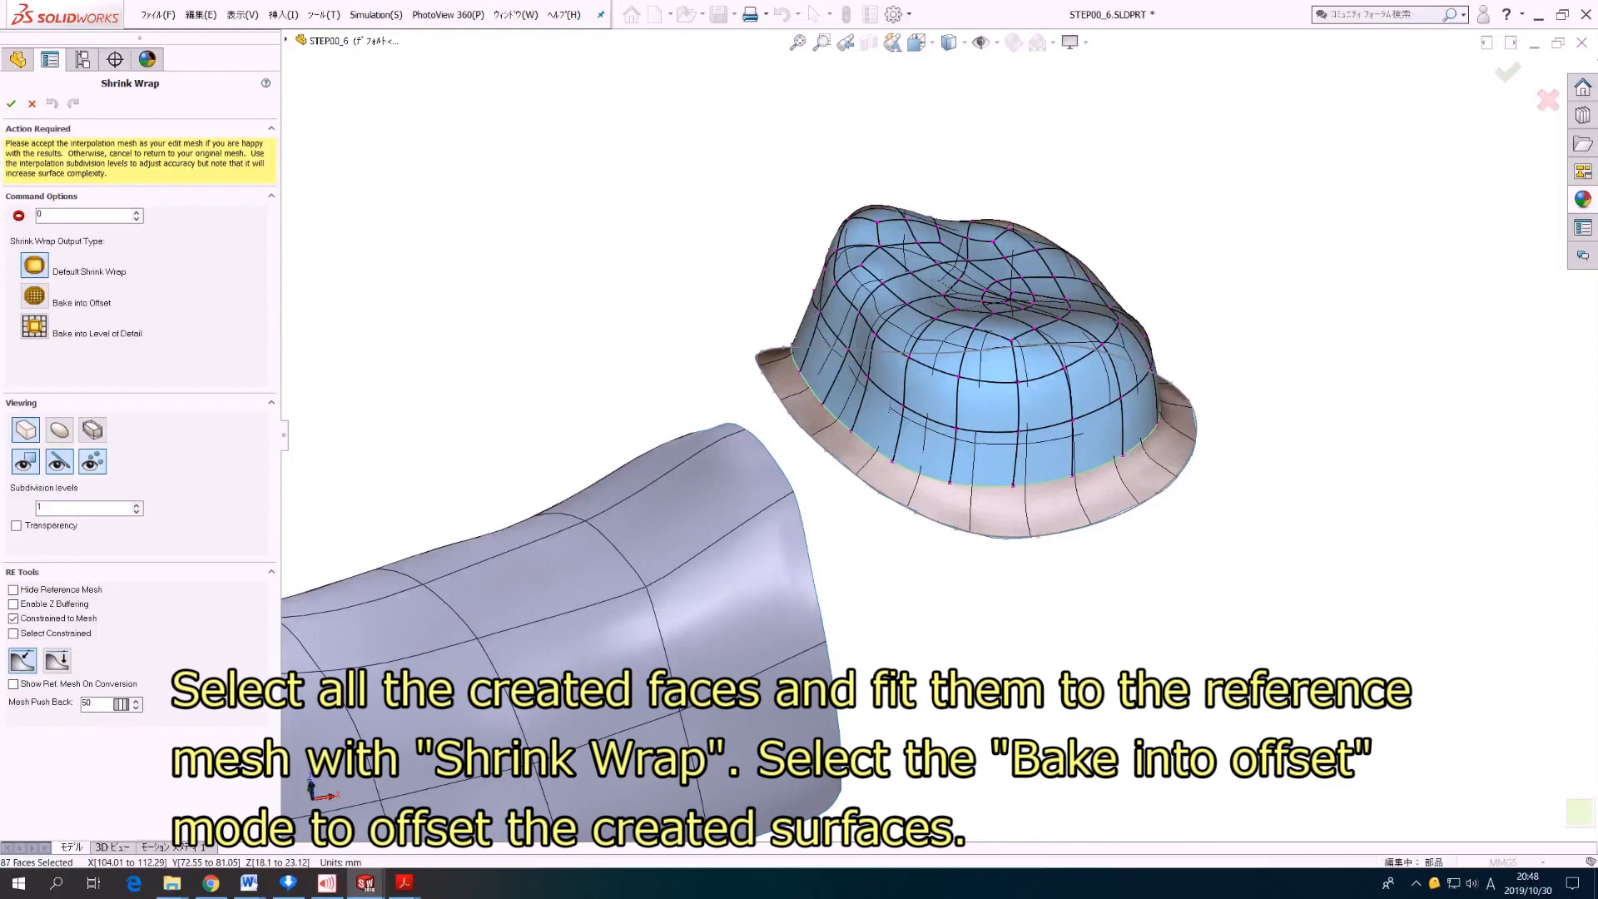
left_click(34, 295)
left_click(137, 211)
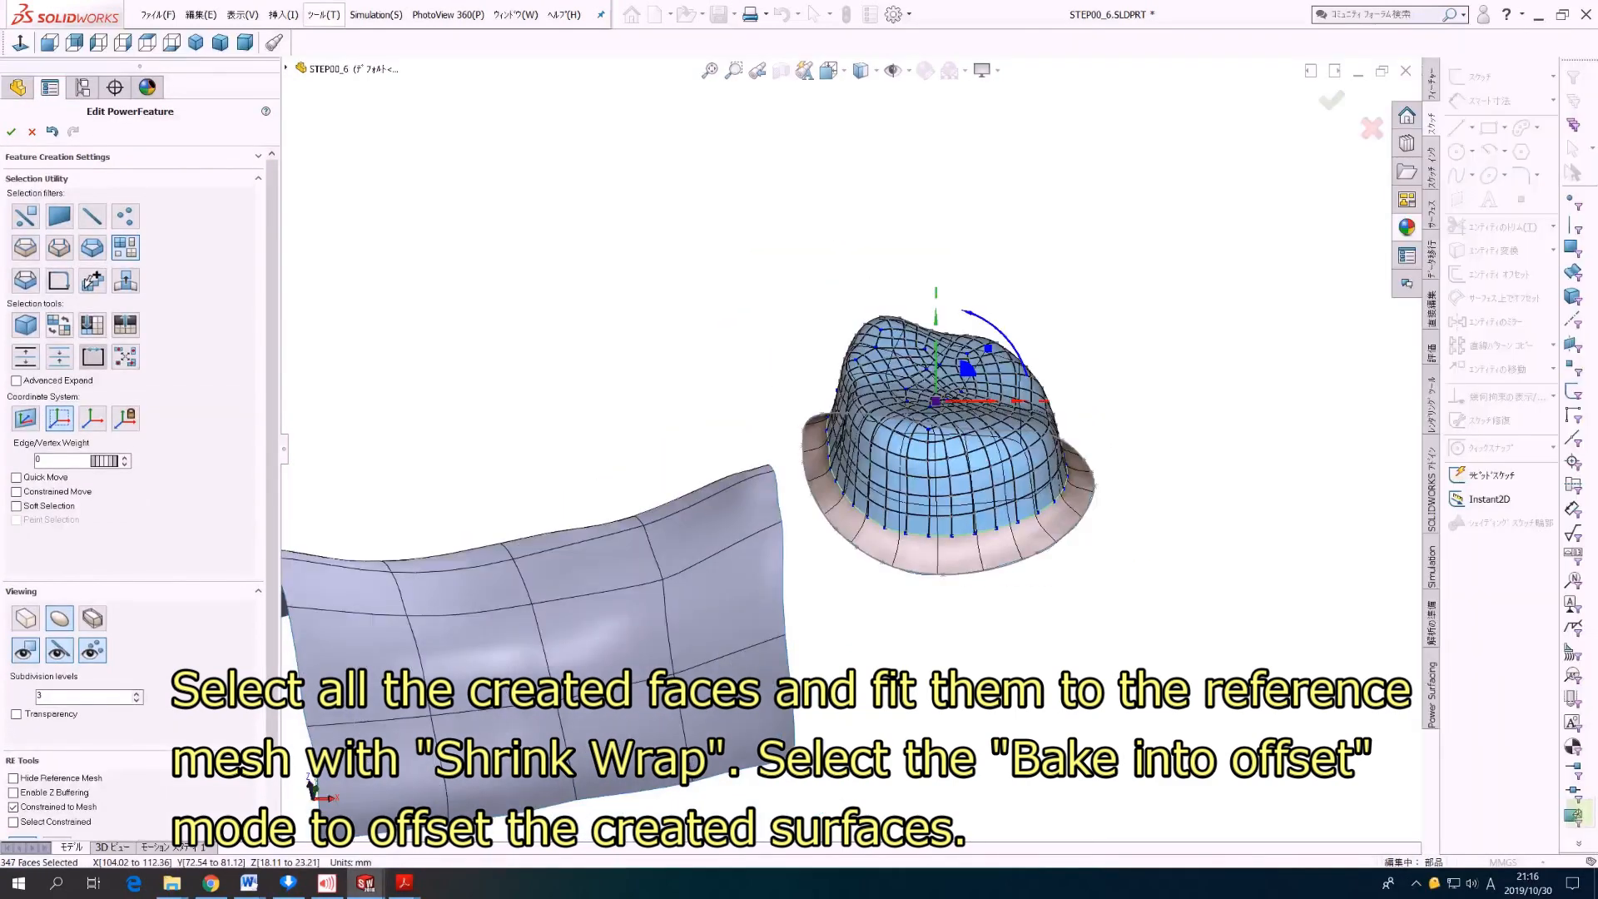
Step: Offset the wrapped faces 0.6 mm outward with Normal Push
key("alt+t")
key("Down")
key("Down")
key("Down")
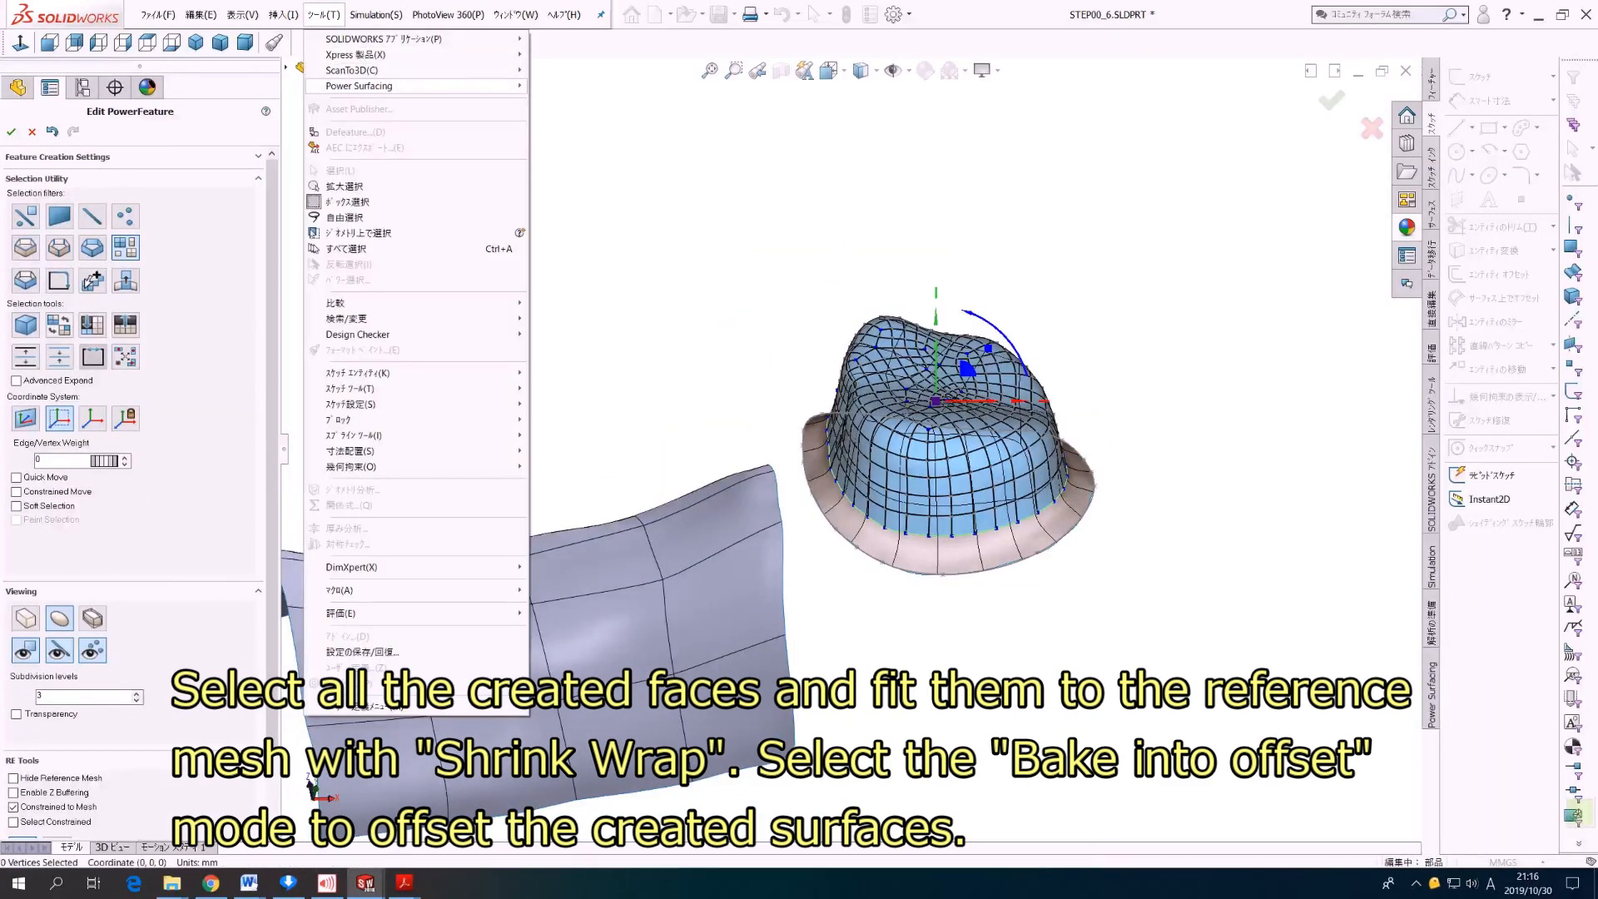
key("Right")
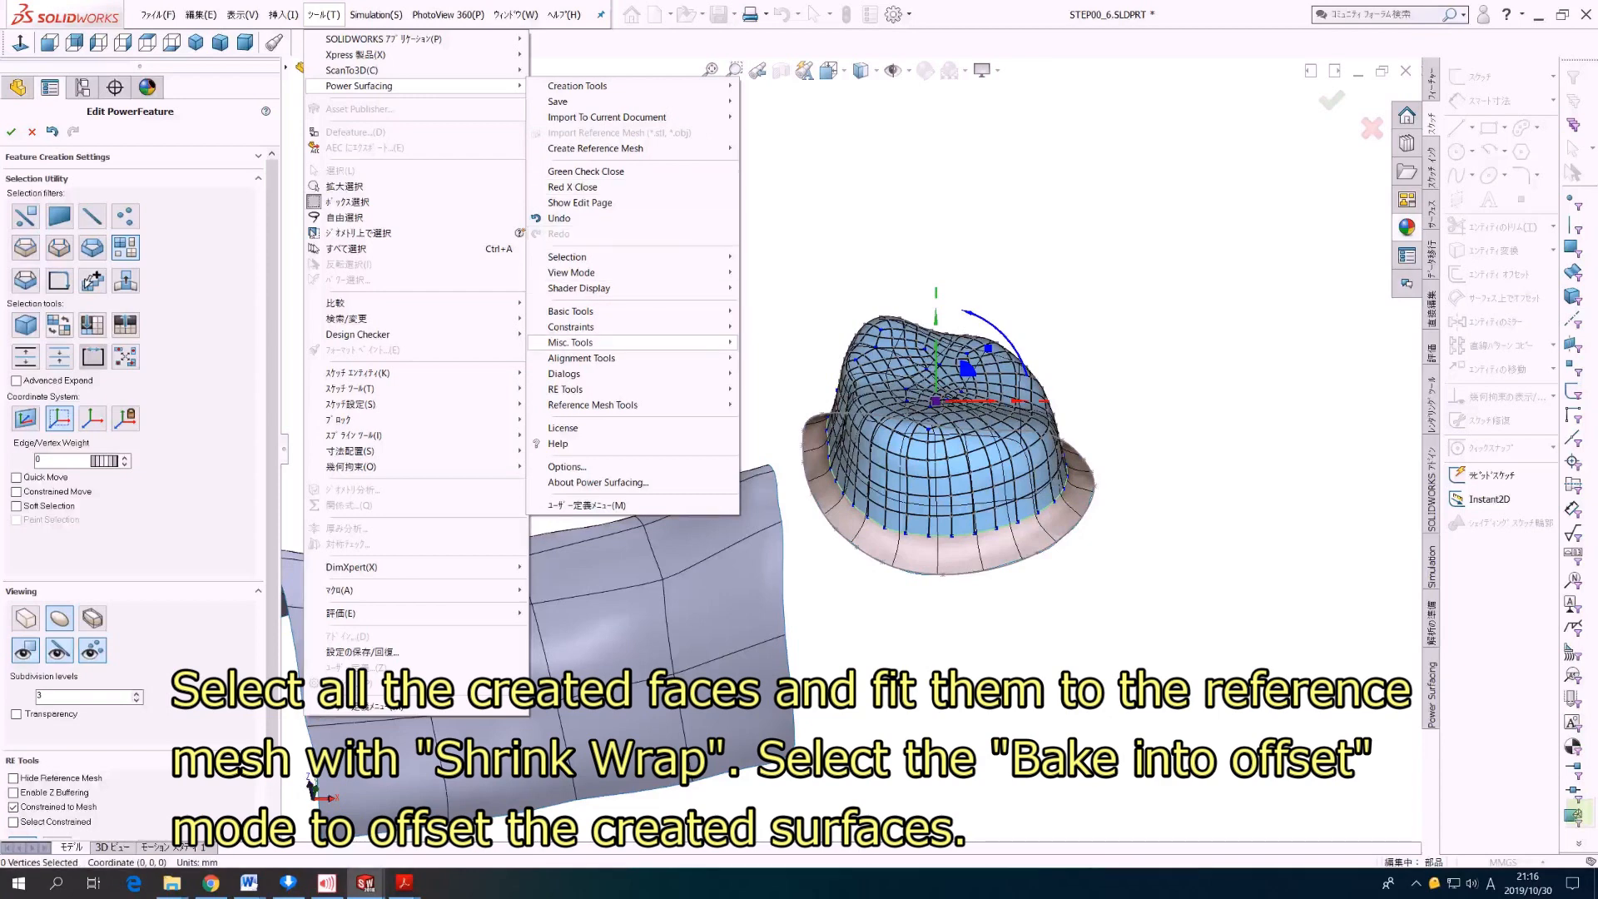
mouse_move(572, 343)
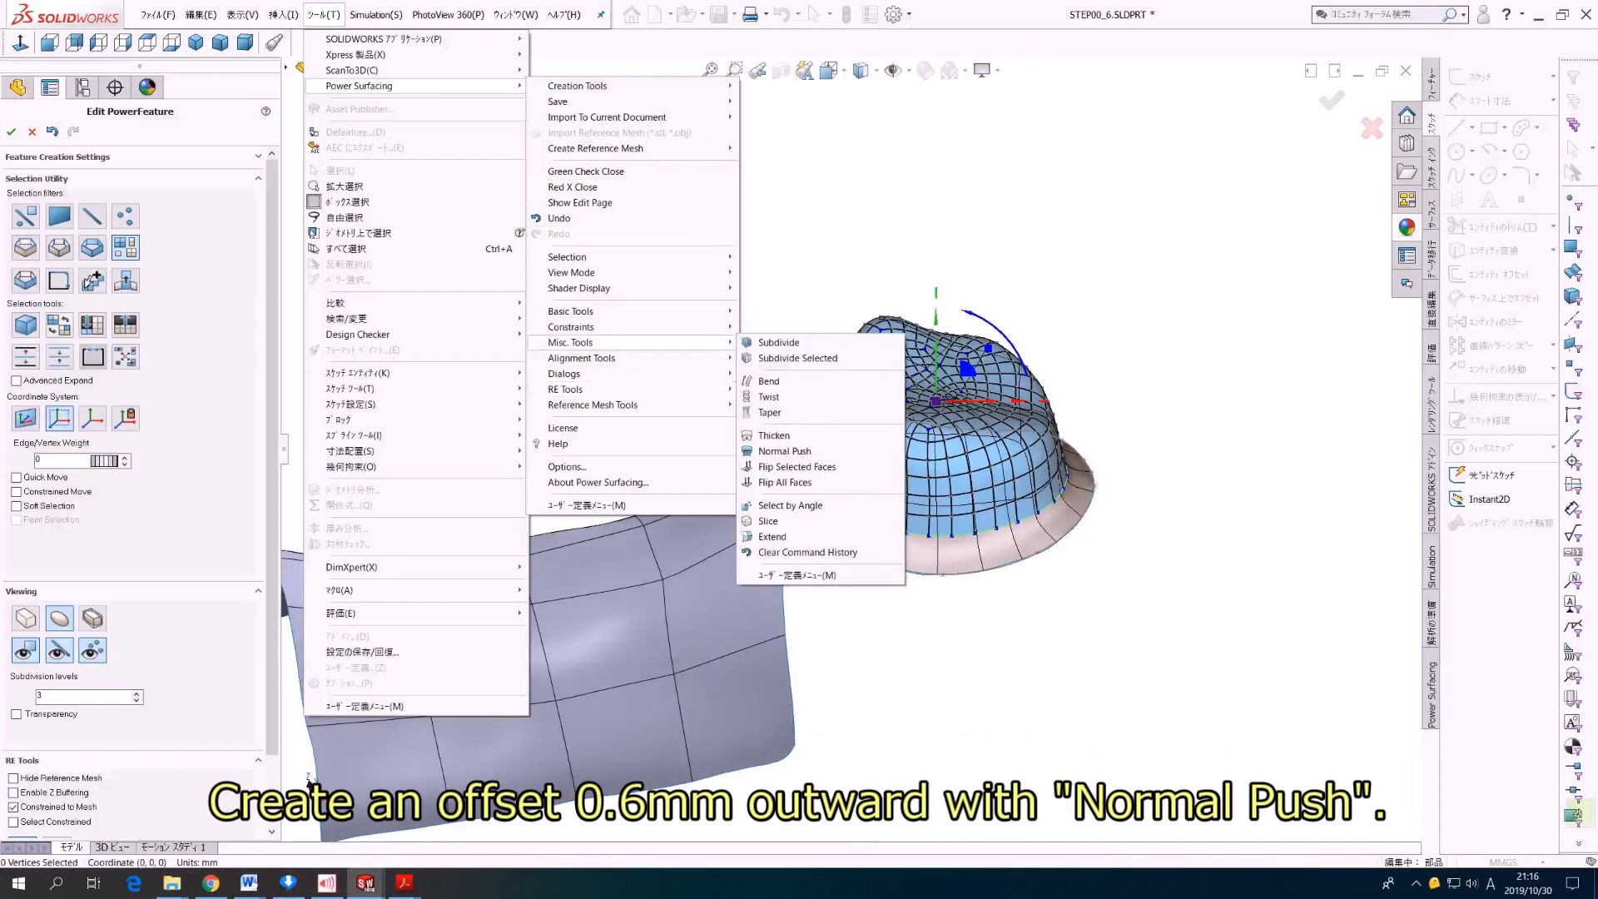
left_click(785, 451)
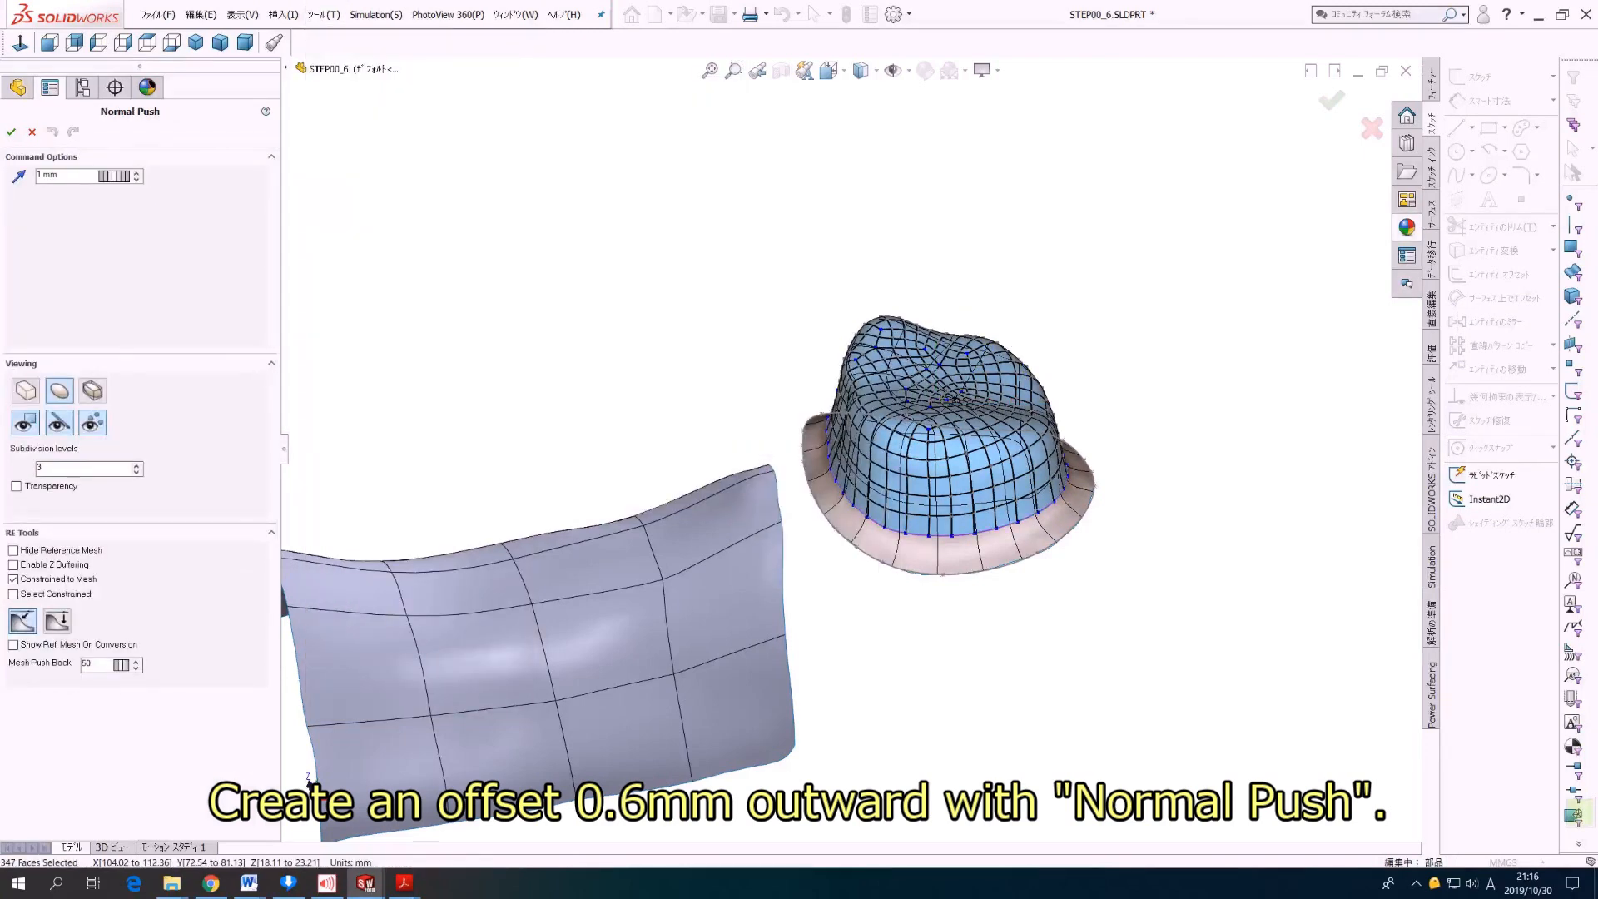
type("0.6")
key("Return")
Step: Adjust the frame's outer edge points so that the outline does not extend too far outward from the tooth margin
middle_click_drag(820, 608, 878, 337)
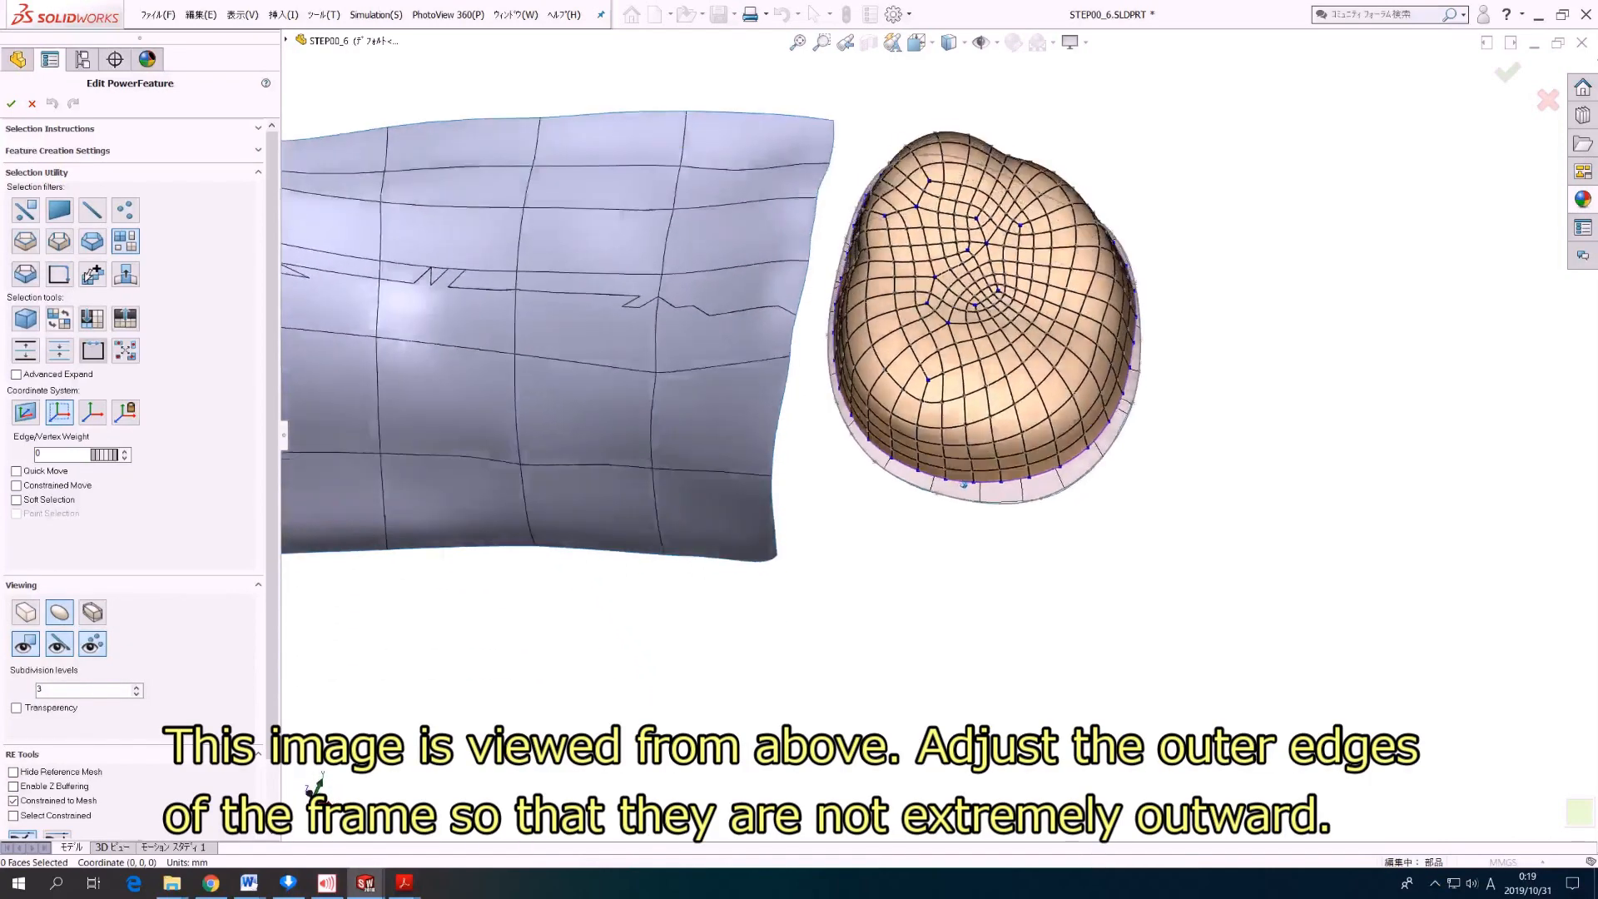
middle_click_drag(964, 485, 943, 441)
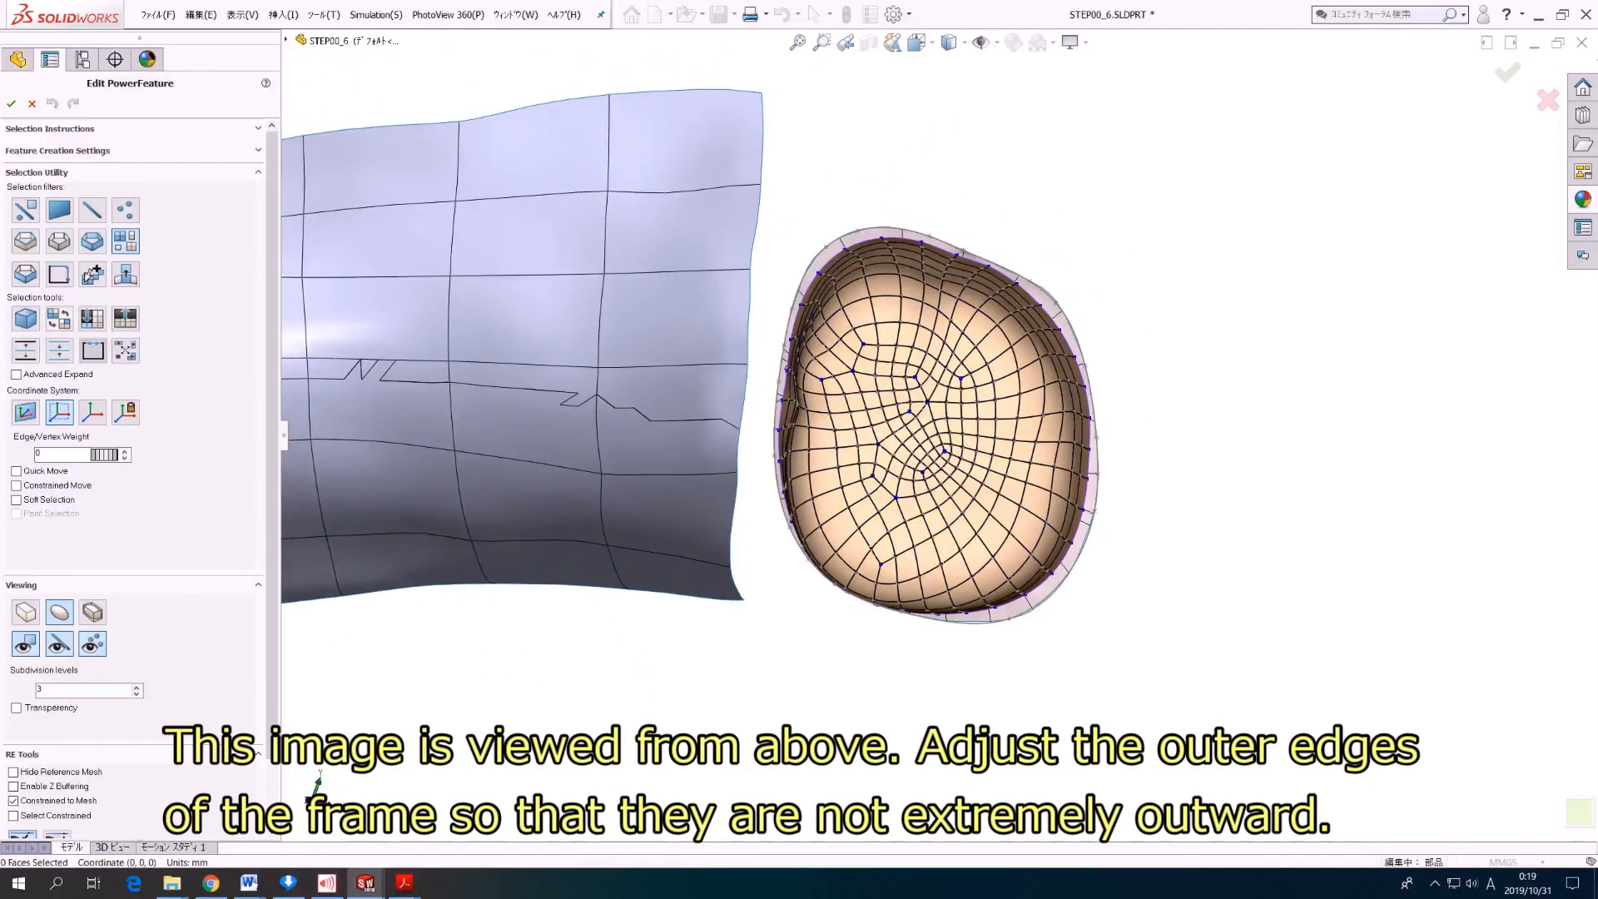
left_click(25, 209)
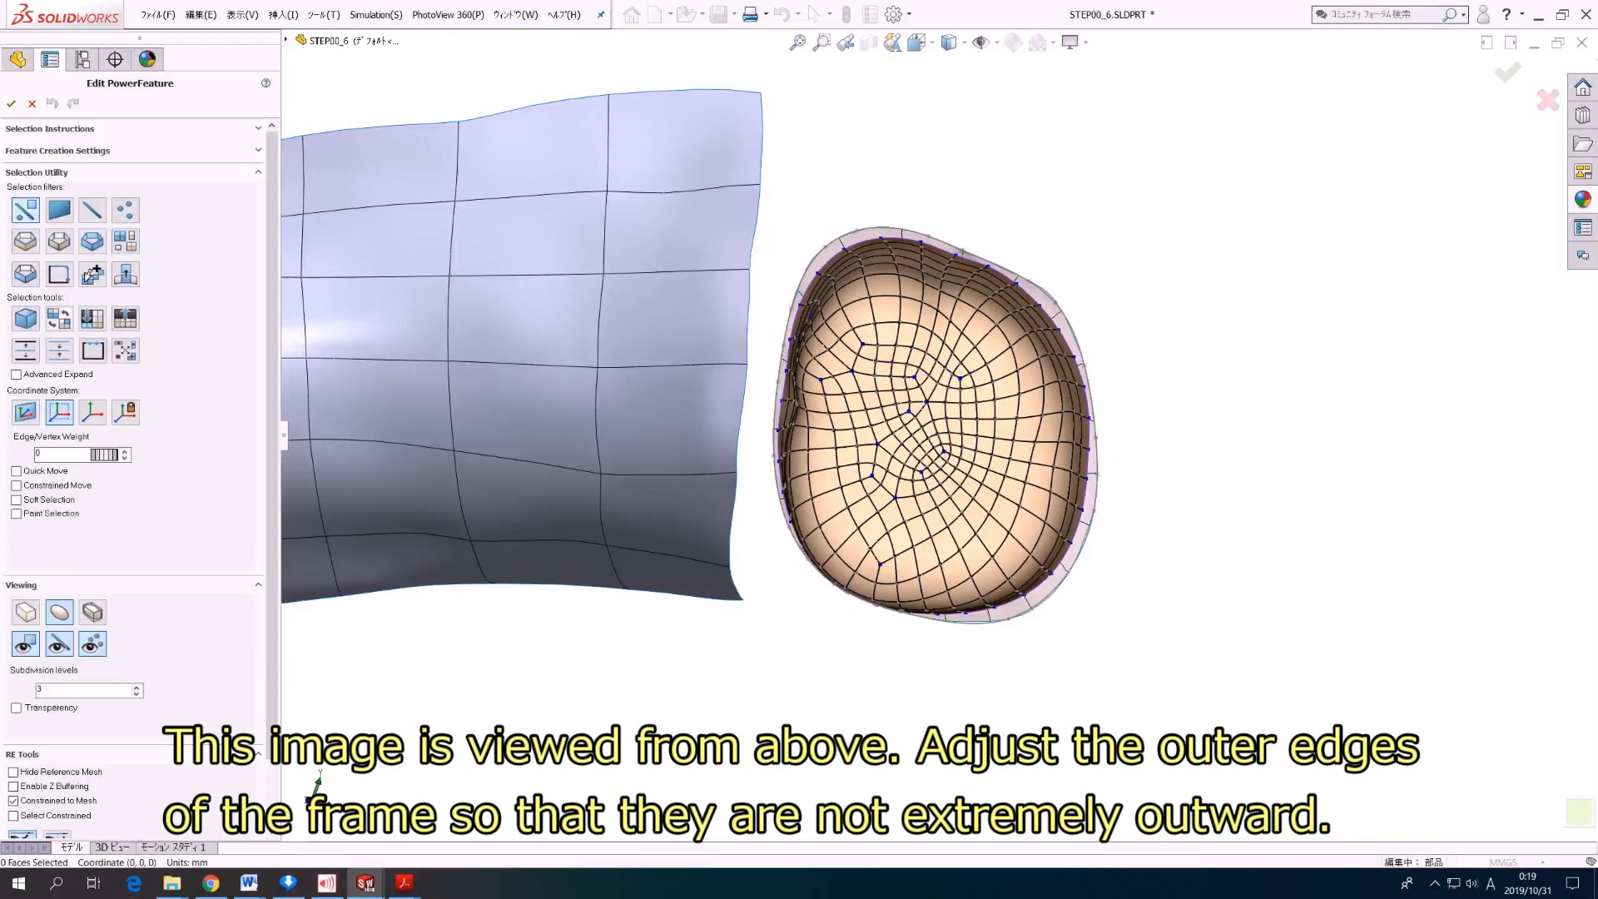
middle_click_drag(1086, 385, 1116, 346)
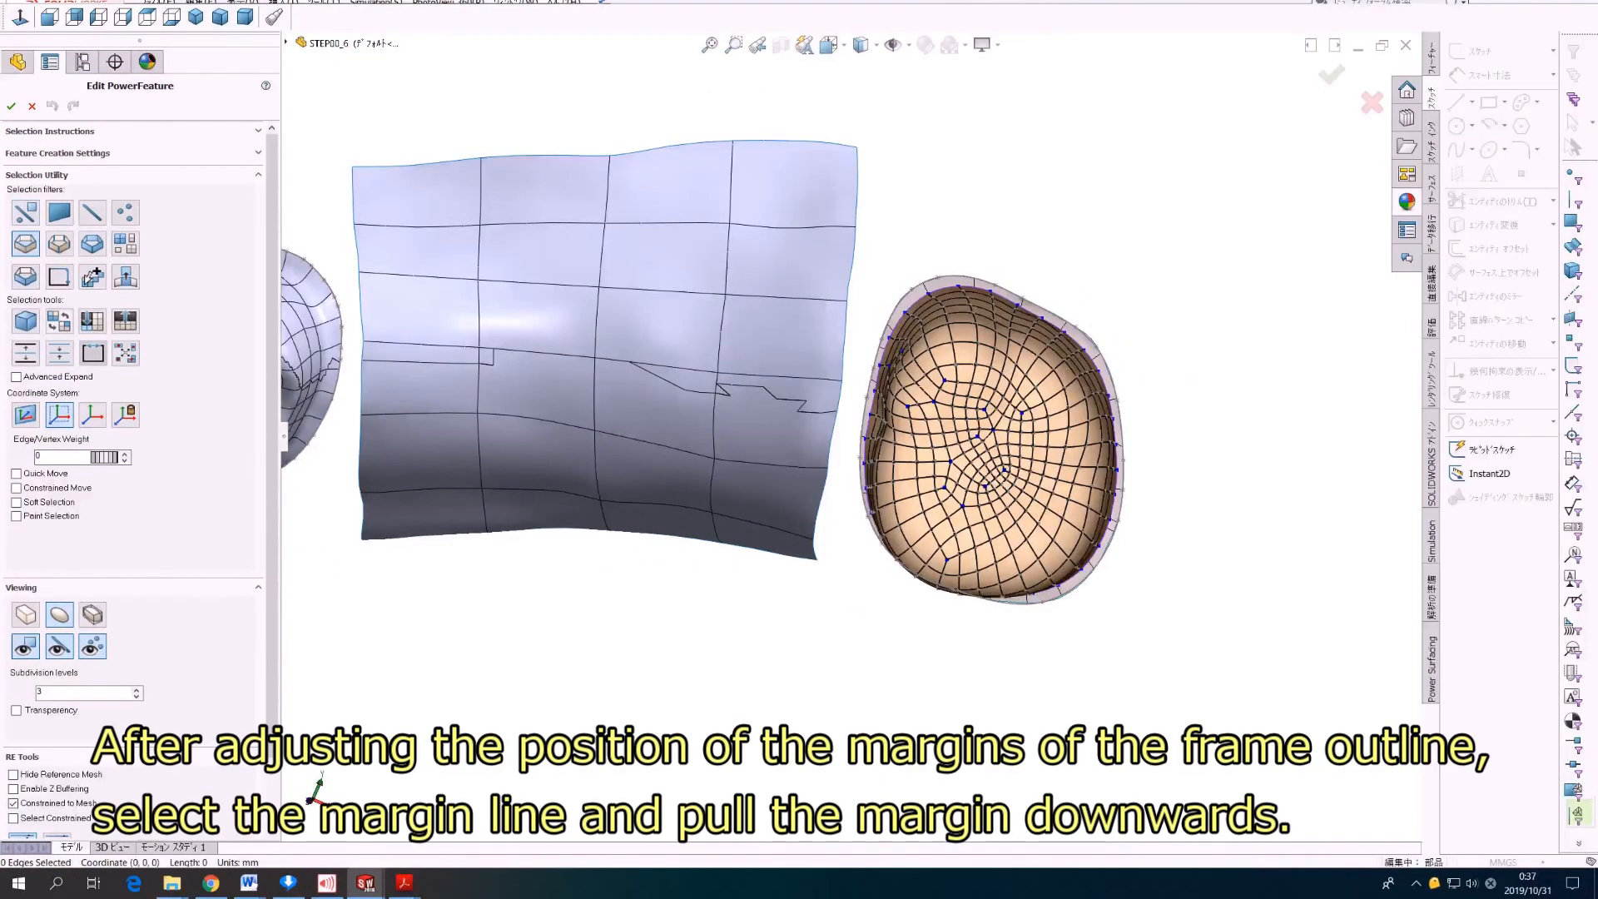
Step: Select the frame's entire lower margin edge loop and pull it downward
middle_click_drag(1024, 491, 999, 363)
double_click(994, 523)
middle_click_drag(849, 526, 887, 341)
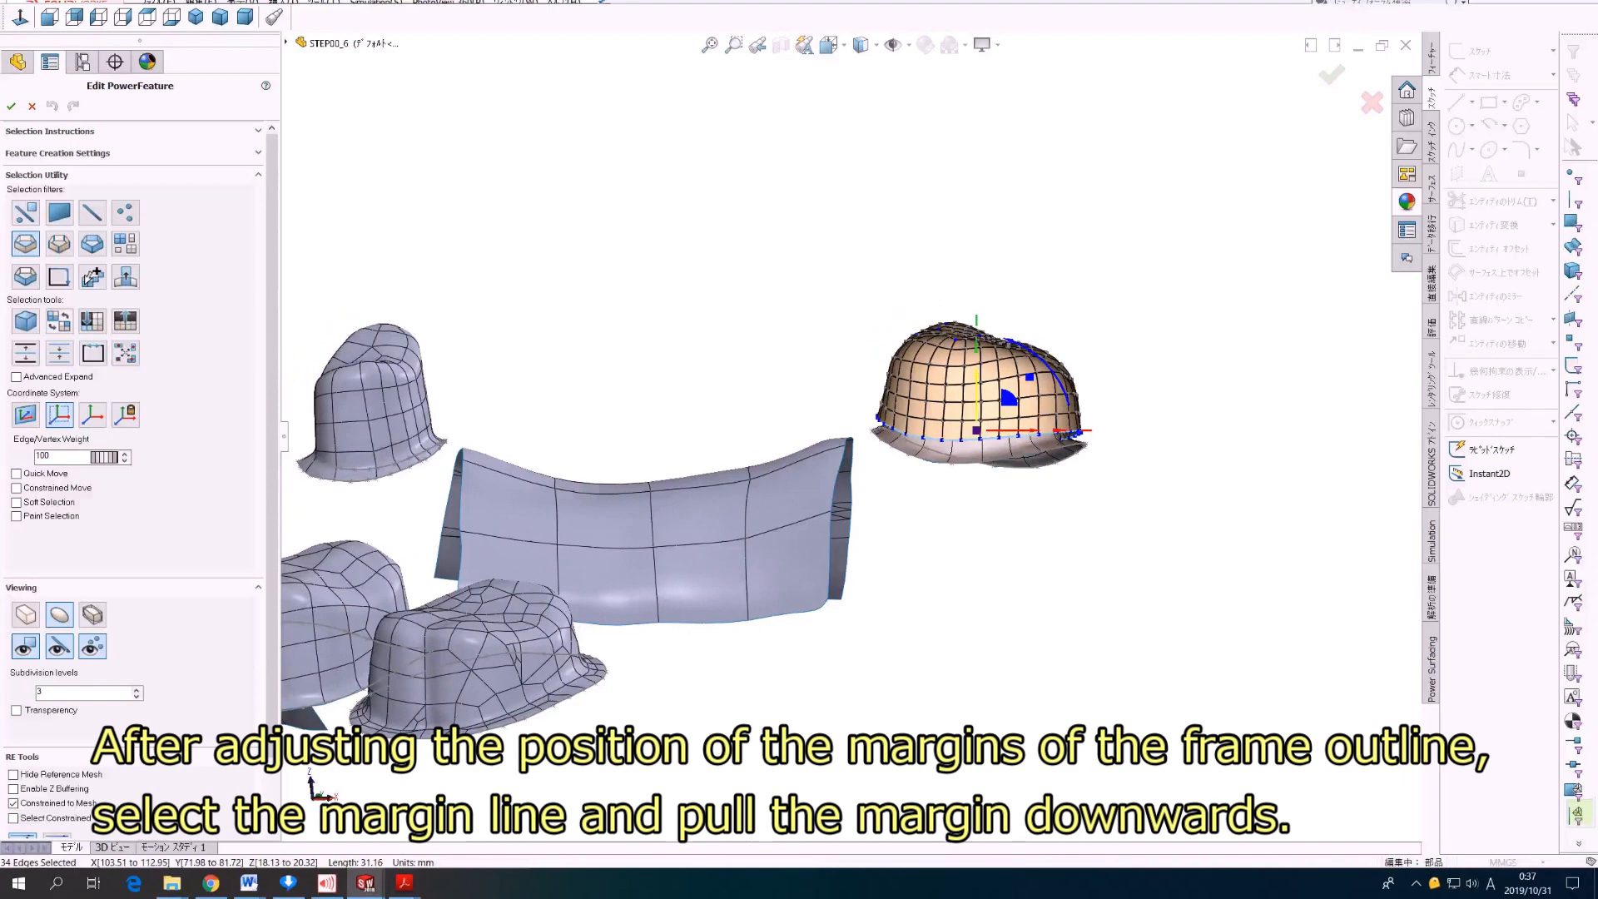
left_click_drag(977, 391, 977, 441)
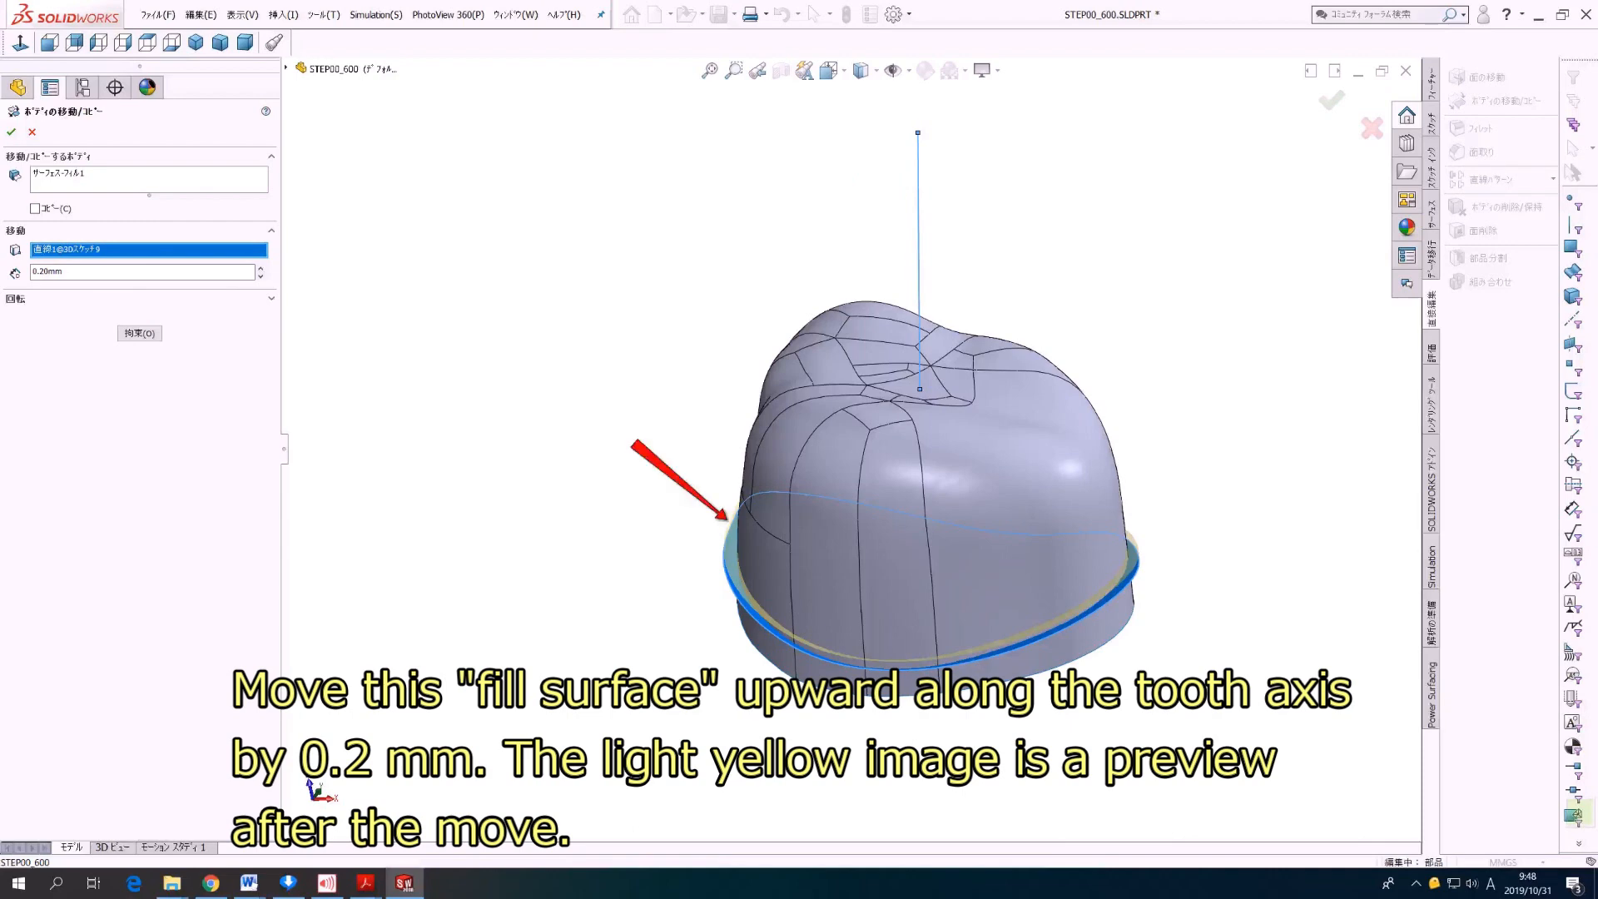
Step: Move the fill surface 0.20 mm upward along the tooth axis line and extend it by 0.05 mm as the same surface
key("Return")
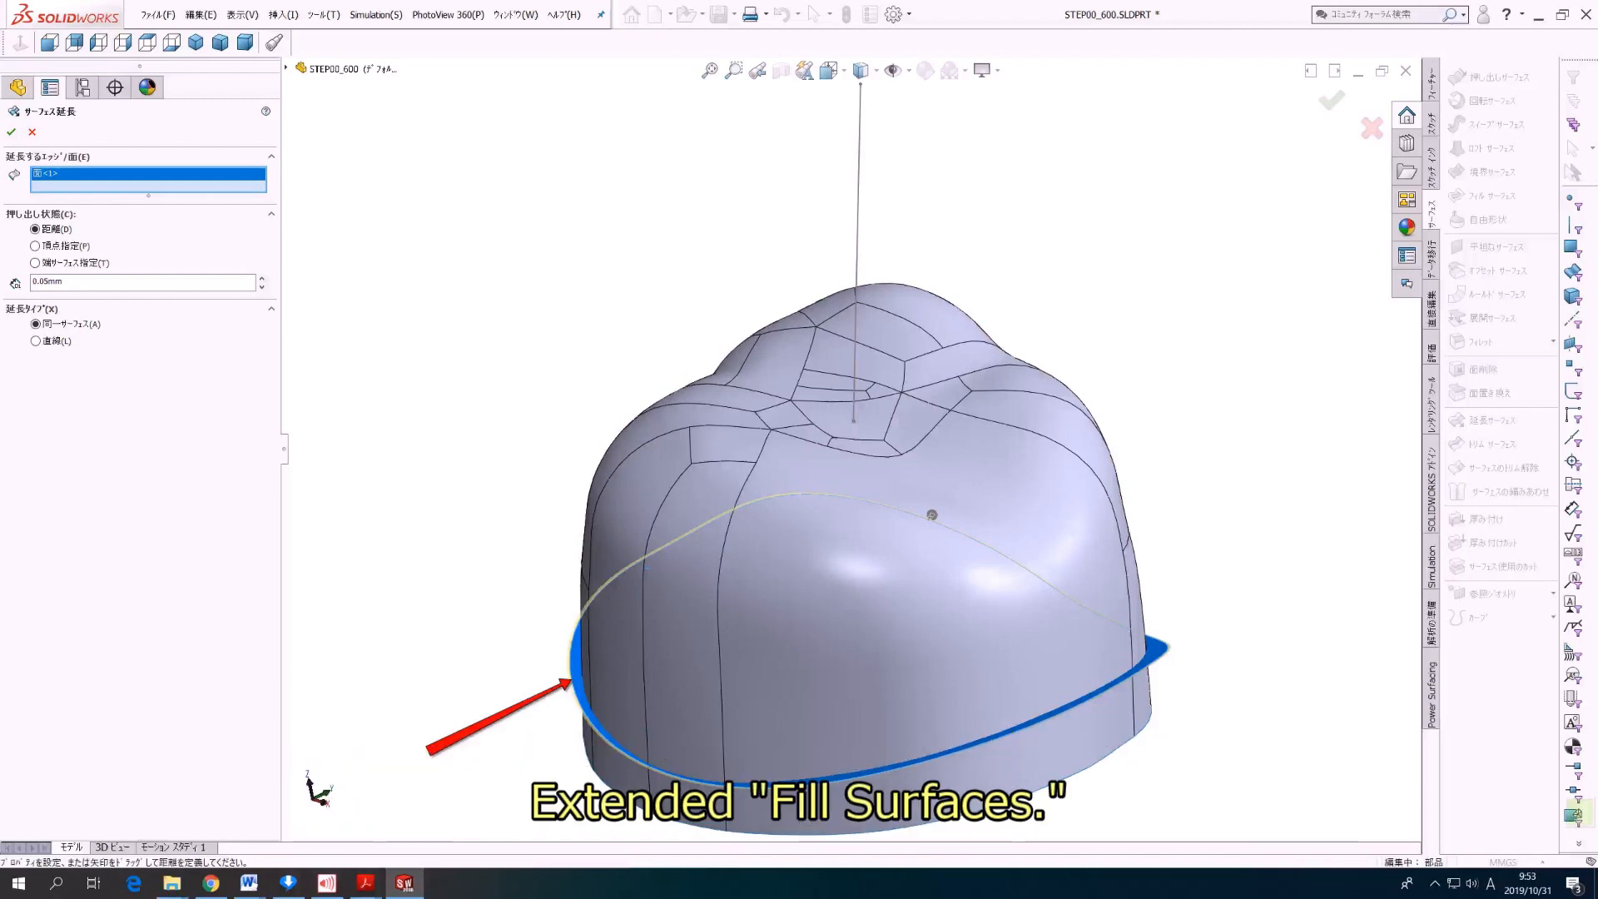
key("Return")
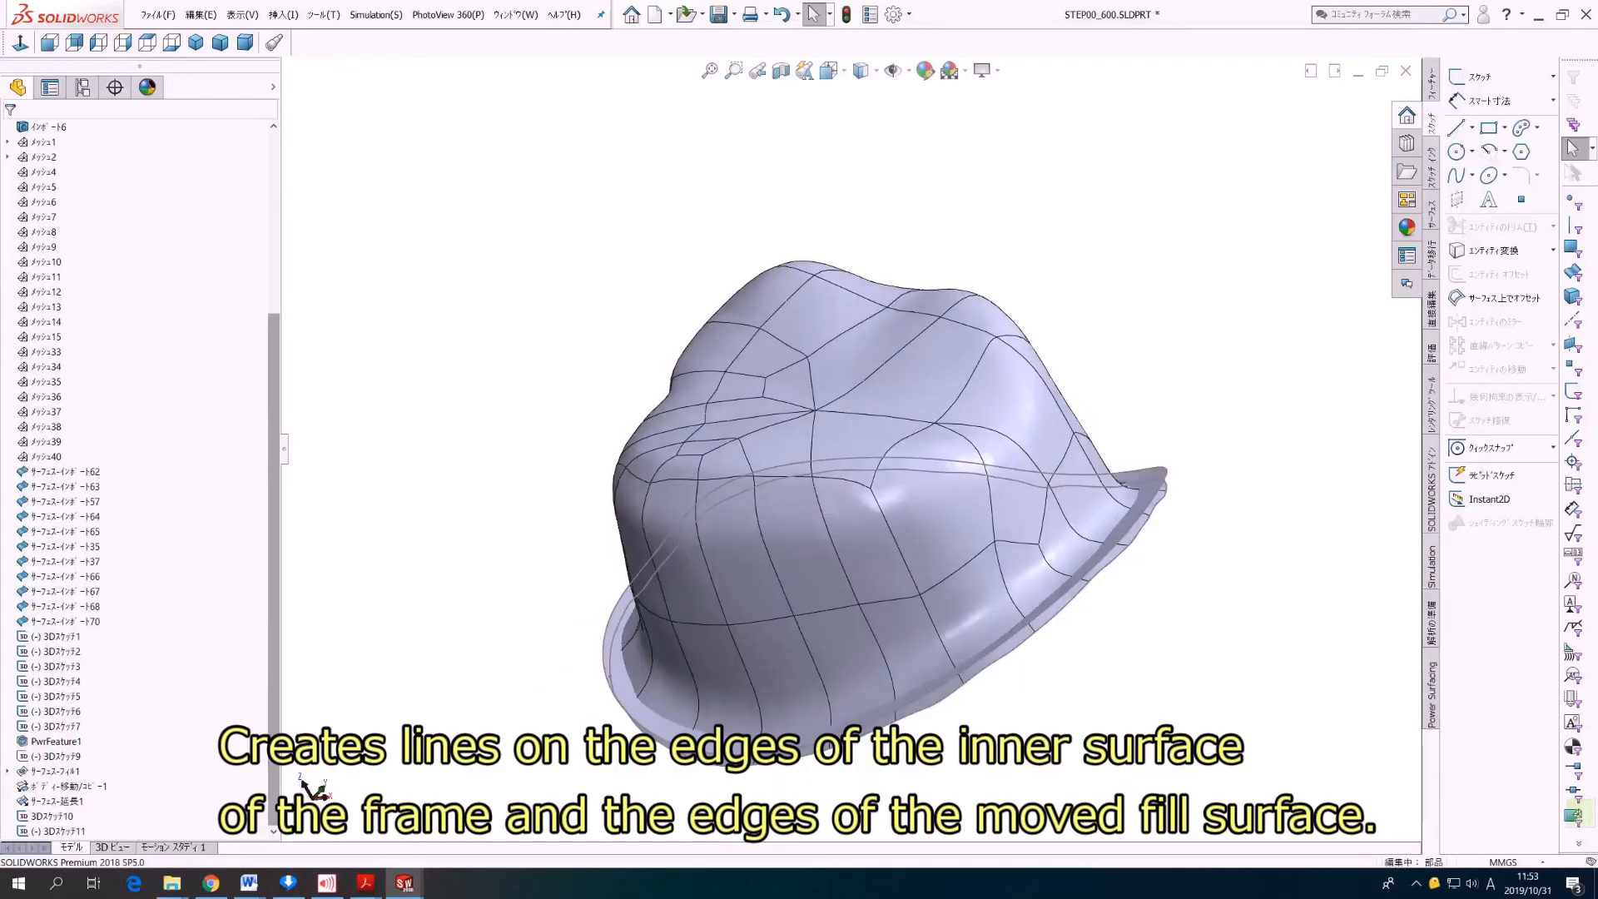
Step: Examine the lines along the inner surface and moved fill surface edges, and the orthogonal plane with the flare sketch at the margin
middle_click_drag(846, 443, 956, 180)
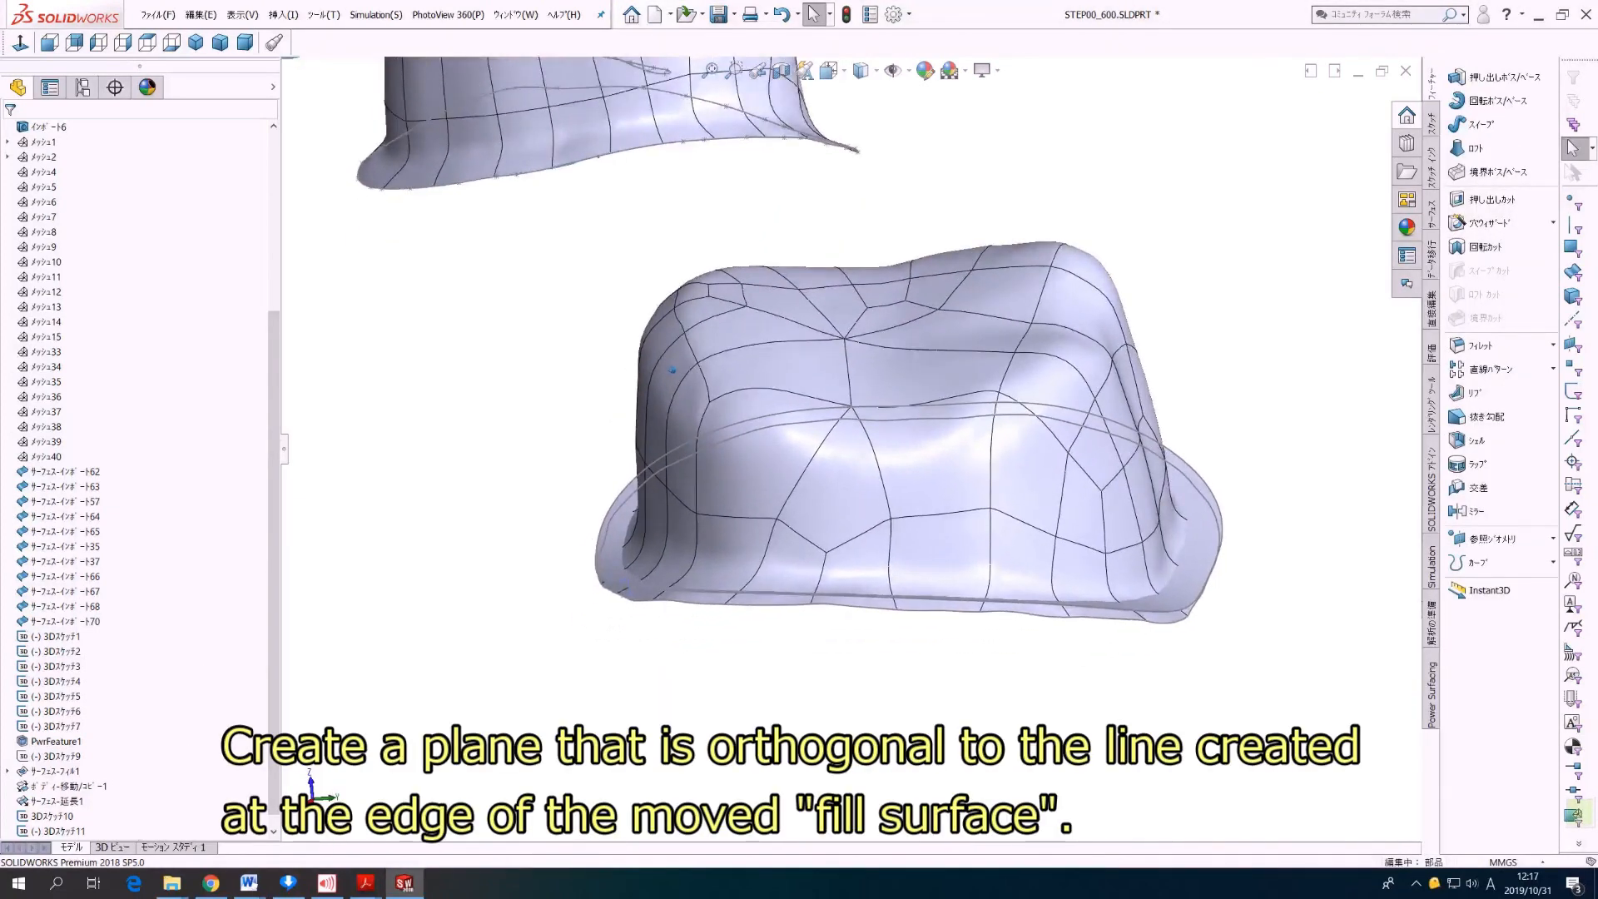
scroll(852, 450, "down", 4)
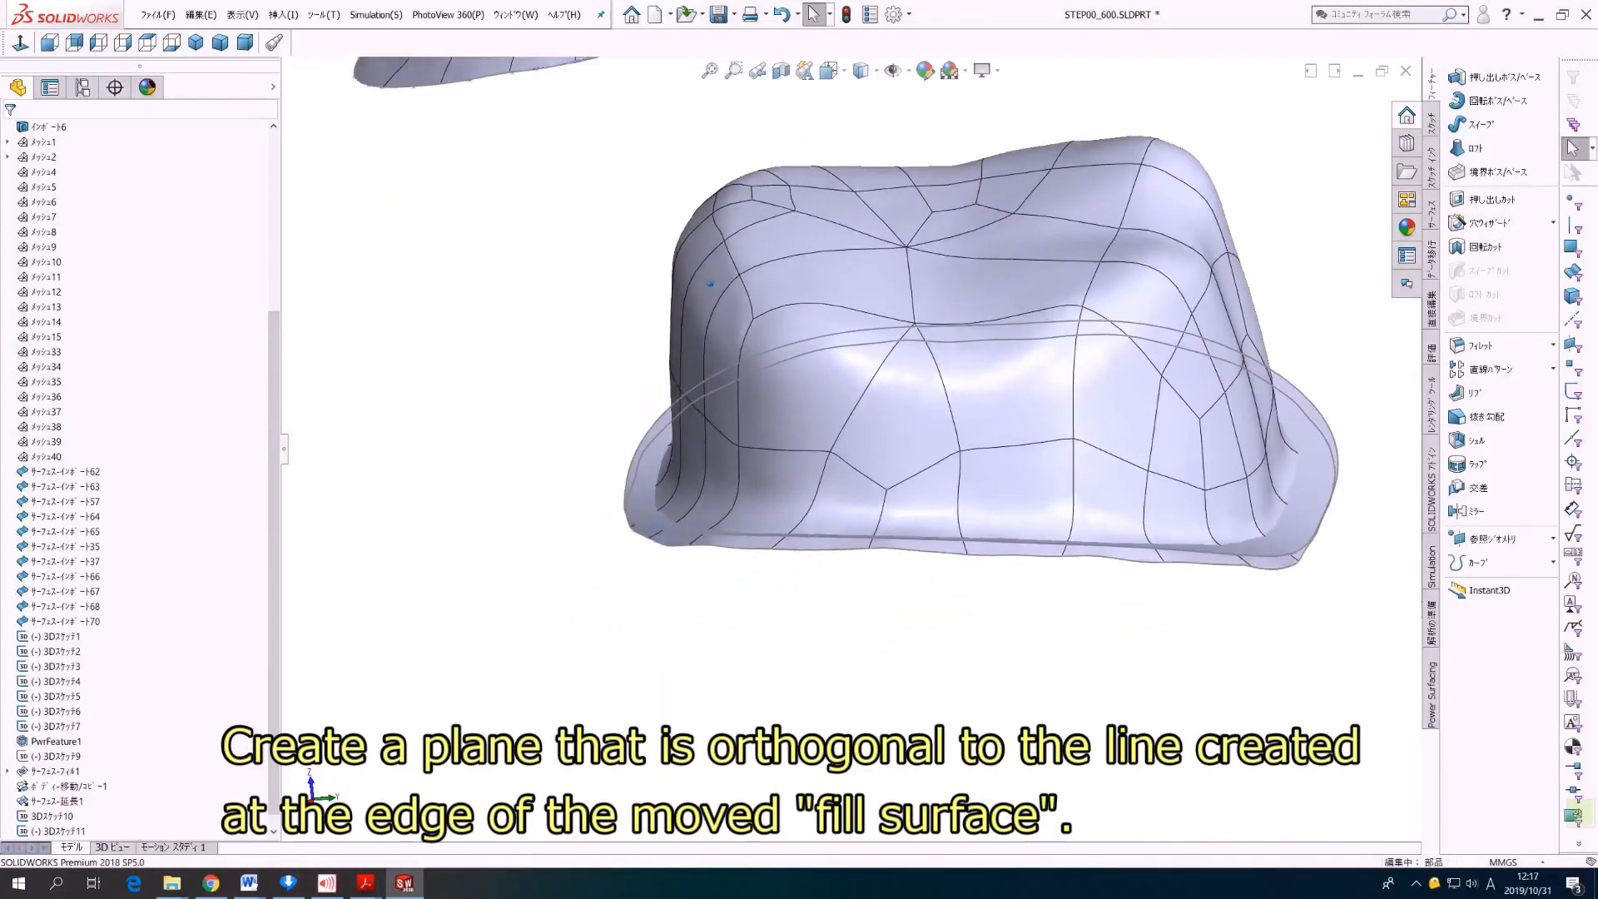
scroll(852, 449, "down", 5)
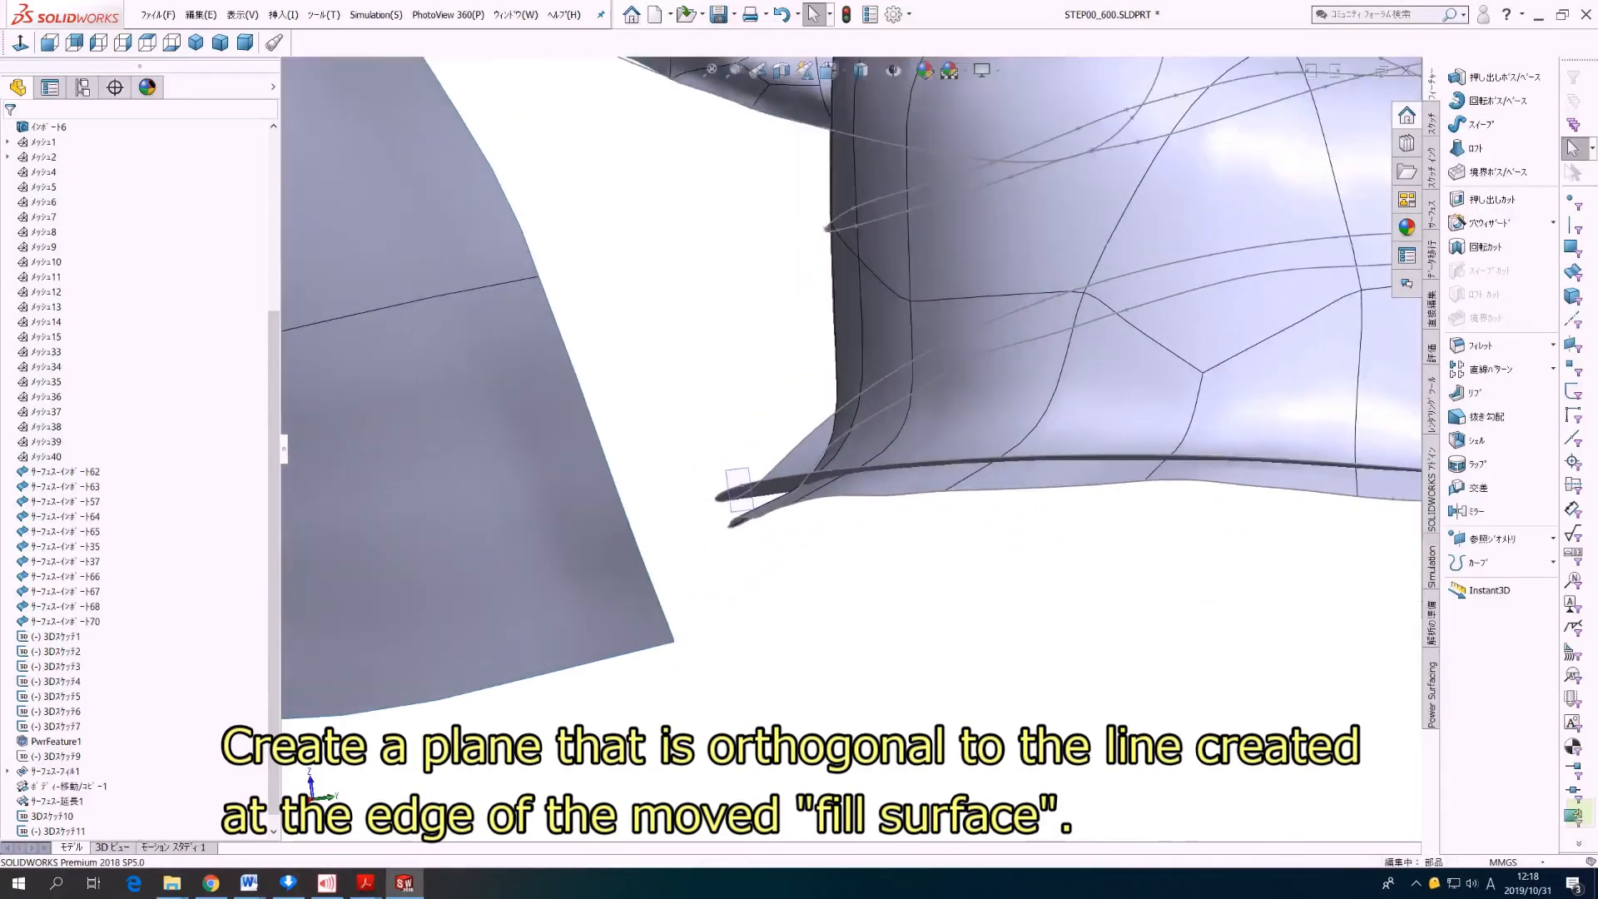
scroll(852, 450, "down", 2)
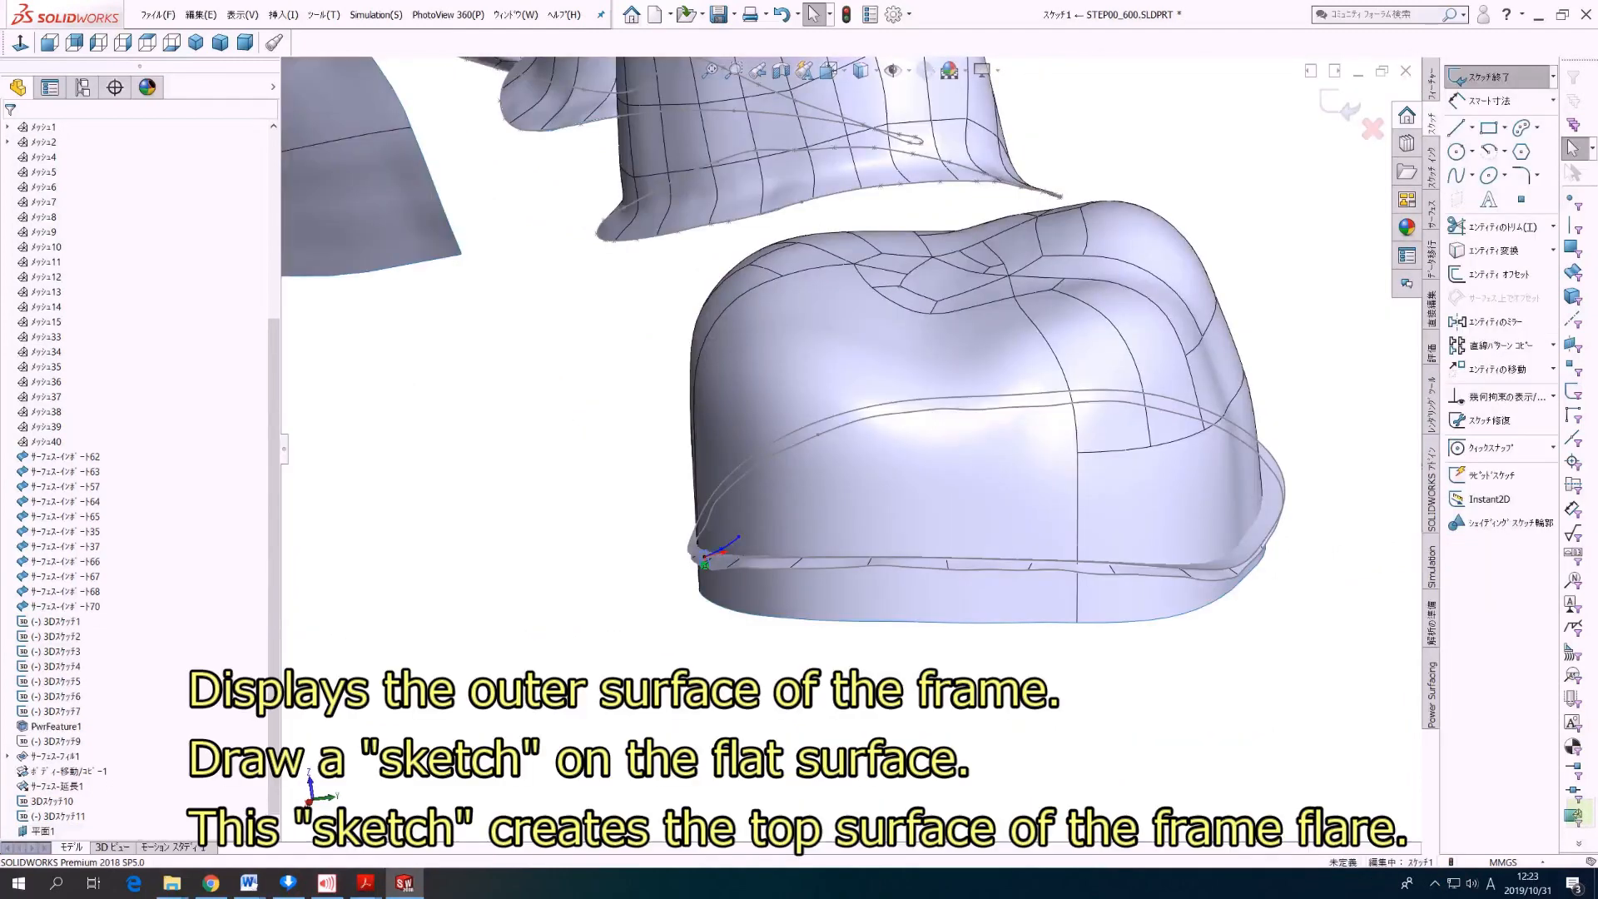
scroll(851, 450, "down", 3)
scroll(852, 449, "down", 5)
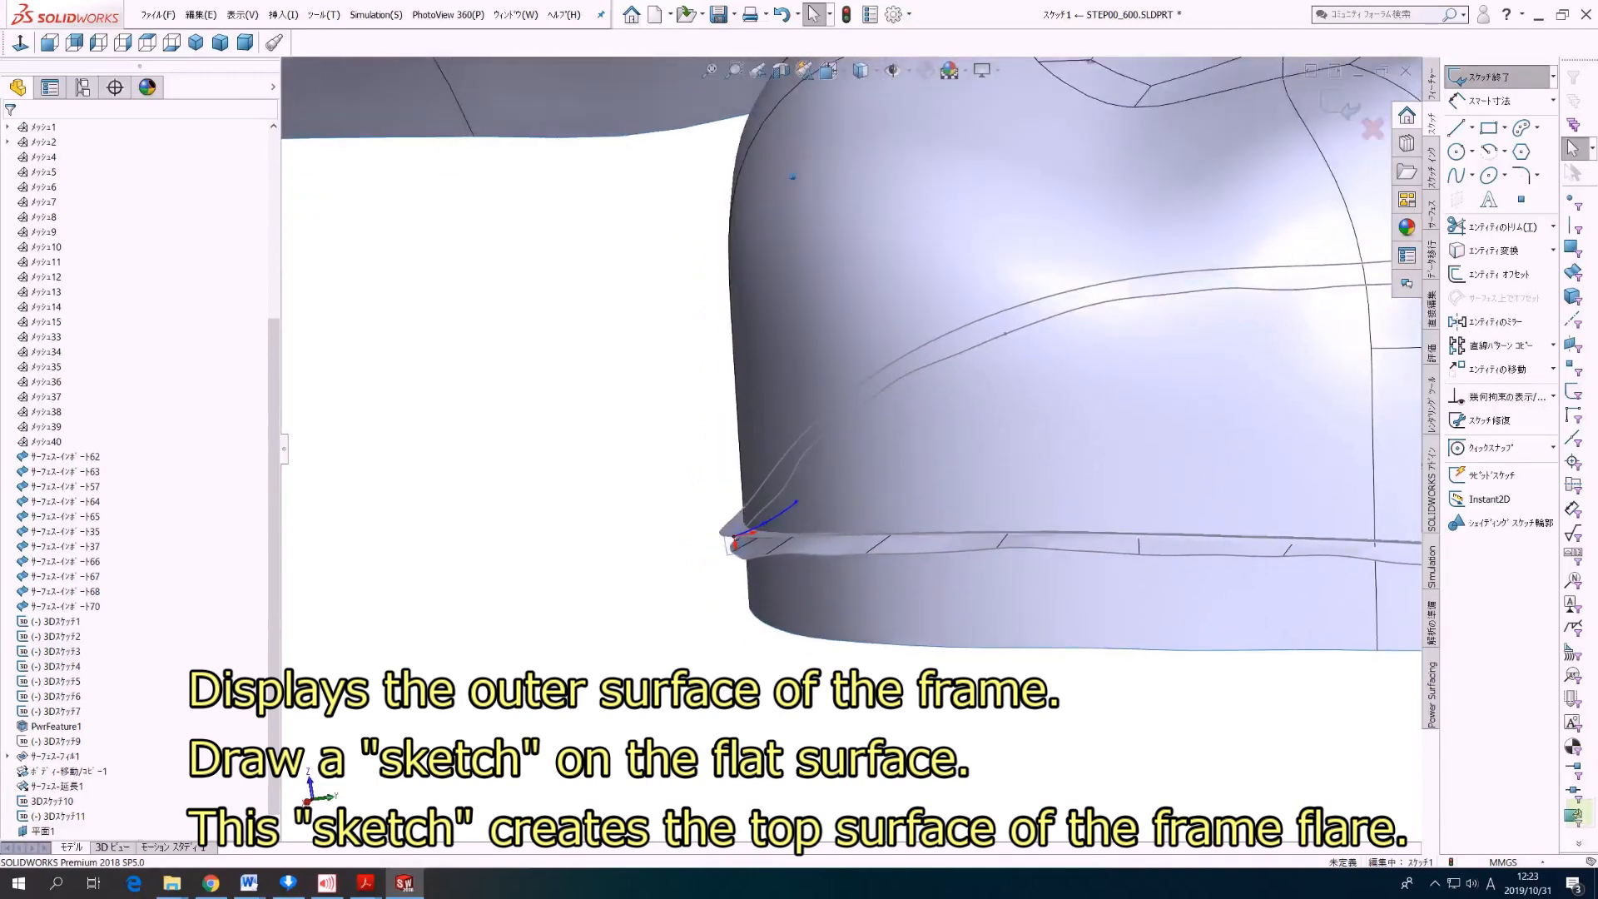
scroll(852, 449, "down", 3)
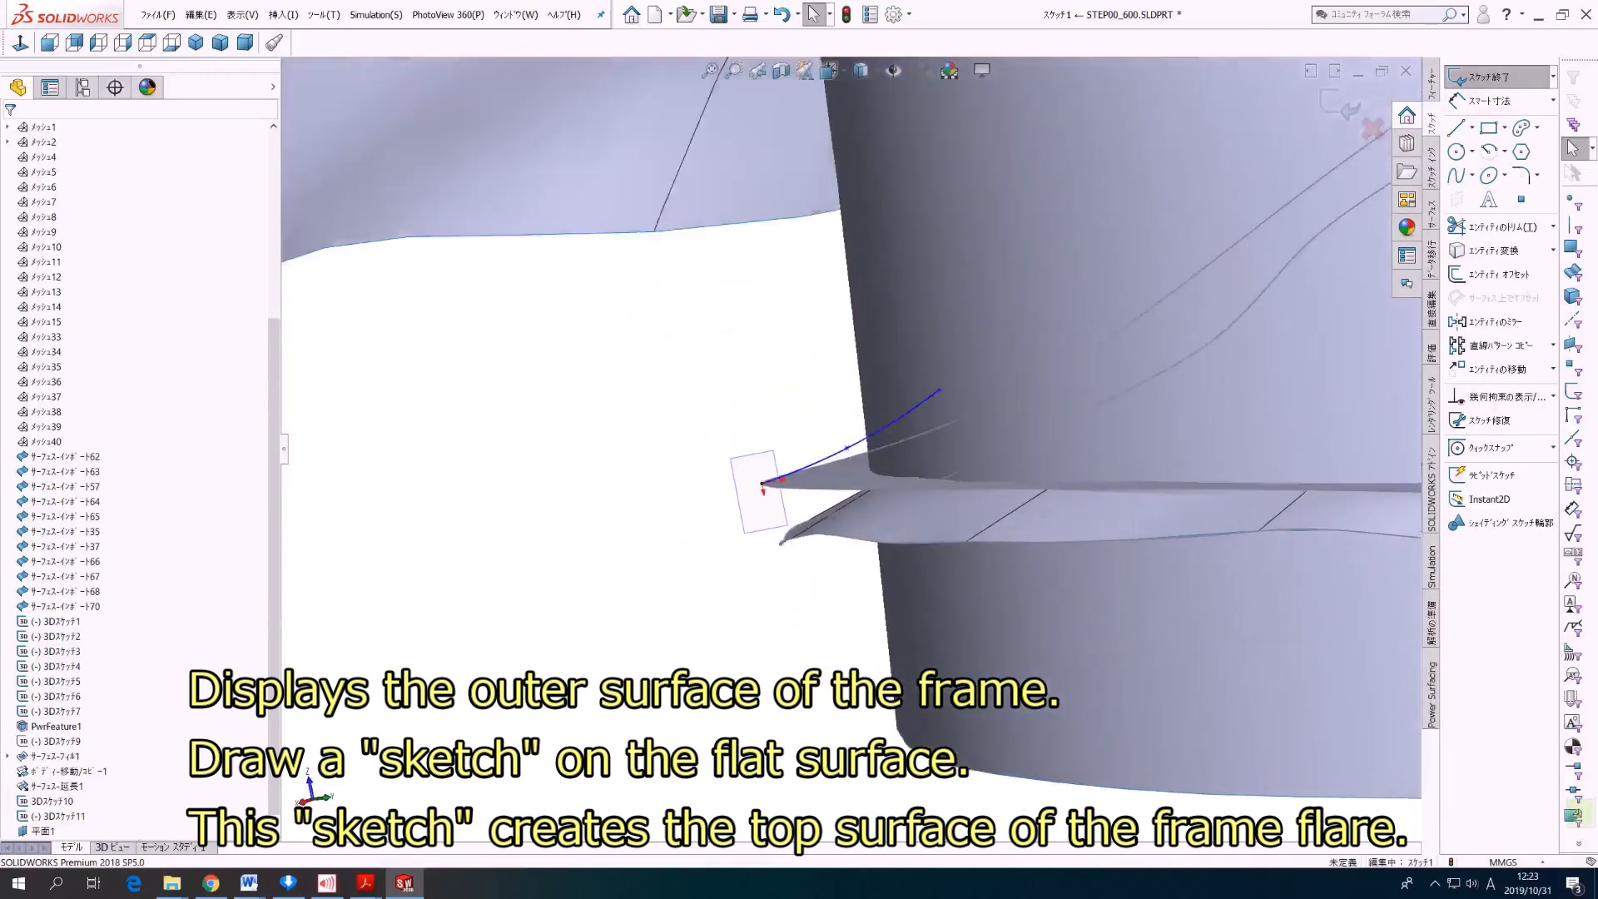
scroll(851, 450, "down", 1)
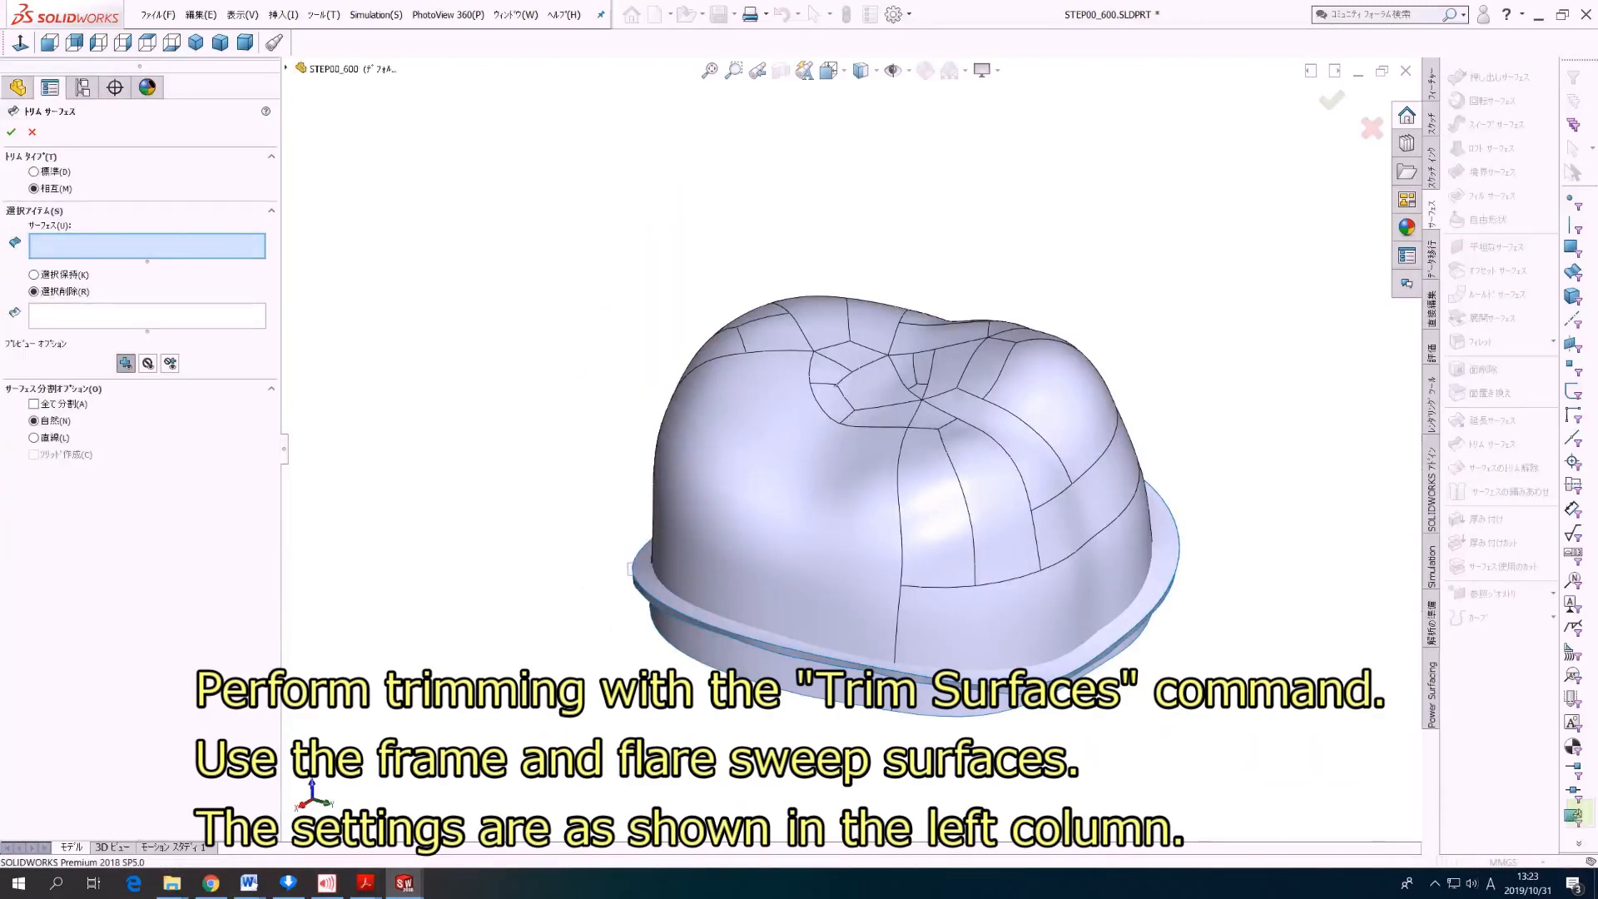
Step: Mutually trim the frame surface PwrFeature1 and the flare sweep surface, keeping the upper frame portion and the outer flare ring
left_click(983, 533)
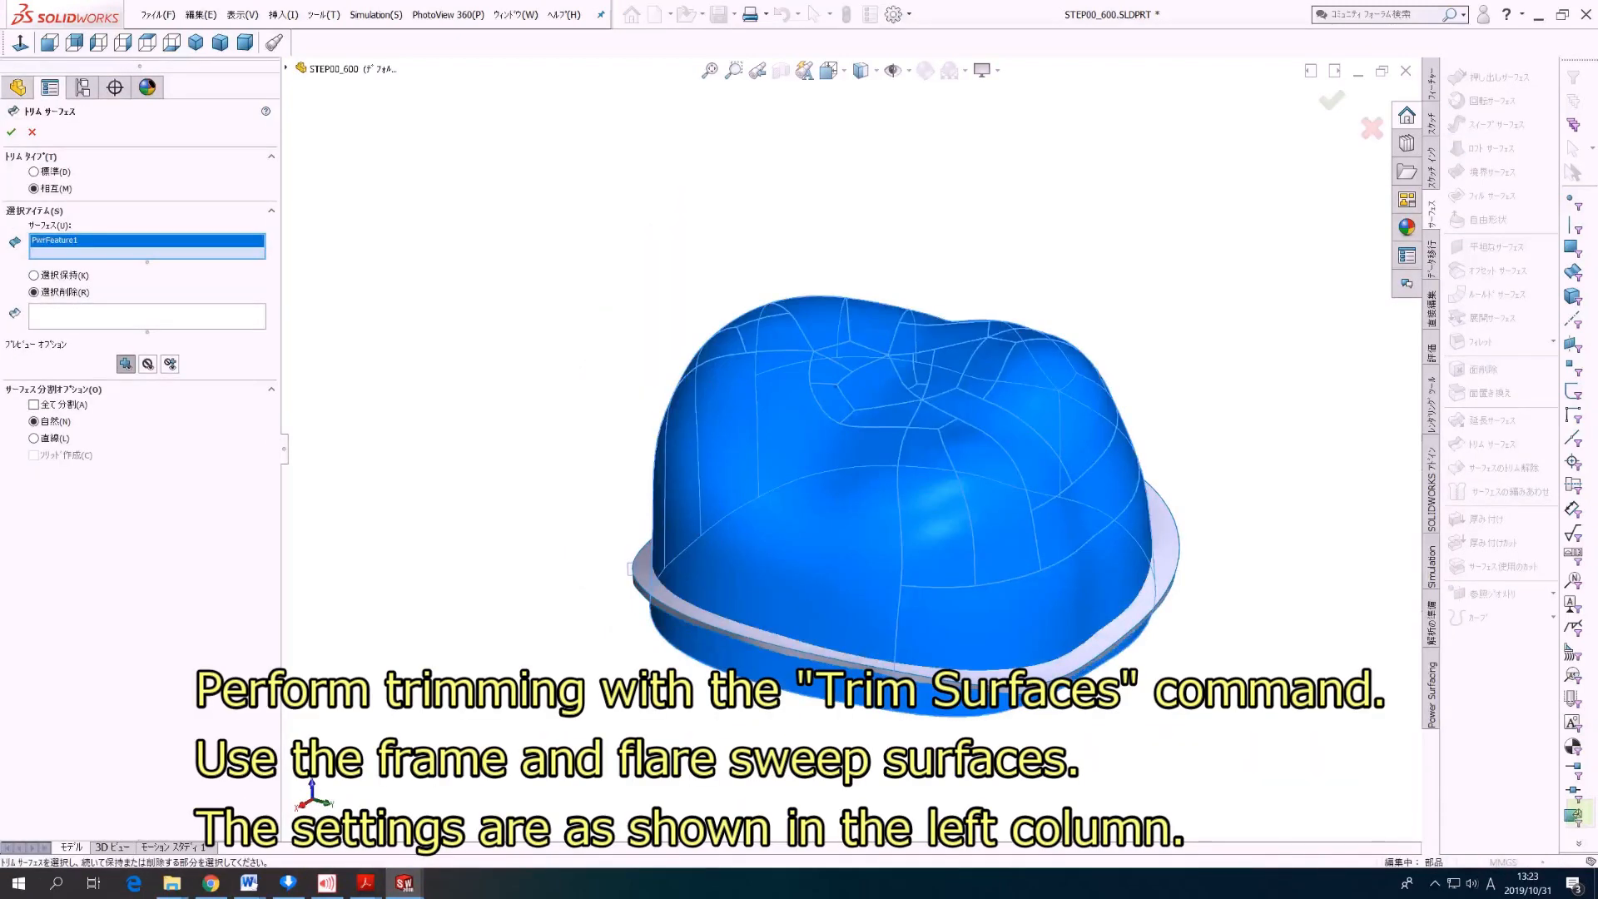
left_click(630, 569)
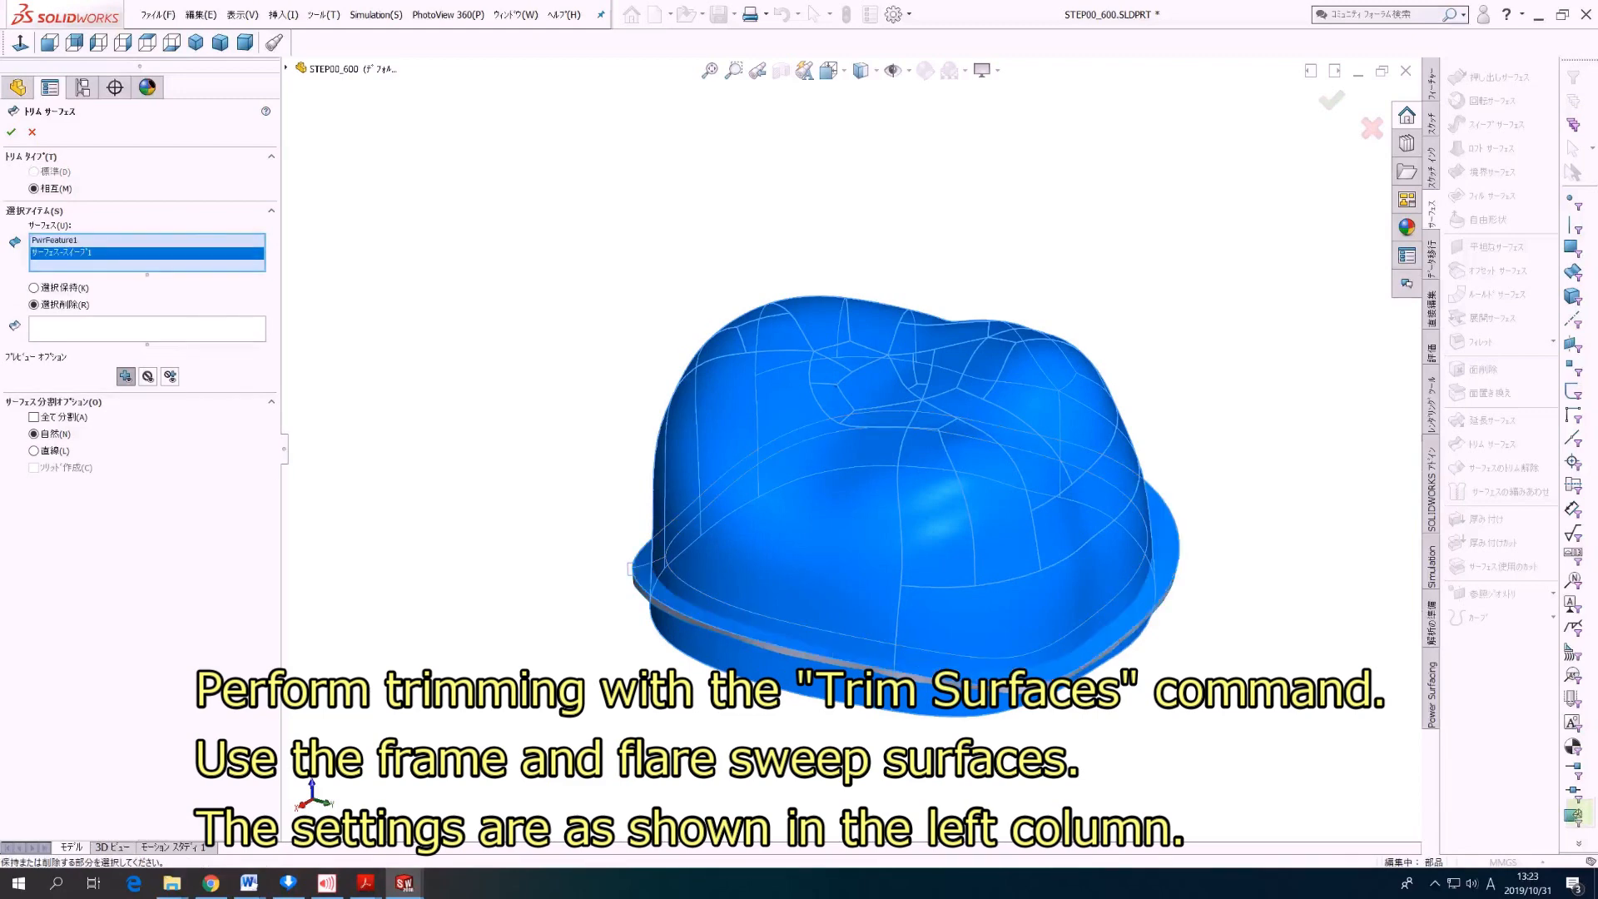
left_click(147, 328)
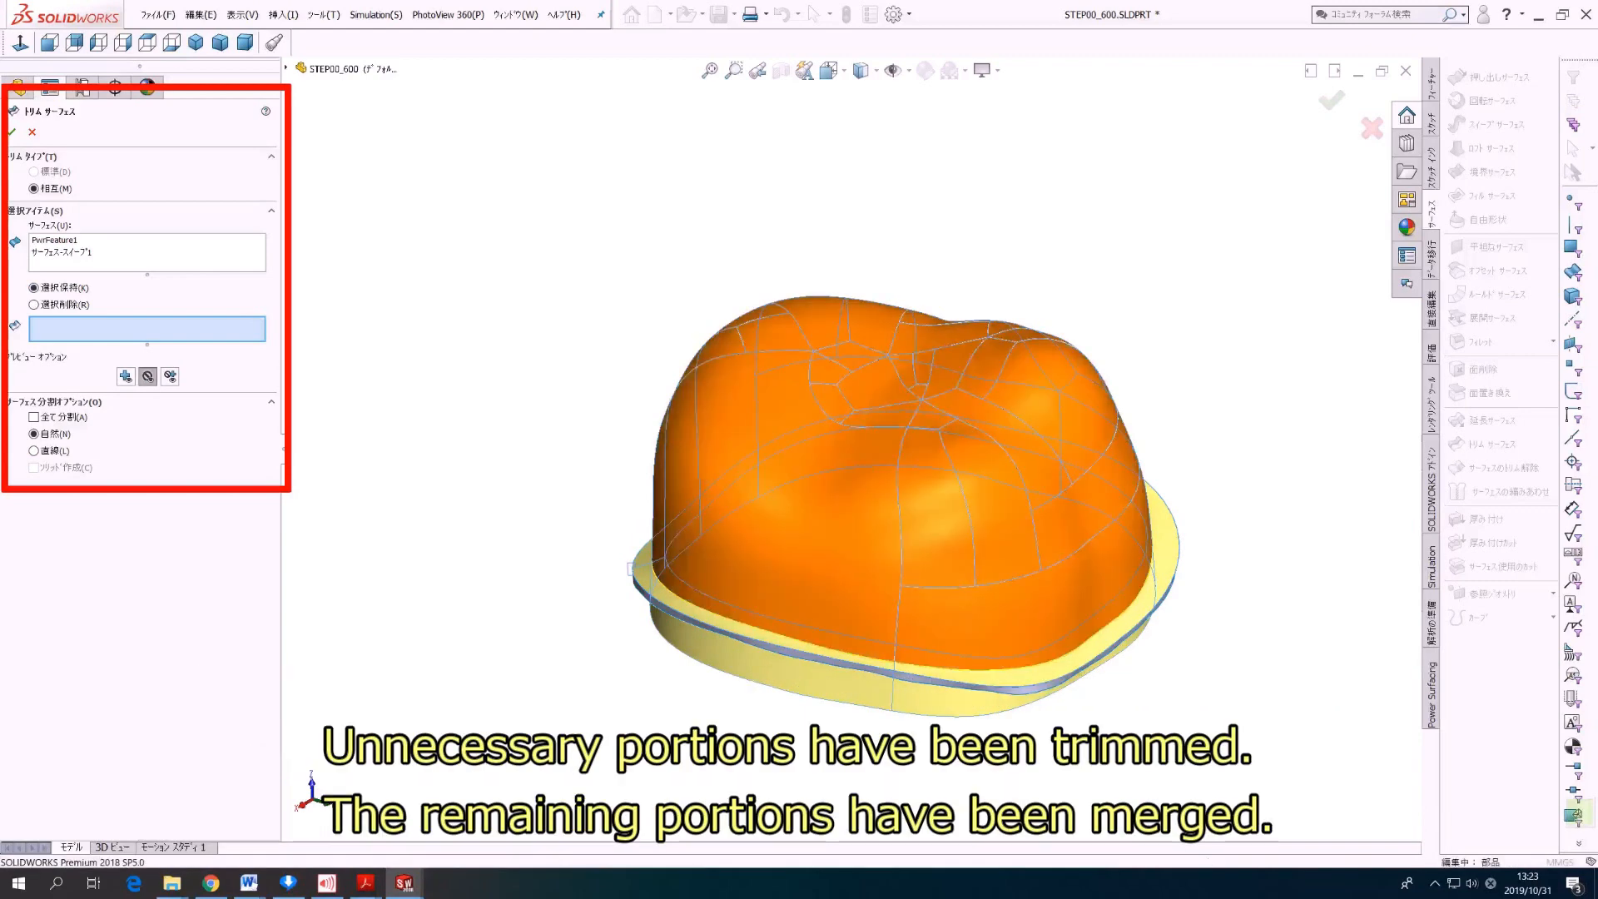
left_click(901, 483)
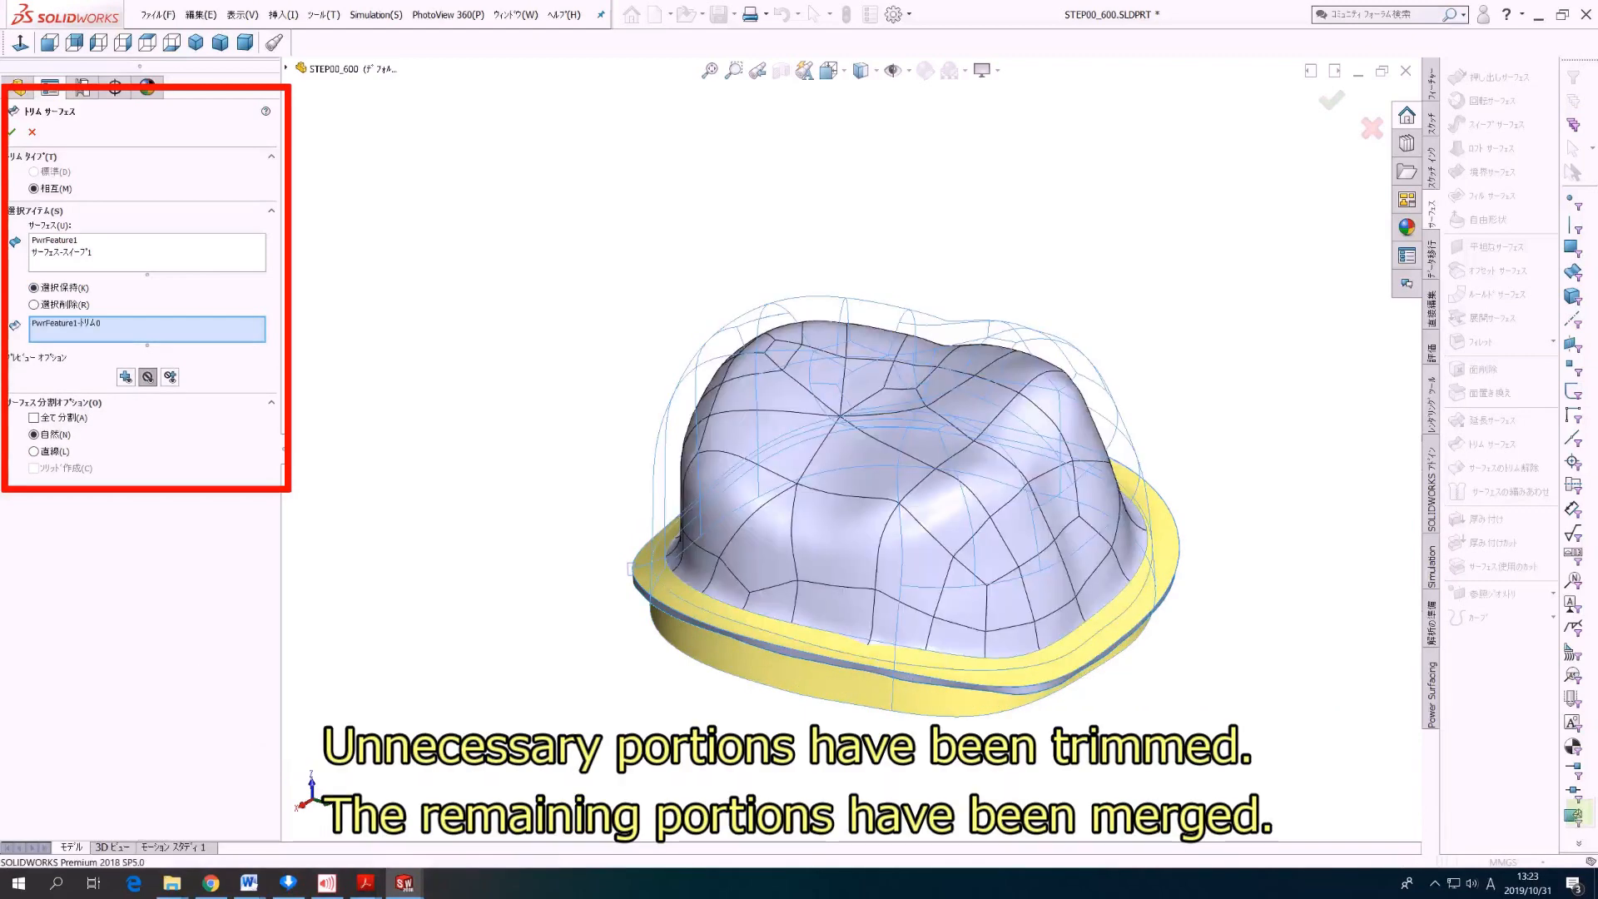
left_click(1163, 553)
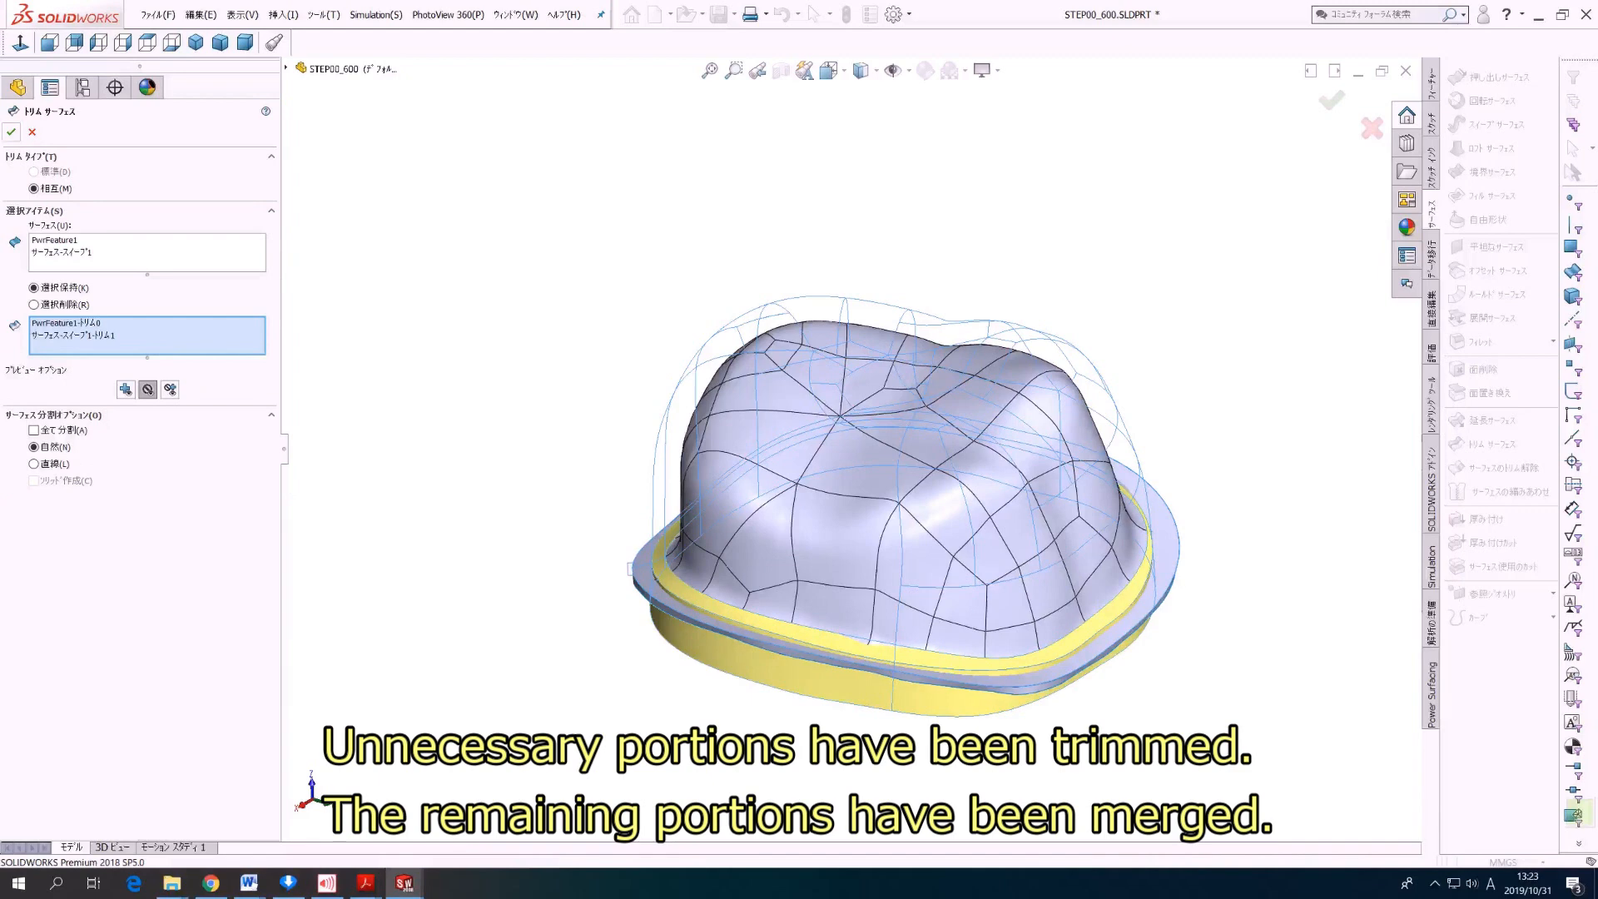
left_click(11, 131)
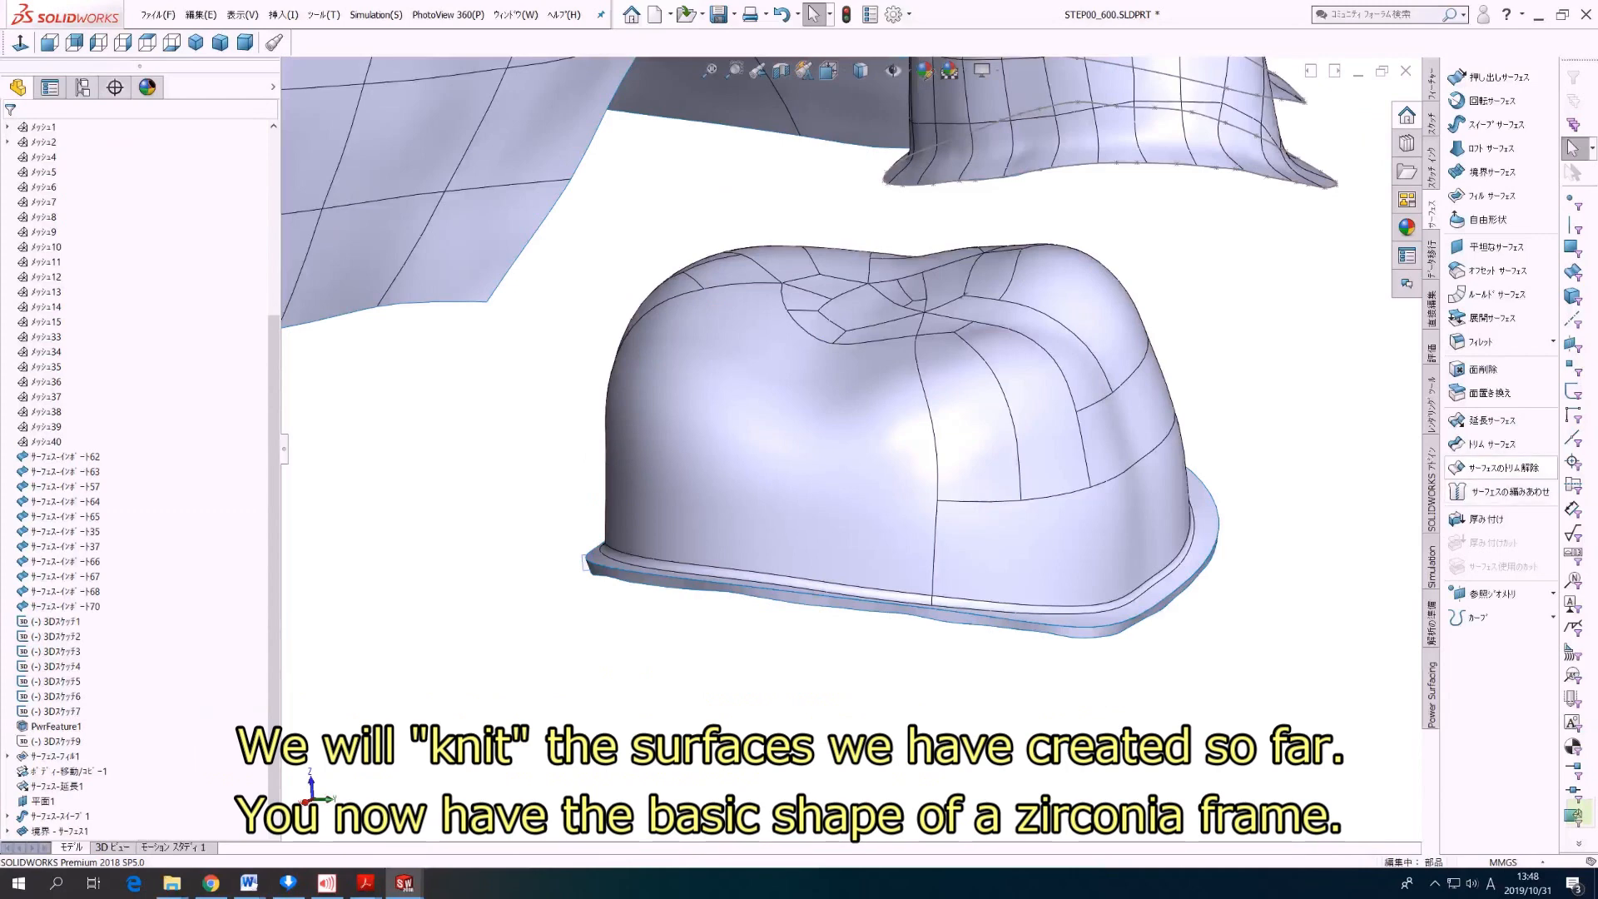
Step: Knit the filleted outer frame surface, the boundary surface along the margin, and the inner frame surface together
left_click(1508, 491)
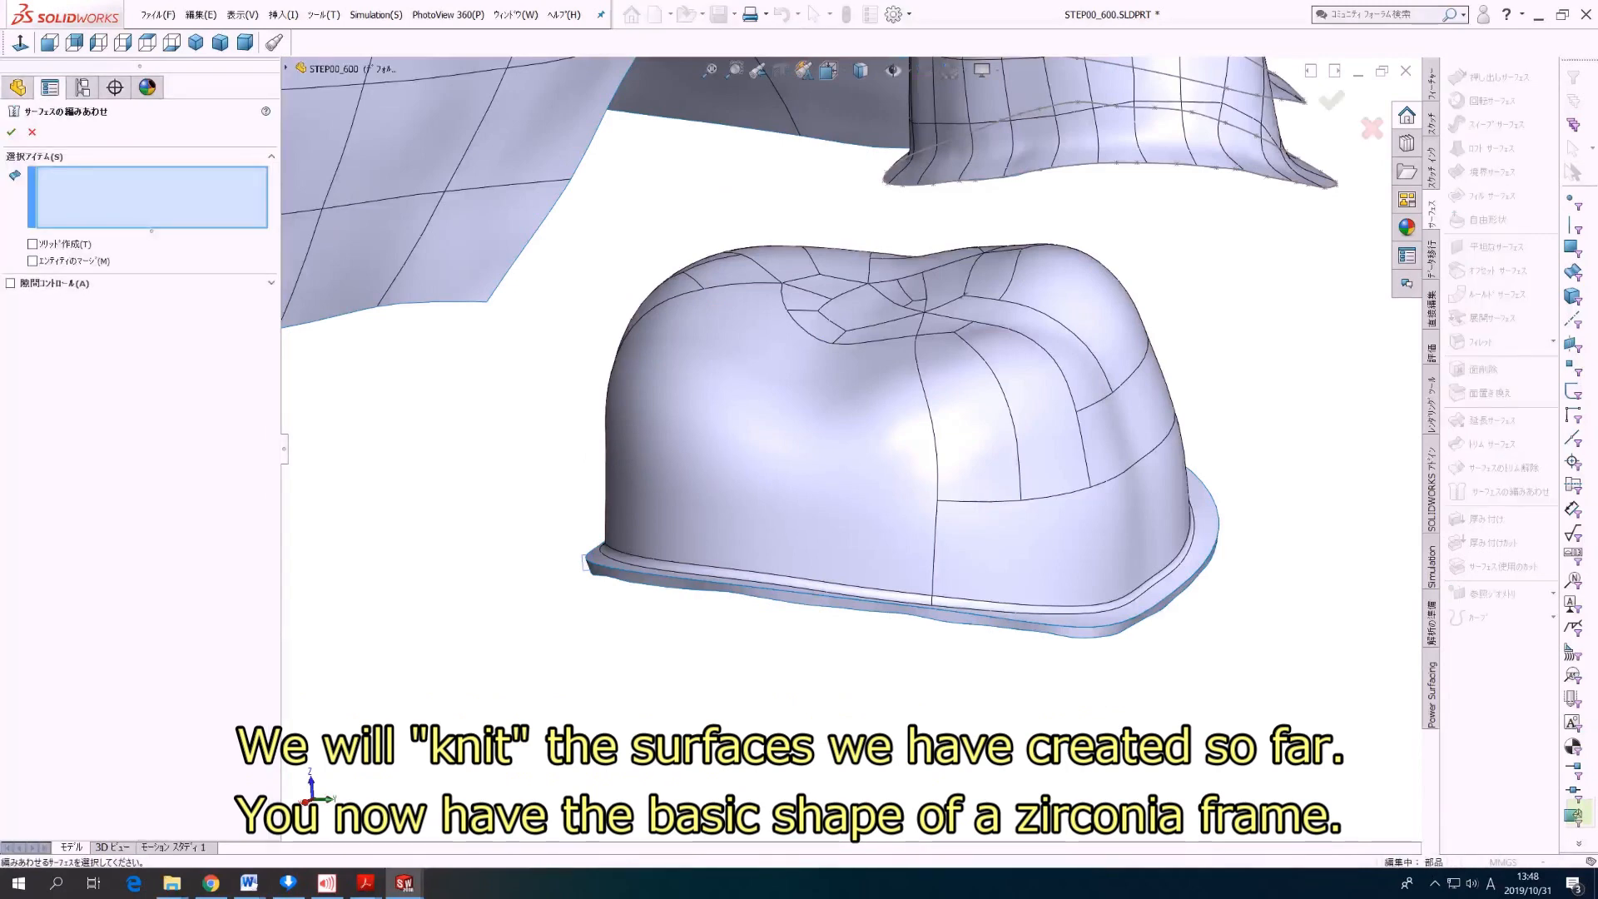
left_click(754, 479)
middle_click_drag(754, 478, 770, 367)
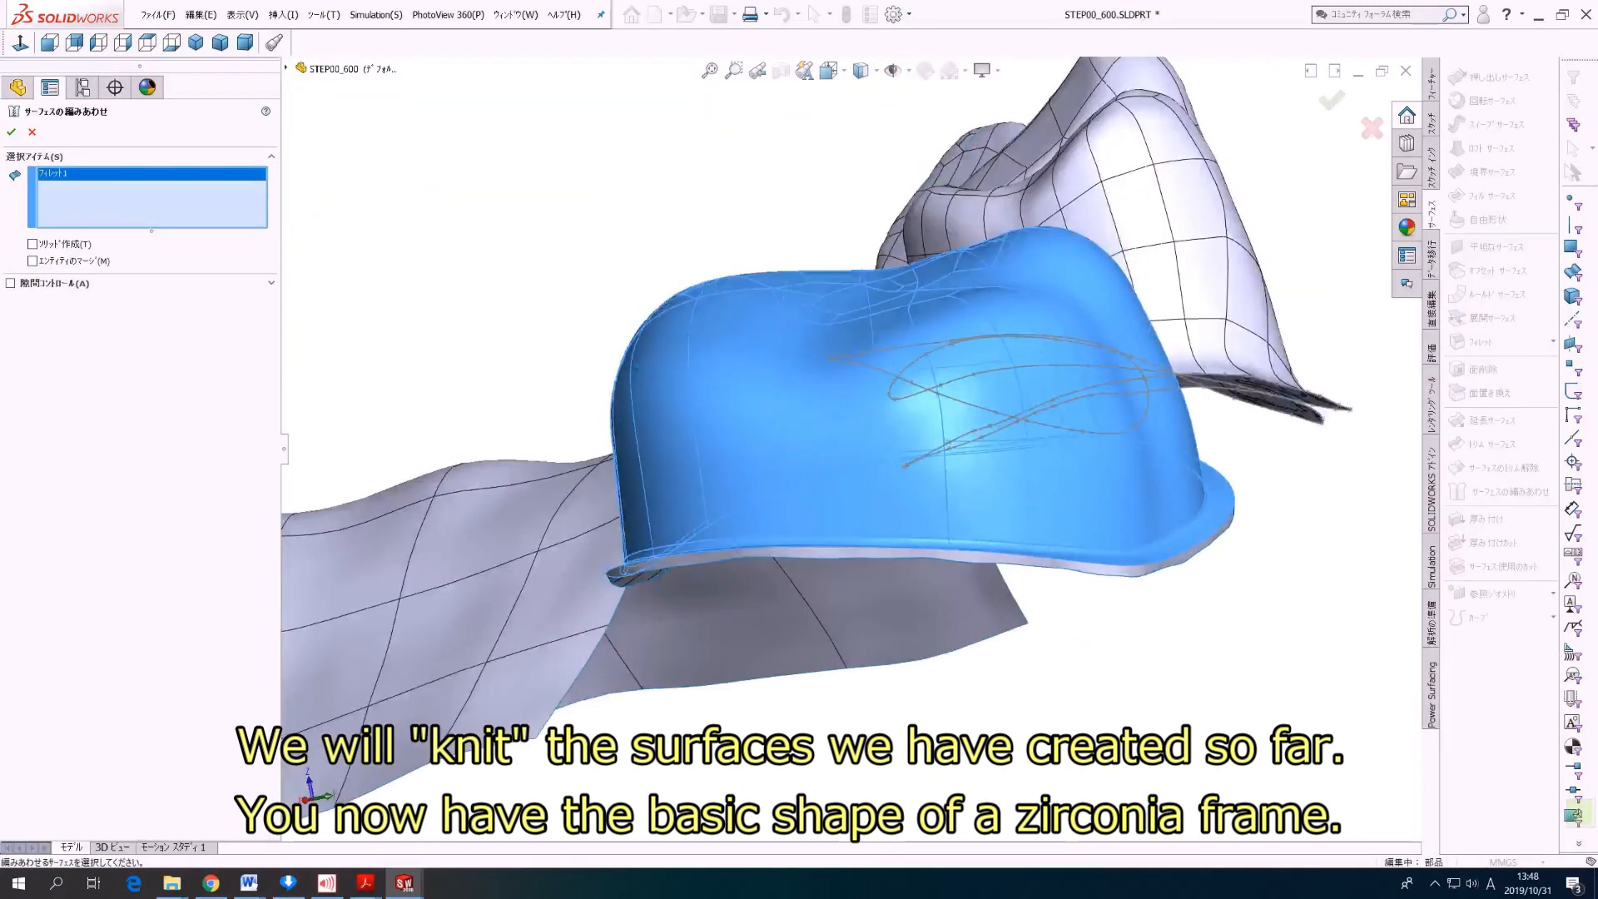
left_click(752, 556)
middle_click_drag(751, 556, 804, 425)
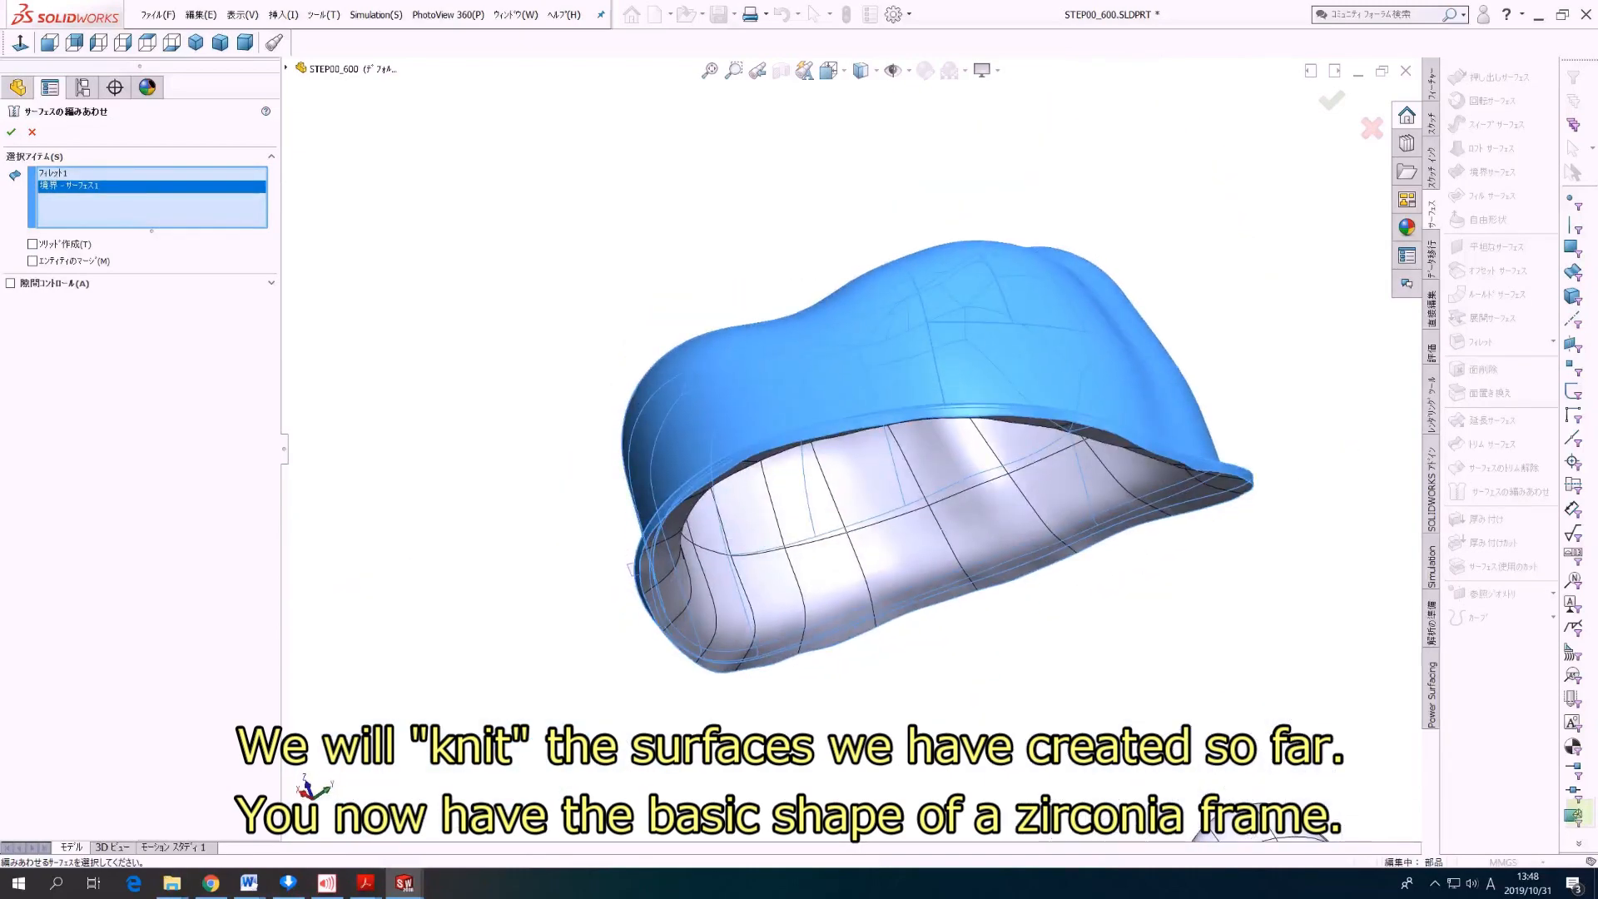
left_click(820, 524)
middle_click_drag(820, 525, 817, 749)
left_click(11, 132)
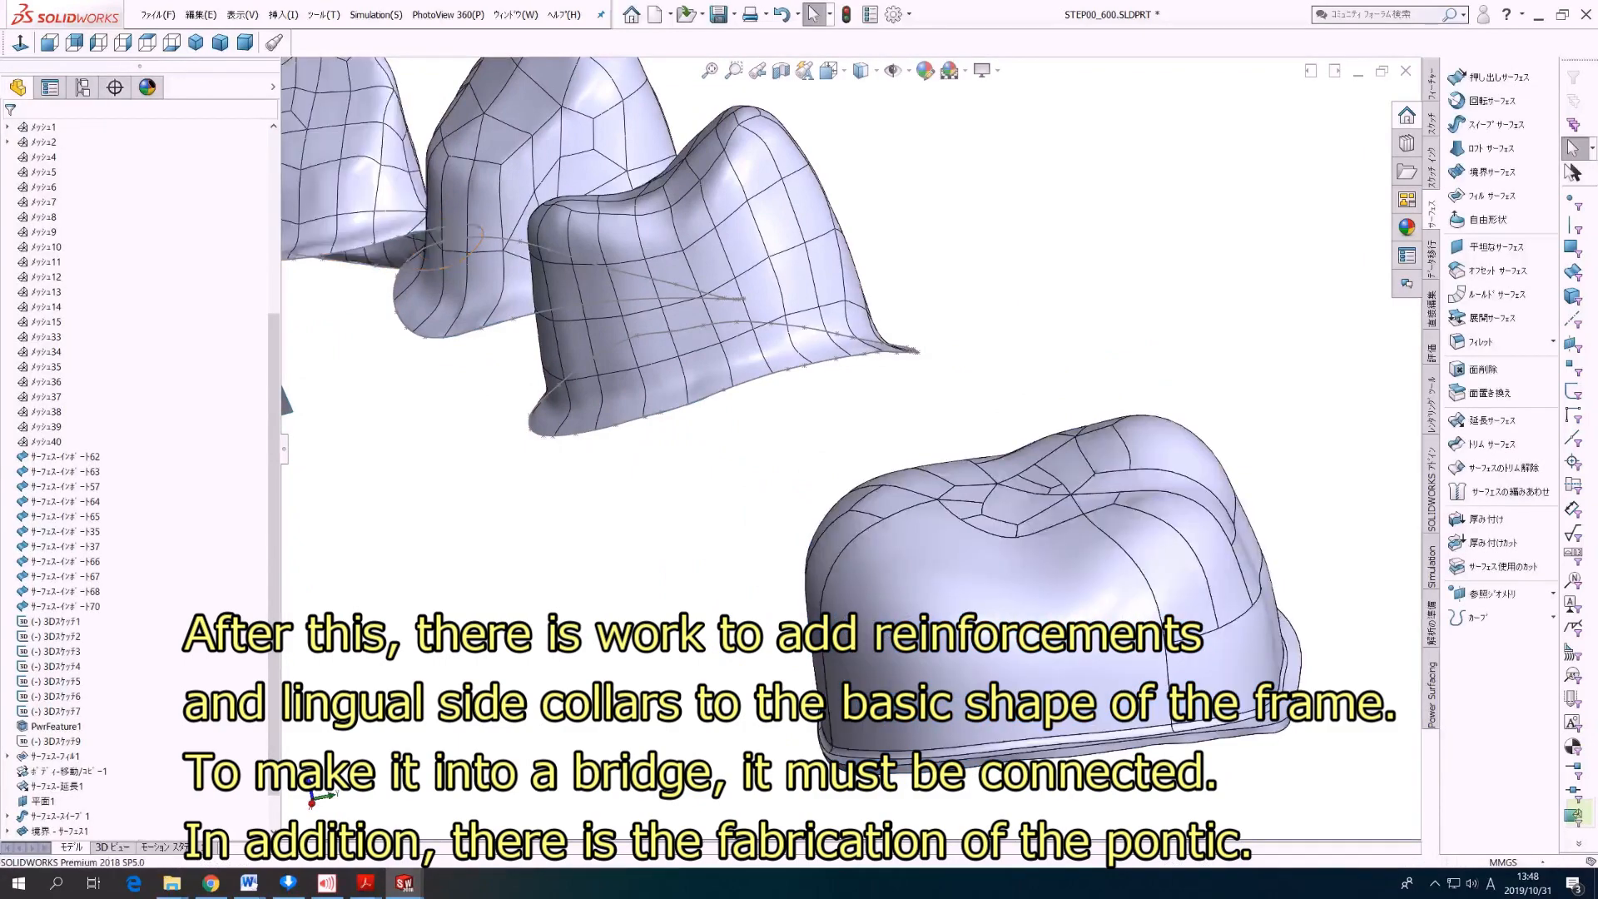
mouse_move(859, 598)
middle_mouse_down()
mouse_move(716, 400)
mouse_move(859, 466)
mouse_move(831, 236)
mouse_move(1003, 220)
middle_mouse_up()
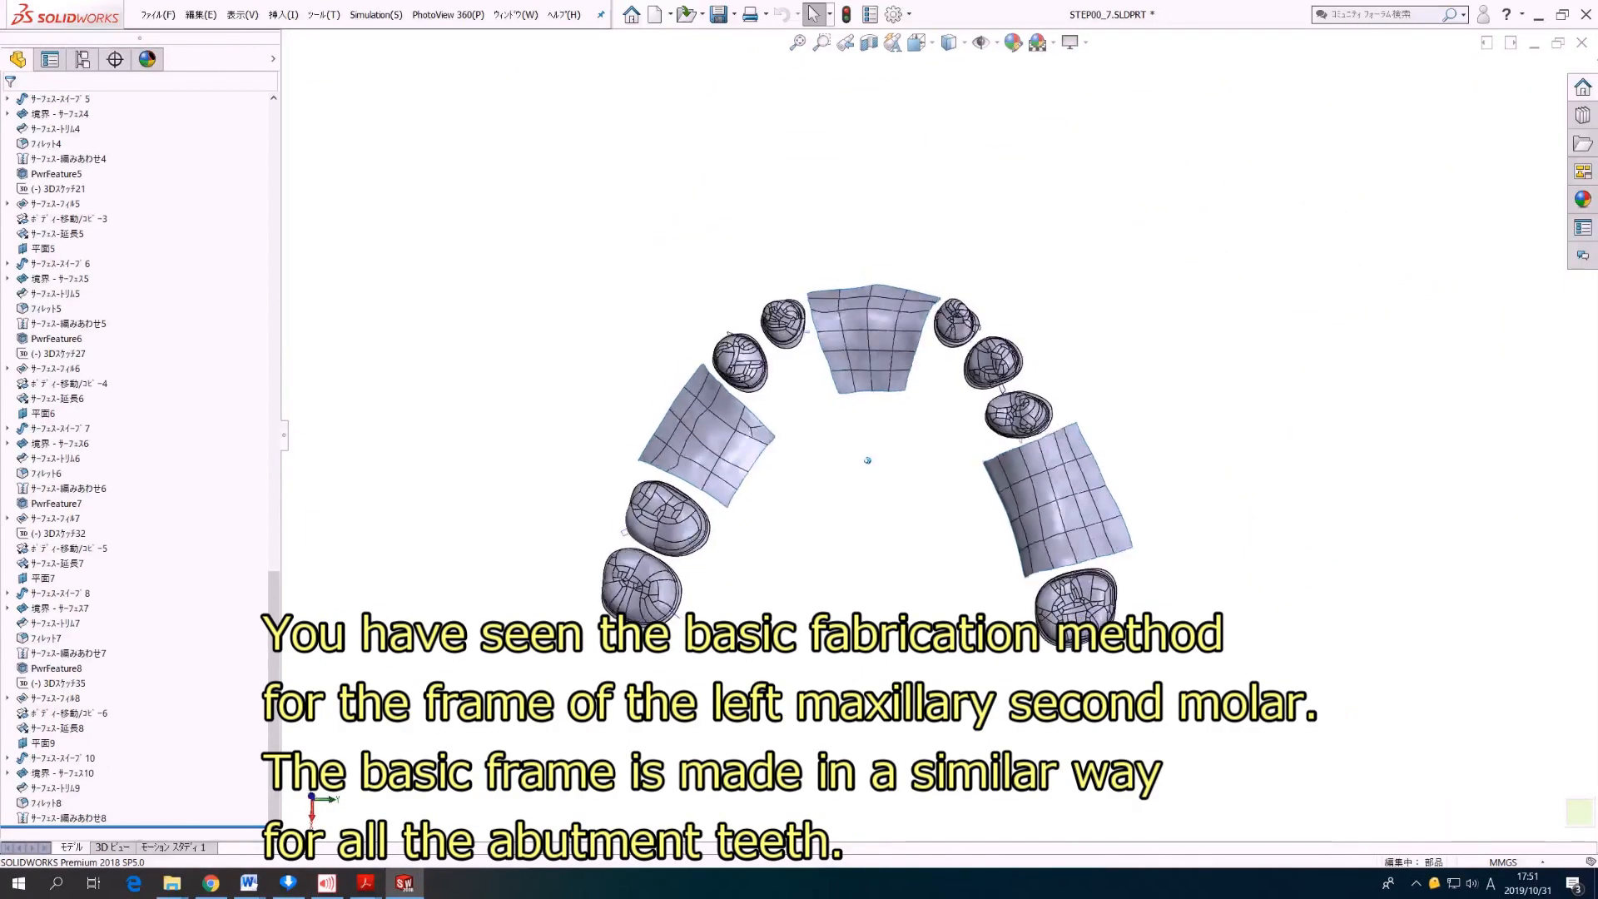
mouse_move(864, 457)
middle_mouse_down()
mouse_move(867, 365)
mouse_move(906, 339)
mouse_move(898, 373)
middle_mouse_up()
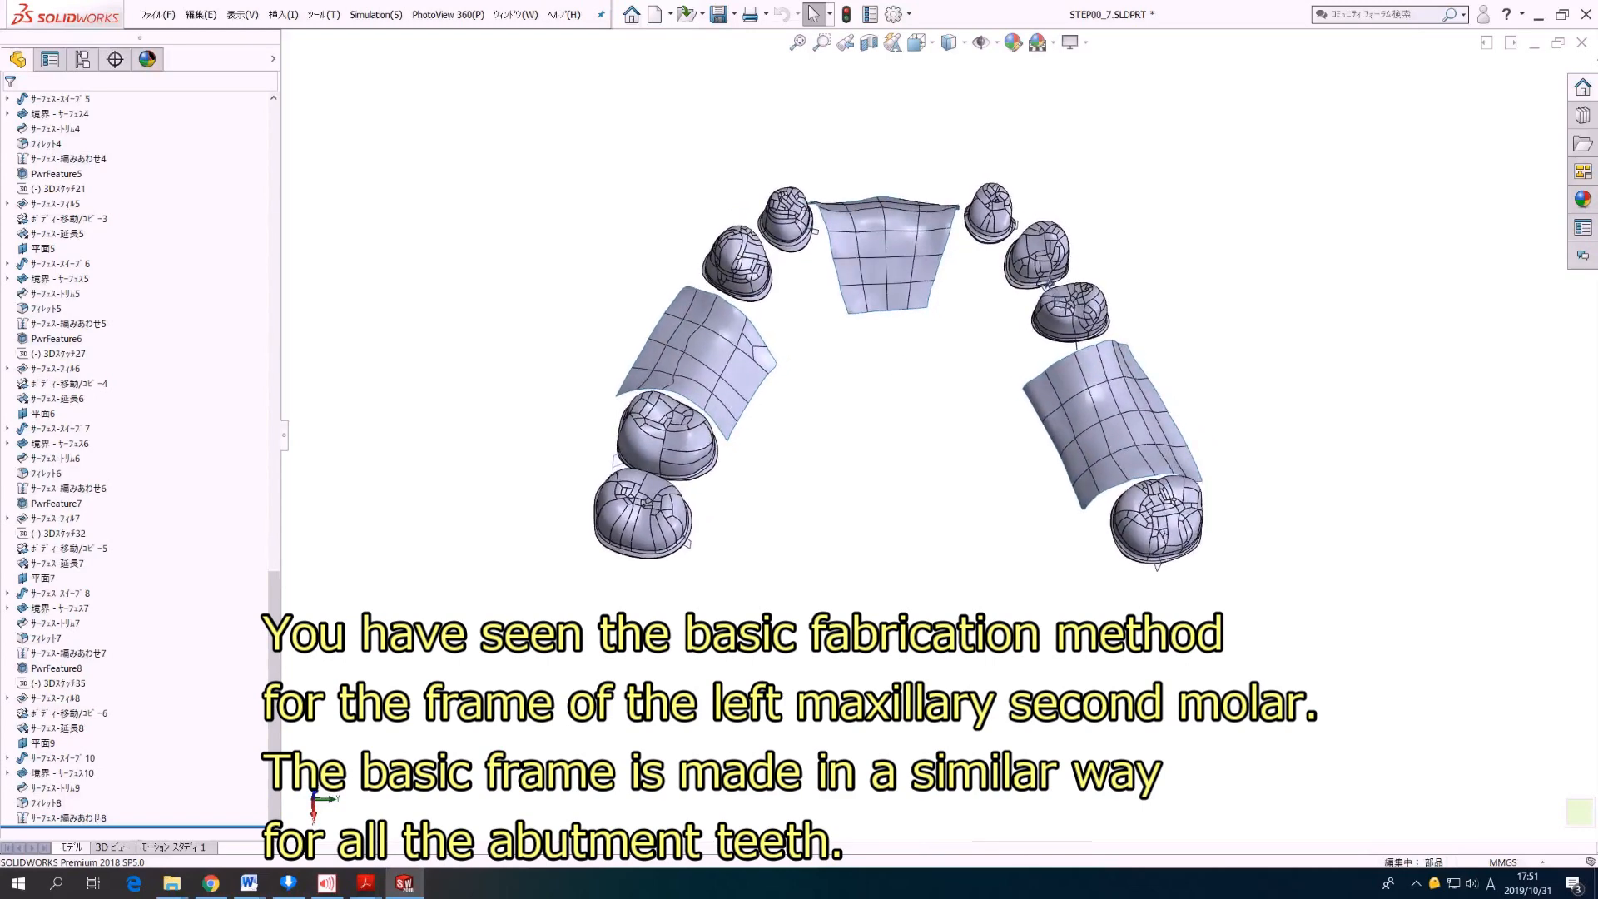
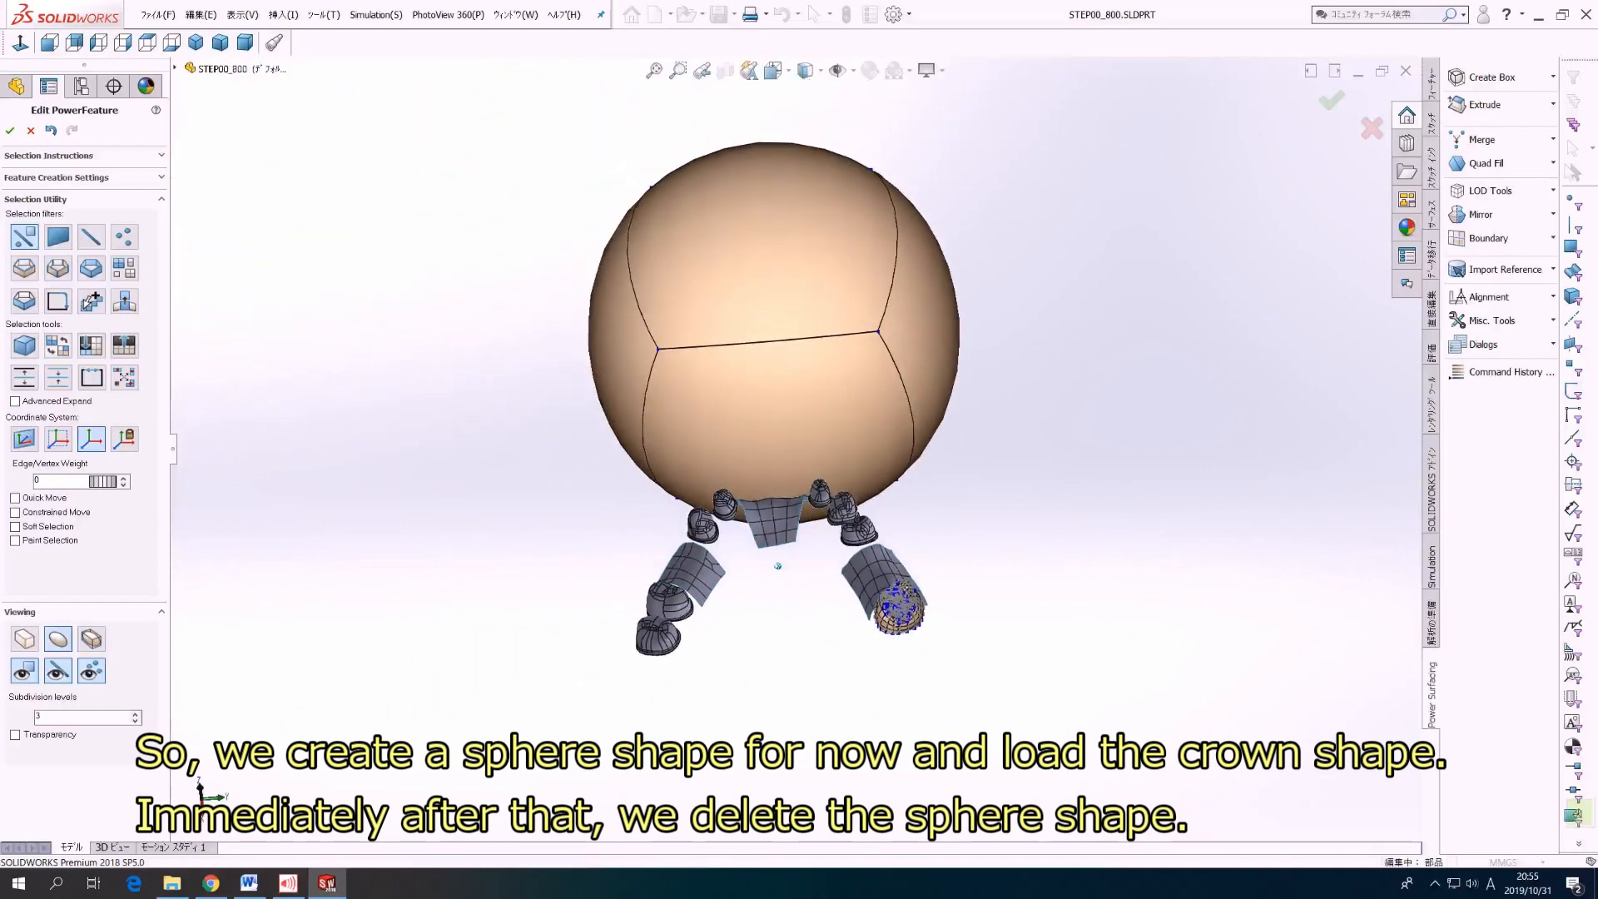
Step: Delete the entire placeholder sphere above the dental arch, leaving only the loaded molar crown shape
left_click(124, 269)
left_click(786, 325)
left_click(782, 291)
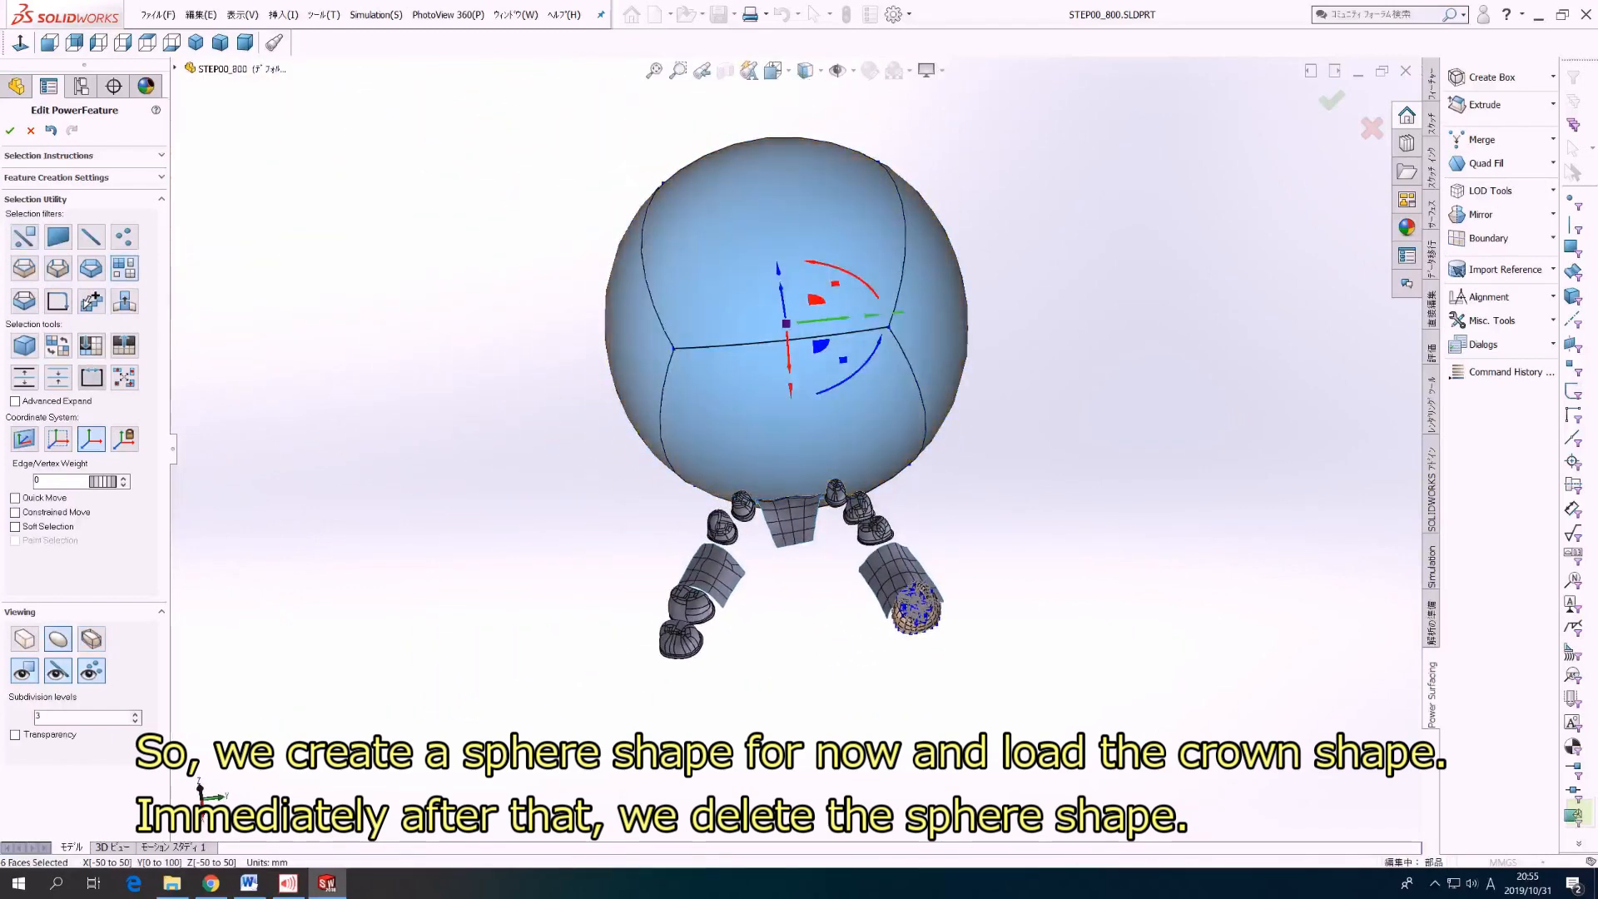
key("Delete")
scroll(935, 619, "down", 6)
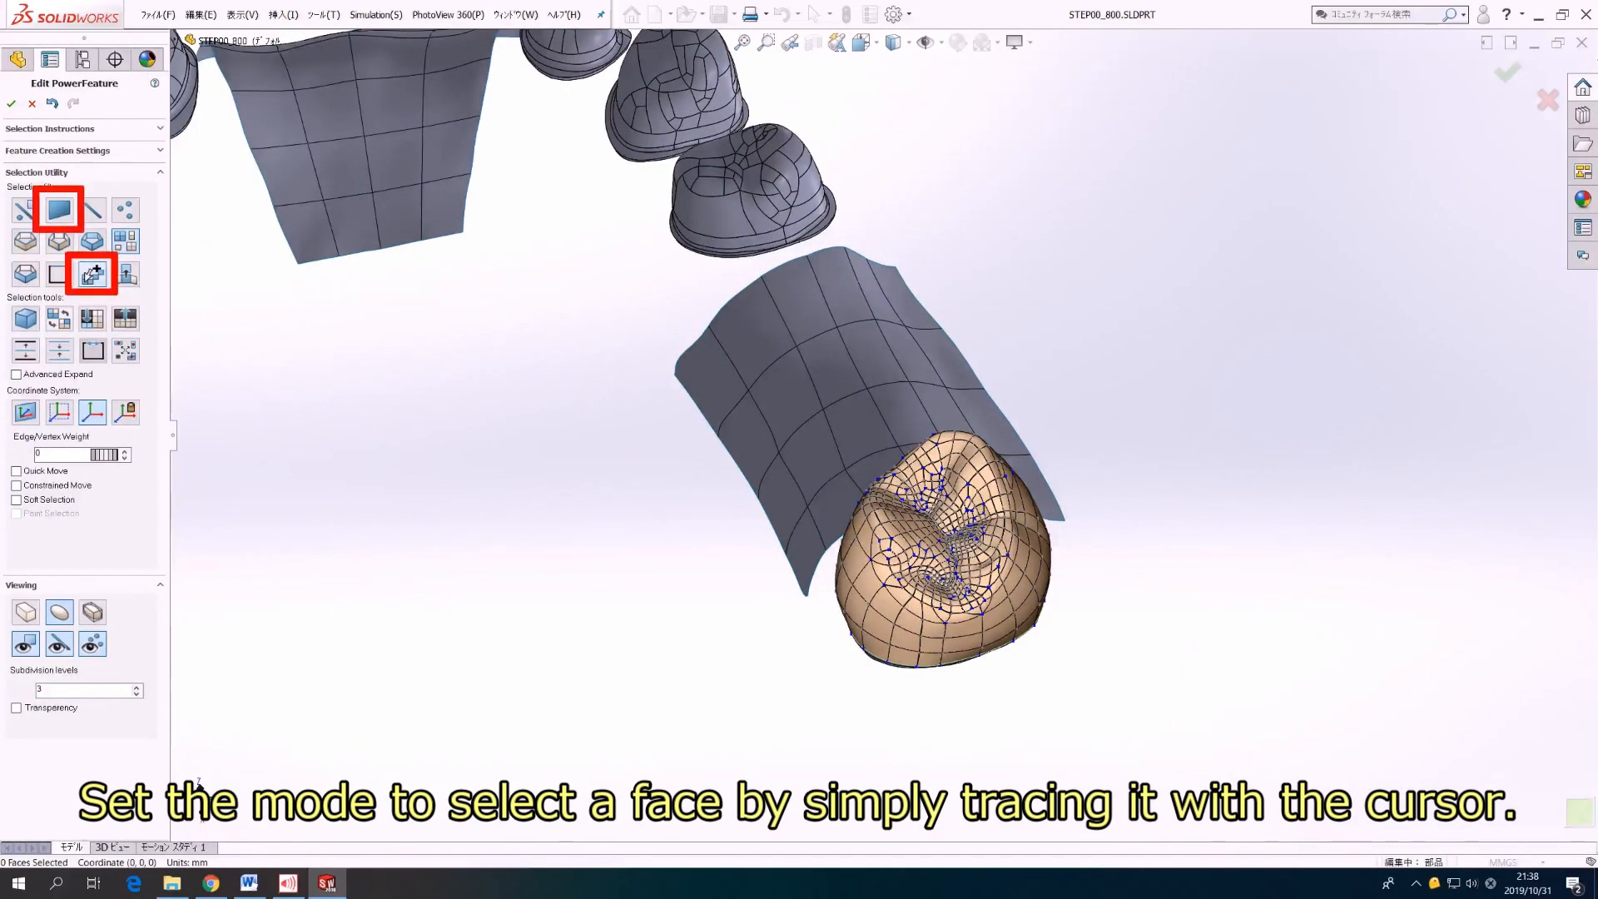
Step: Select the finely divided faces on the crown's occlusal surface by tracing over them, and quadize them
left_click(59, 210)
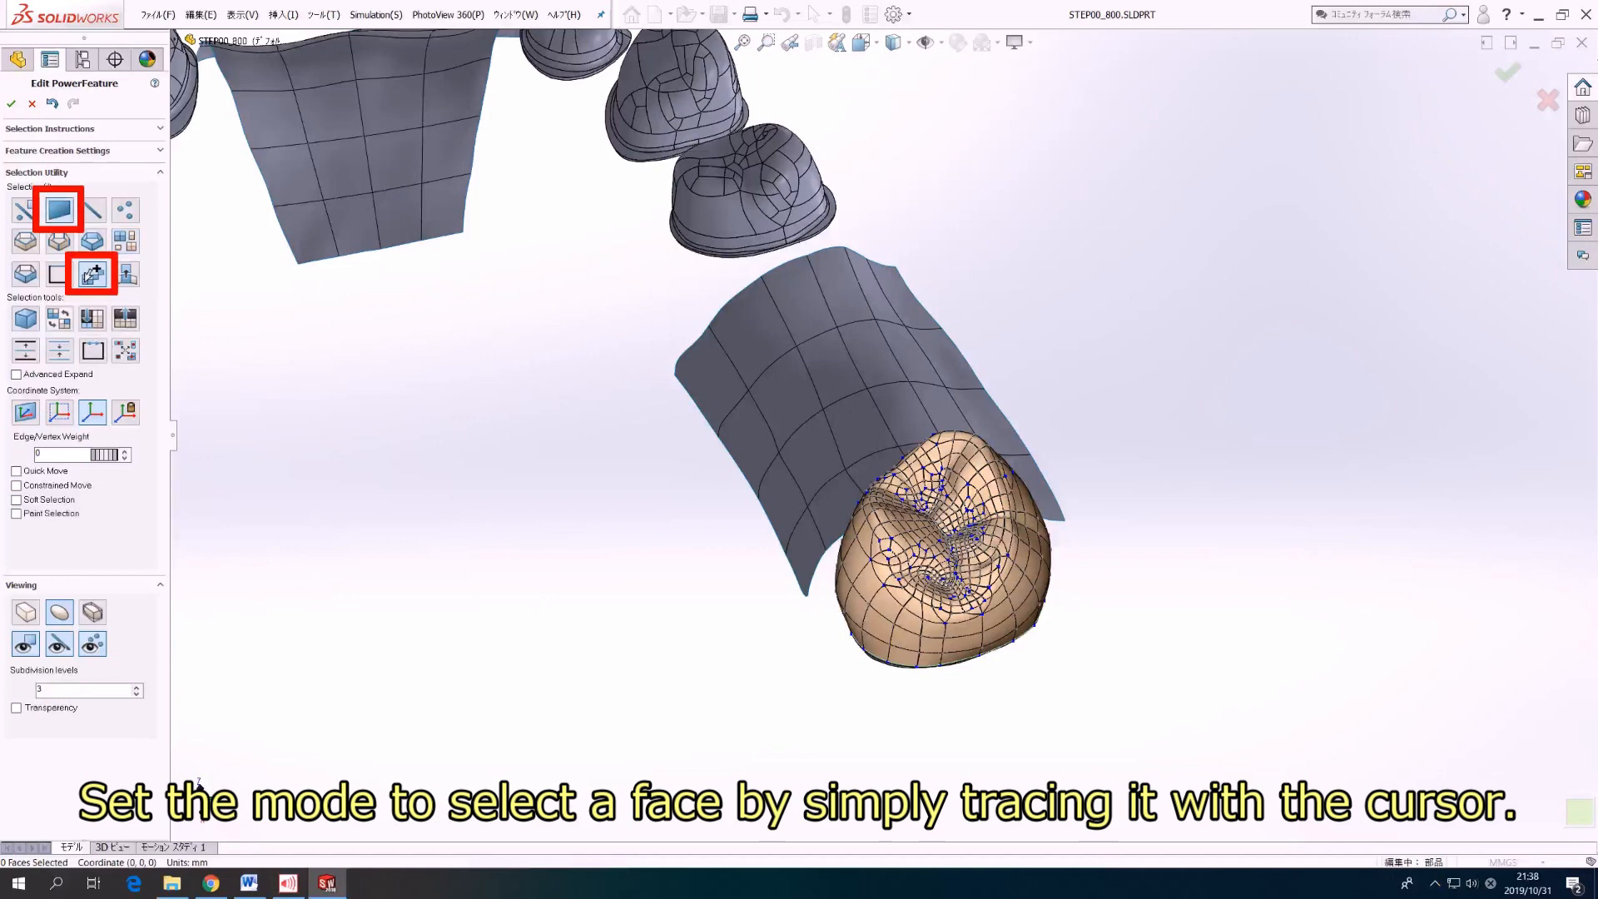
middle_click_drag(841, 583, 857, 699)
mouse_move(898, 591)
left_mouse_down()
mouse_move(884, 556)
mouse_move(929, 557)
mouse_move(951, 478)
mouse_move(1005, 504)
mouse_move(1019, 606)
mouse_move(1012, 662)
mouse_move(991, 672)
left_mouse_up()
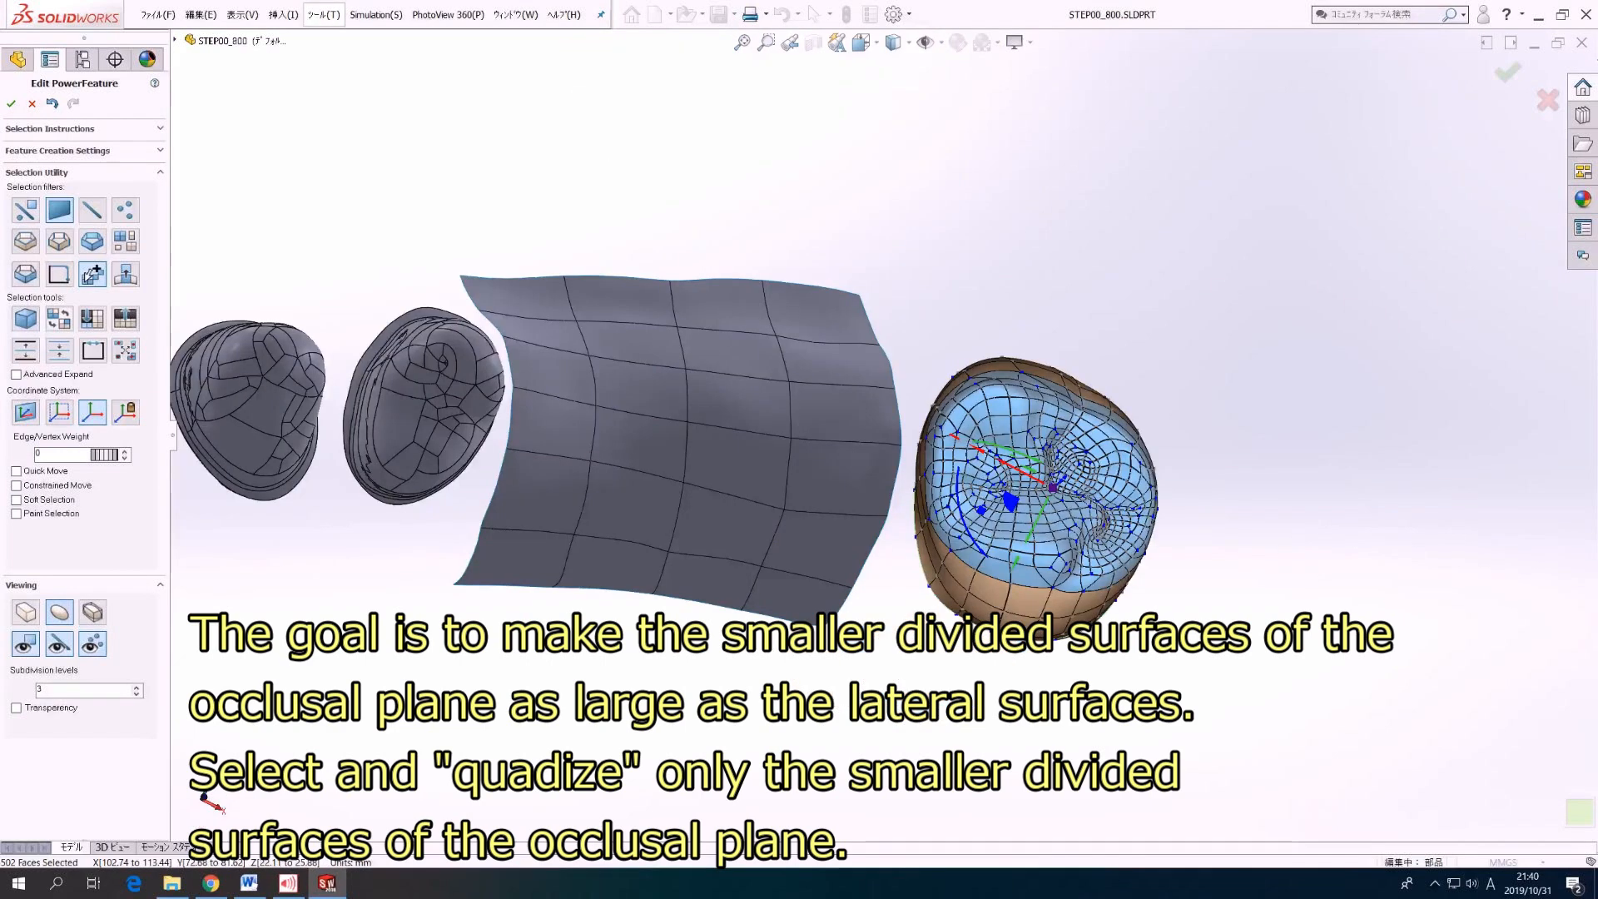
left_click(323, 14)
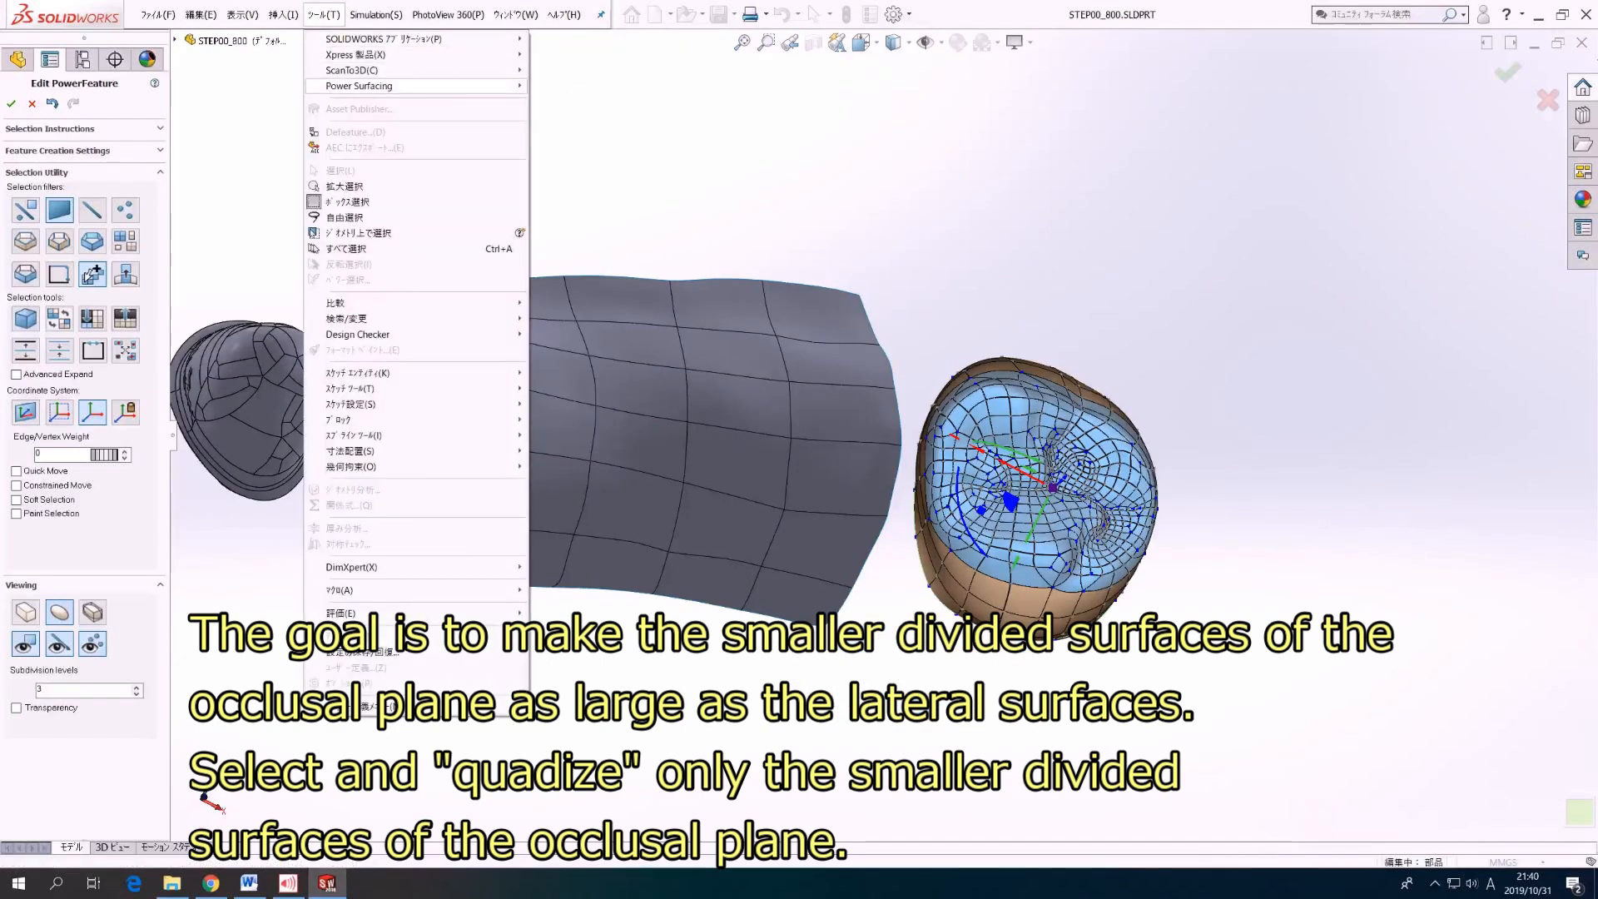
mouse_move(374, 85)
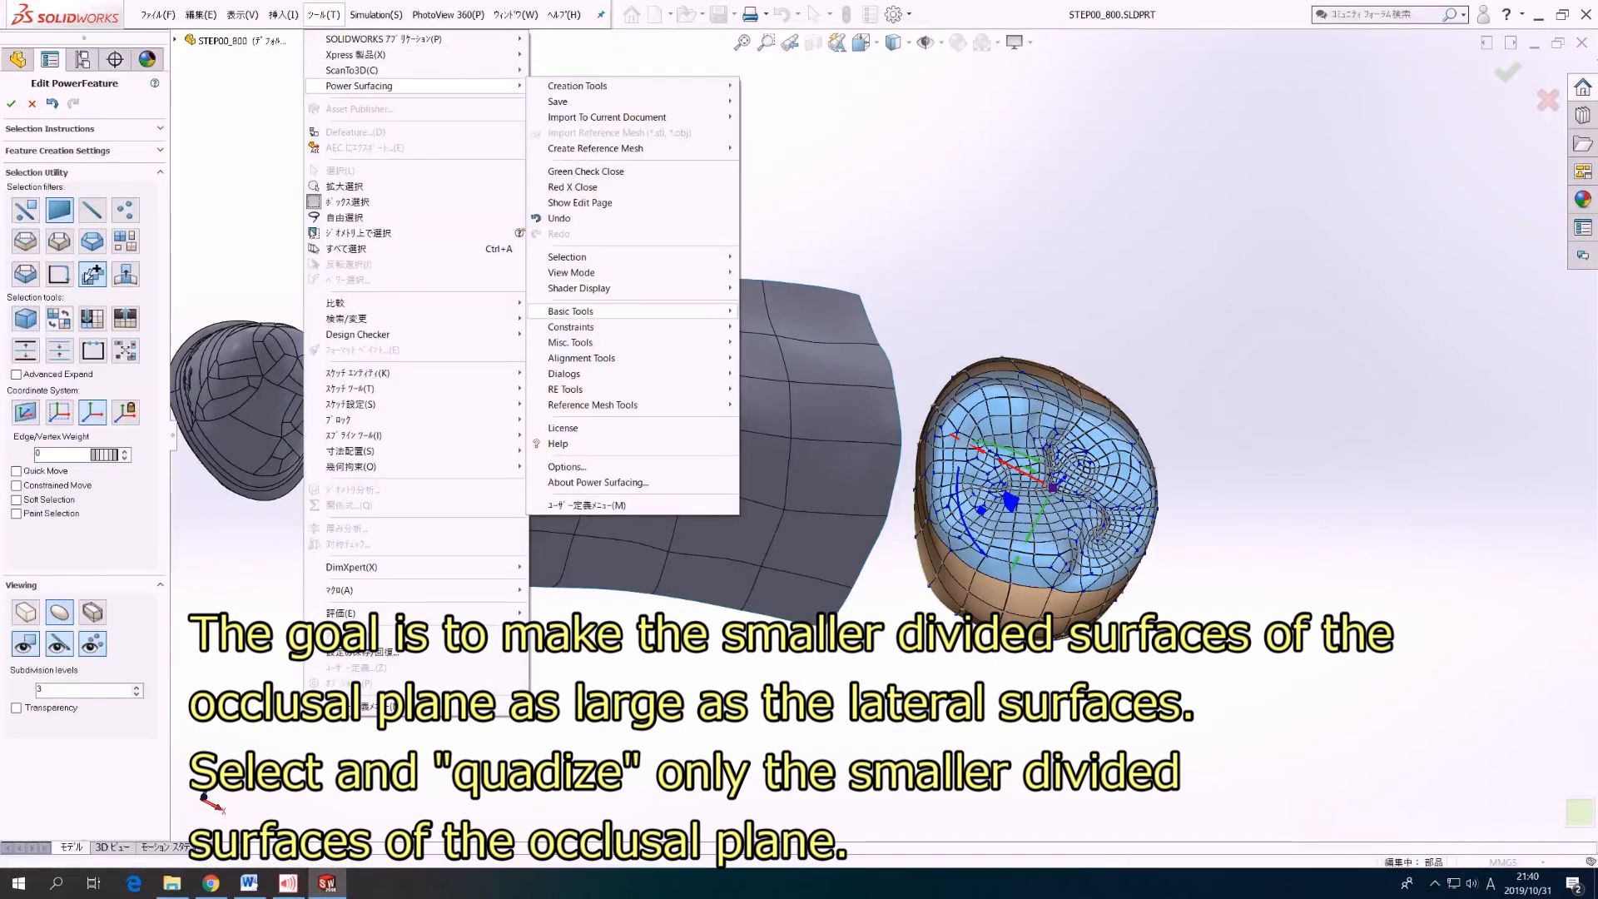
mouse_move(583, 311)
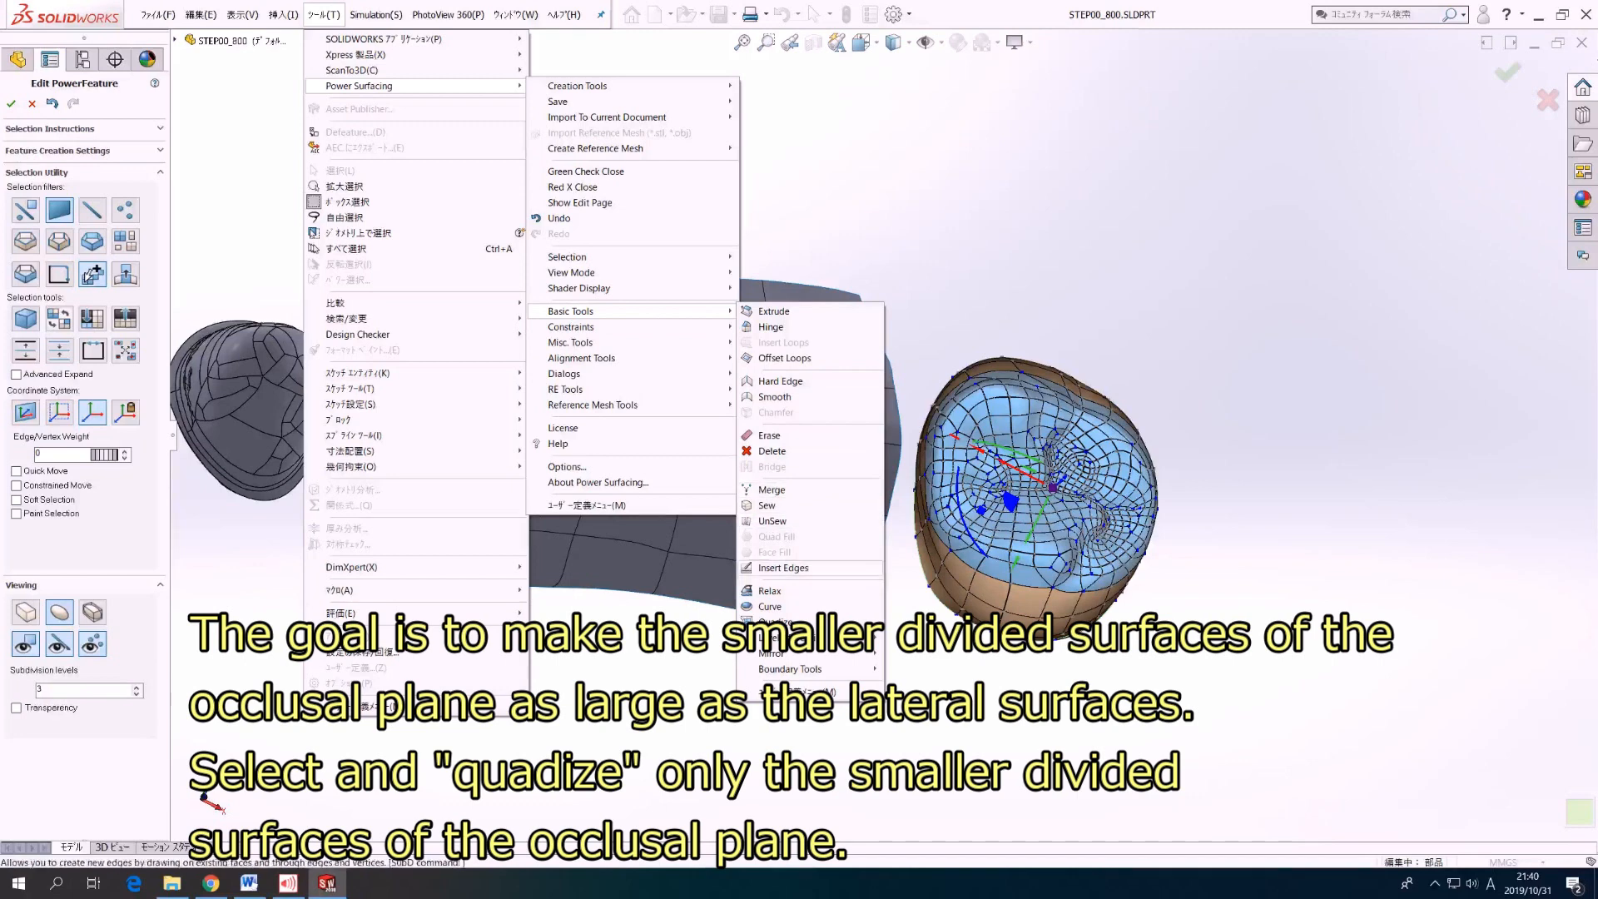
left_click(776, 622)
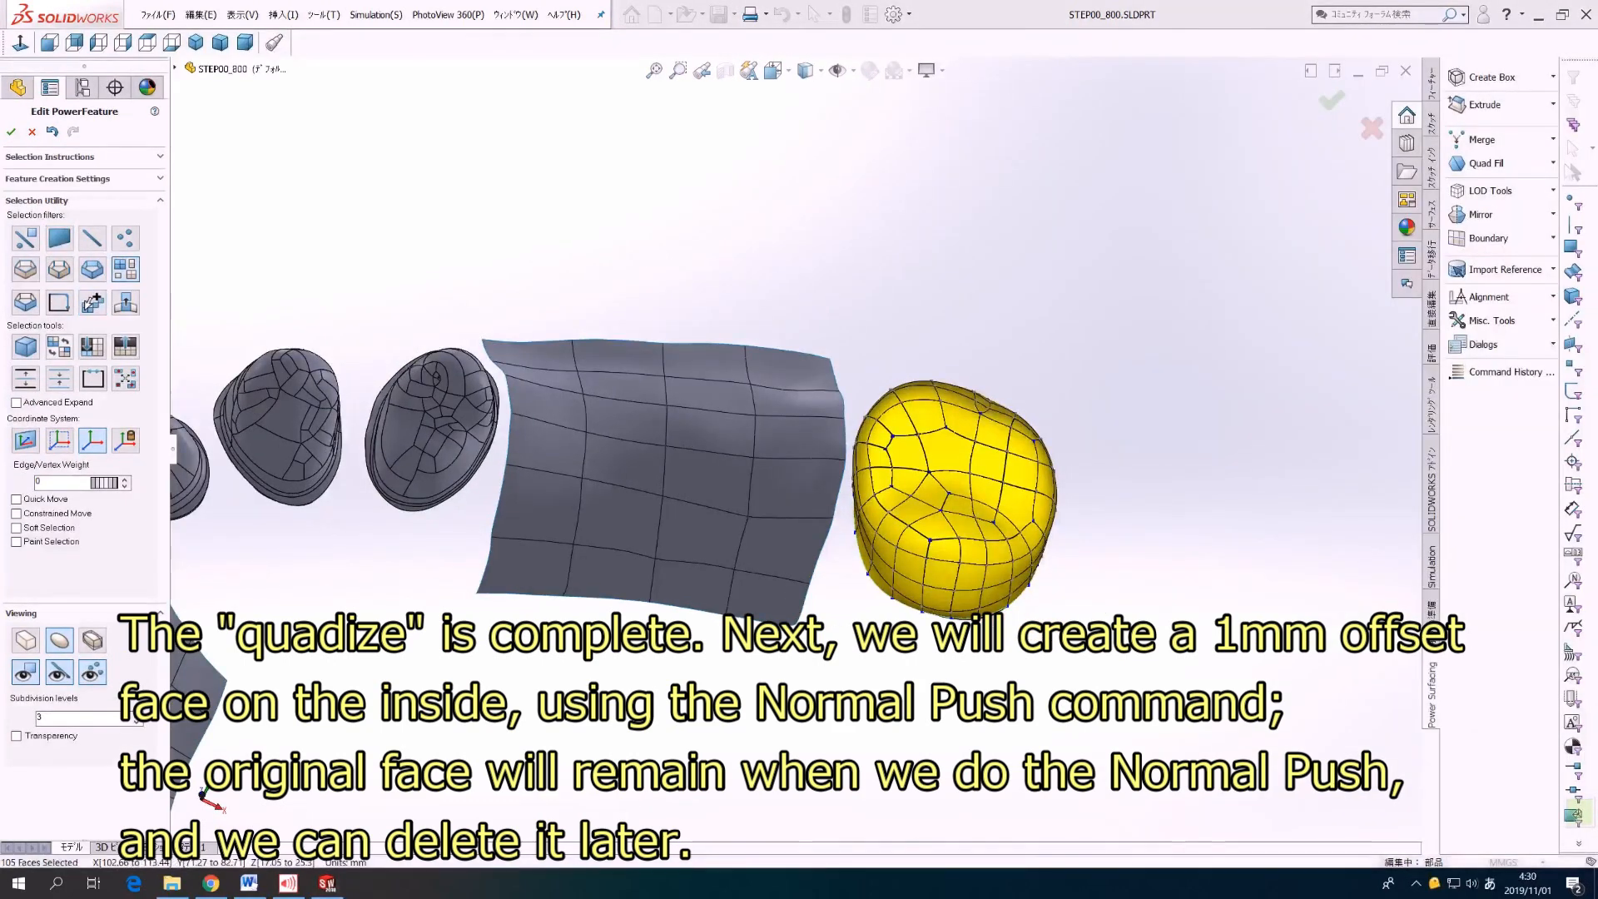
Step: Offset the whole crown inward with a Normal Push of -1 mm, and delete the original crown surface
left_click(953, 500)
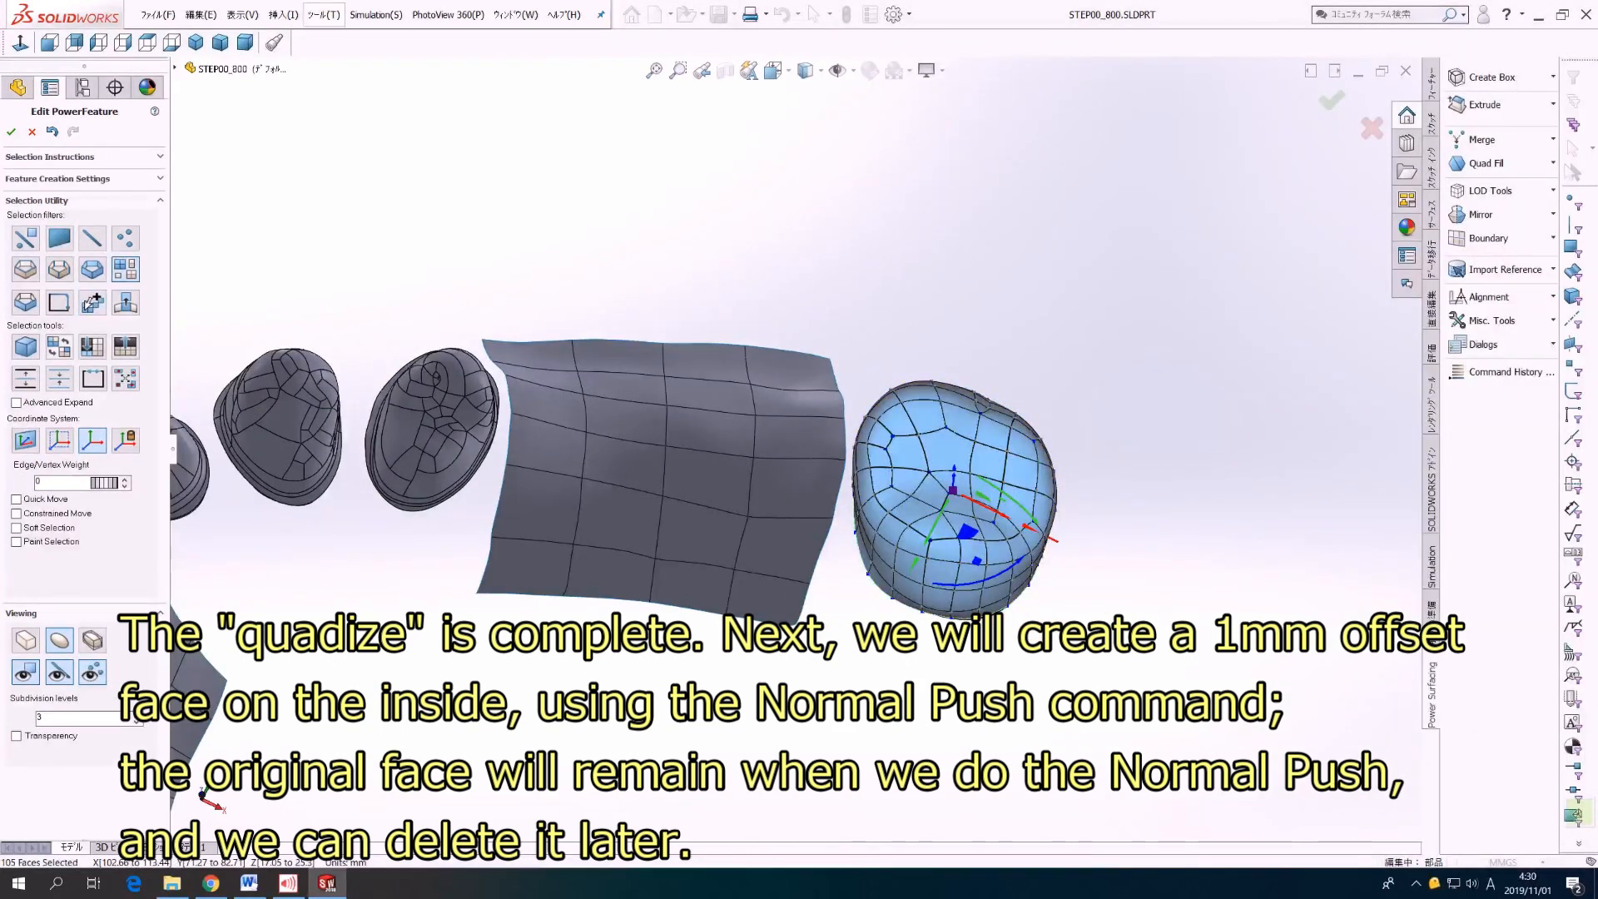
left_click(323, 14)
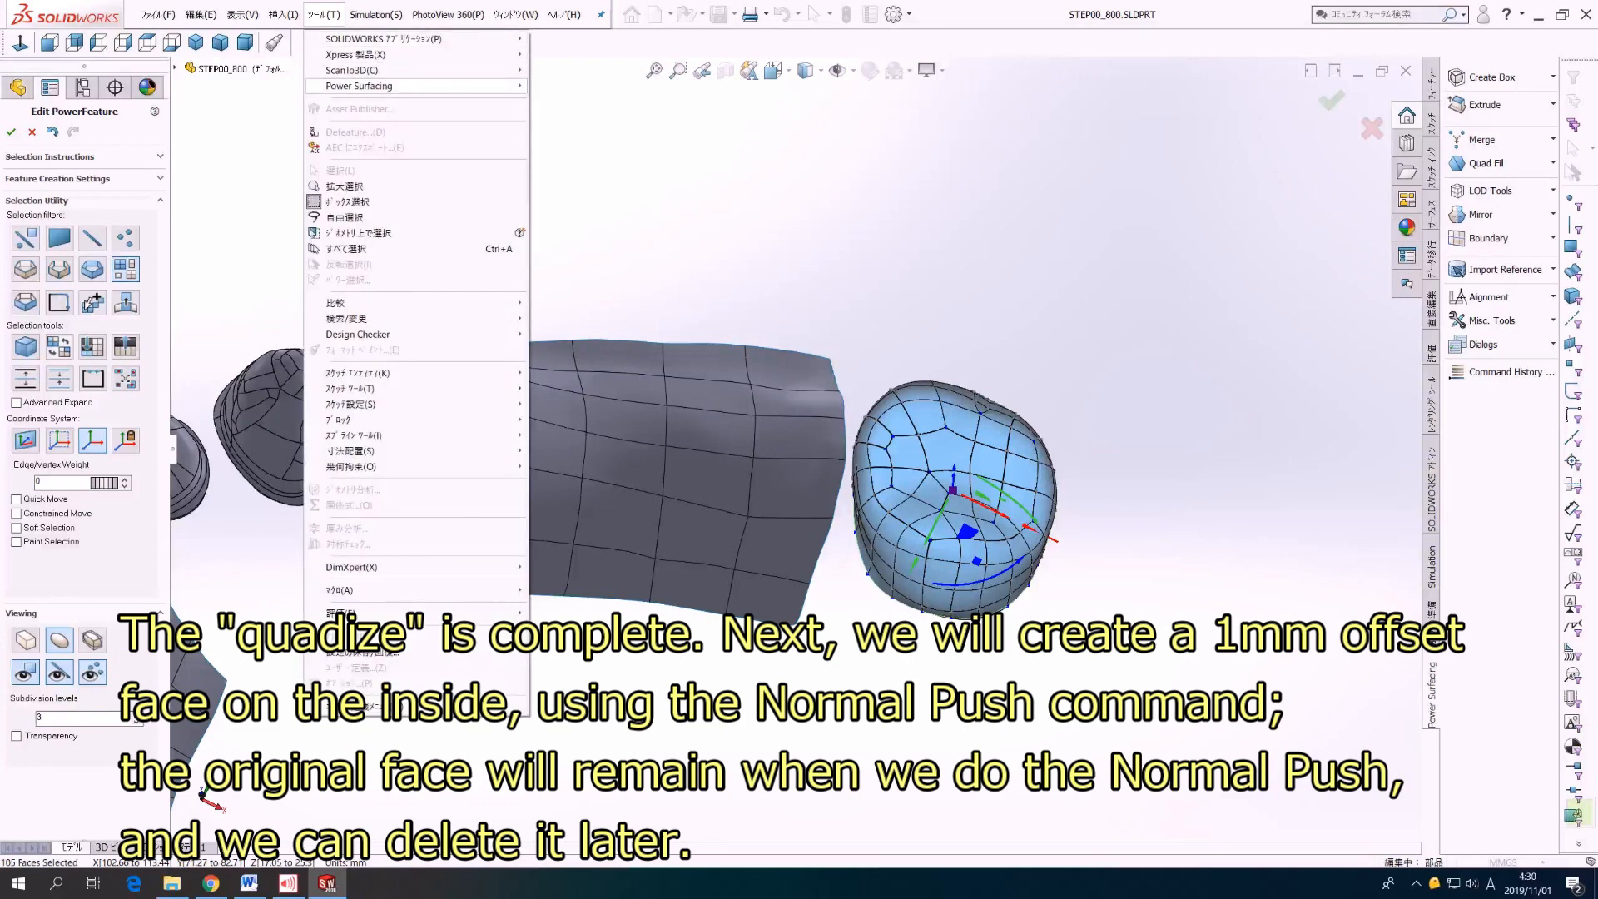
mouse_move(358, 86)
mouse_move(583, 342)
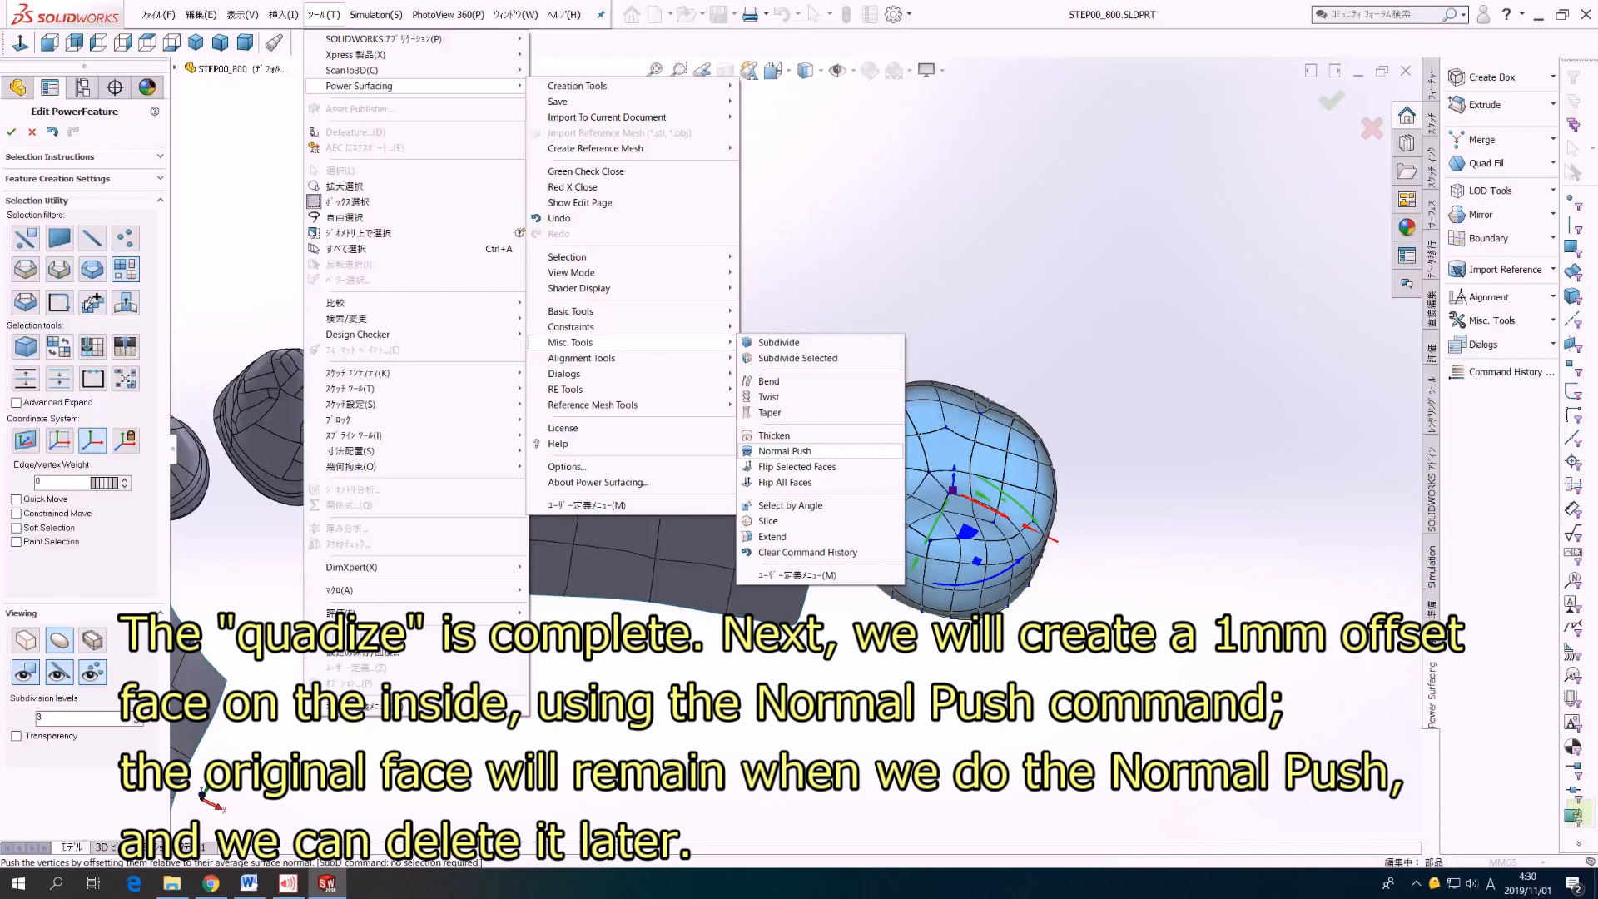
left_click(783, 451)
double_click(49, 176)
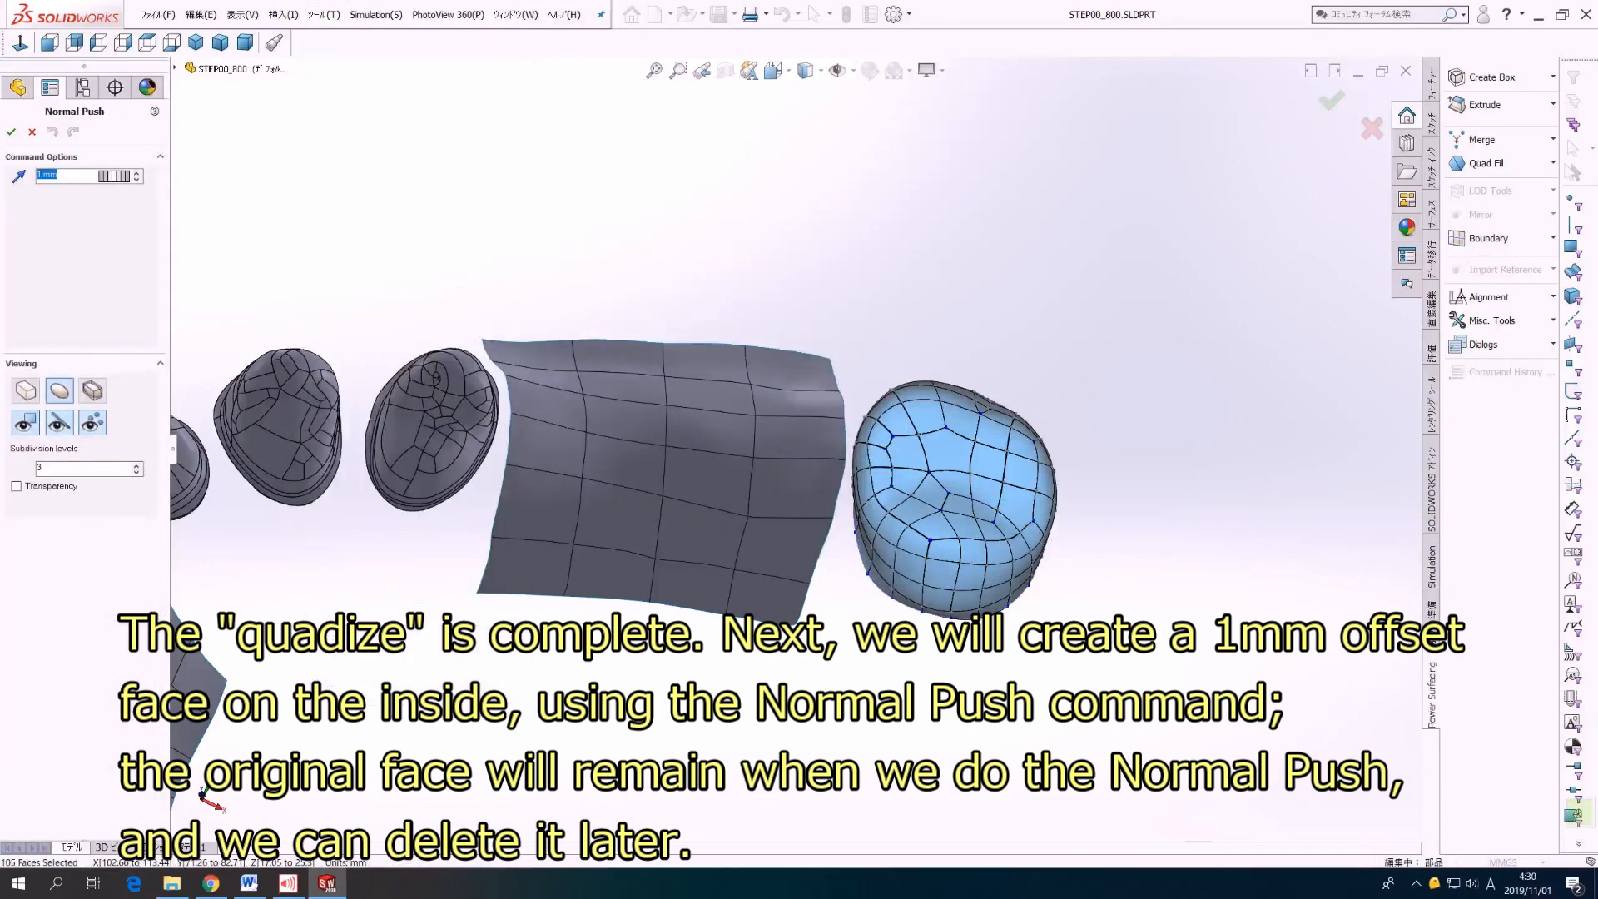
type("-1")
left_click(11, 132)
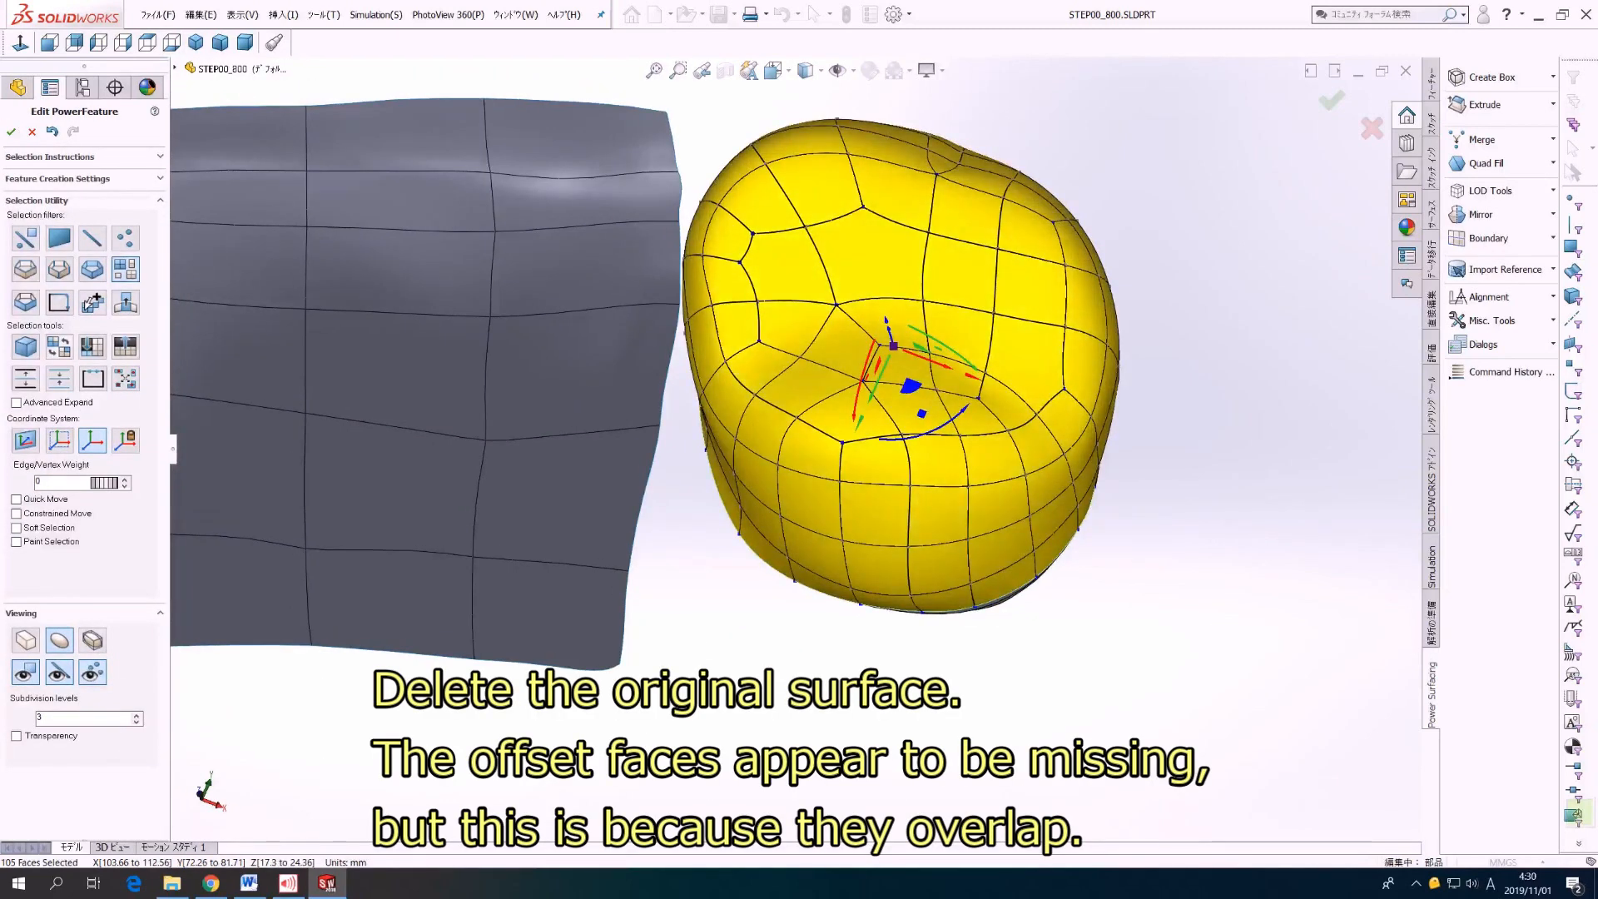
key("Delete")
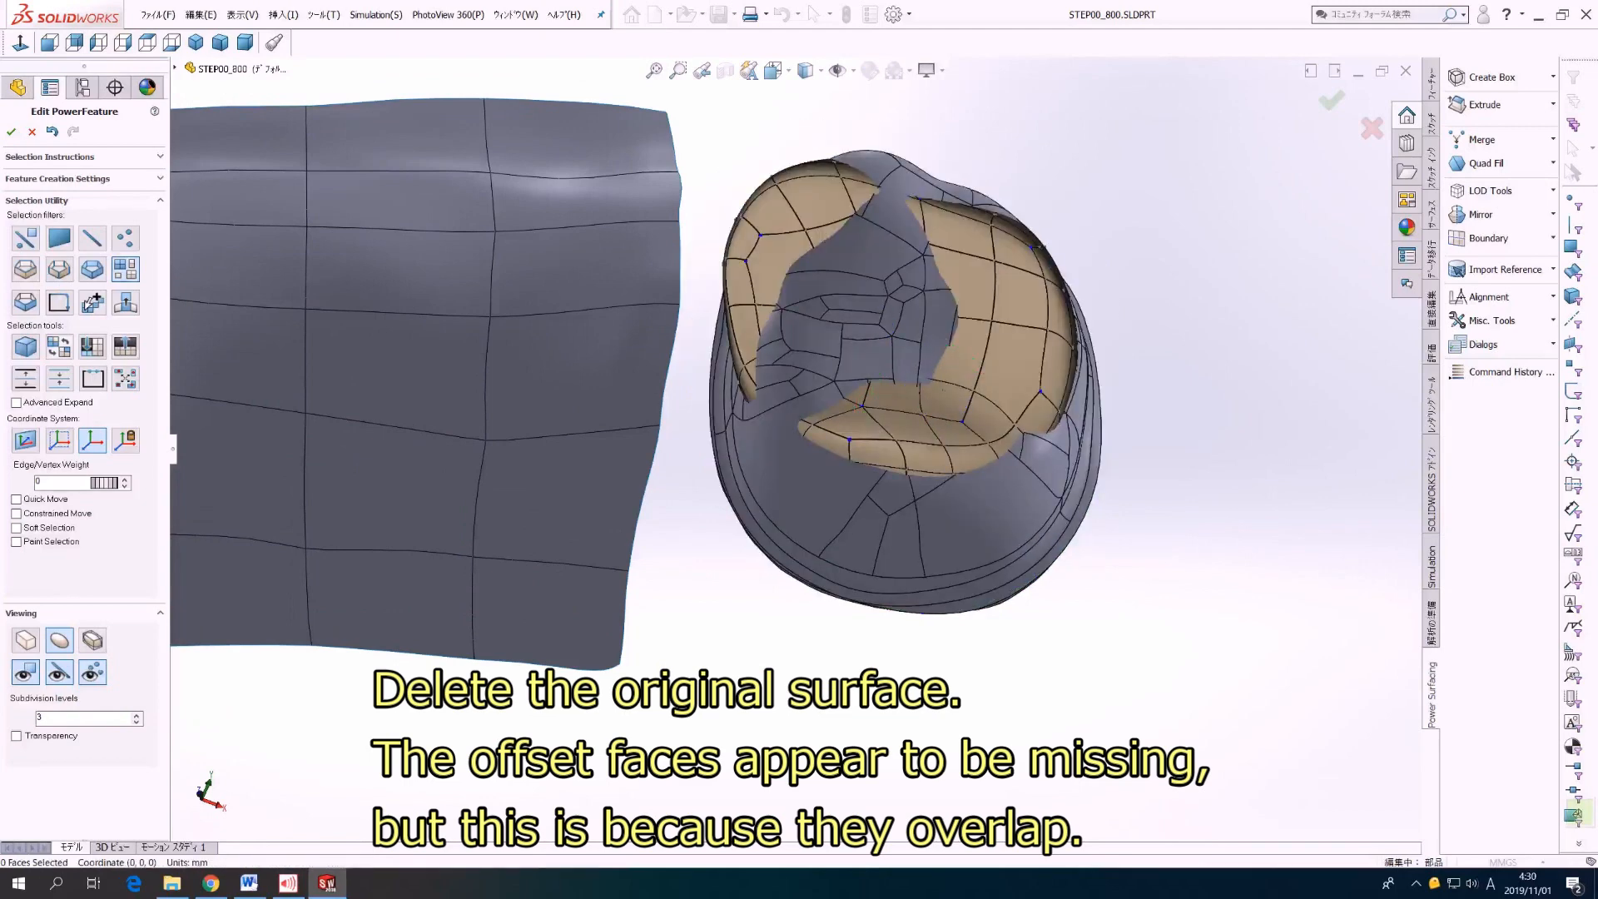
Step: Flip the normals of all the offset crown faces
left_click(943, 389)
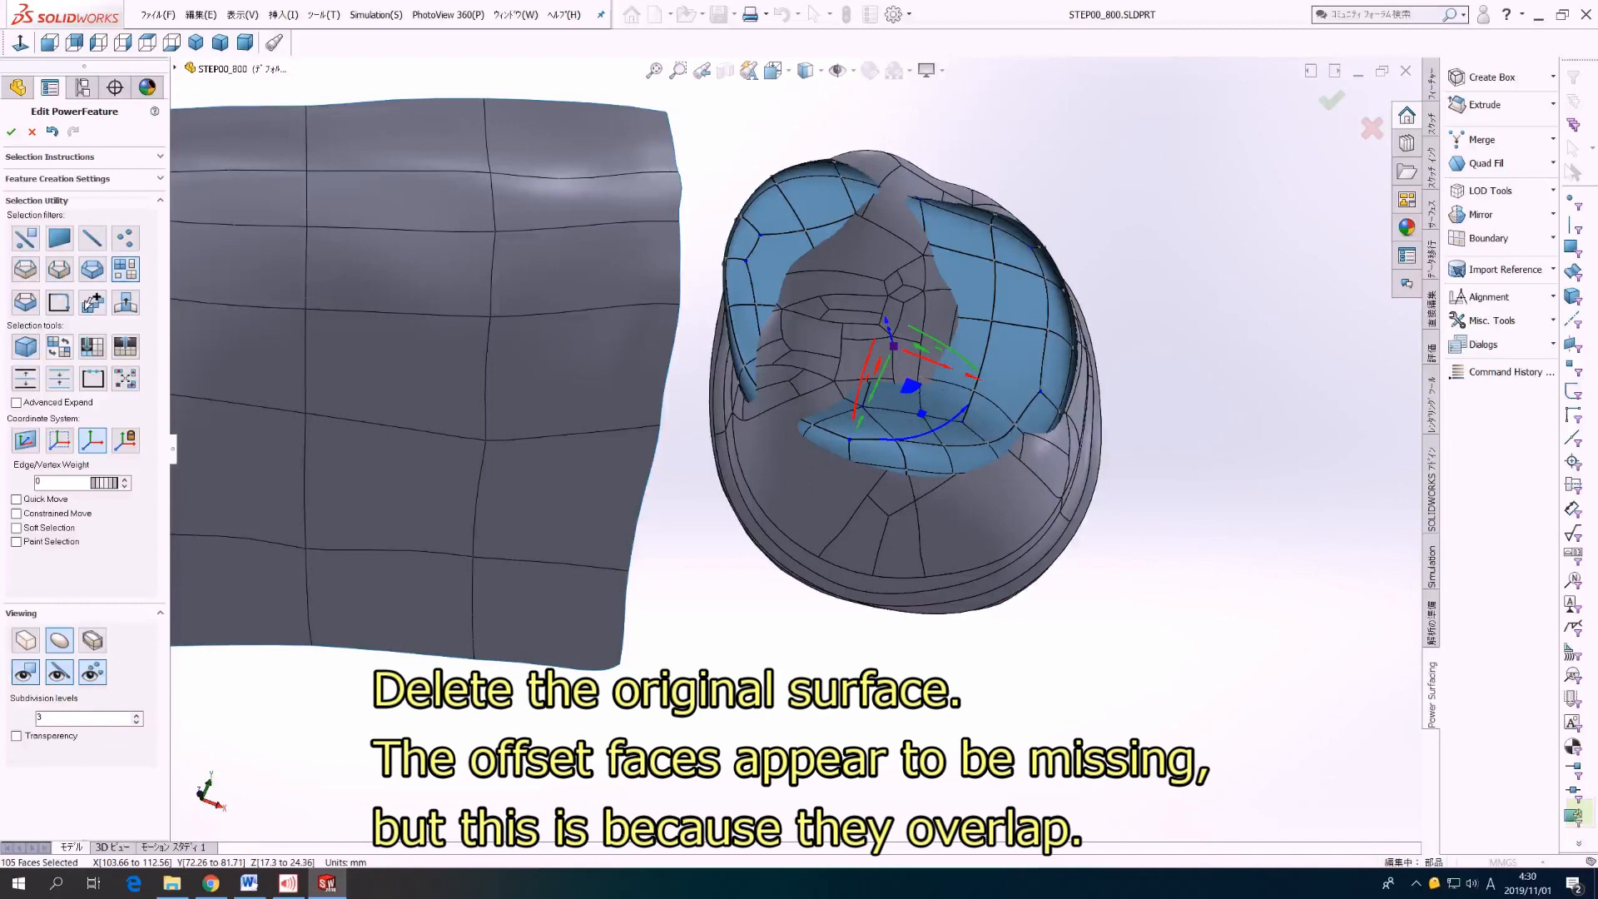
left_click(323, 15)
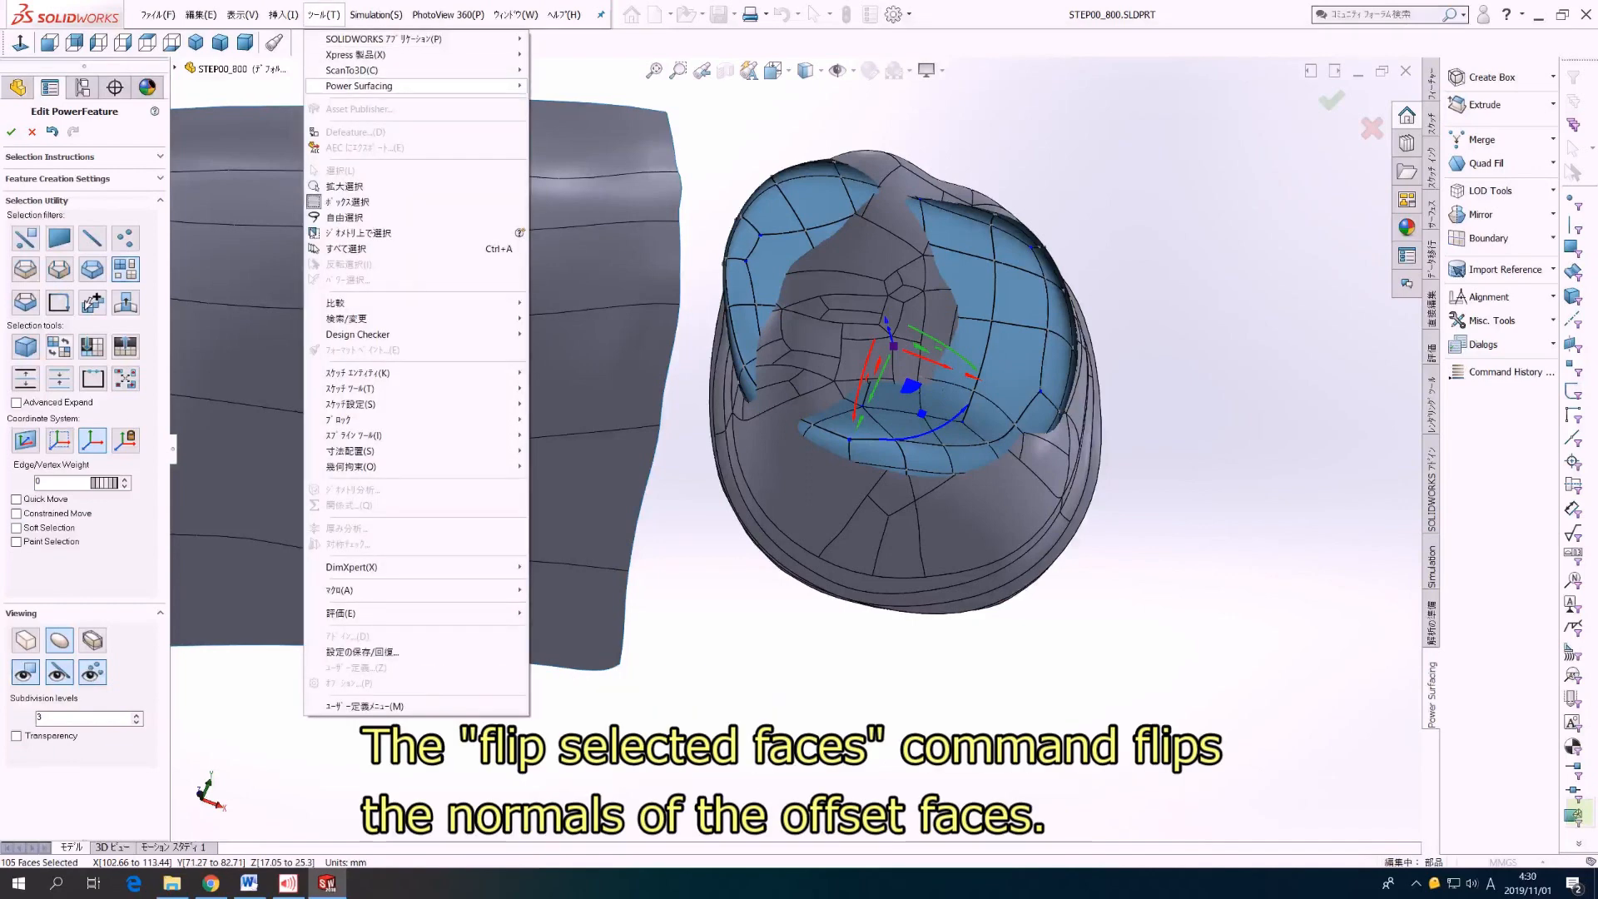
mouse_move(466, 86)
mouse_move(633, 343)
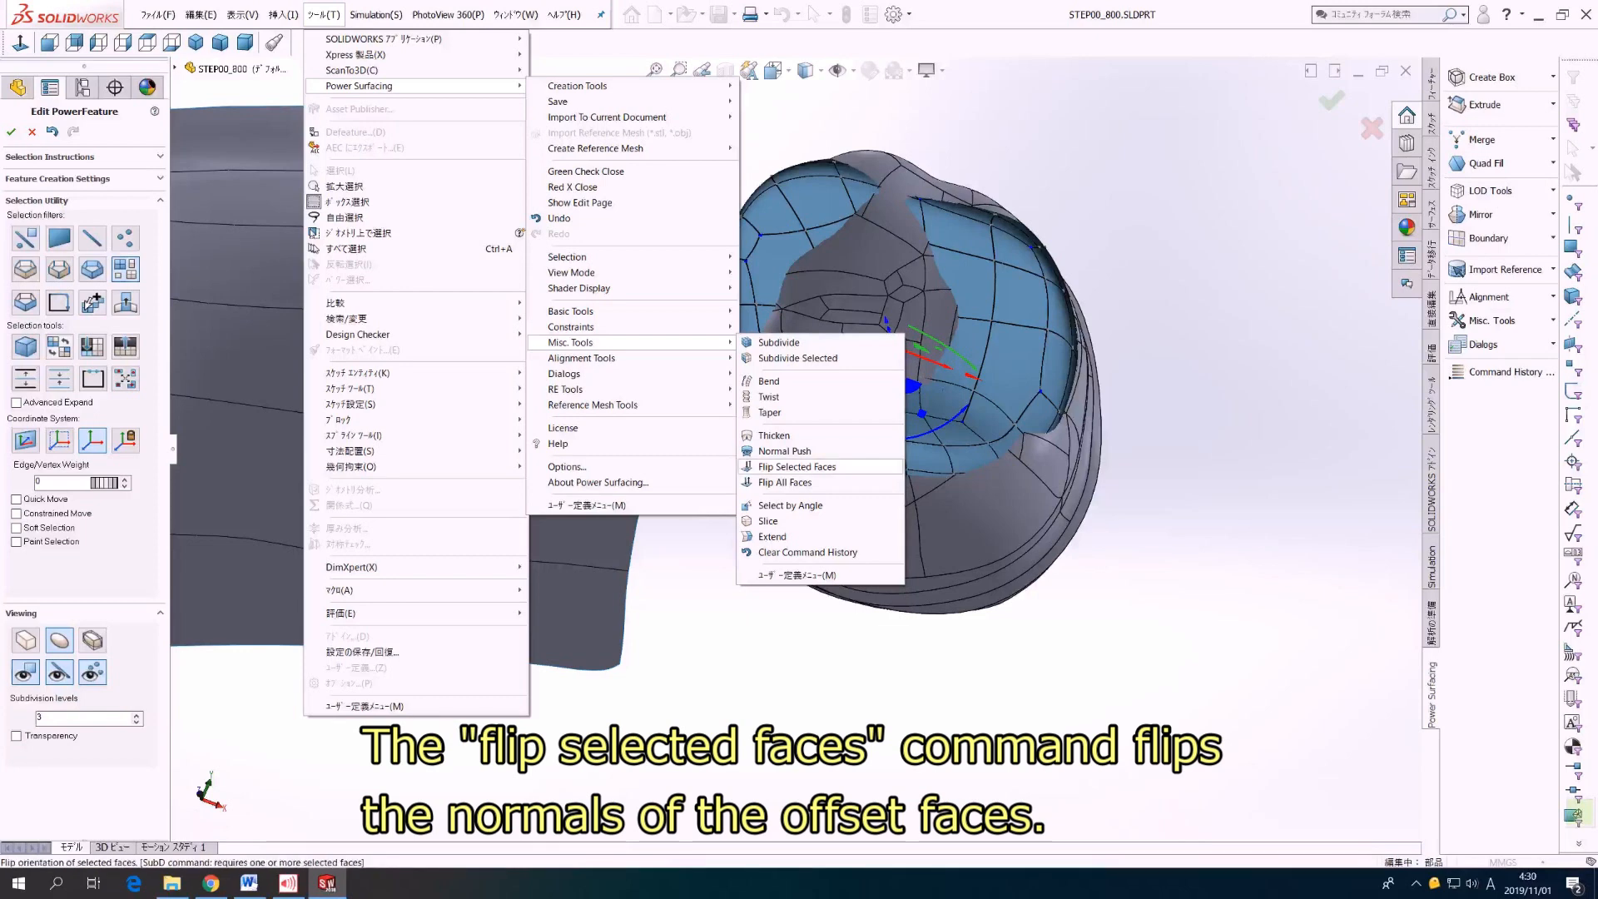
left_click(798, 467)
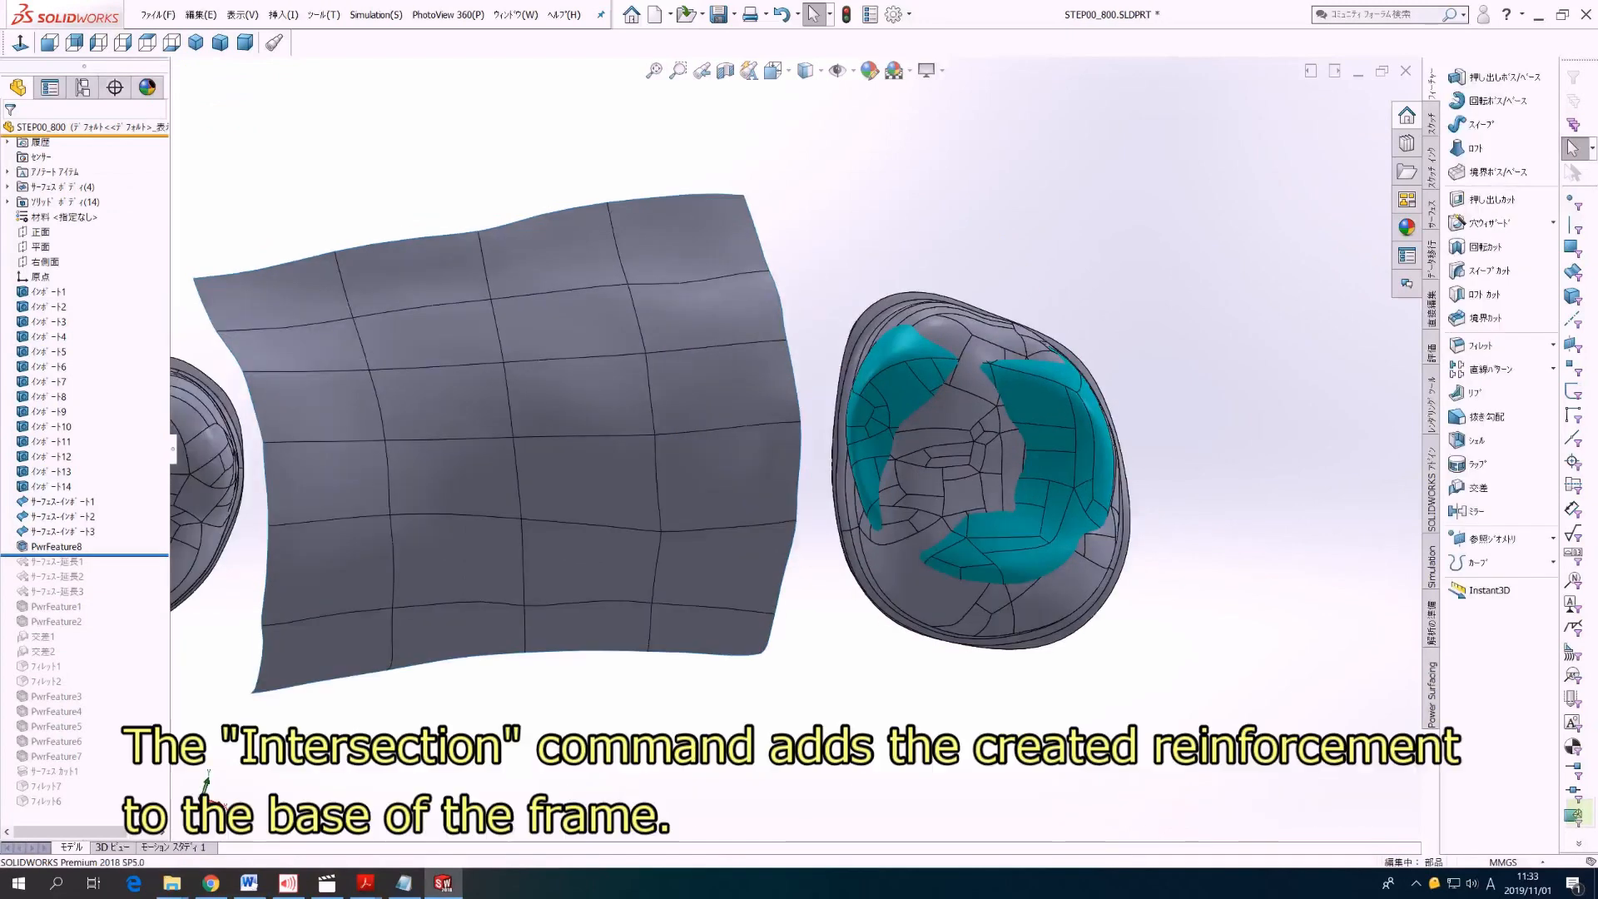
Step: Intersect the offset crown surface PwrFeature8 with the molar frame body, excluding region 2 on the frame's inner side and merging the result
middle_click_drag(782, 416, 830, 379)
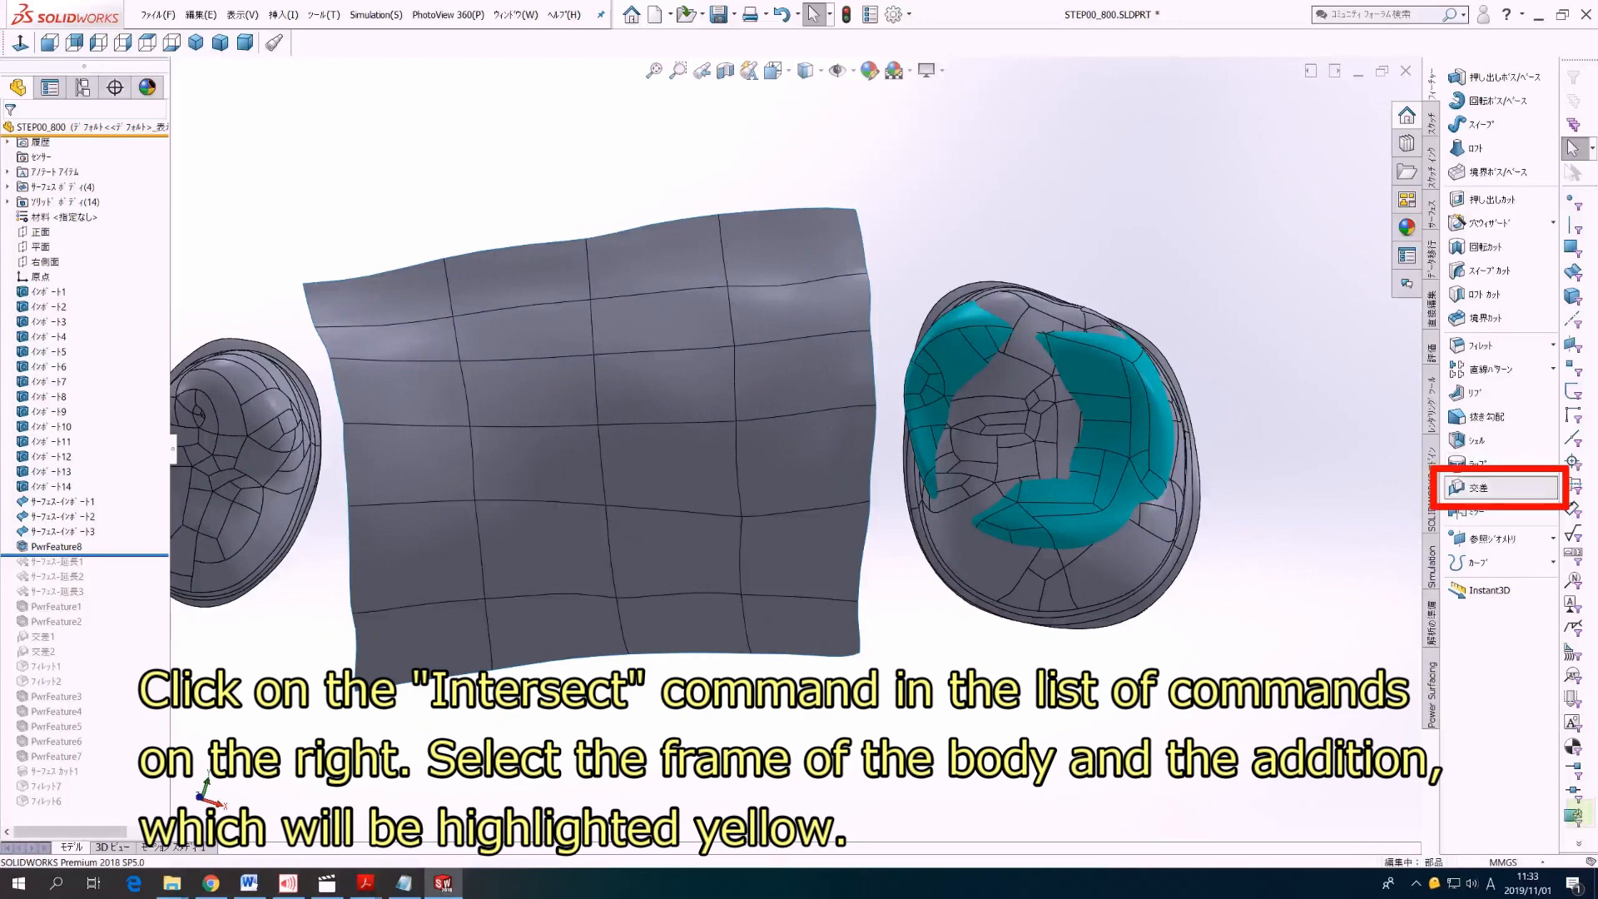
left_click(1478, 488)
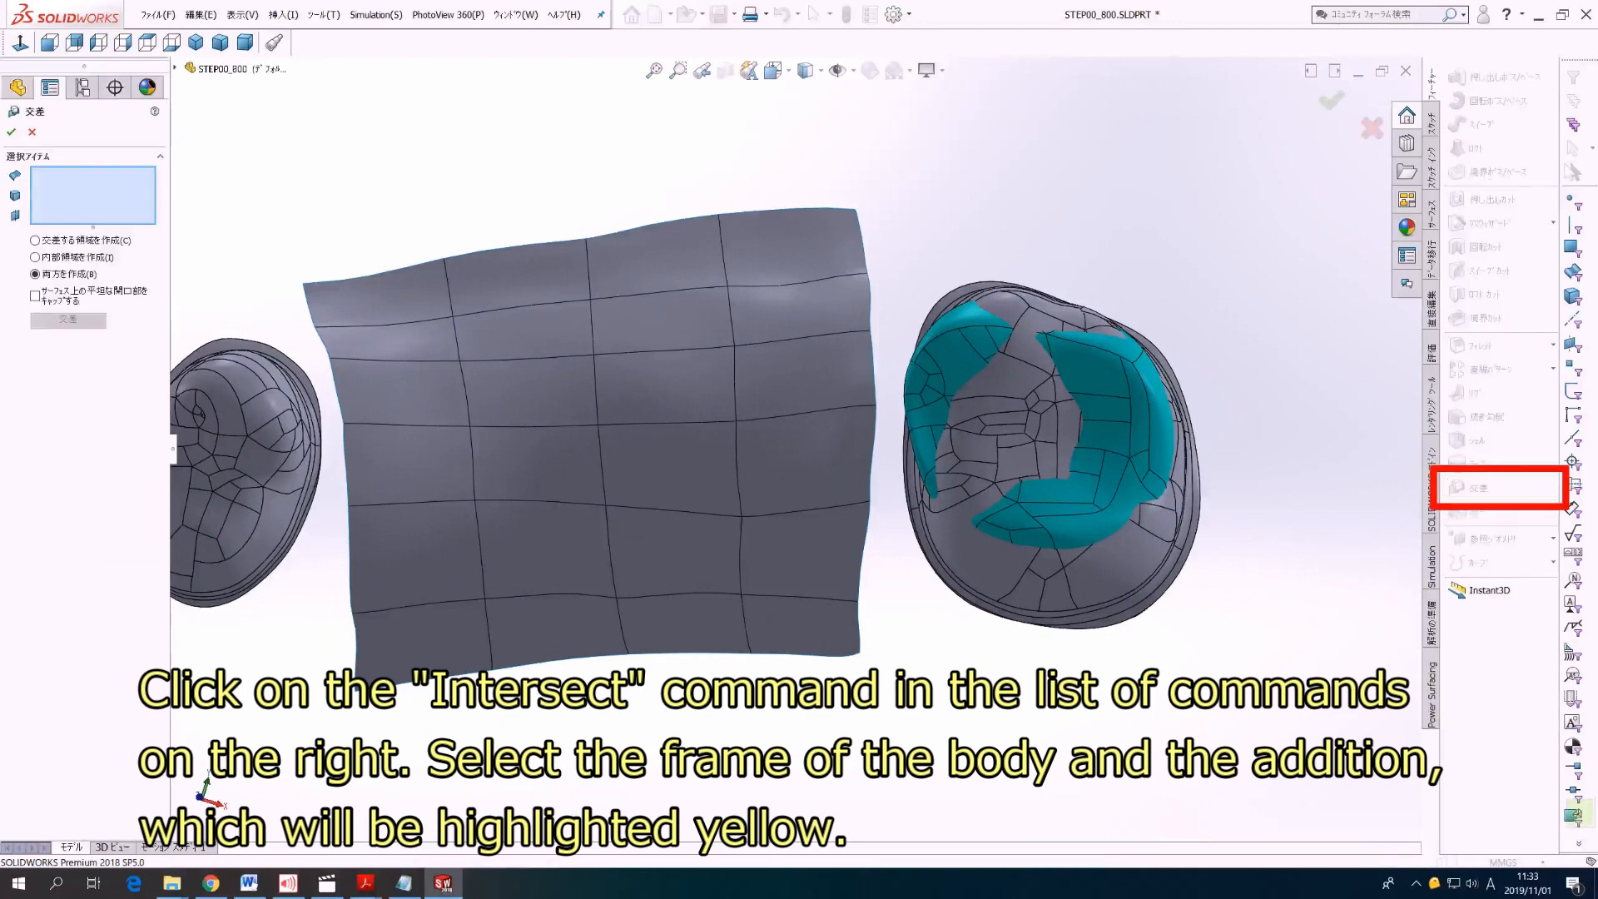
left_click(1120, 404)
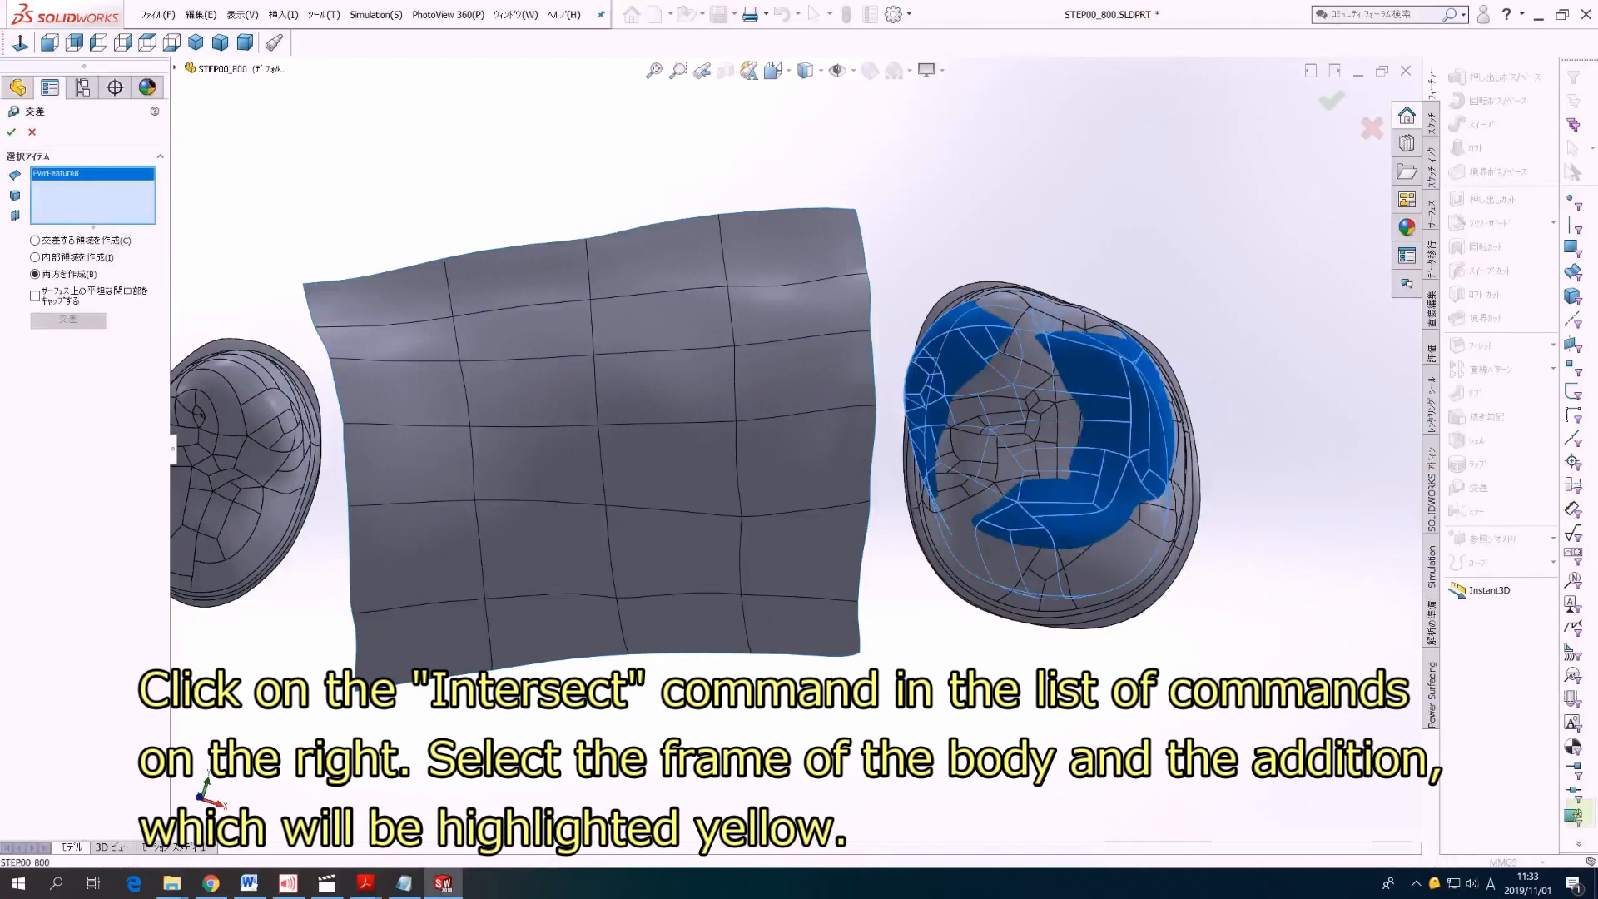
left_click(1026, 426)
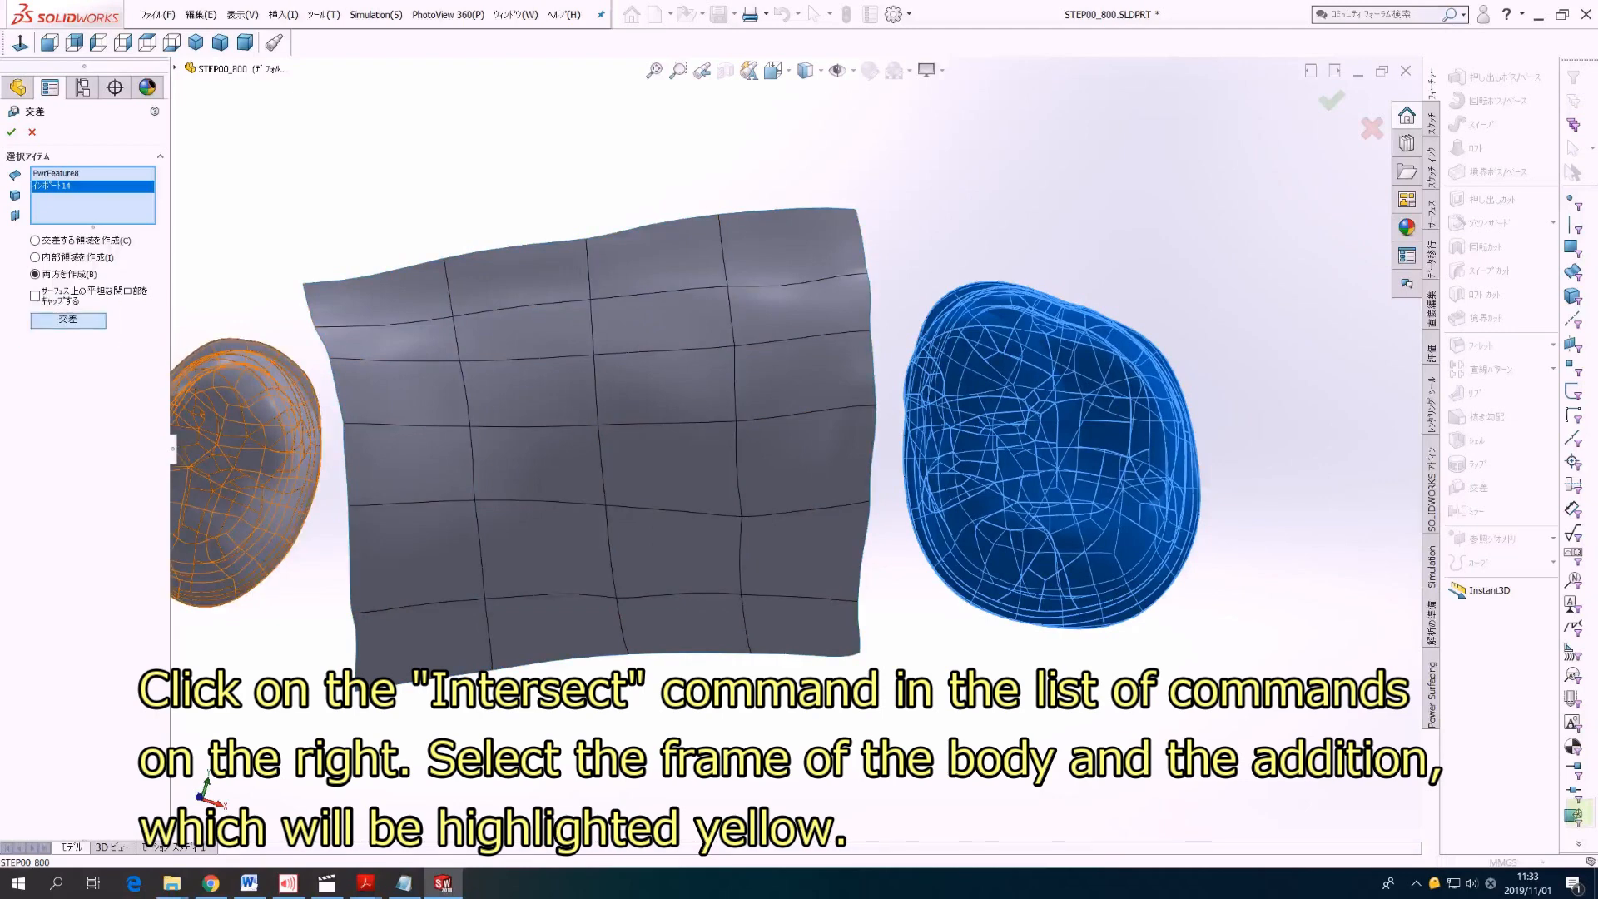
left_click(69, 320)
mouse_move(775, 440)
middle_mouse_down()
mouse_move(764, 218)
mouse_move(789, 113)
middle_mouse_up()
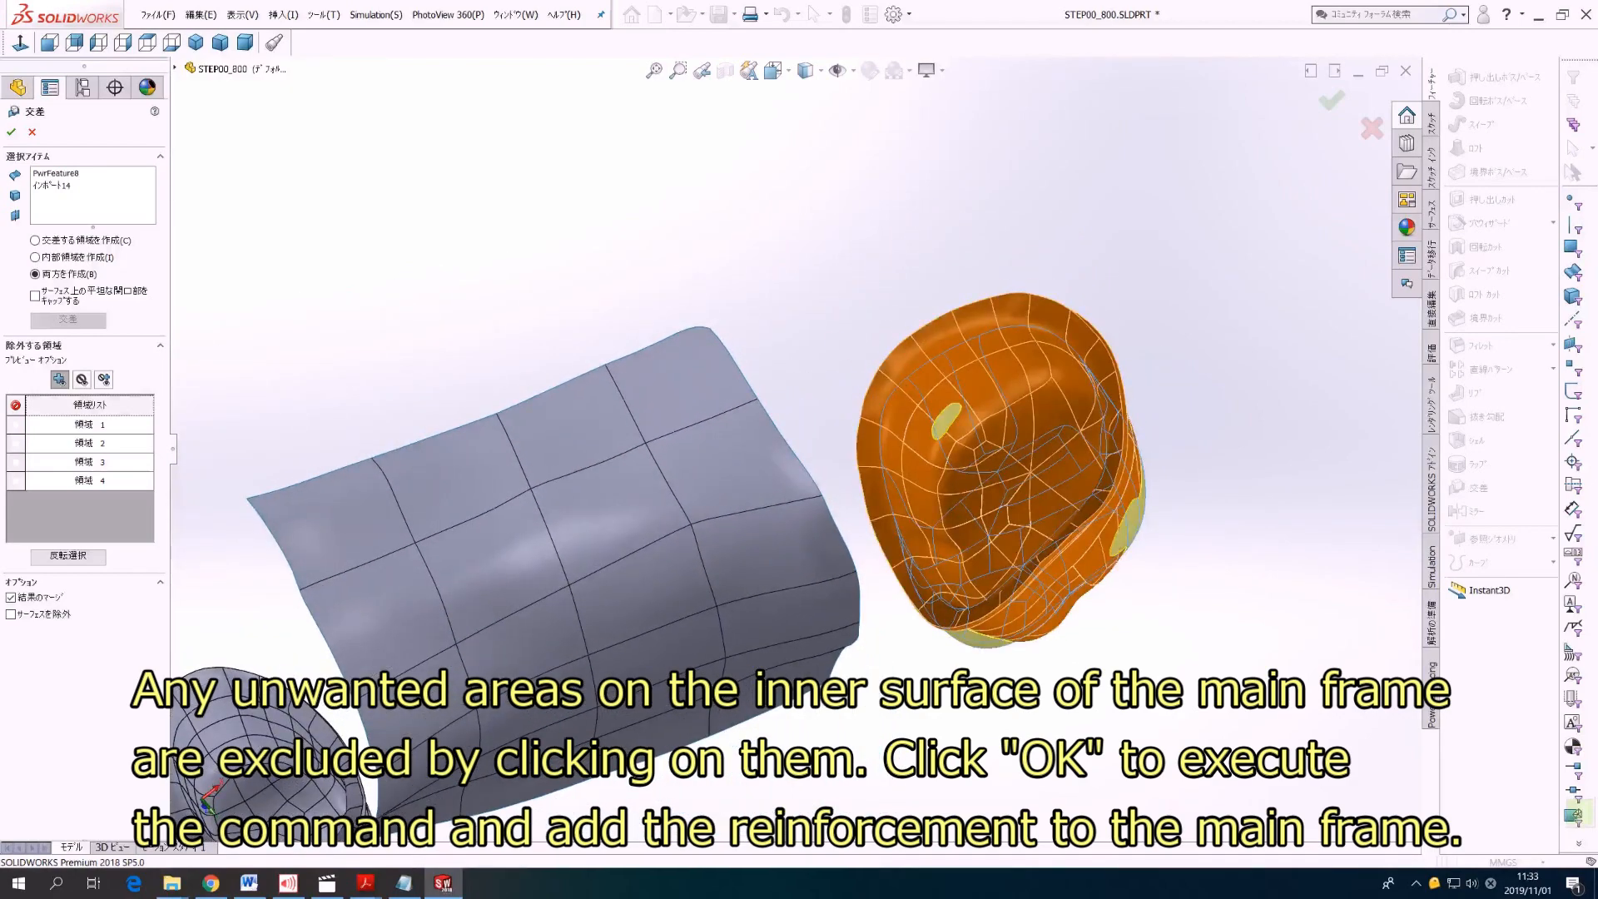
left_click(947, 423)
middle_click_drag(801, 349, 817, 551)
middle_click_drag(841, 450, 1116, 456)
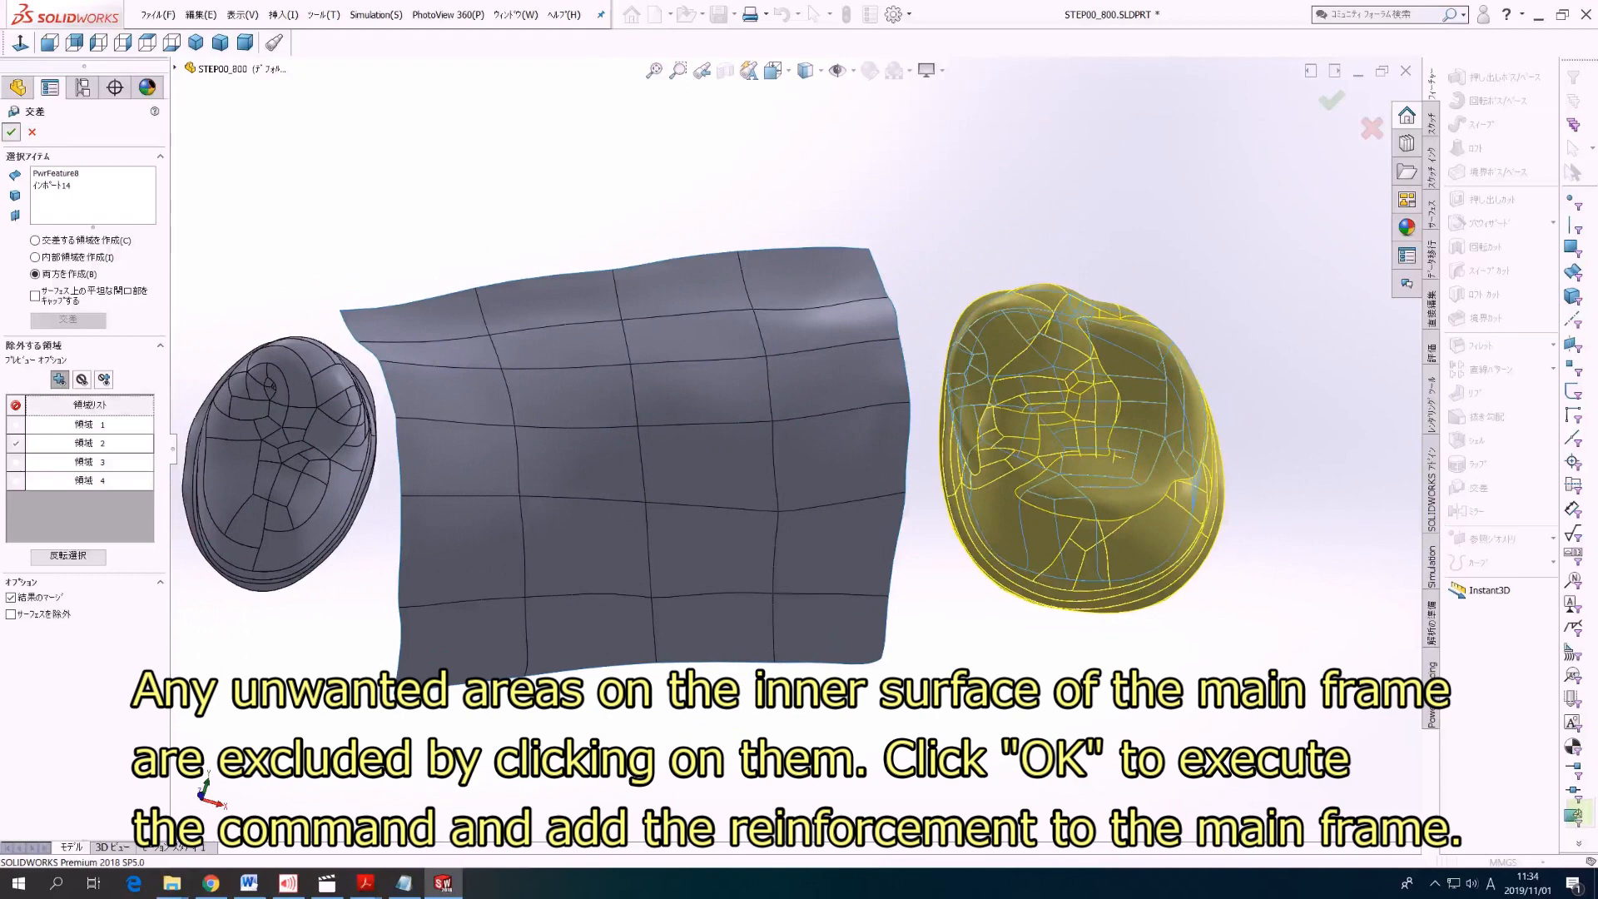
left_click(11, 131)
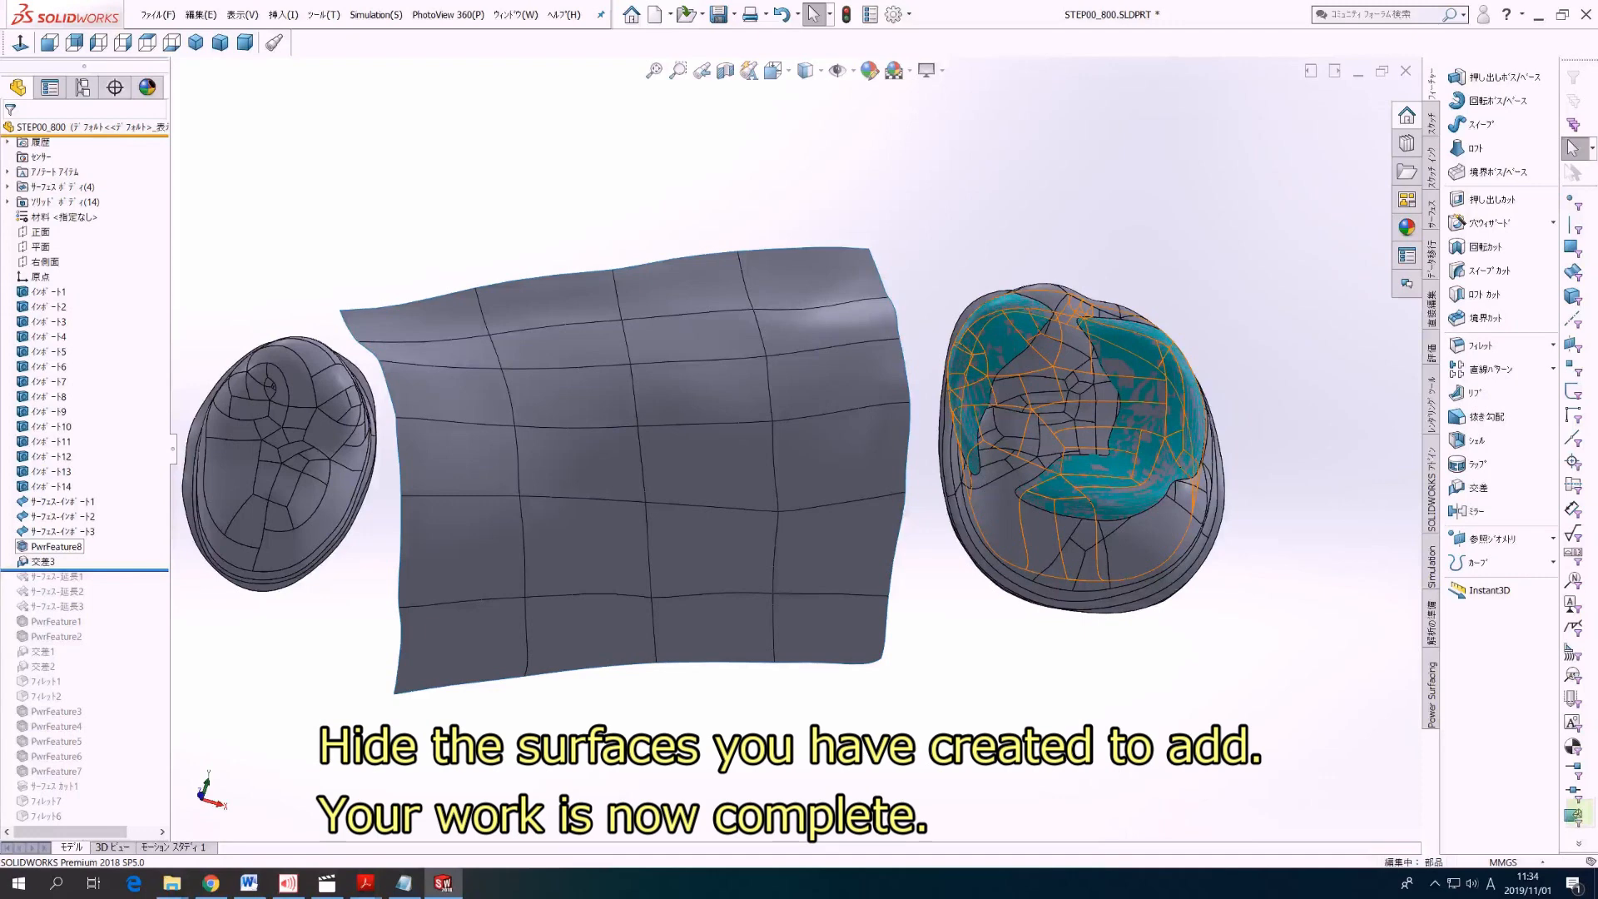
Step: Hide the offset crown surface PwrFeature8
right_click(56, 546)
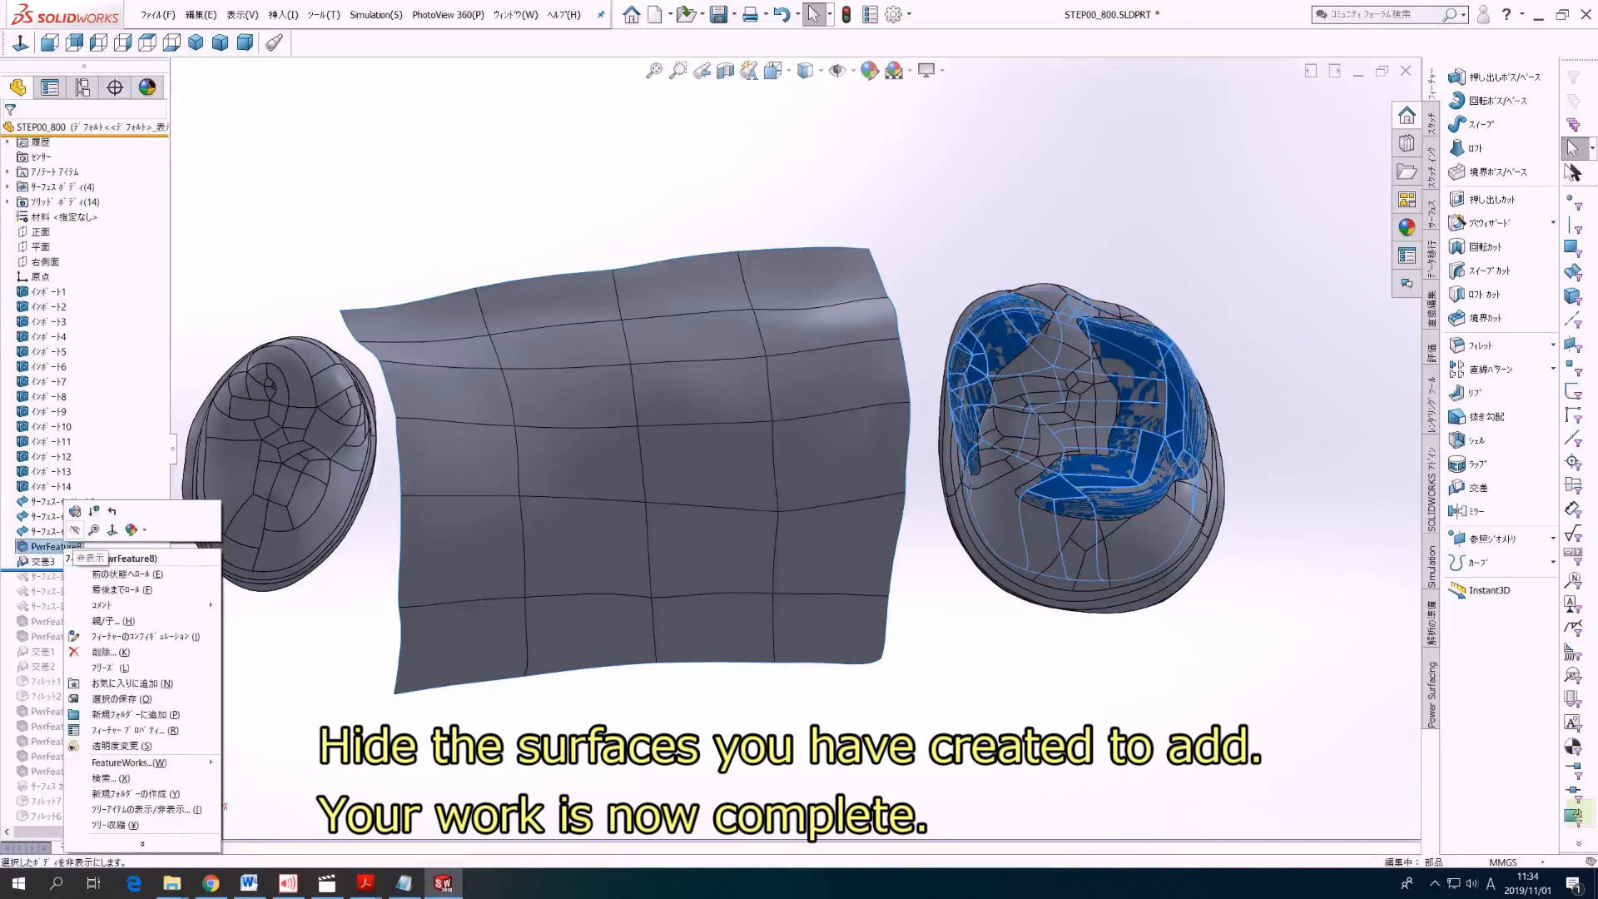
key("Escape")
middle_click_drag(796, 448, 791, 179)
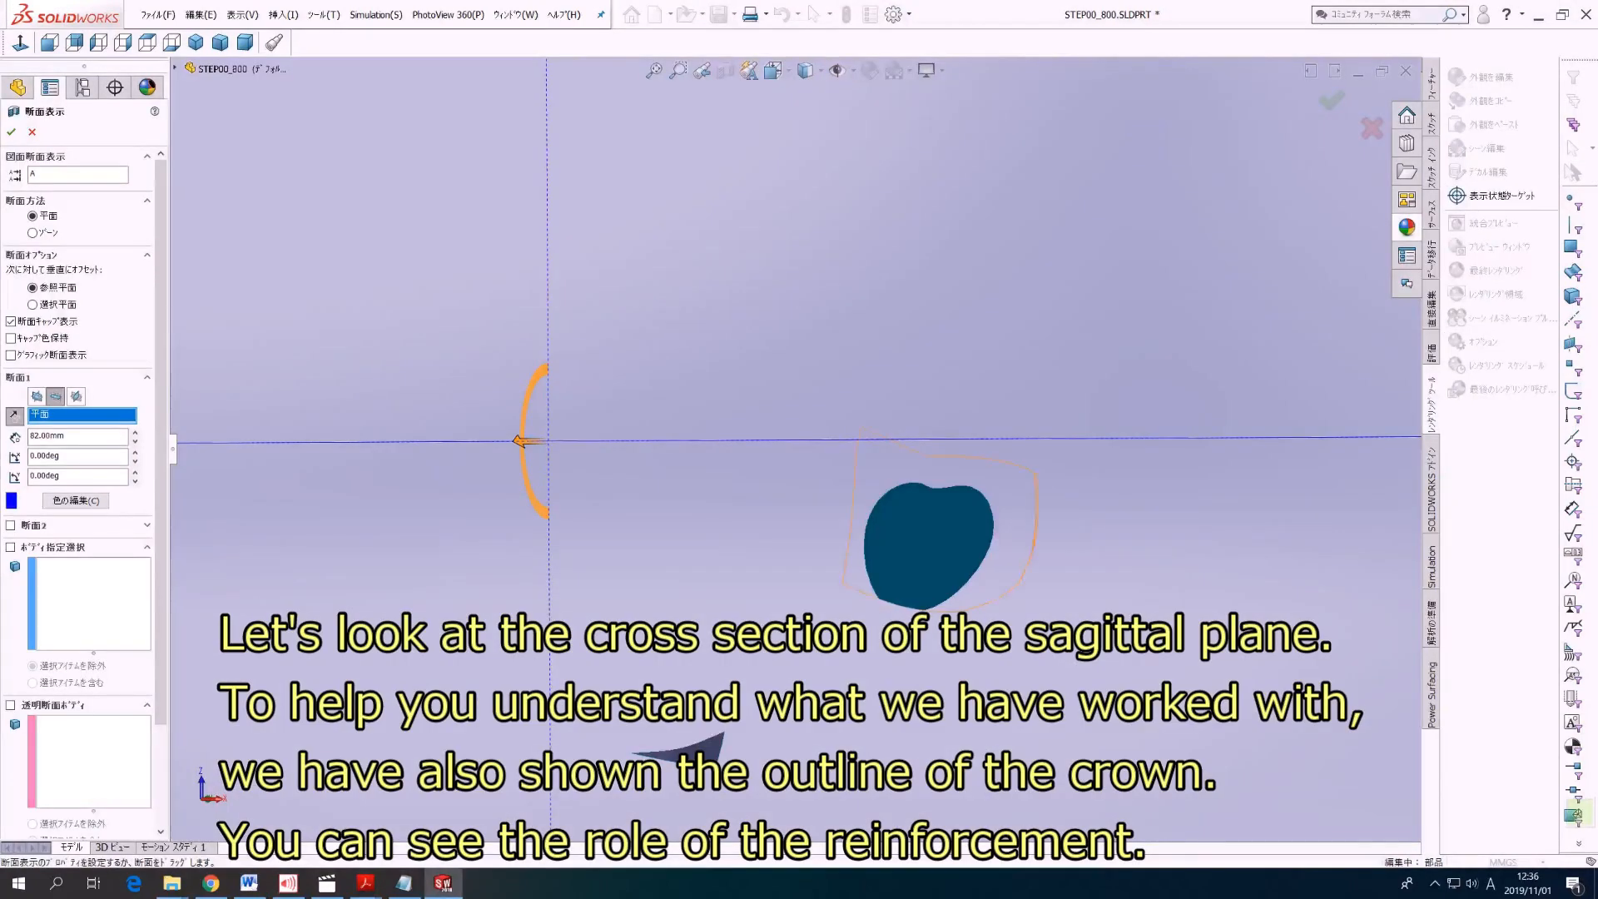
Step: Examine the reinforced molar frame inside the crown outline in successive sagittal sections, lowering the section plane offset in 1 mm increments
key("Down")
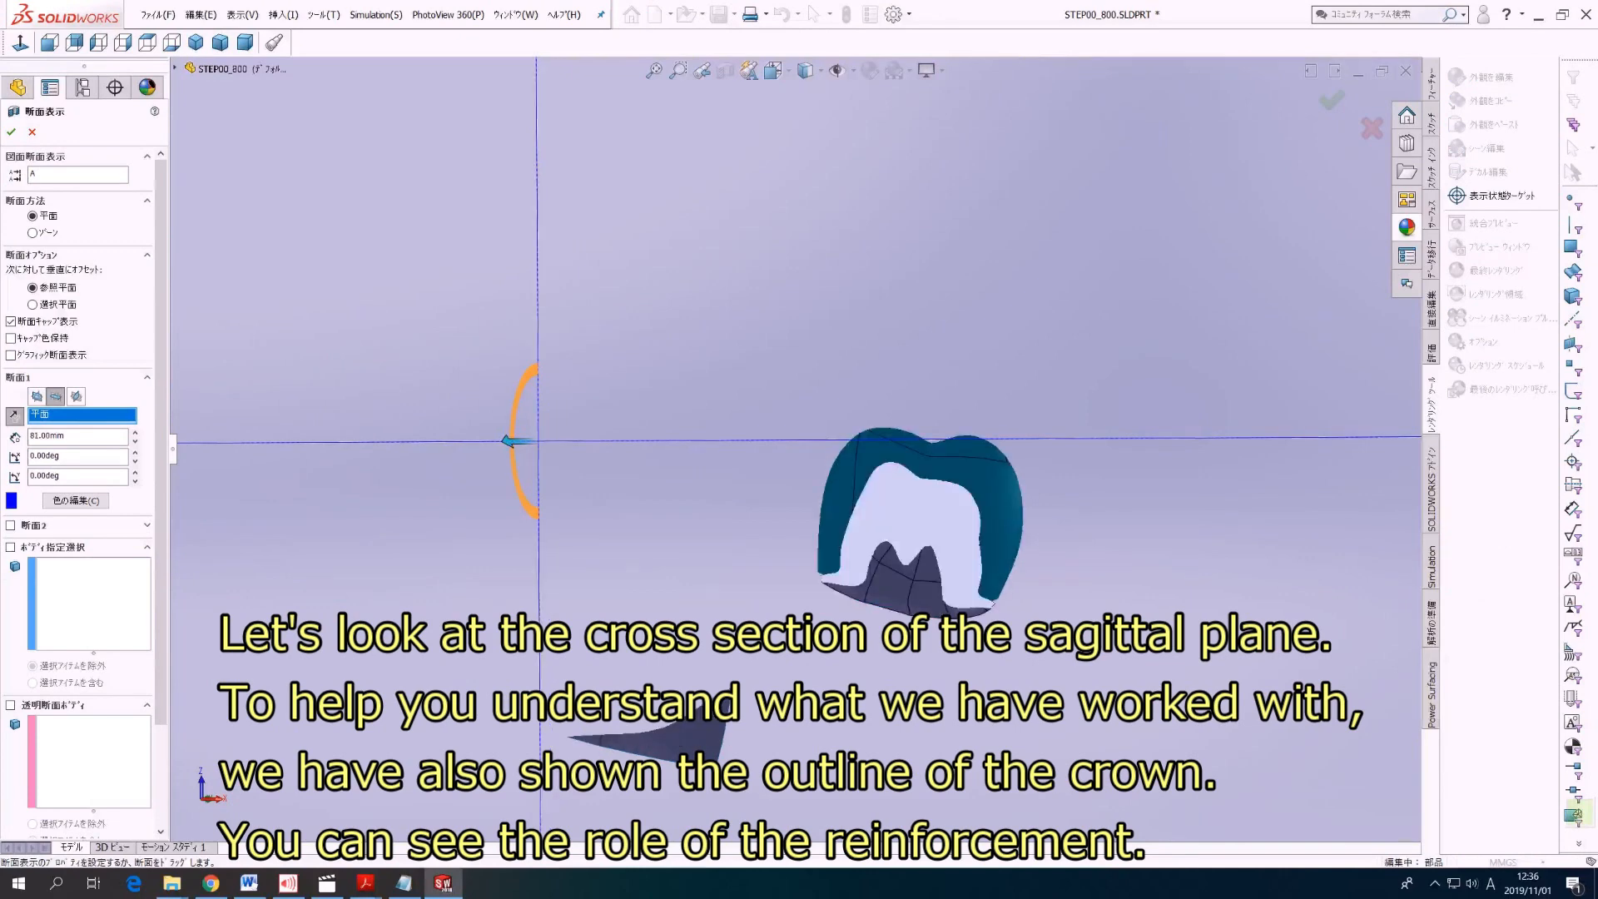
key("Down")
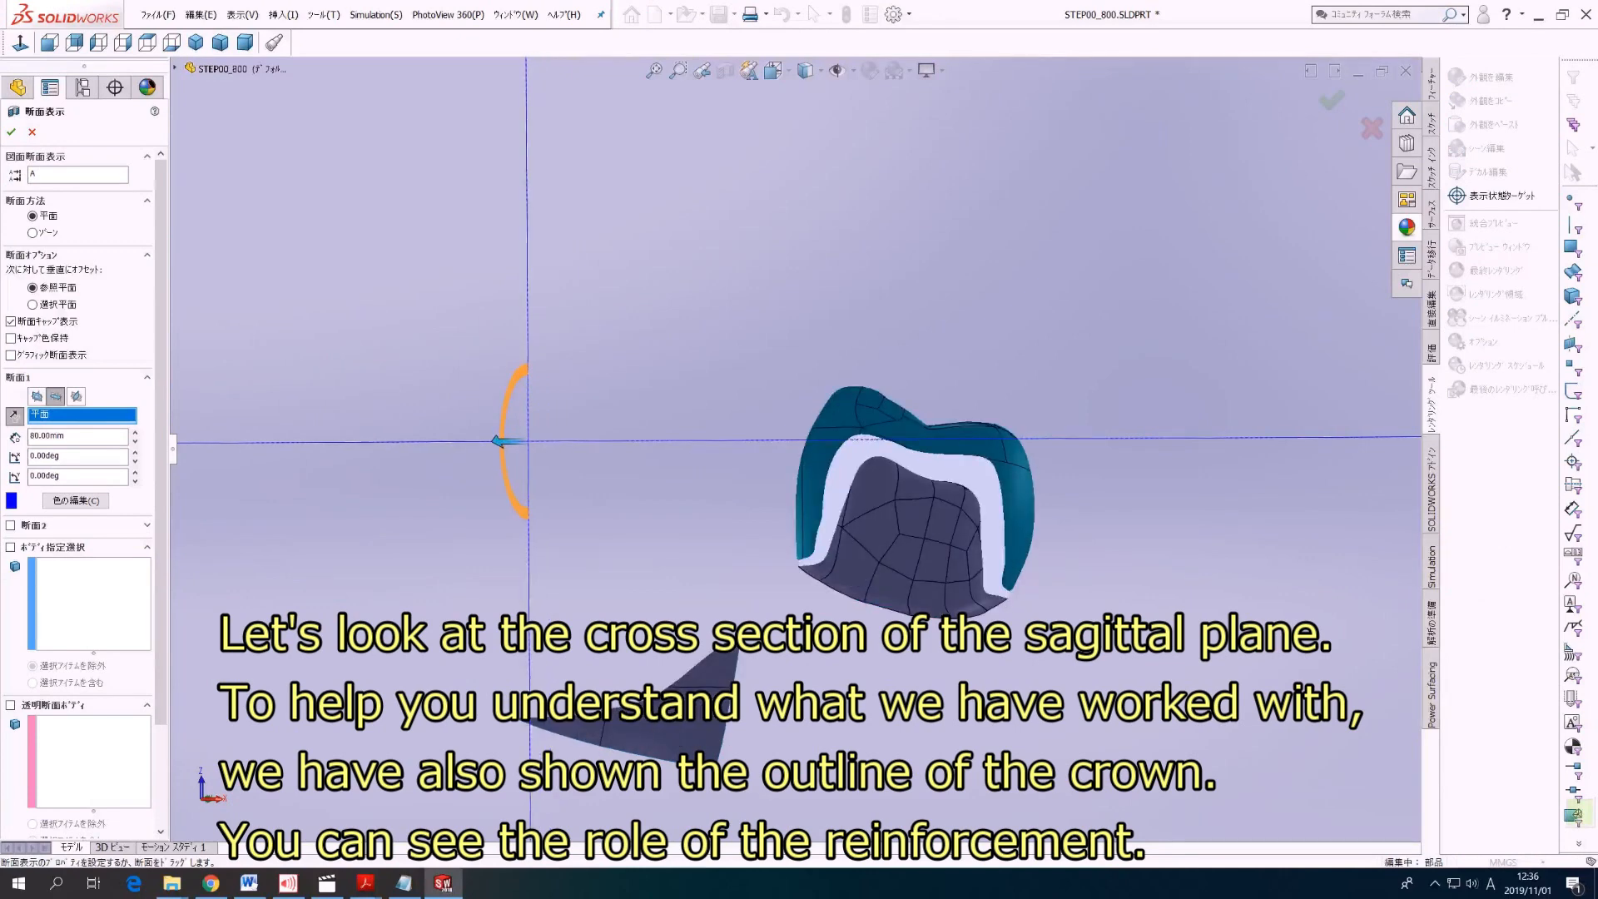
key("Down")
key("Down")
key("Down")
key("Down")
key("Down")
key("Down")
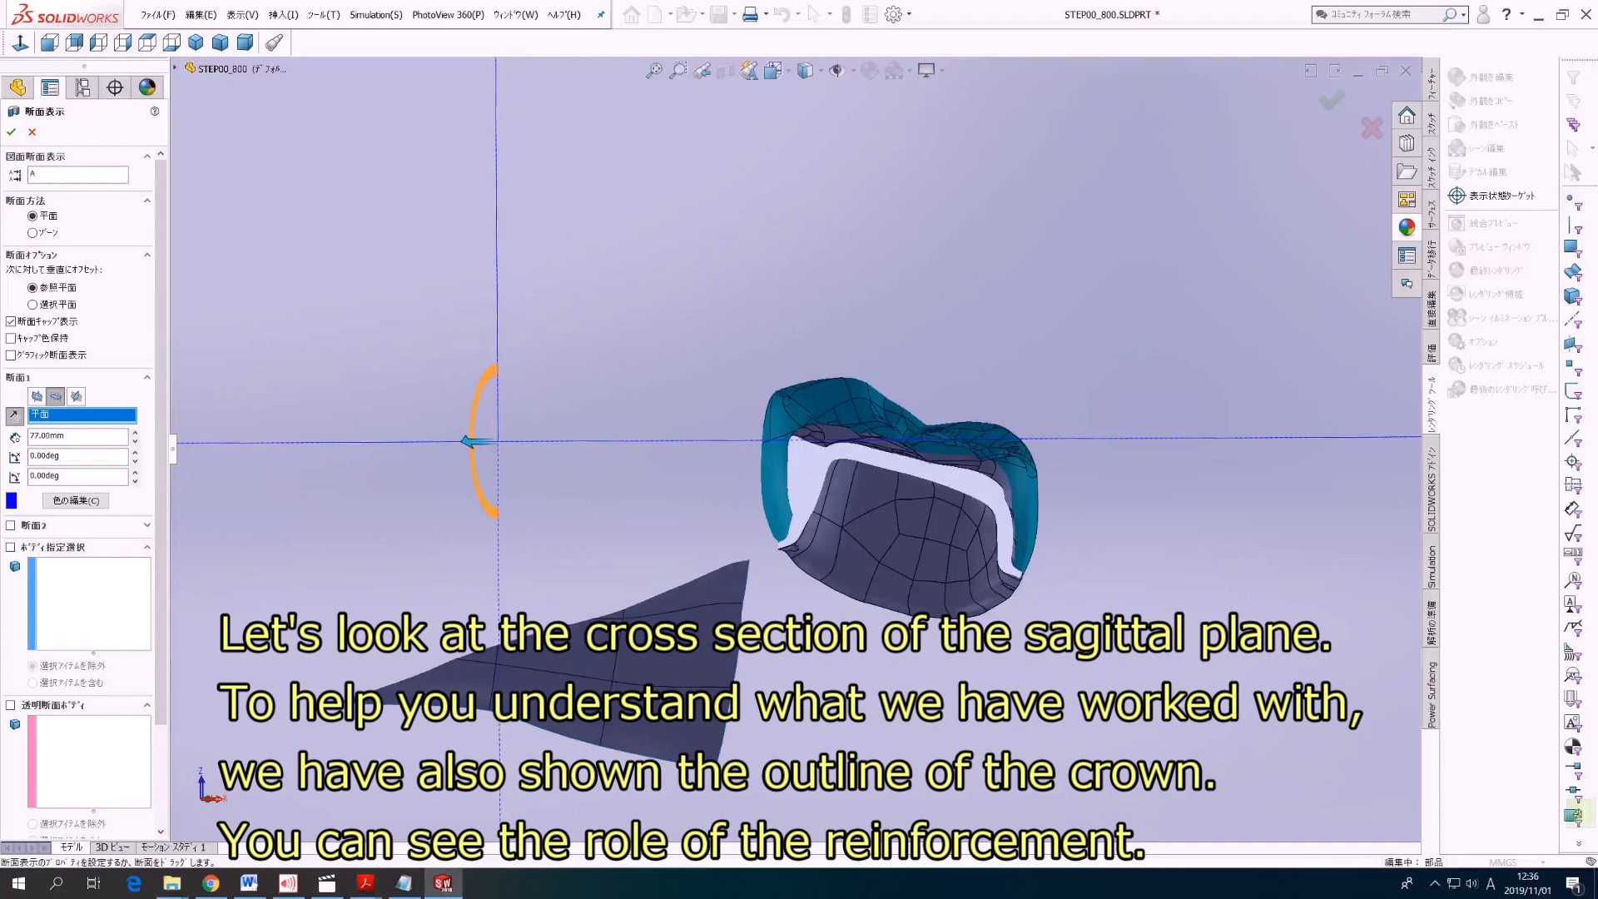
key("Down")
key("Down")
key("Down")
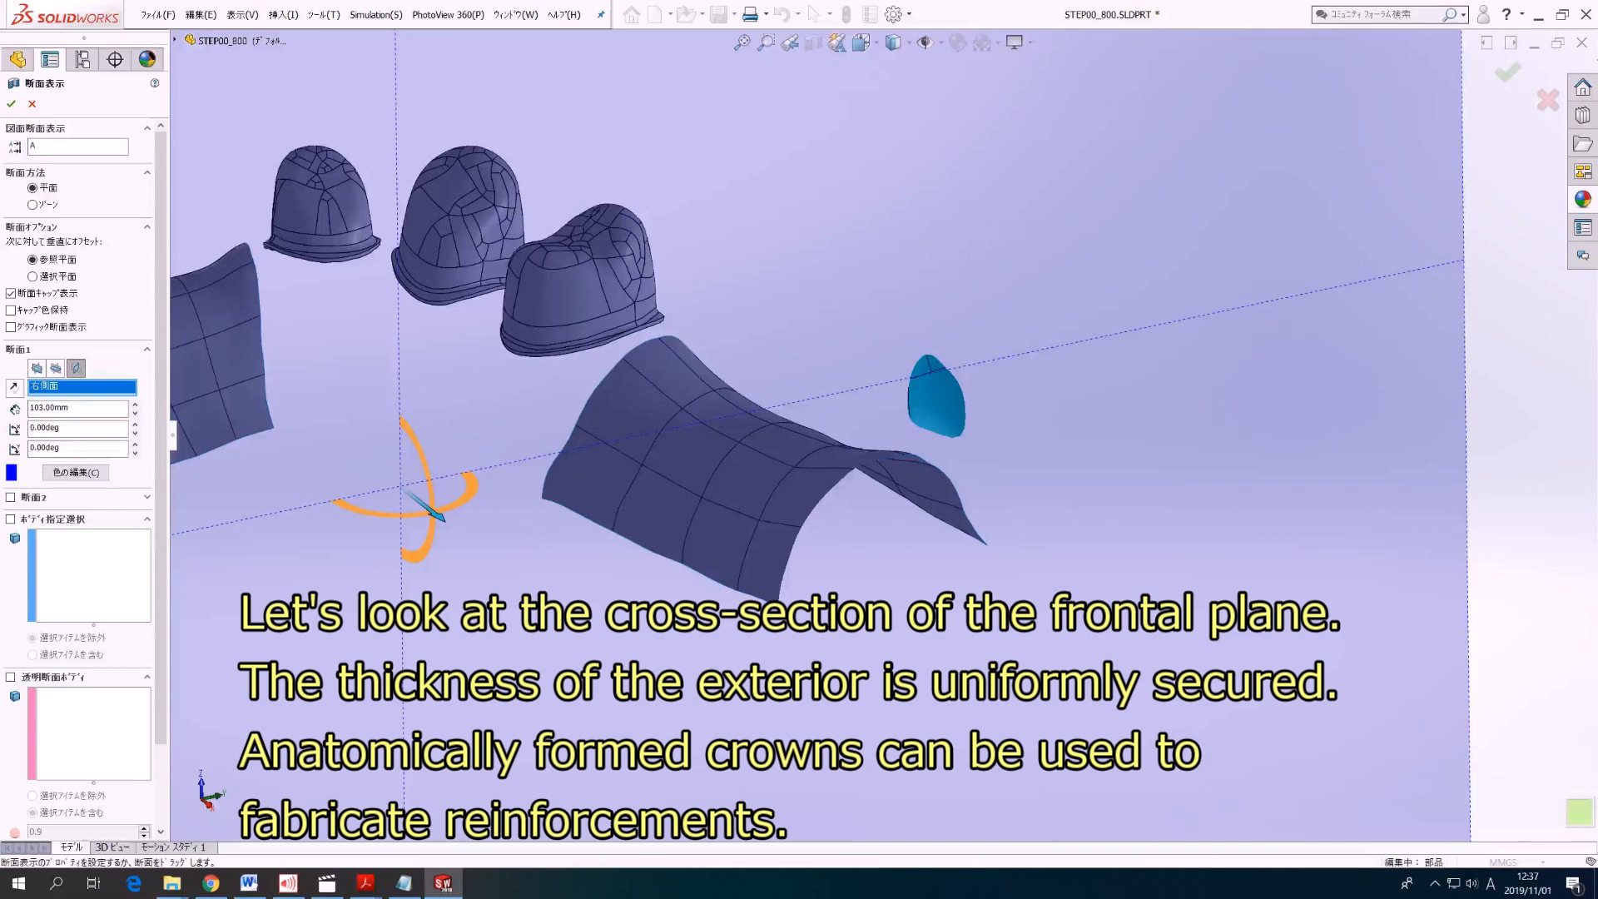
Step: Examine the frame and crown thickness in successive frontal sections parallel to the Right plane, raising the section offset in 1 mm increments
key("Up")
key("Up")
key("Up")
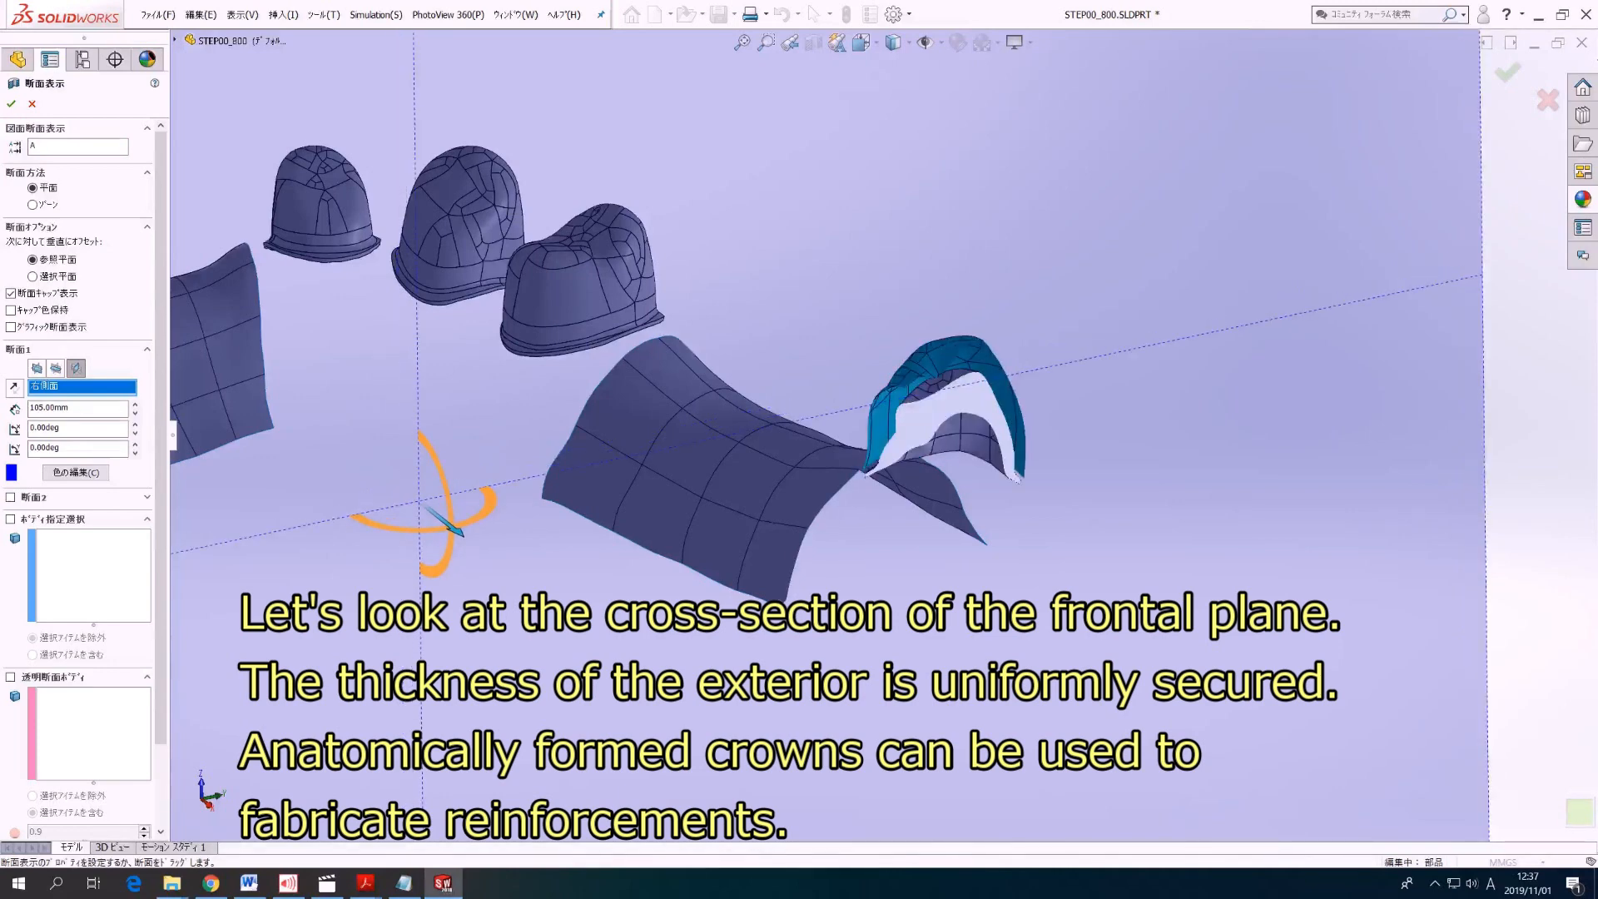
key("Up")
key("Up")
key("Up")
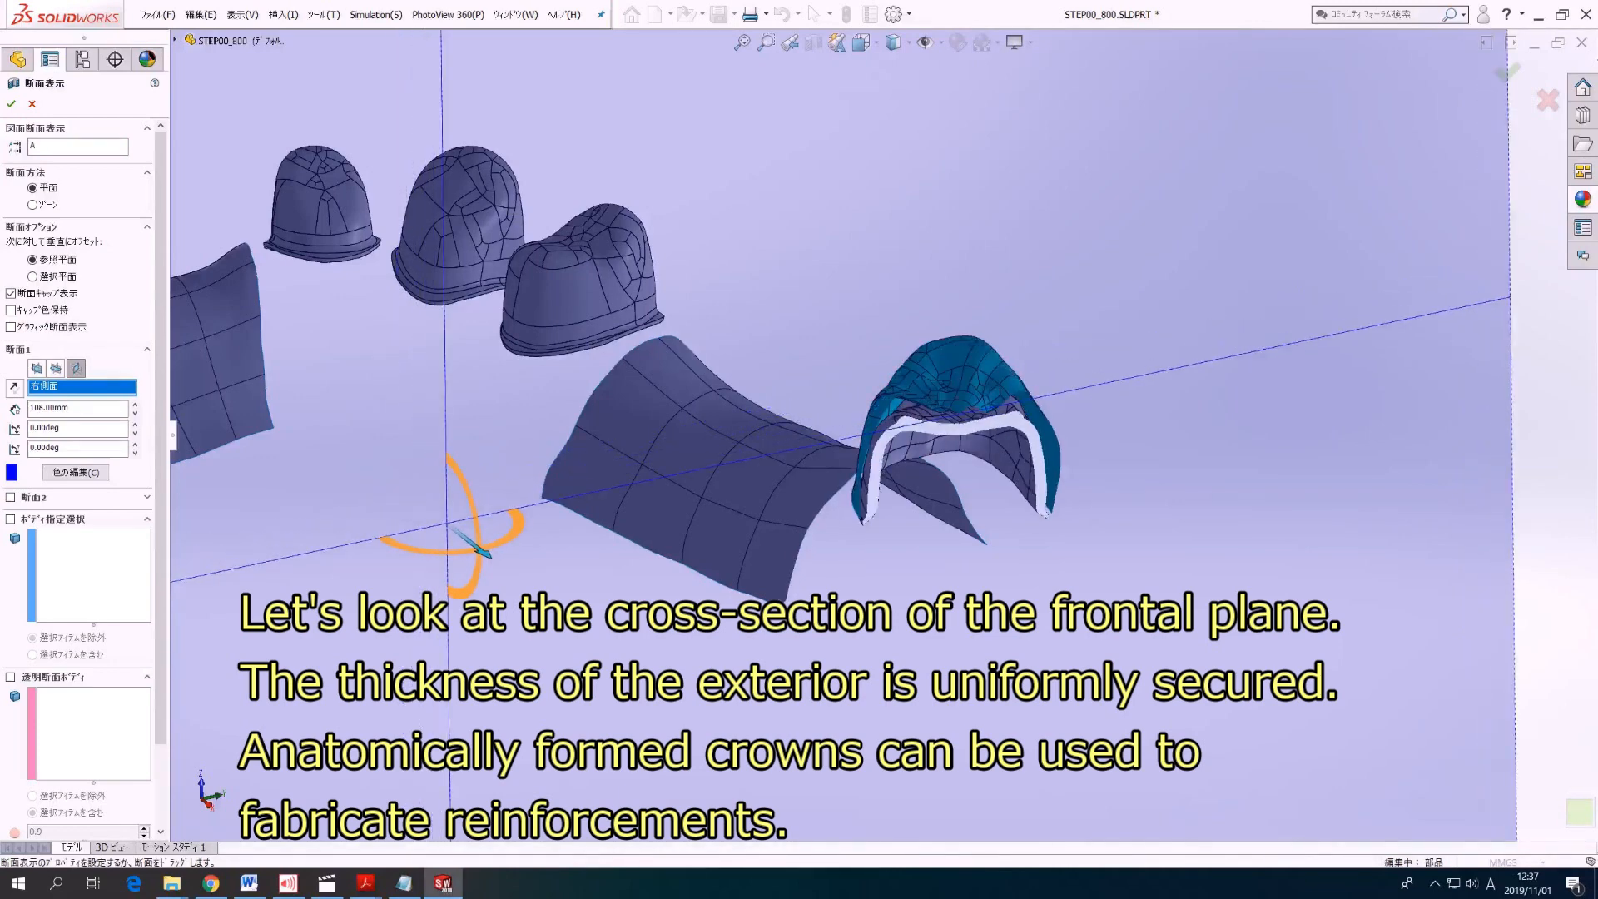
key("Up")
key("Up")
key("Up")
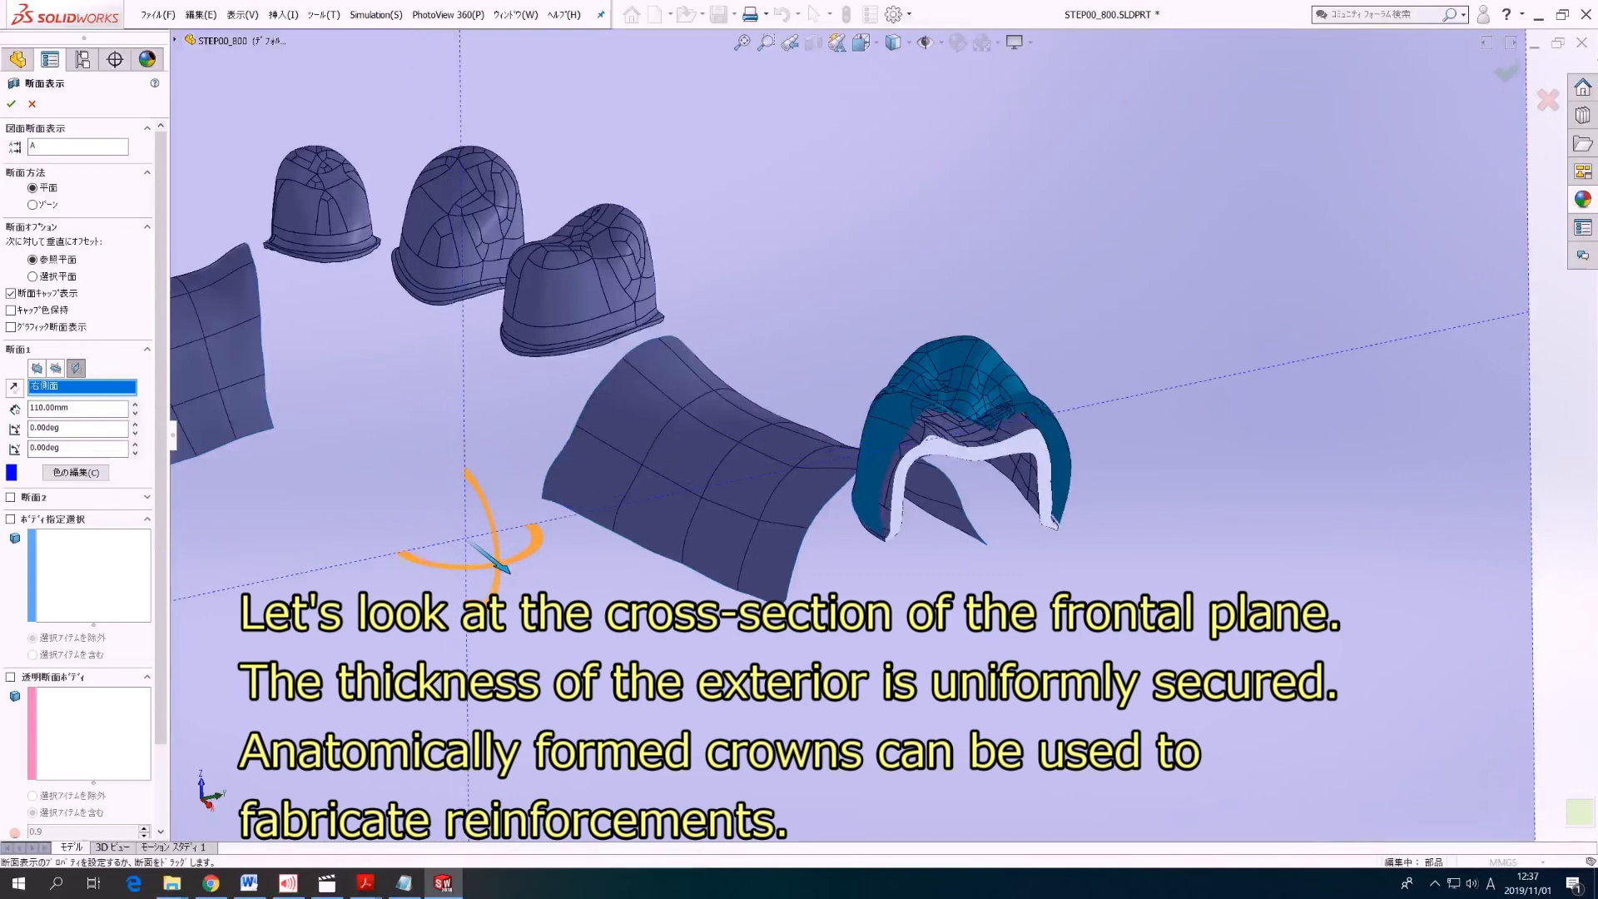
key("Up")
key("Up")
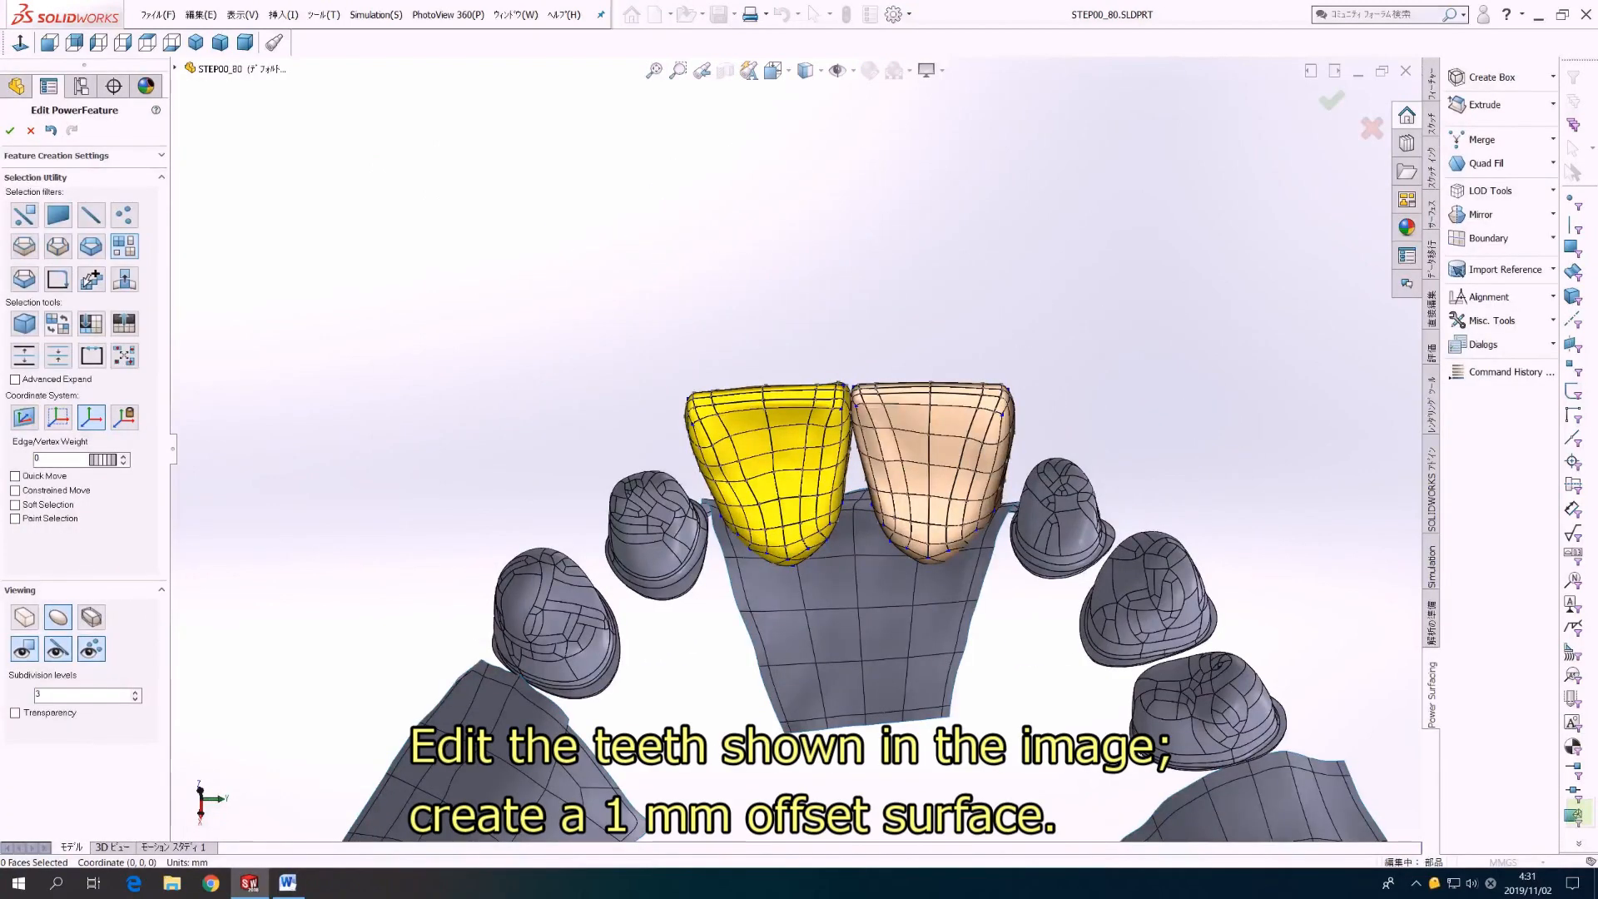
Step: Thicken the left-hand central incisor crown surface 1 mm inward to make an offset surface, and delete the original outer surface
left_click(770, 466)
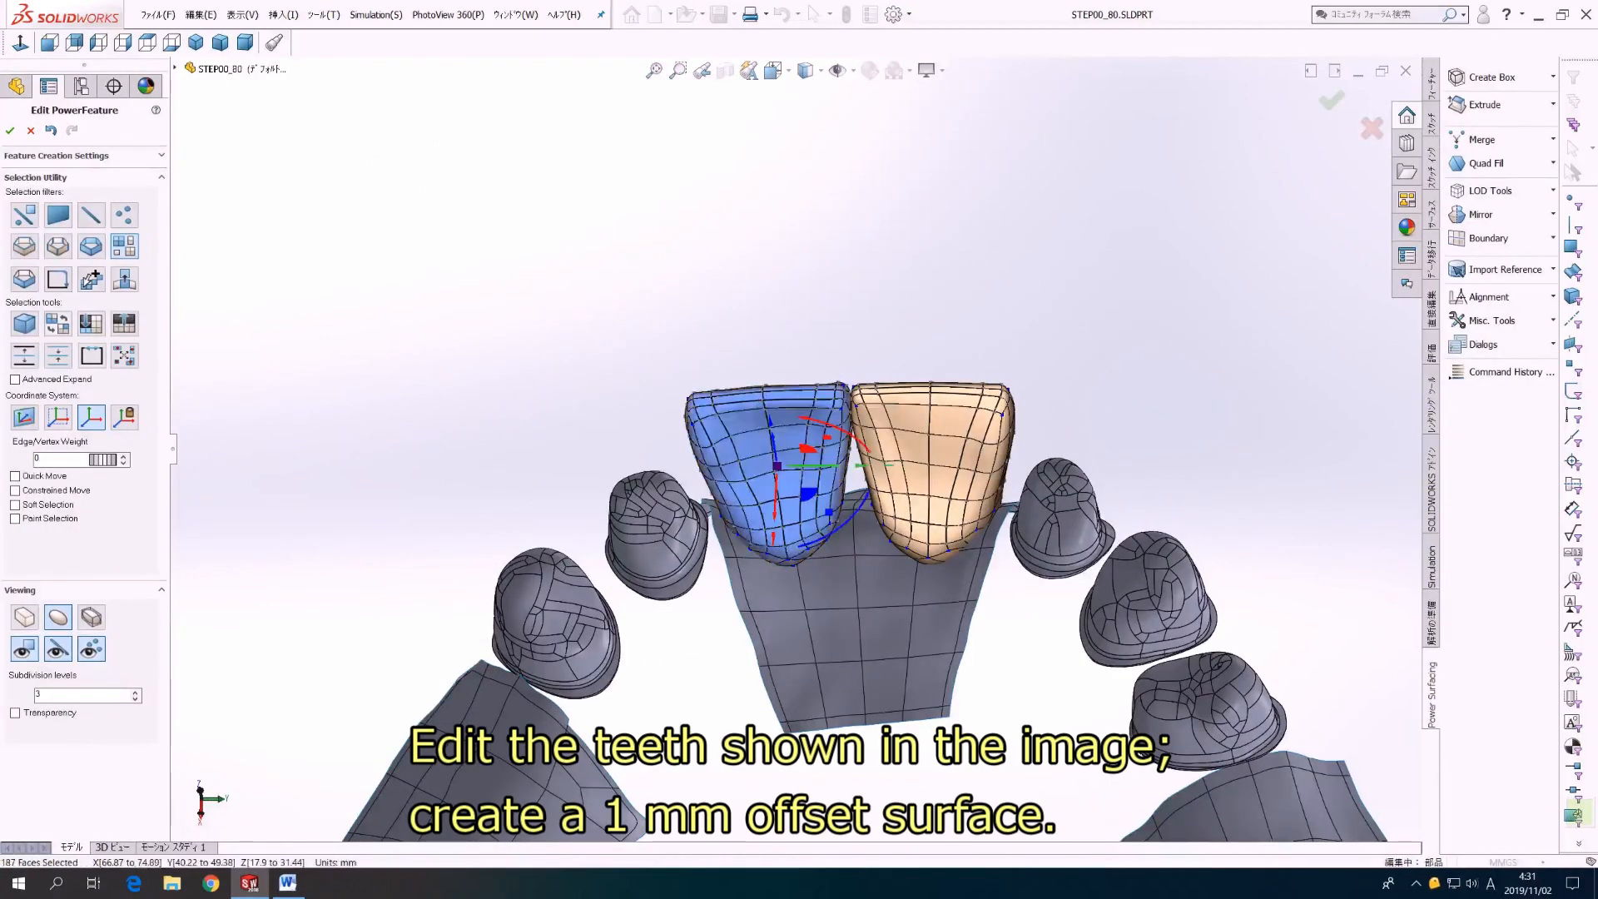
left_click(324, 14)
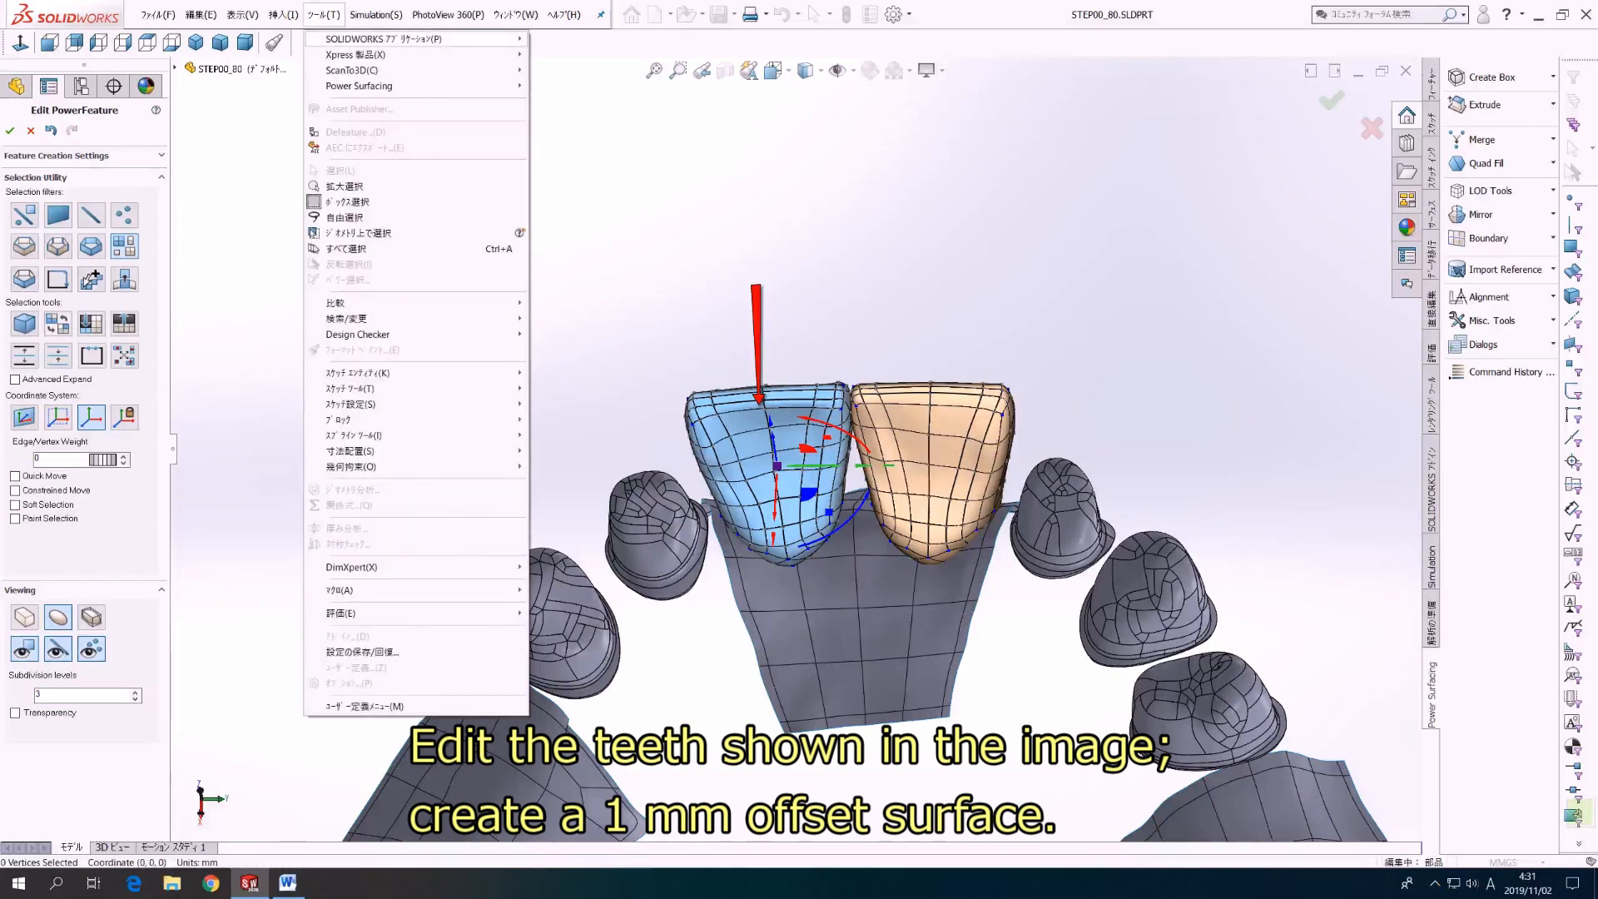
mouse_move(359, 86)
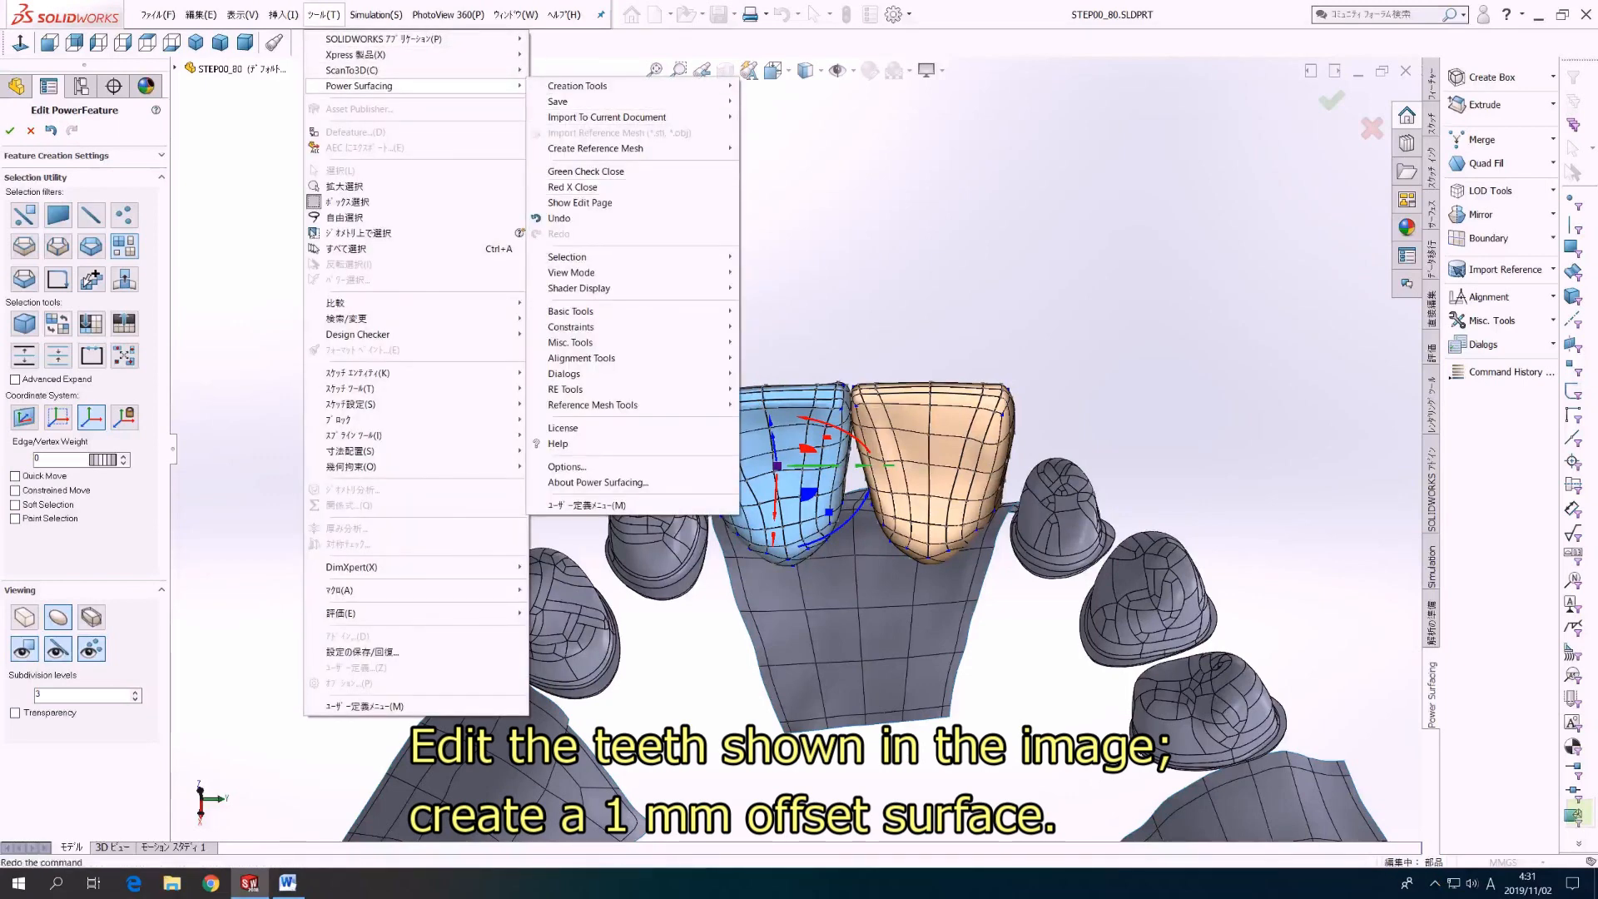
mouse_move(582, 342)
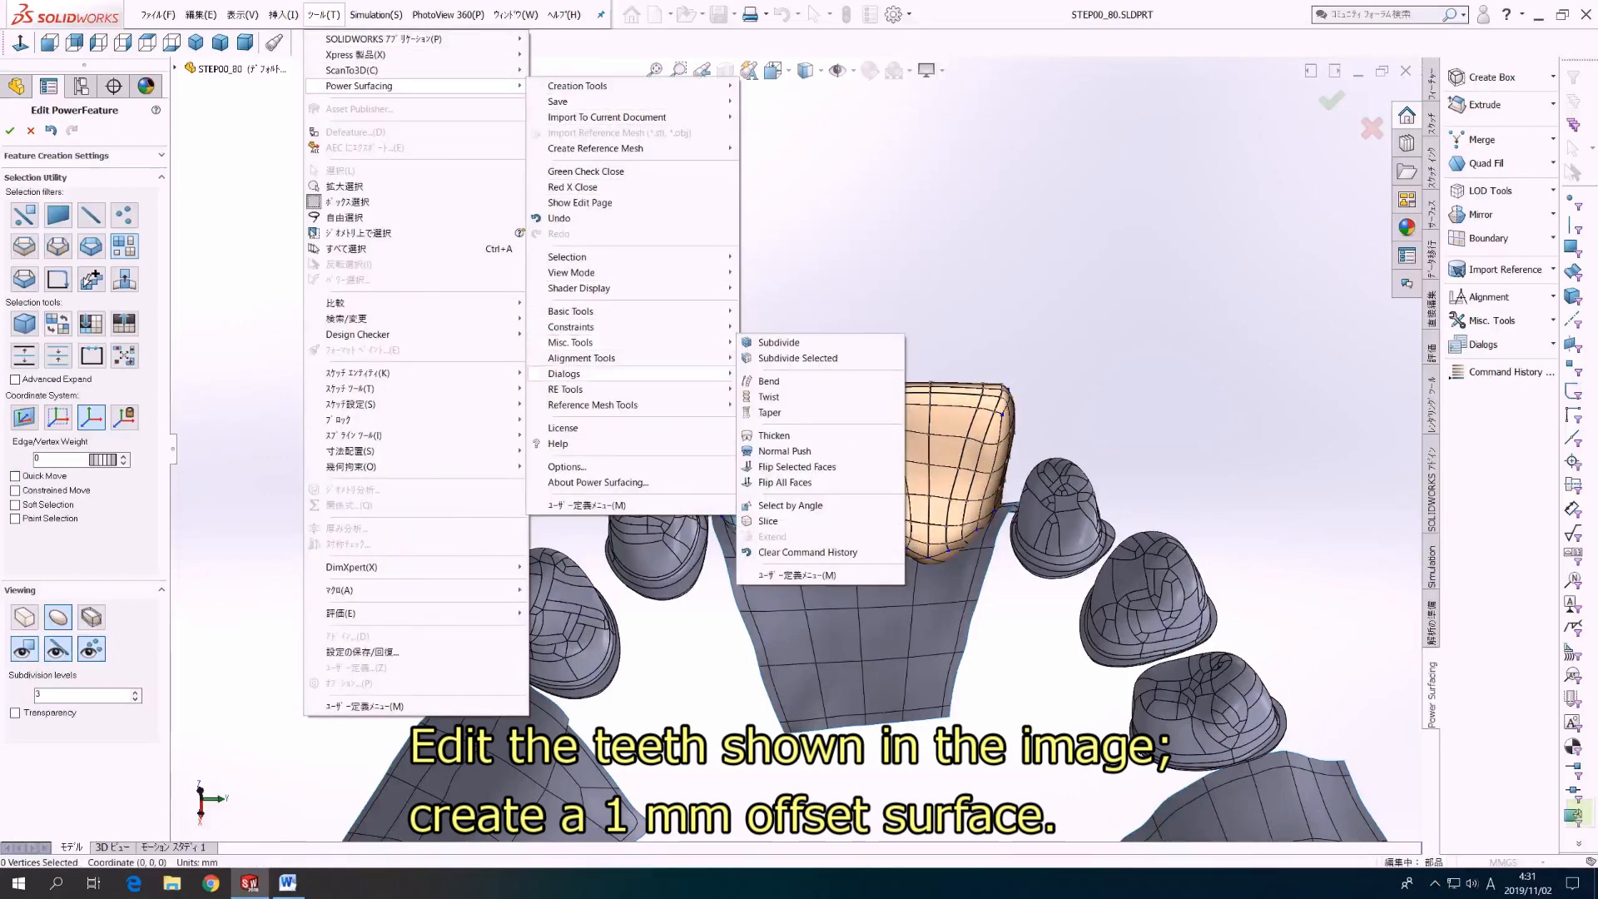
left_click(774, 435)
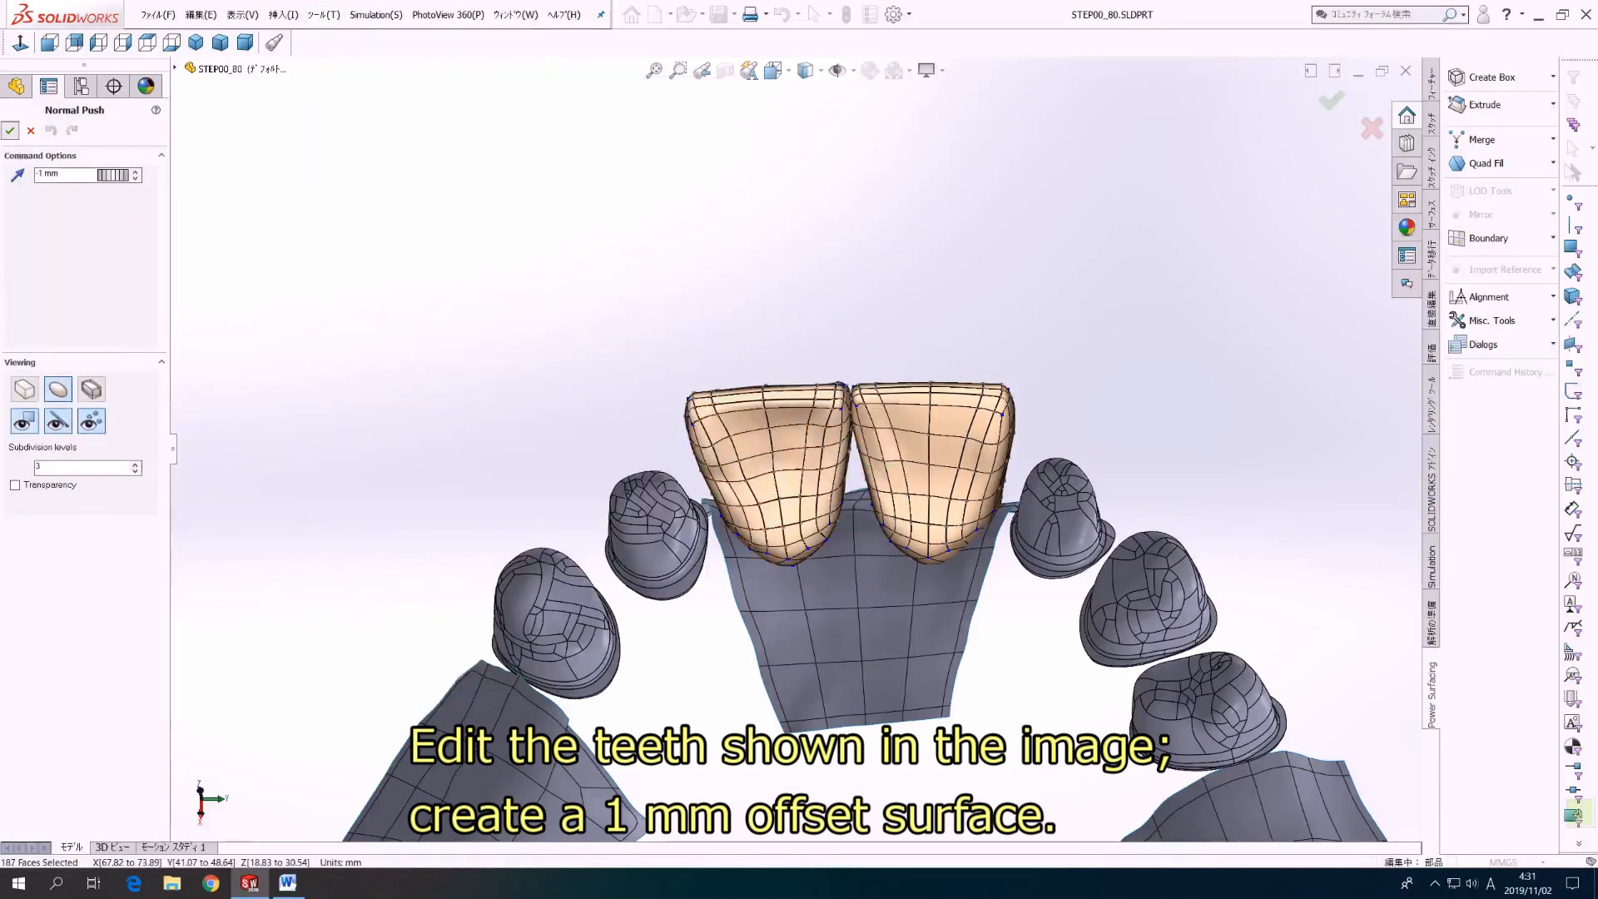
left_click(10, 130)
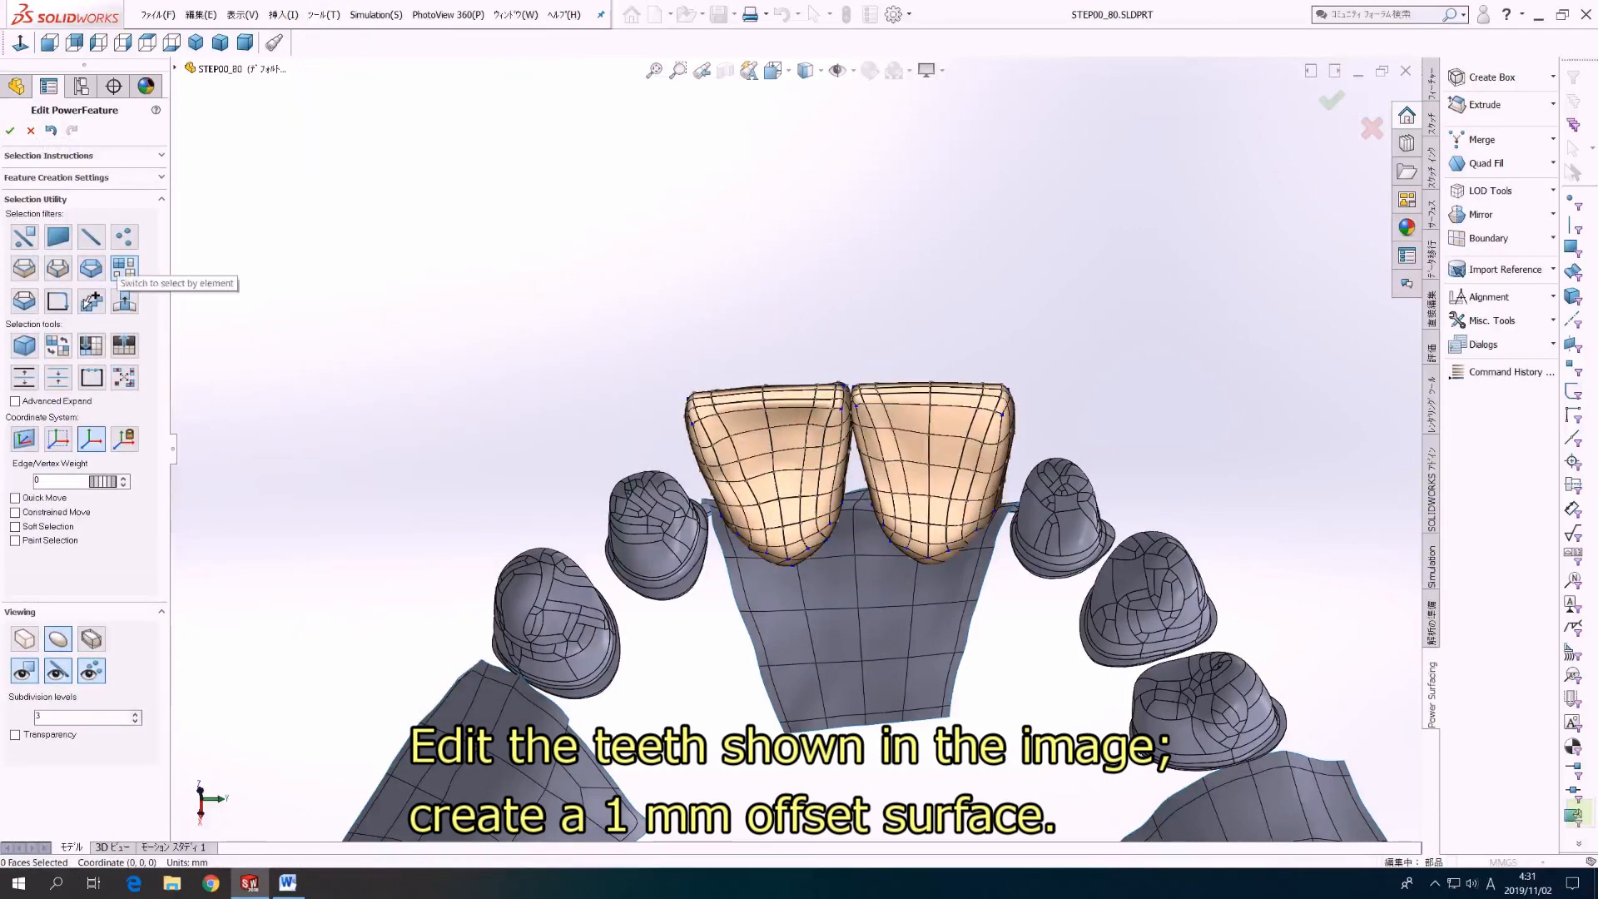
left_click(774, 458)
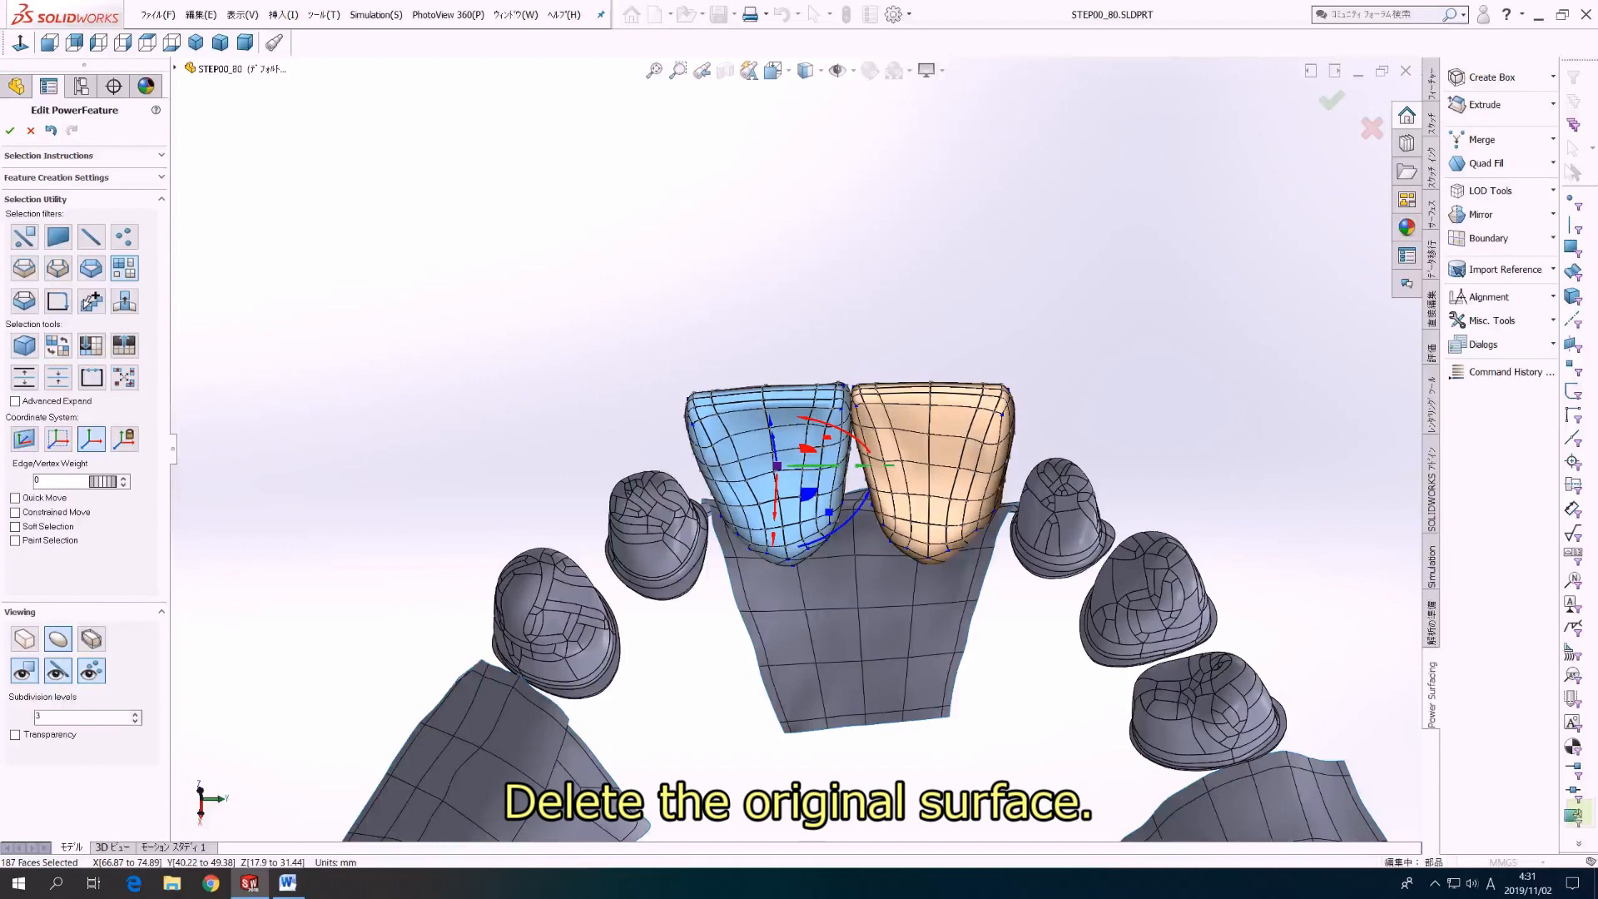
key("Delete")
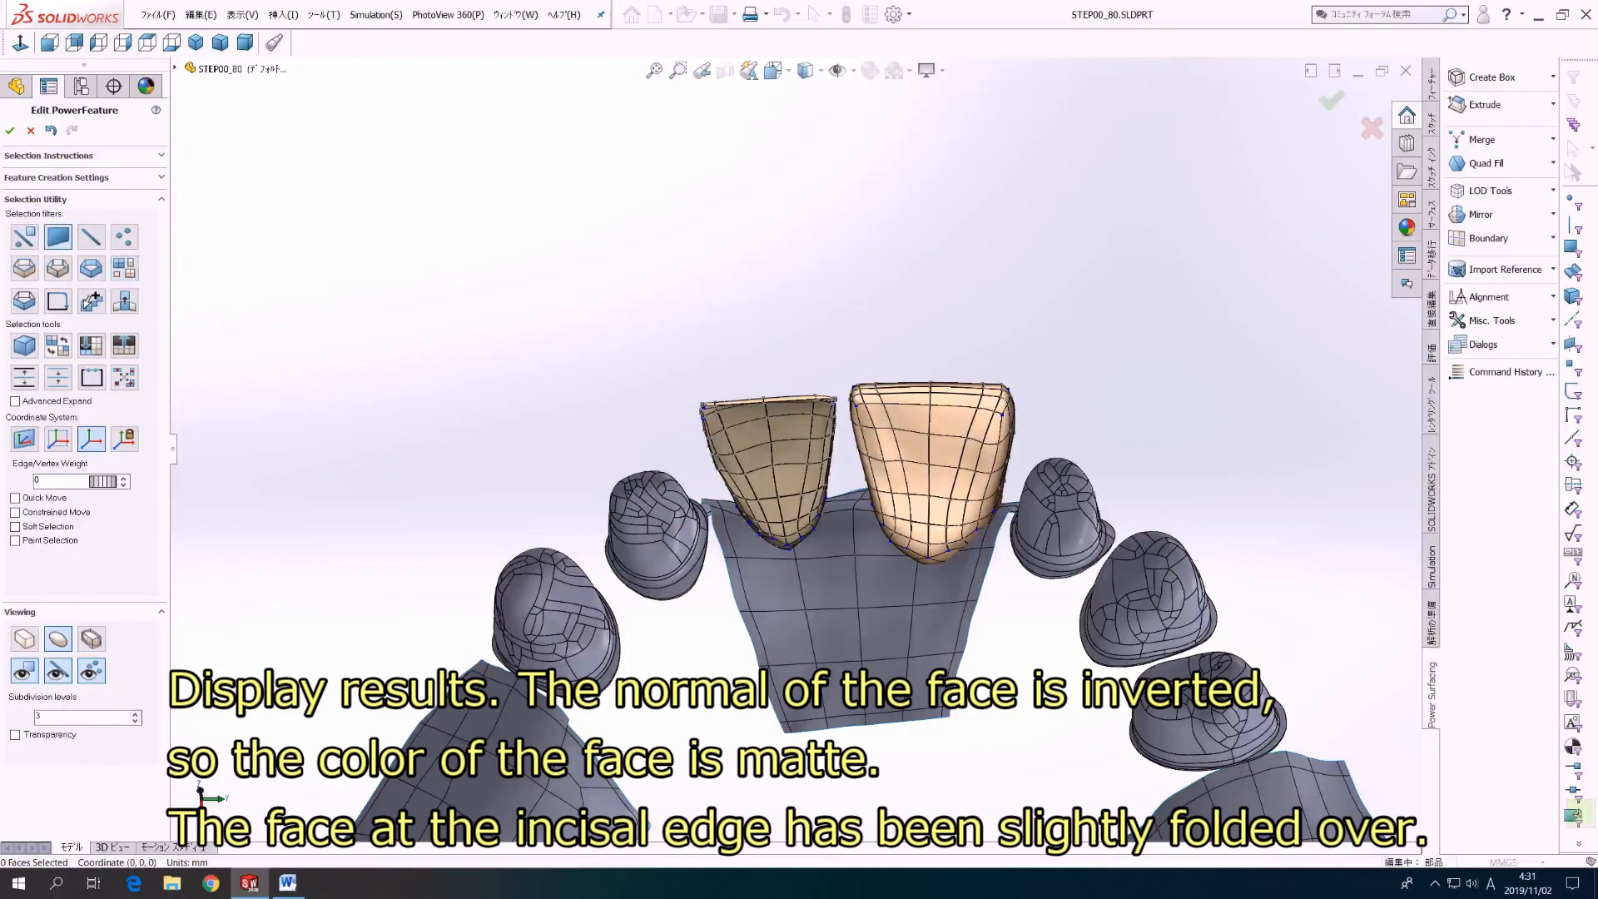
Step: Relax the folded faces along the incisal edge of the offset incisor surface at level 300
scroll(748, 346, "down", 4)
scroll(780, 398, "up", 3)
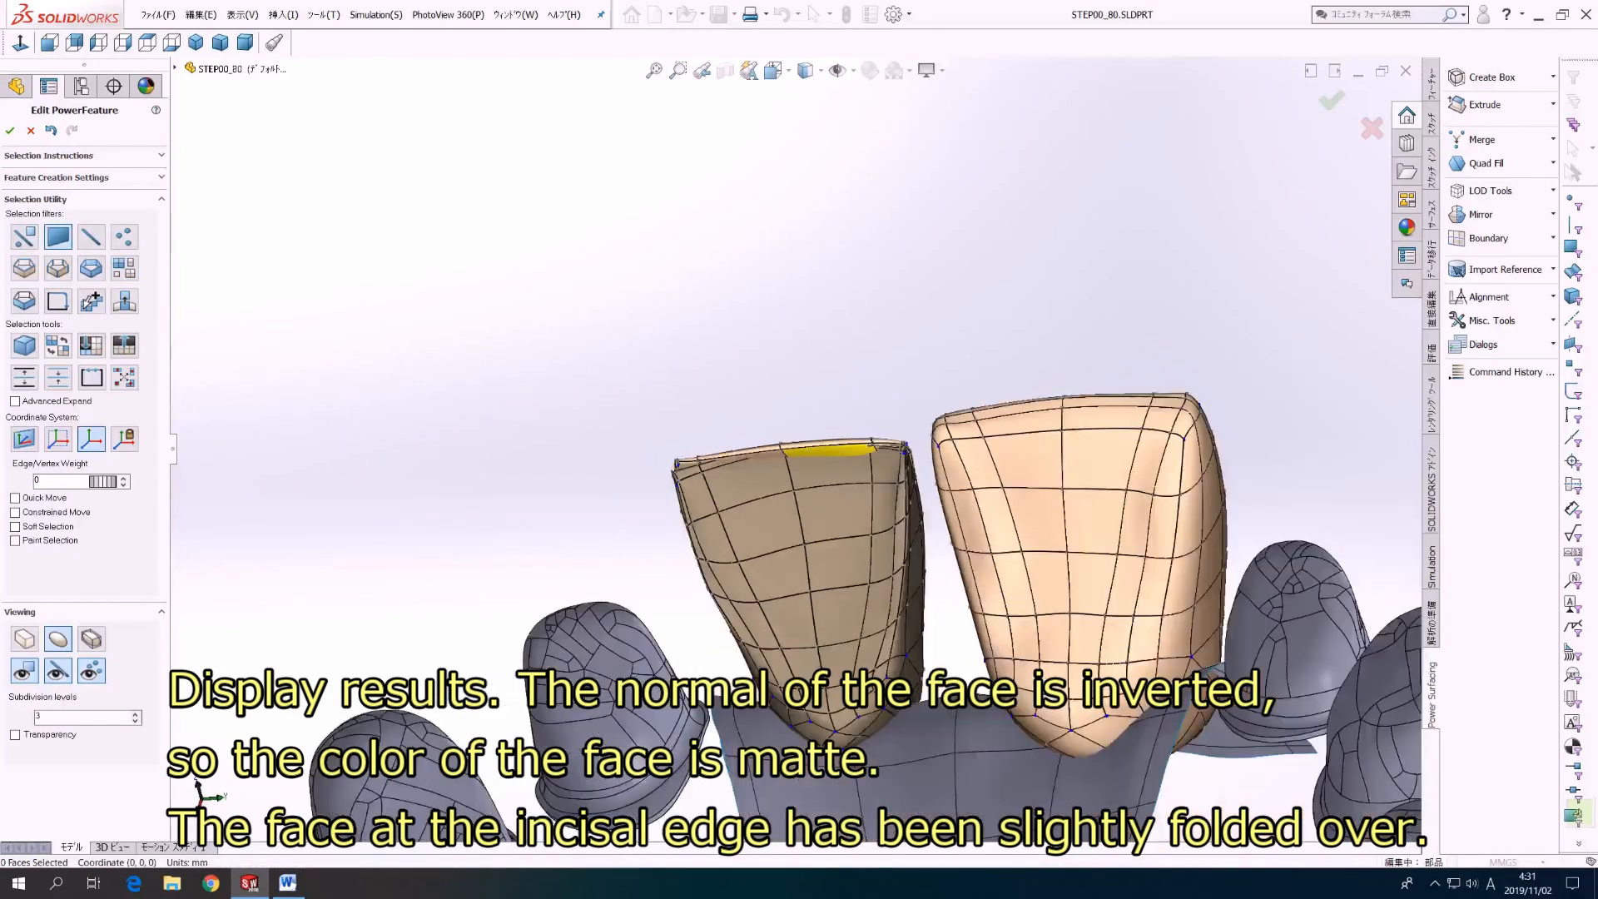
mouse_move(780, 449)
middle_mouse_down()
mouse_move(799, 457)
mouse_move(770, 479)
mouse_move(833, 466)
mouse_move(804, 470)
mouse_move(770, 404)
mouse_move(778, 470)
middle_mouse_up()
double_click(828, 500)
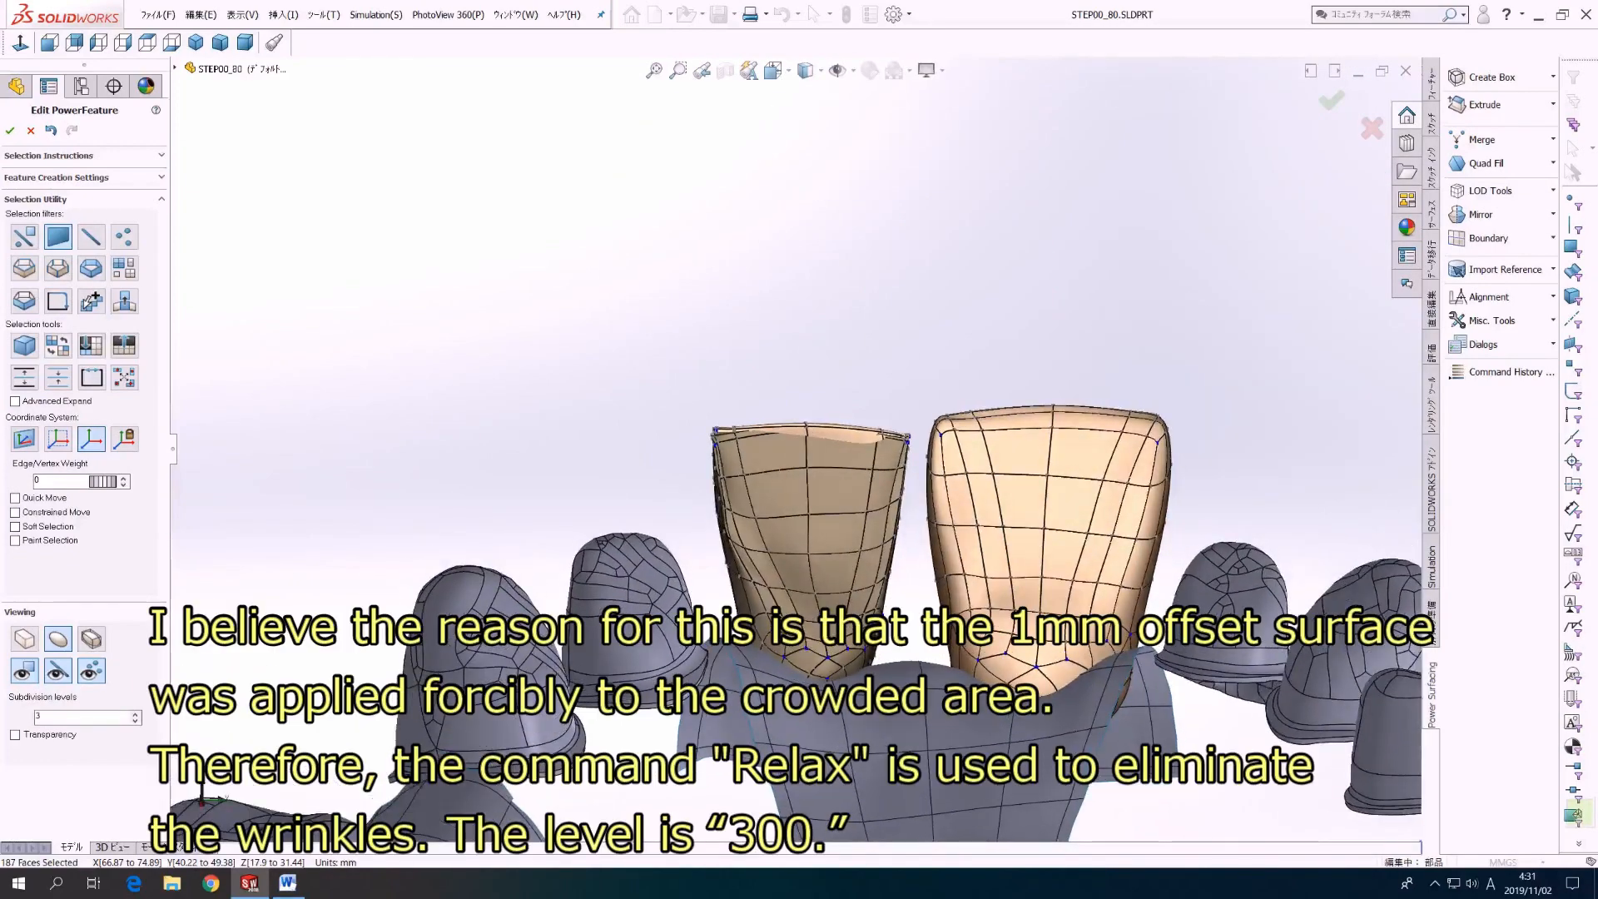
left_click_drag(660, 351, 923, 460)
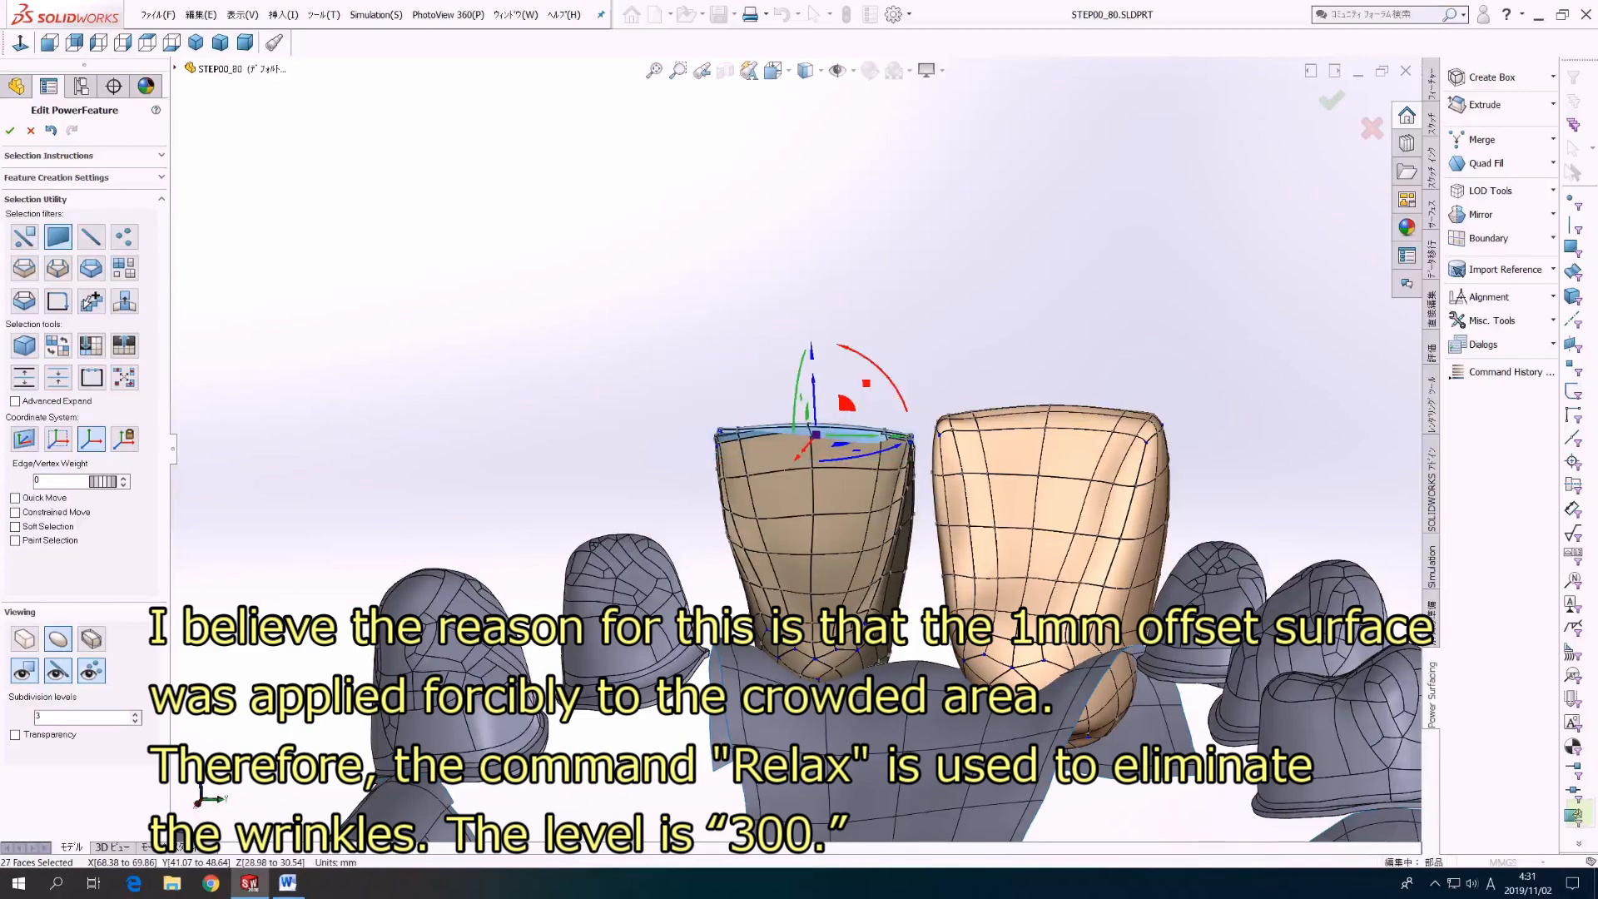
middle_click_drag(923, 460, 953, 507)
middle_click_drag(757, 701, 761, 701)
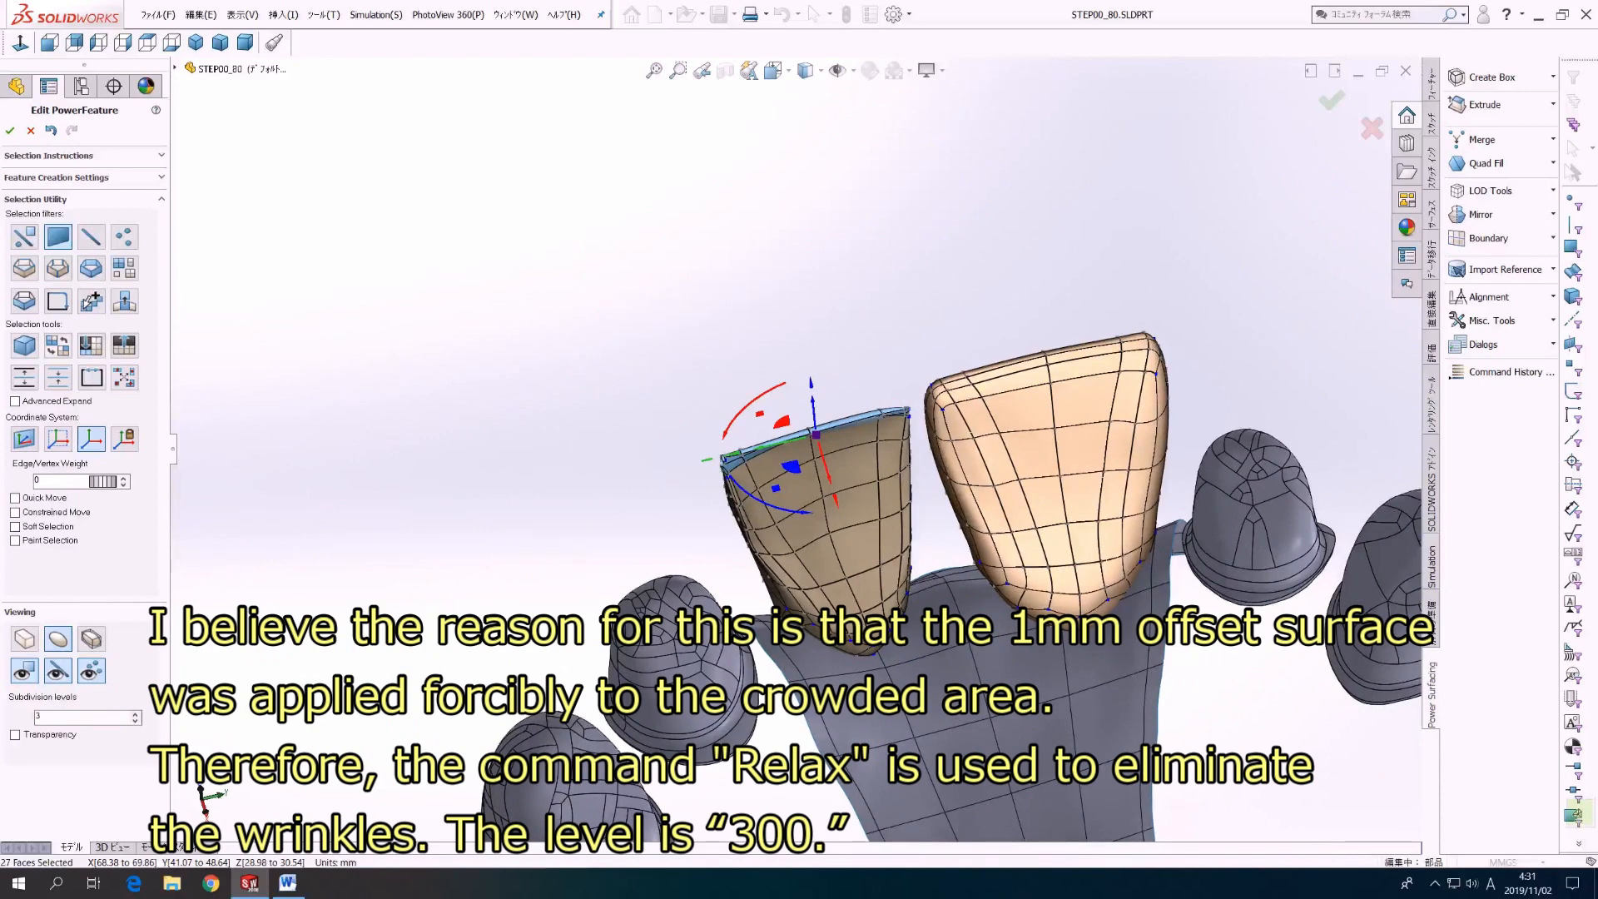
left_click(324, 15)
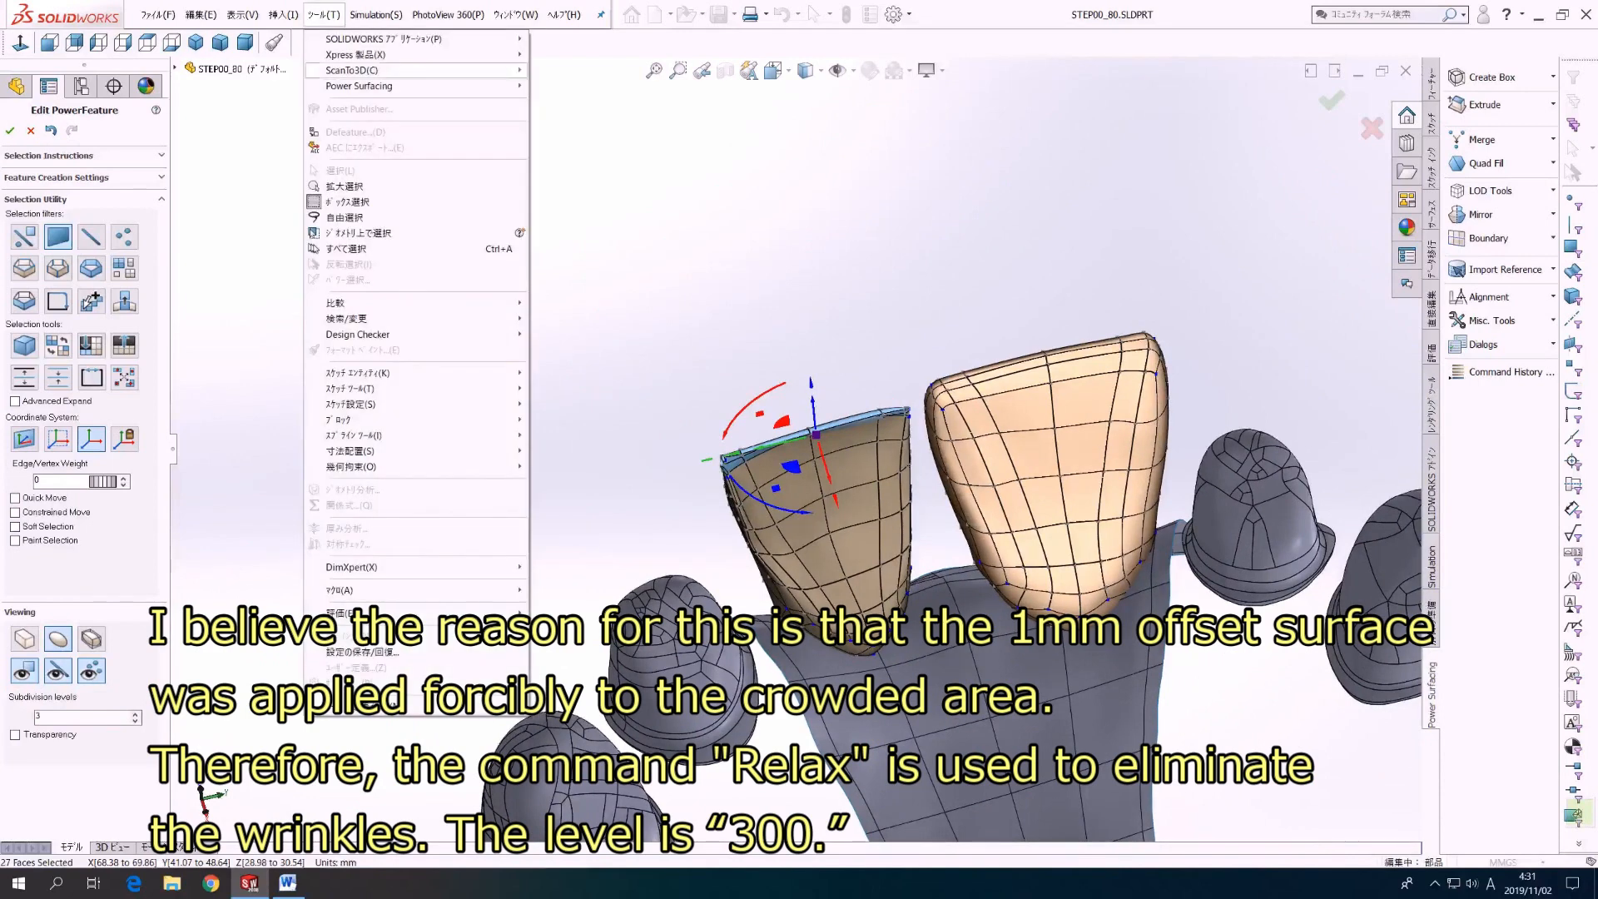
mouse_move(366, 86)
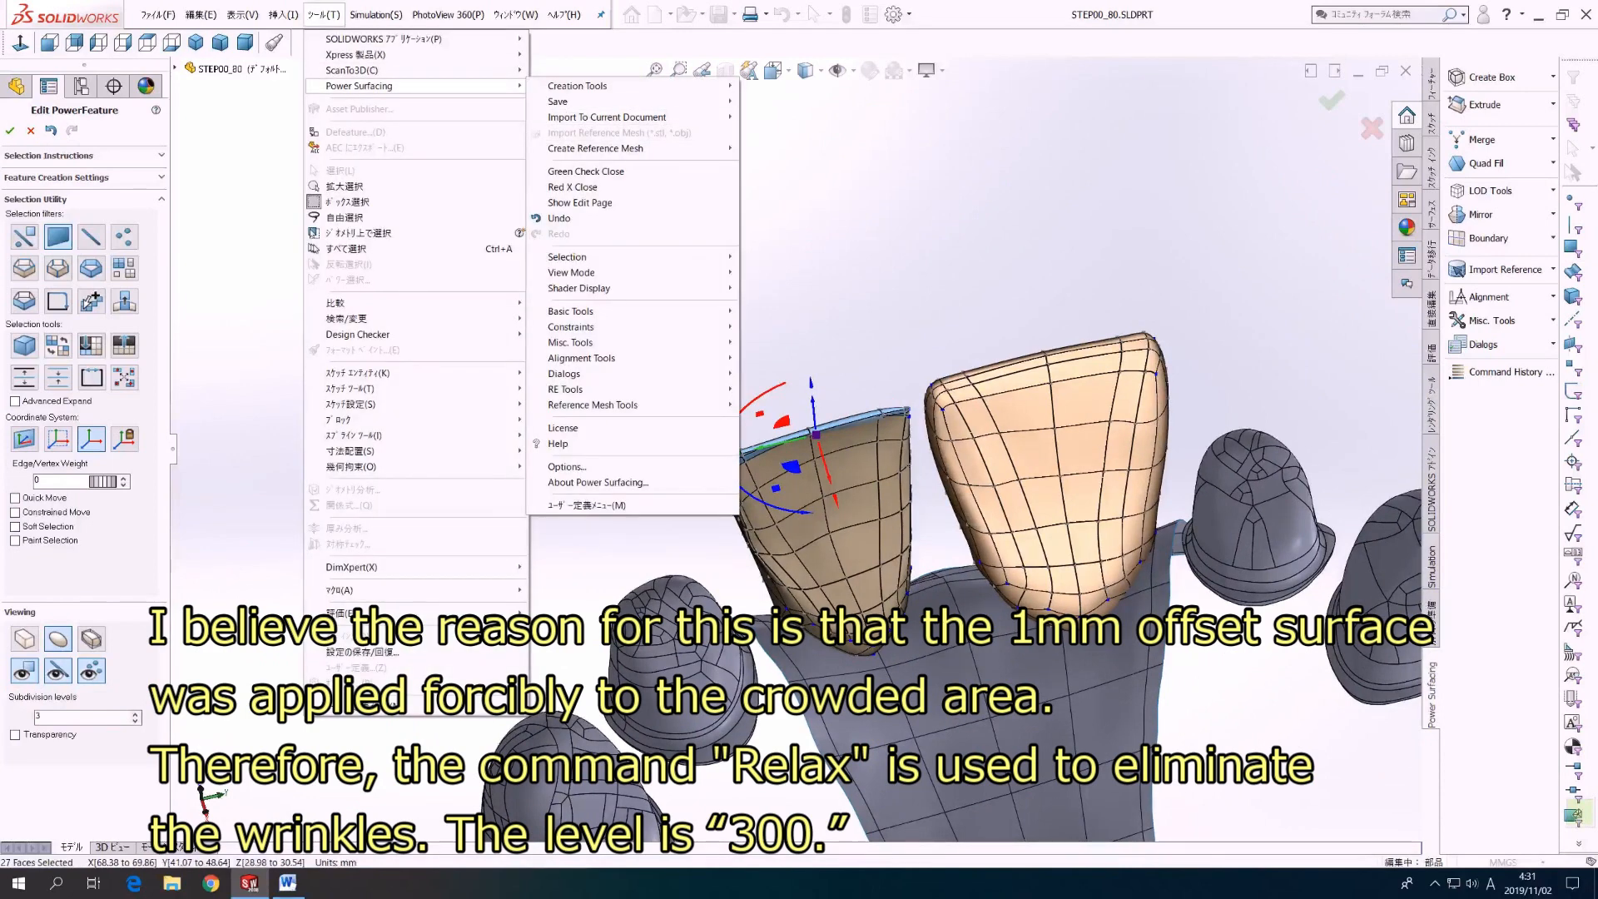
mouse_move(571, 310)
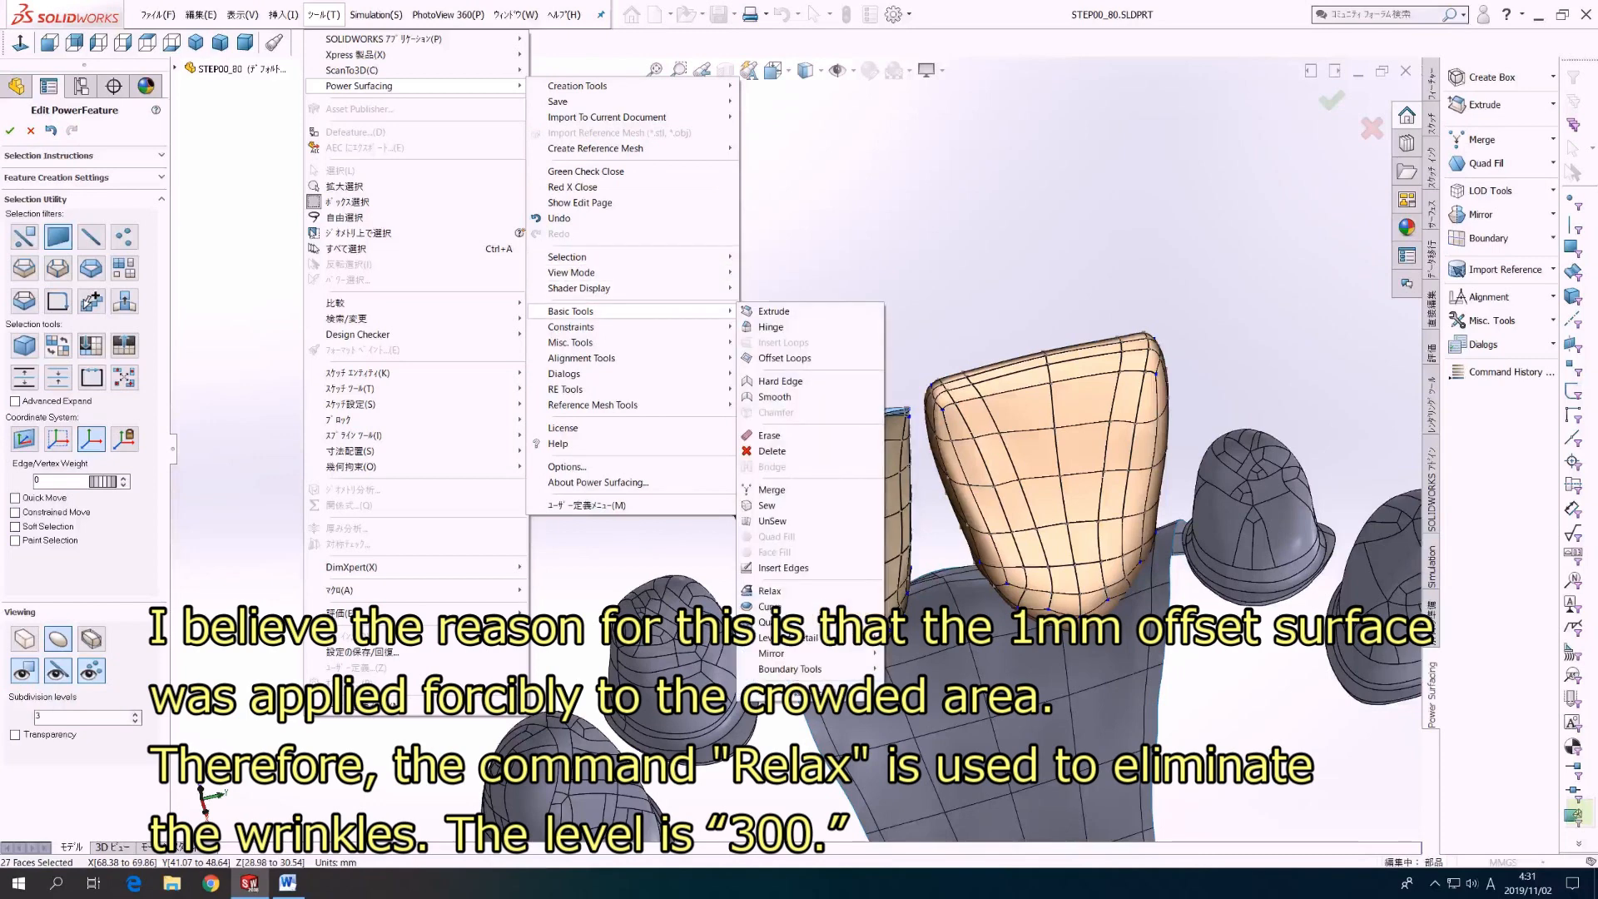
left_click(773, 591)
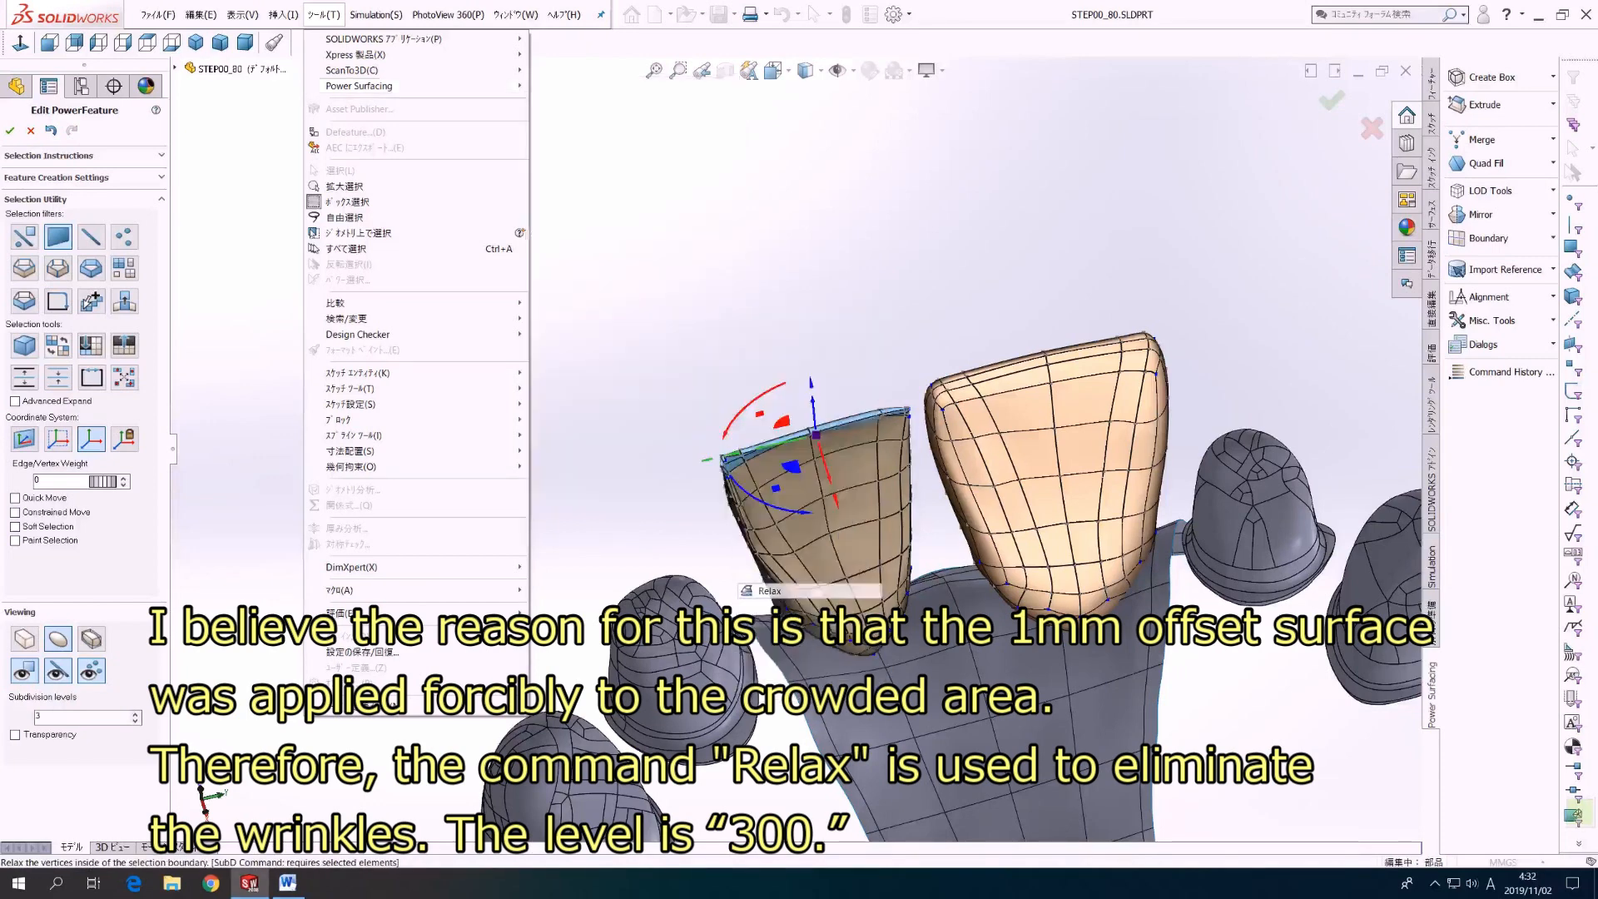
type("300")
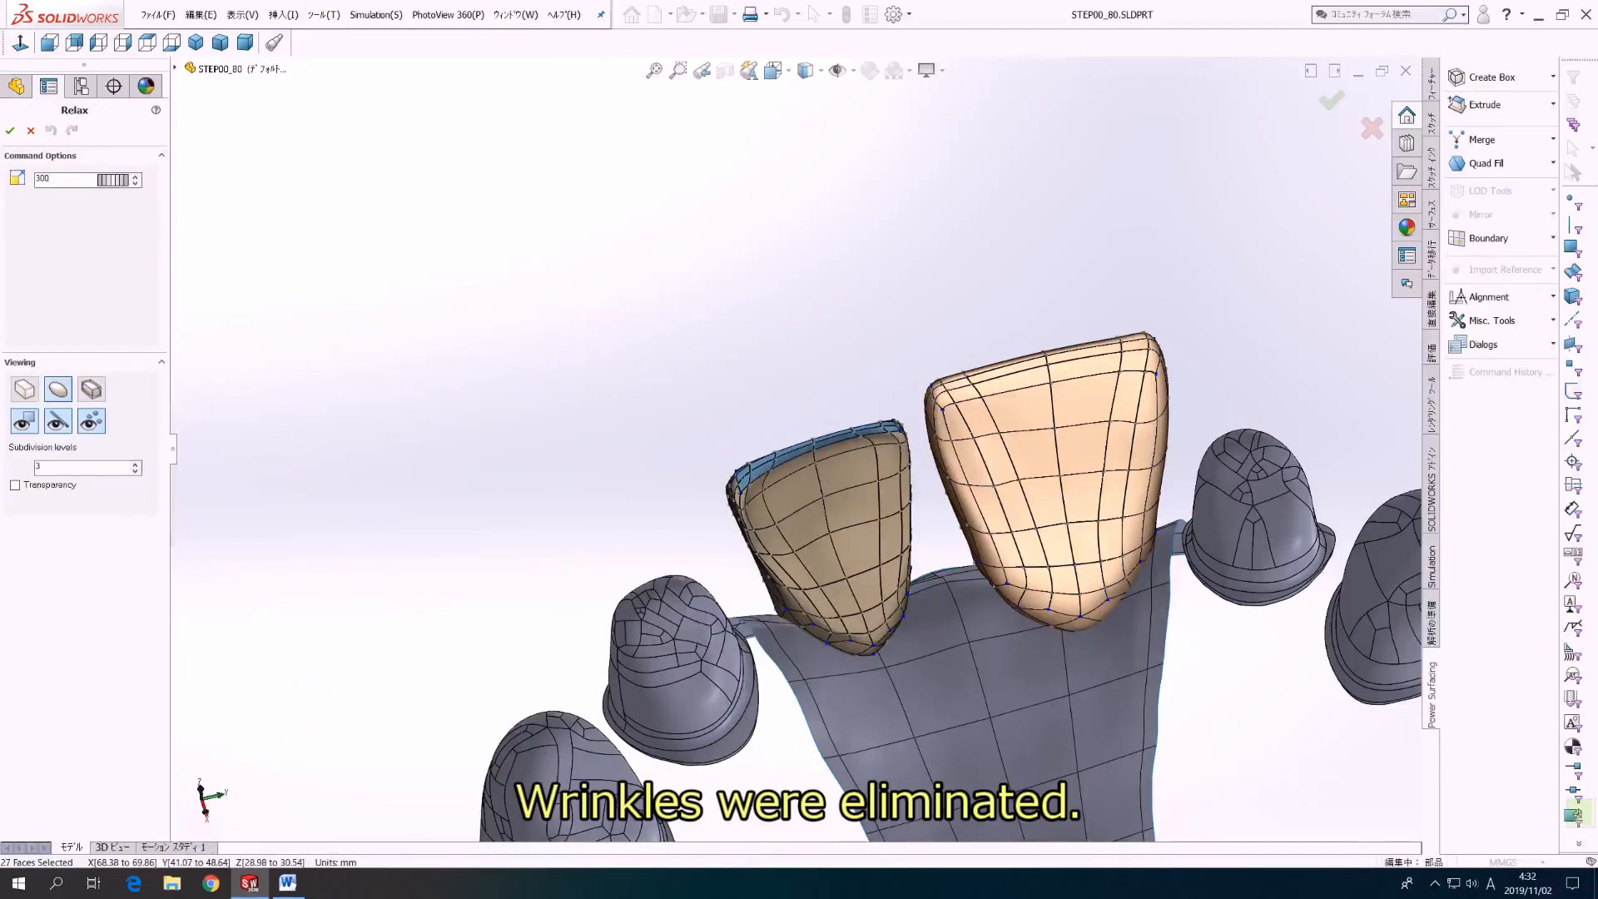
Step: Relax a wide area of faces around the offset incisor's basal surface at level 100, and flip the surface's normals
middle_click_drag(799, 533, 815, 466)
scroll(749, 599, "down", 3)
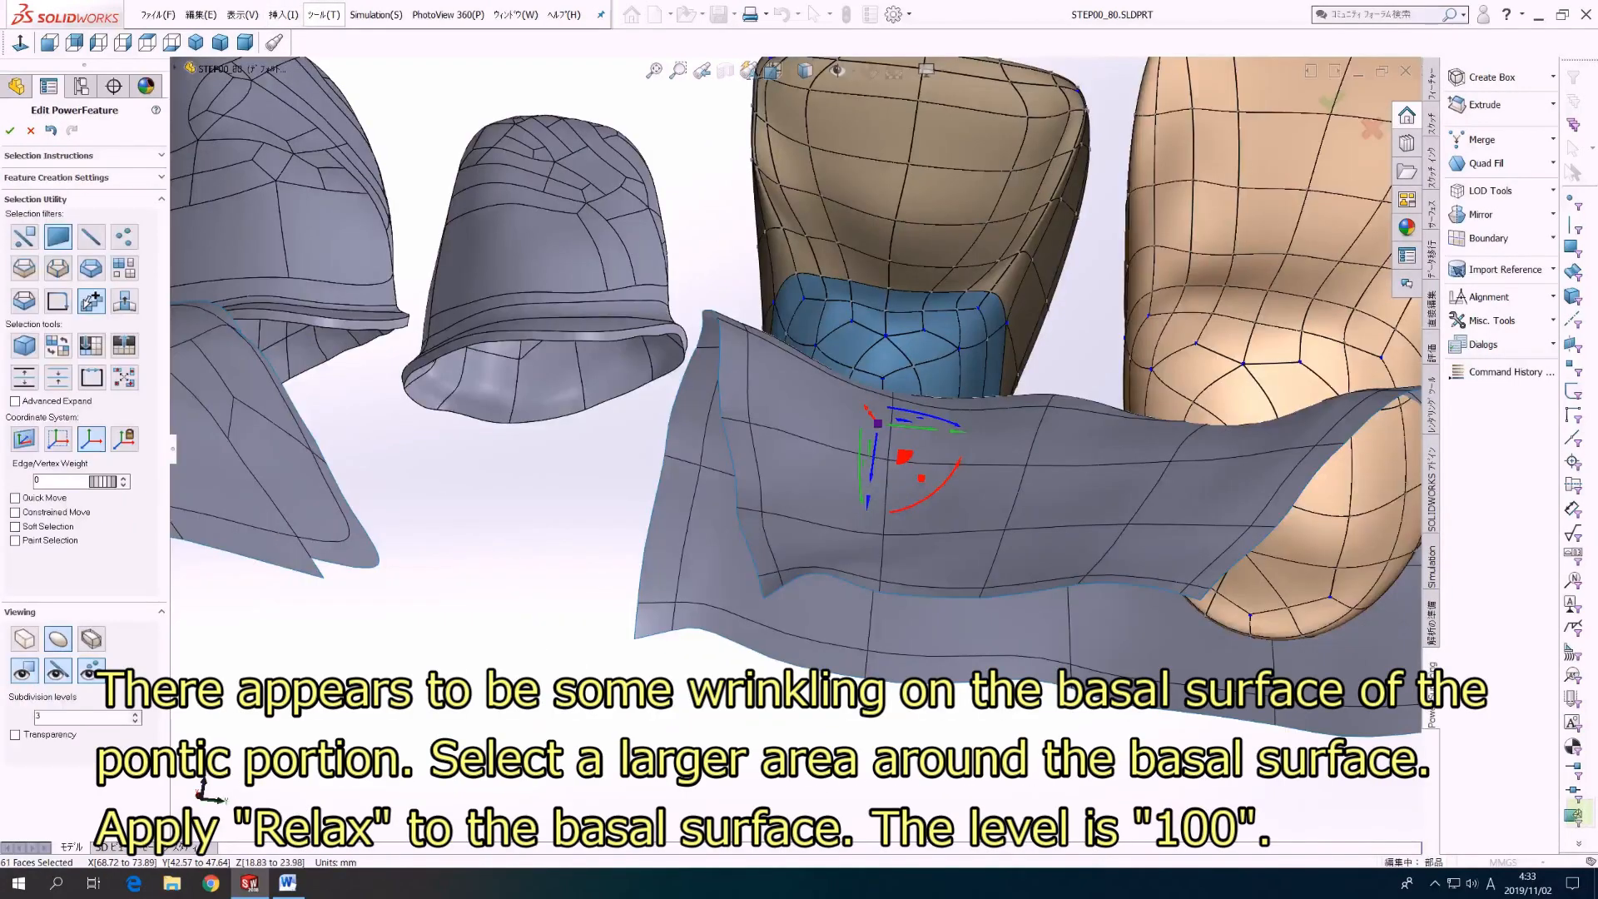
left_click(323, 14)
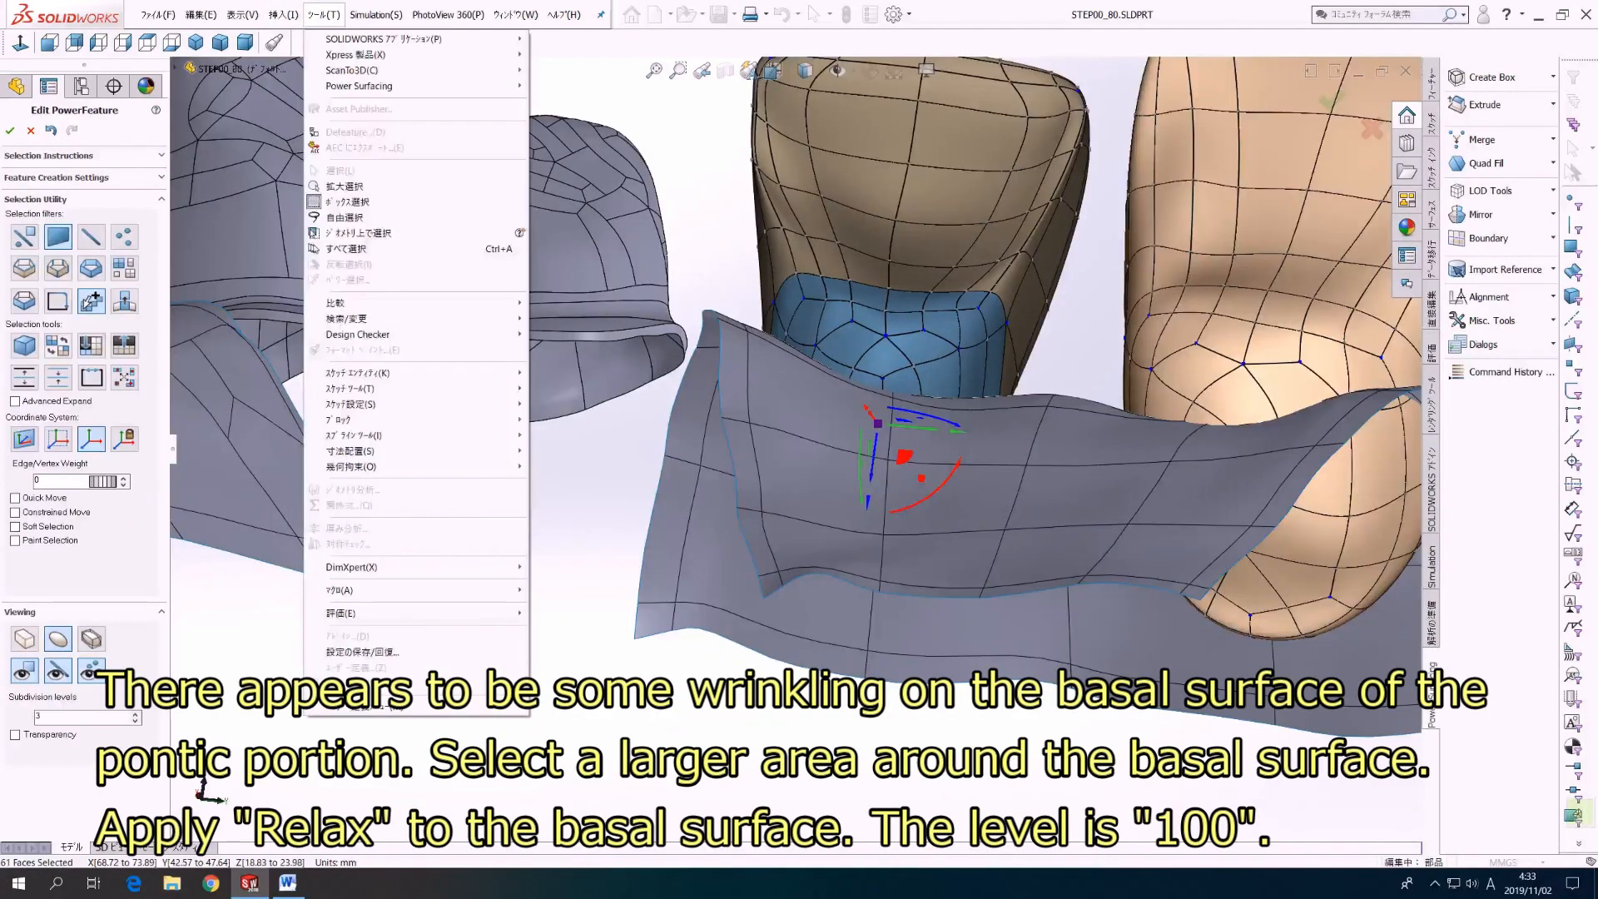
mouse_move(375, 86)
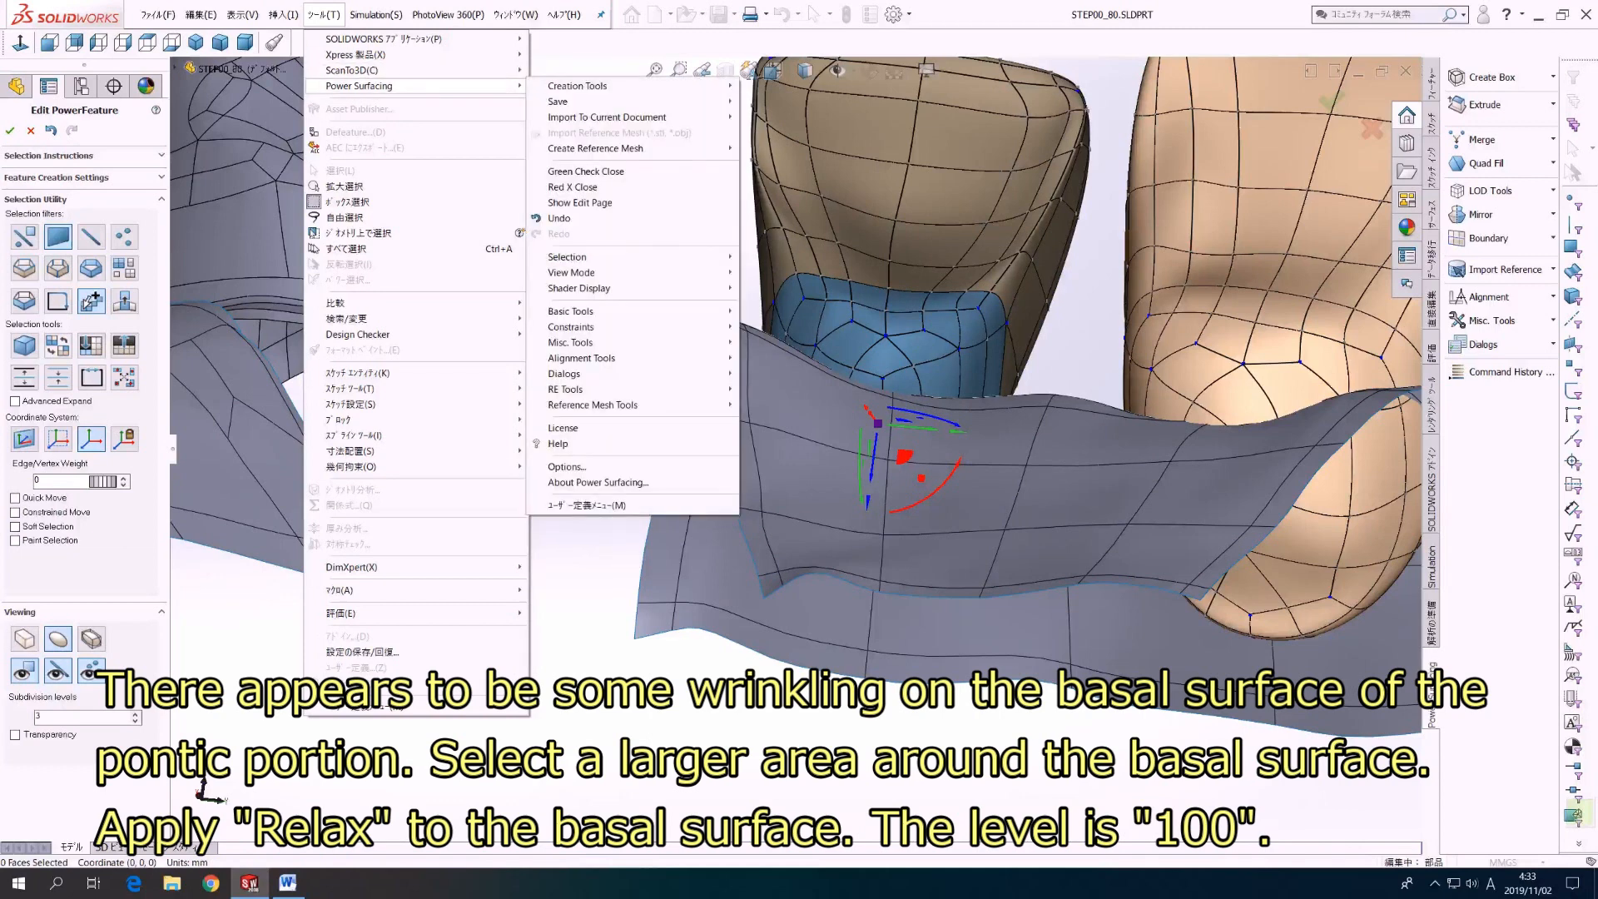
mouse_move(575, 311)
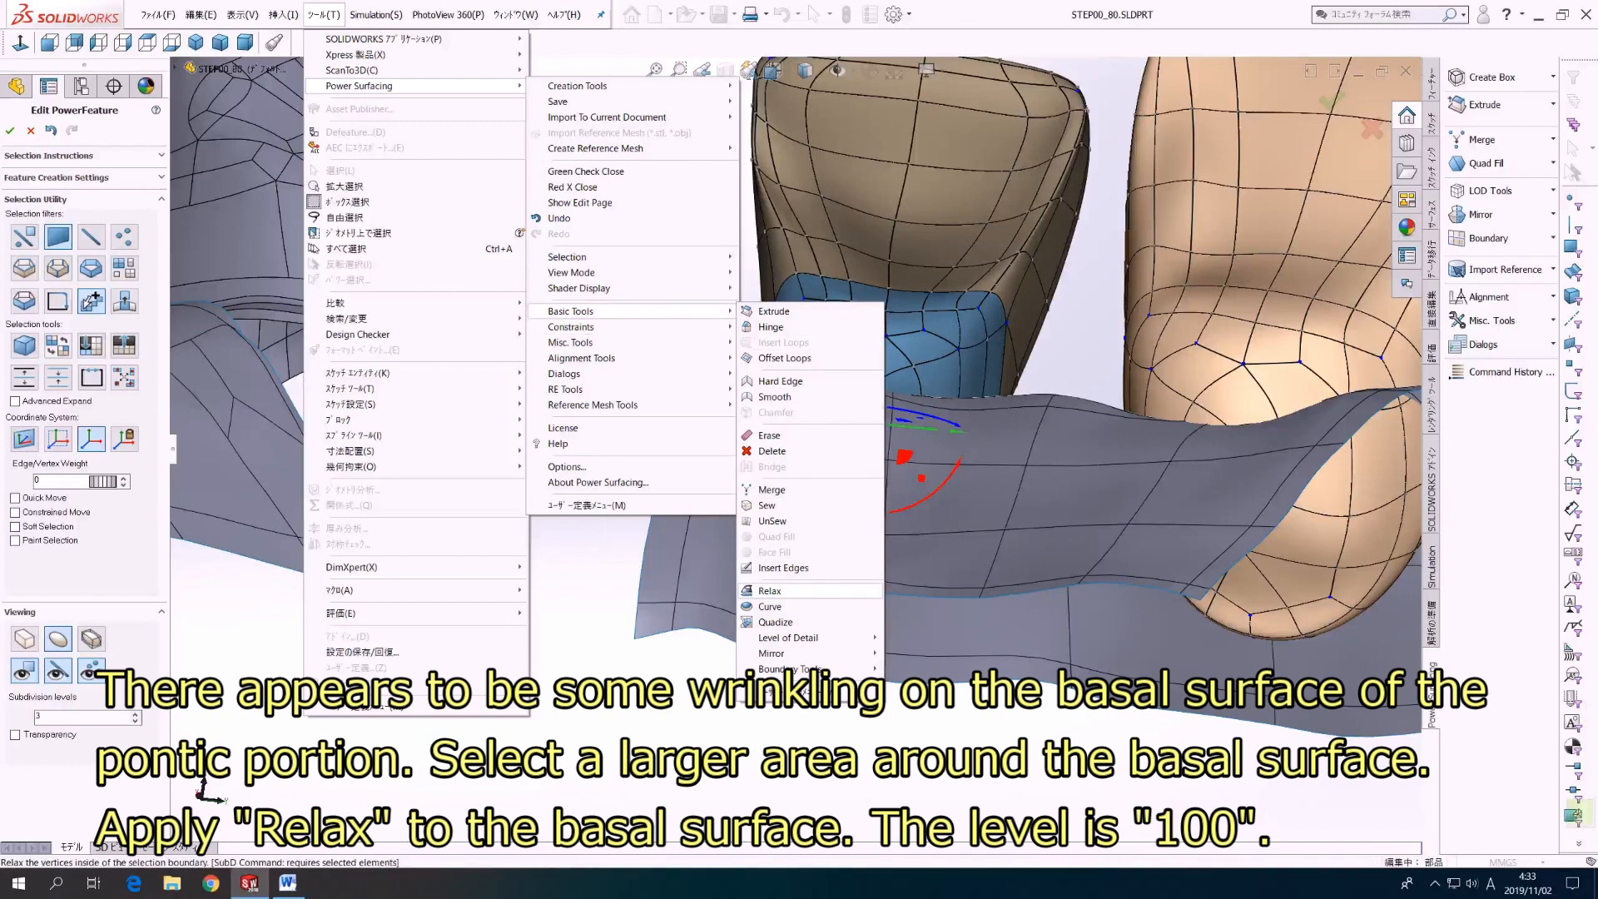
left_click(770, 590)
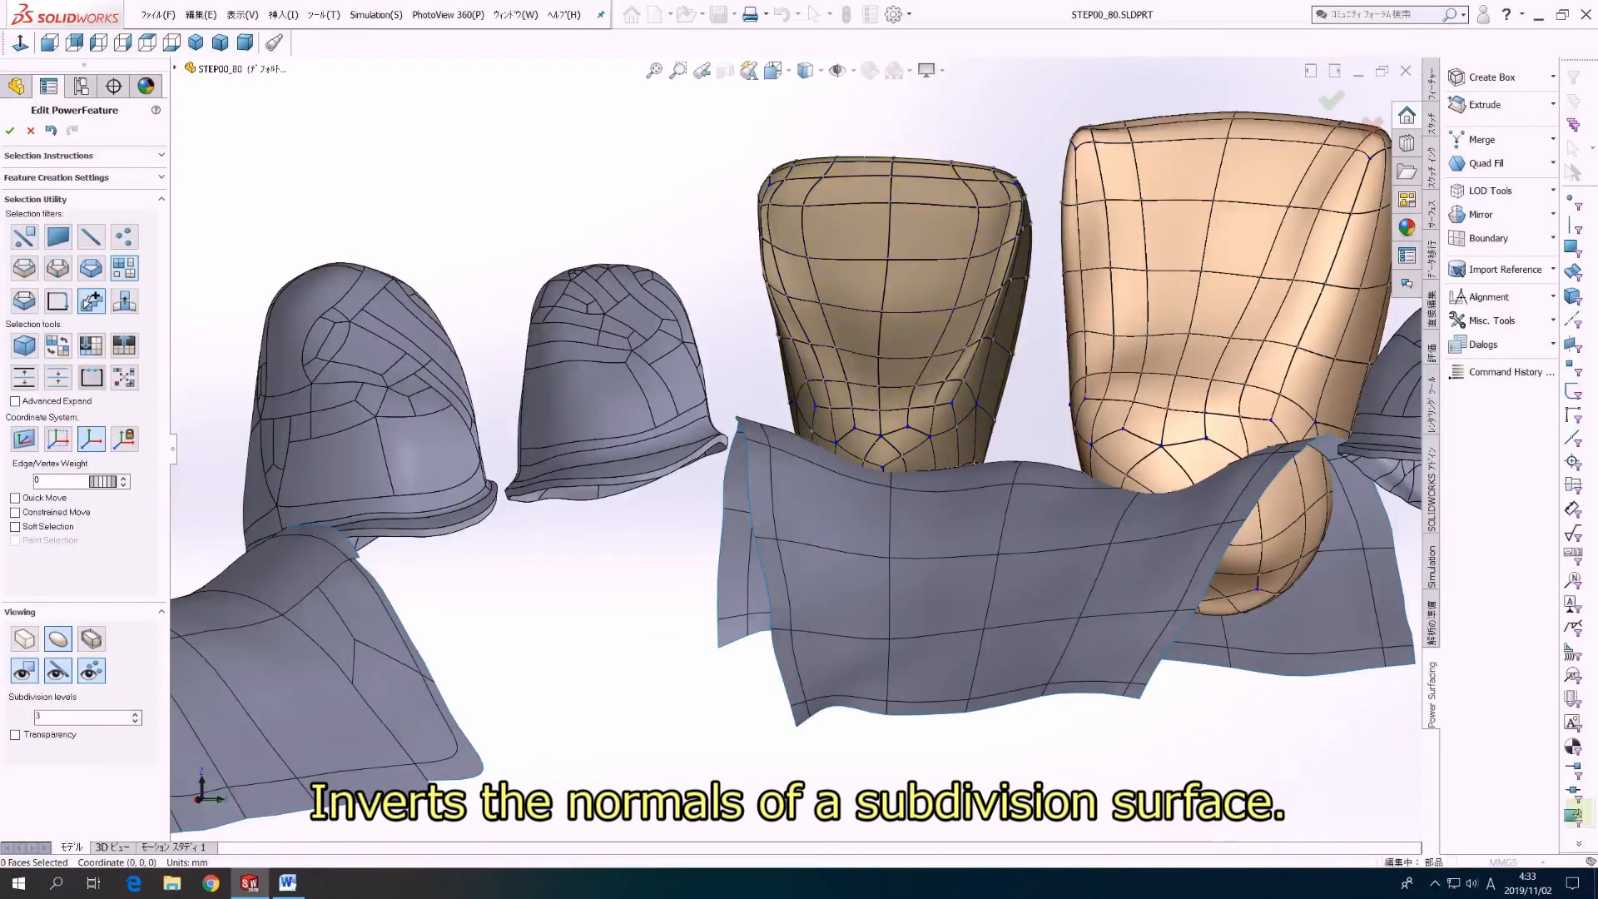
middle_click_drag(799, 450, 770, 453)
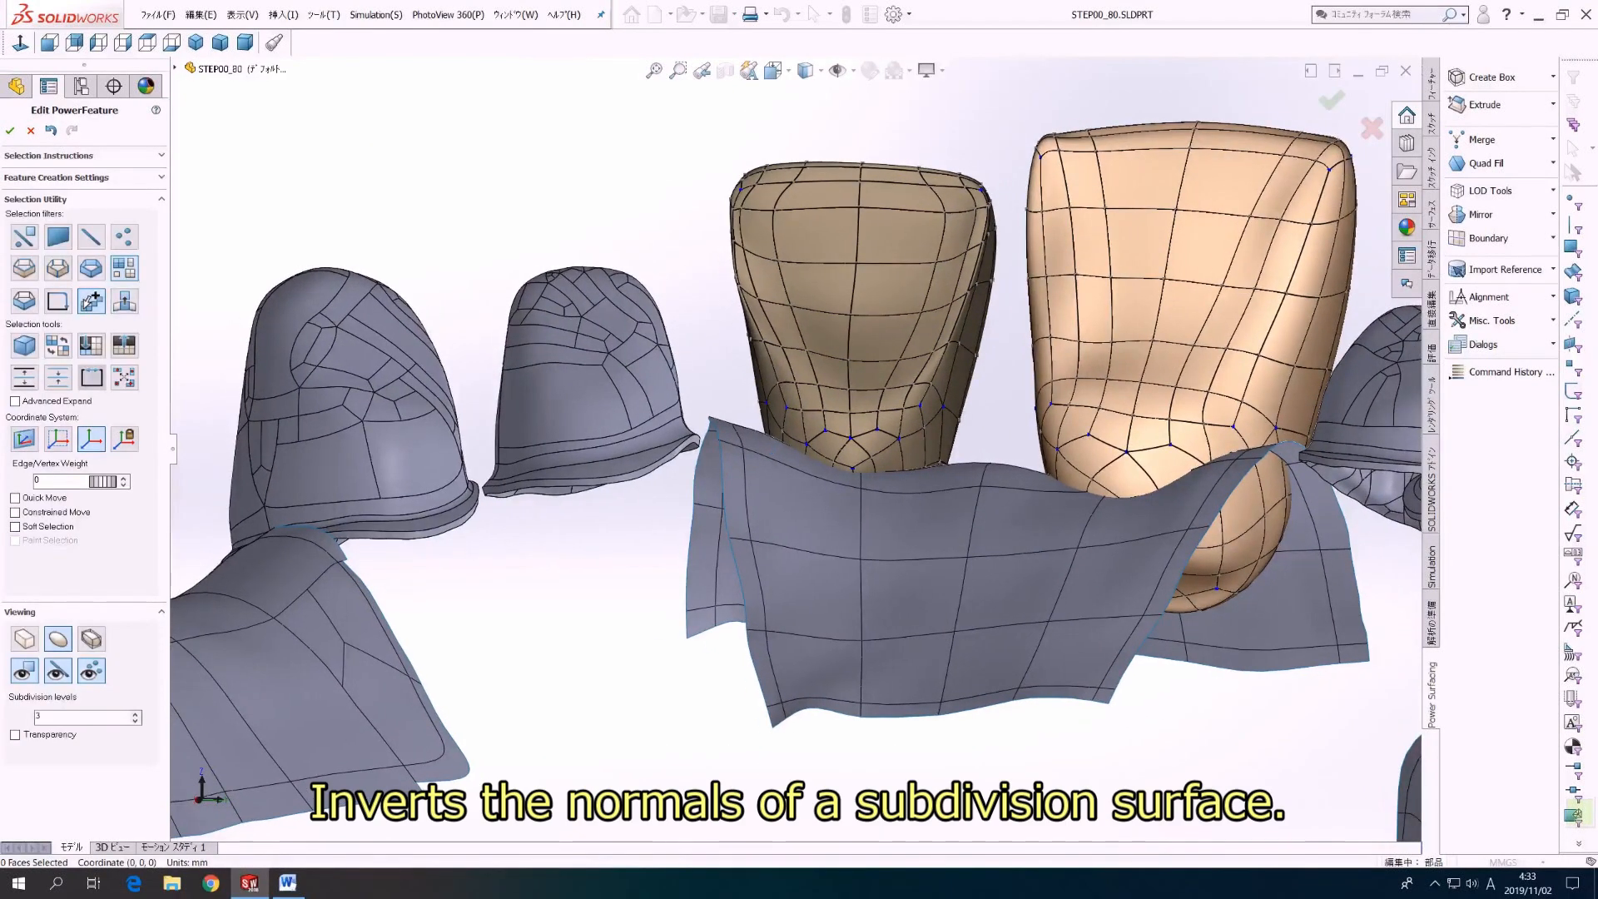
left_click(882, 317)
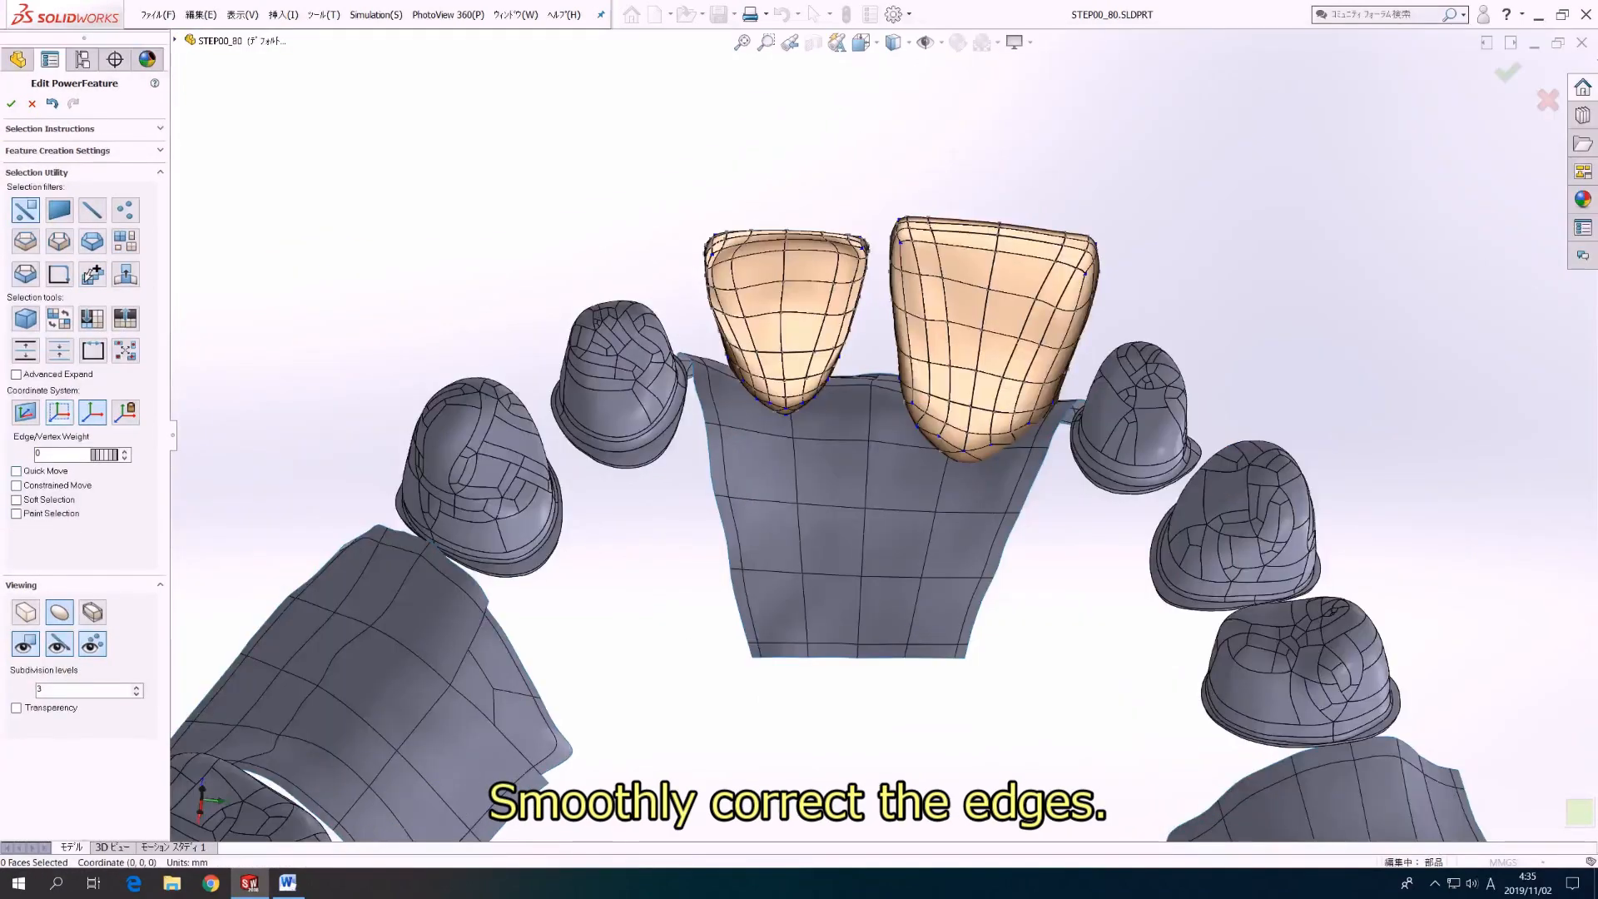
Step: Smooth the edges of the offset incisor surface by repositioning individual vertices around its incisal area
scroll(745, 364, "down", 3)
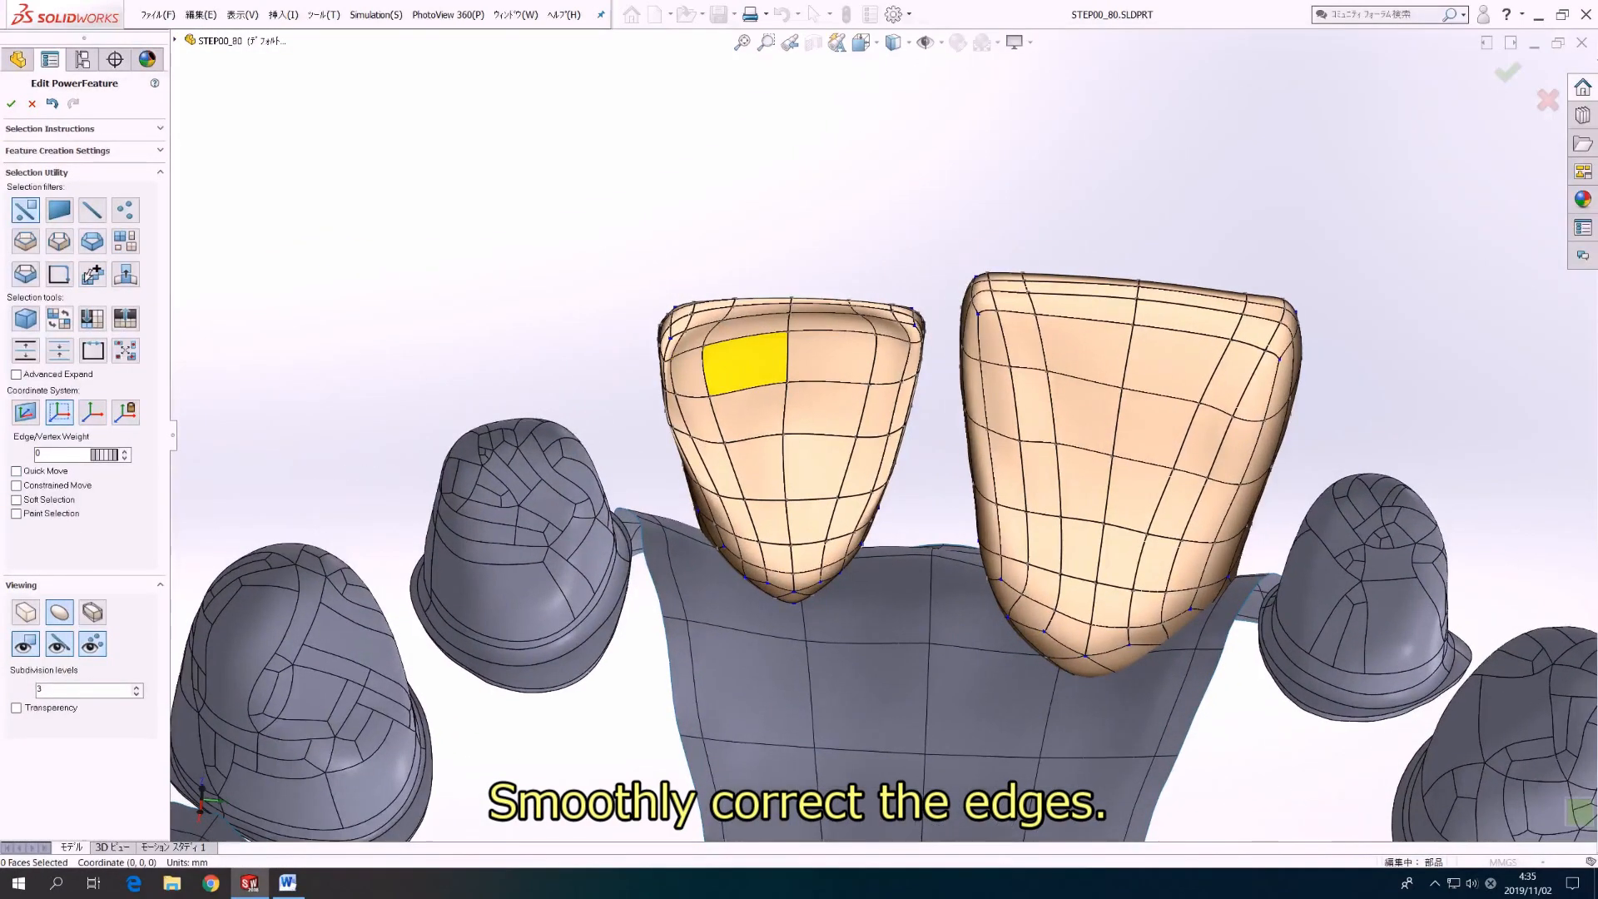
left_click(704, 347)
left_click_drag(705, 347, 746, 312)
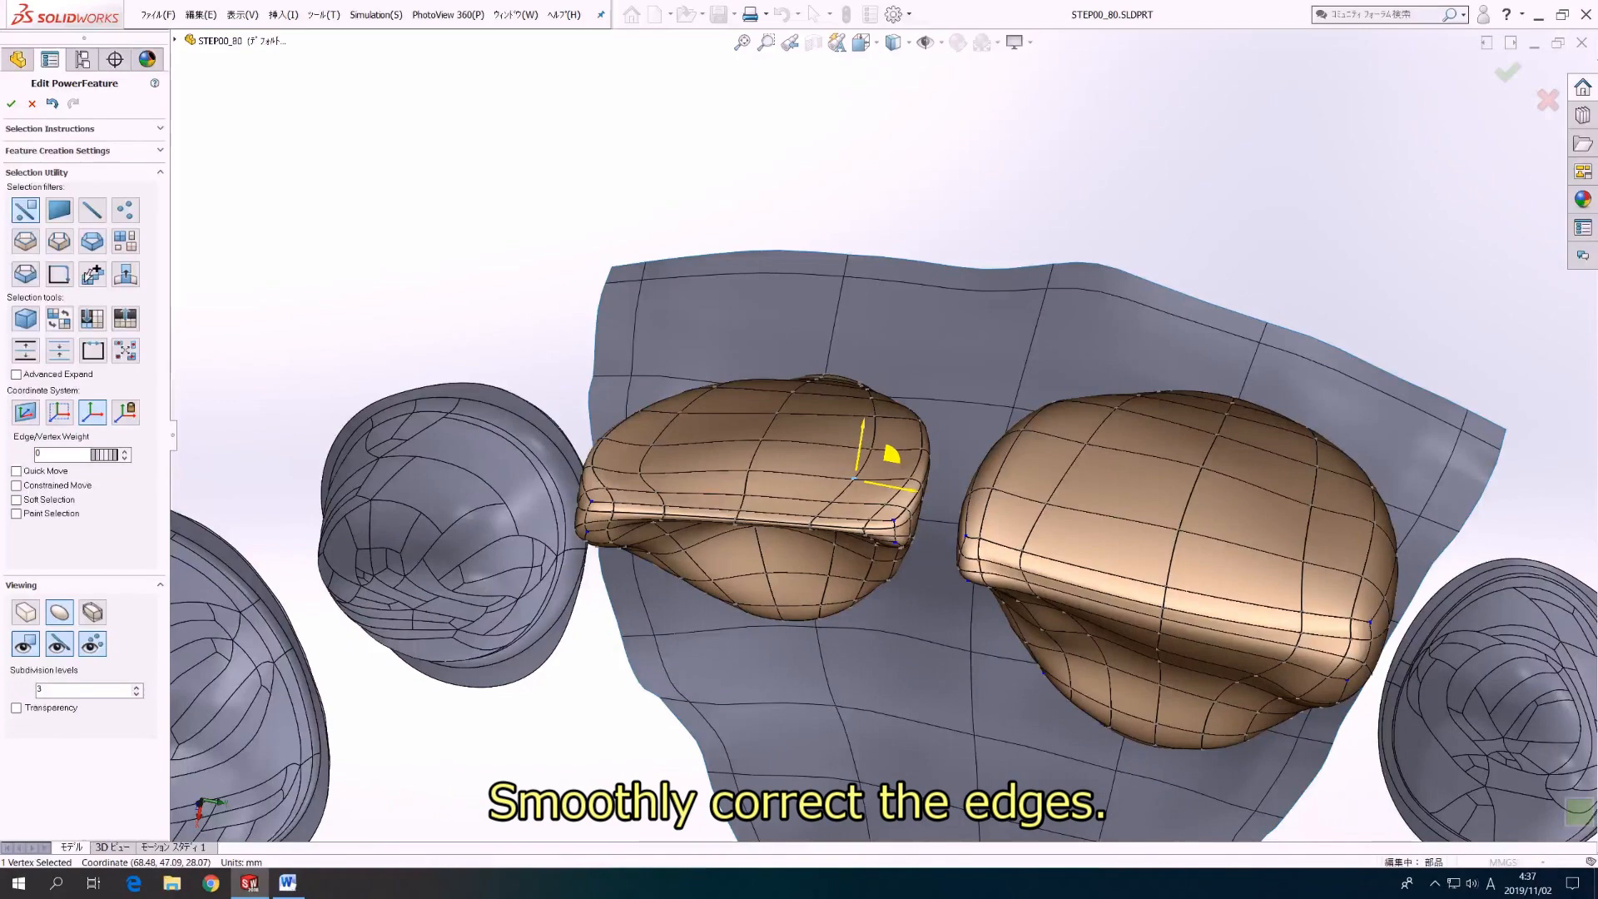
middle_click_drag(862, 487, 851, 441)
middle_click_drag(722, 437, 708, 426)
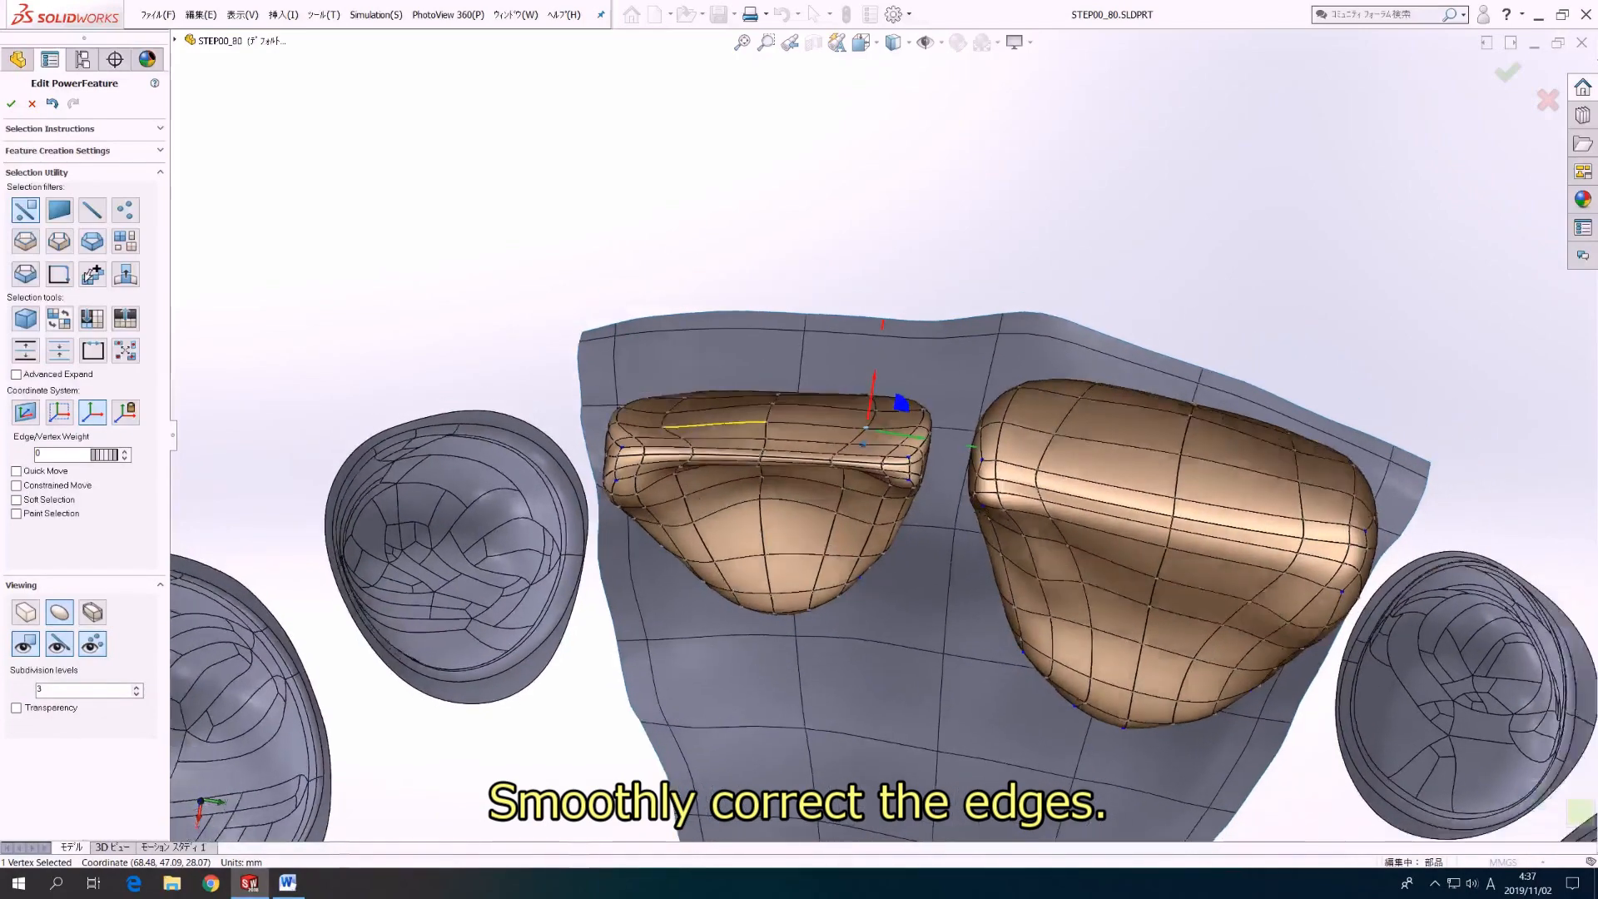
key("f")
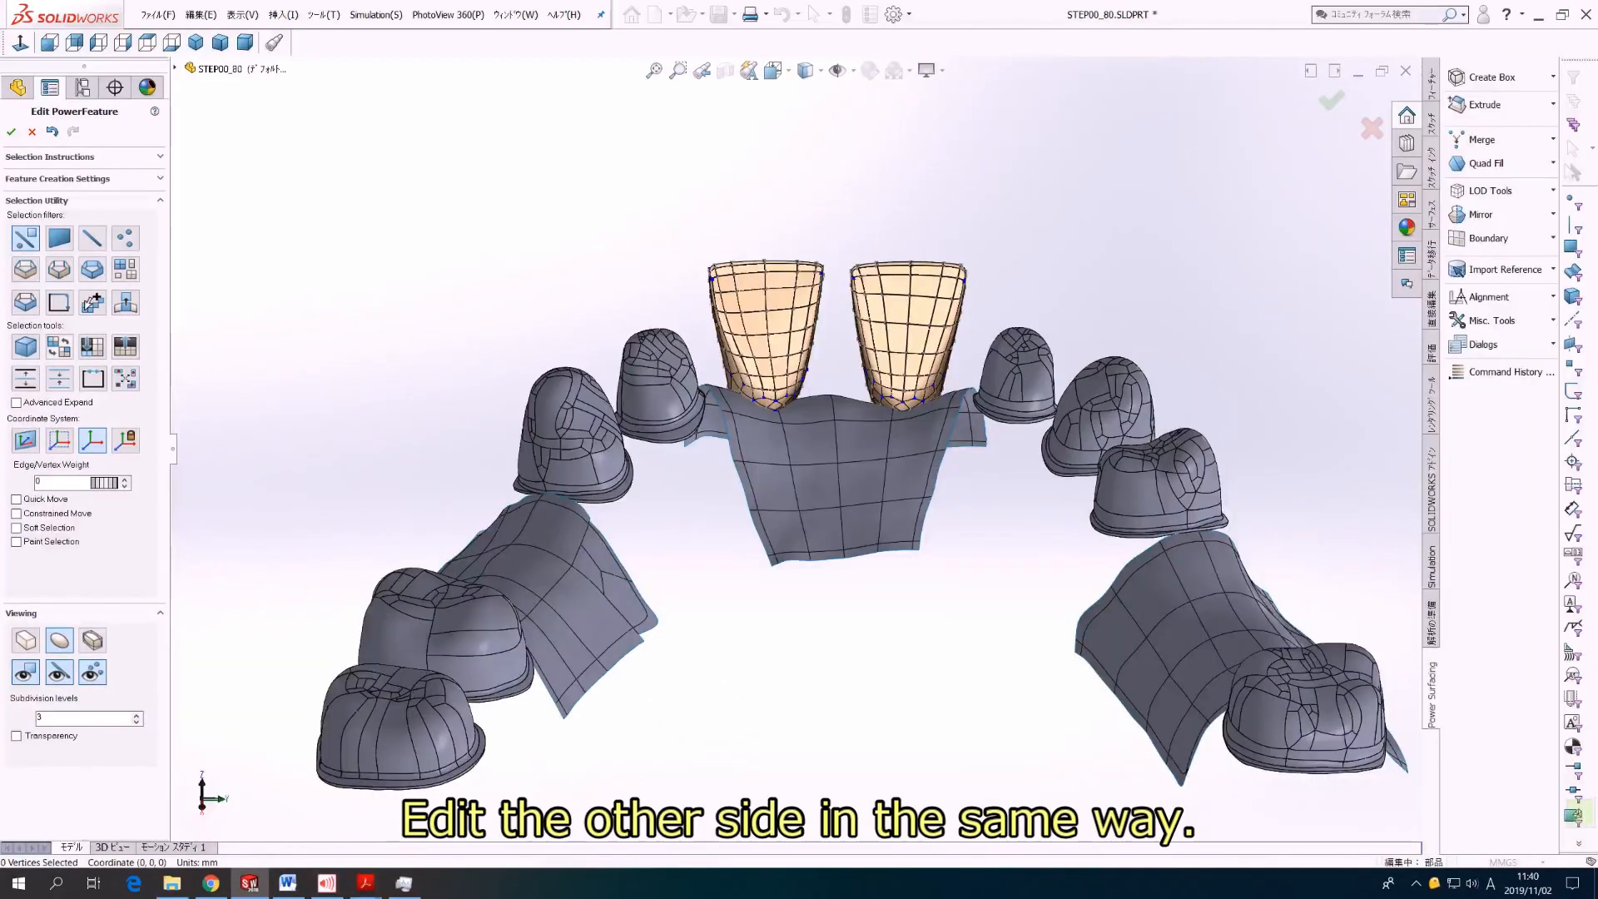
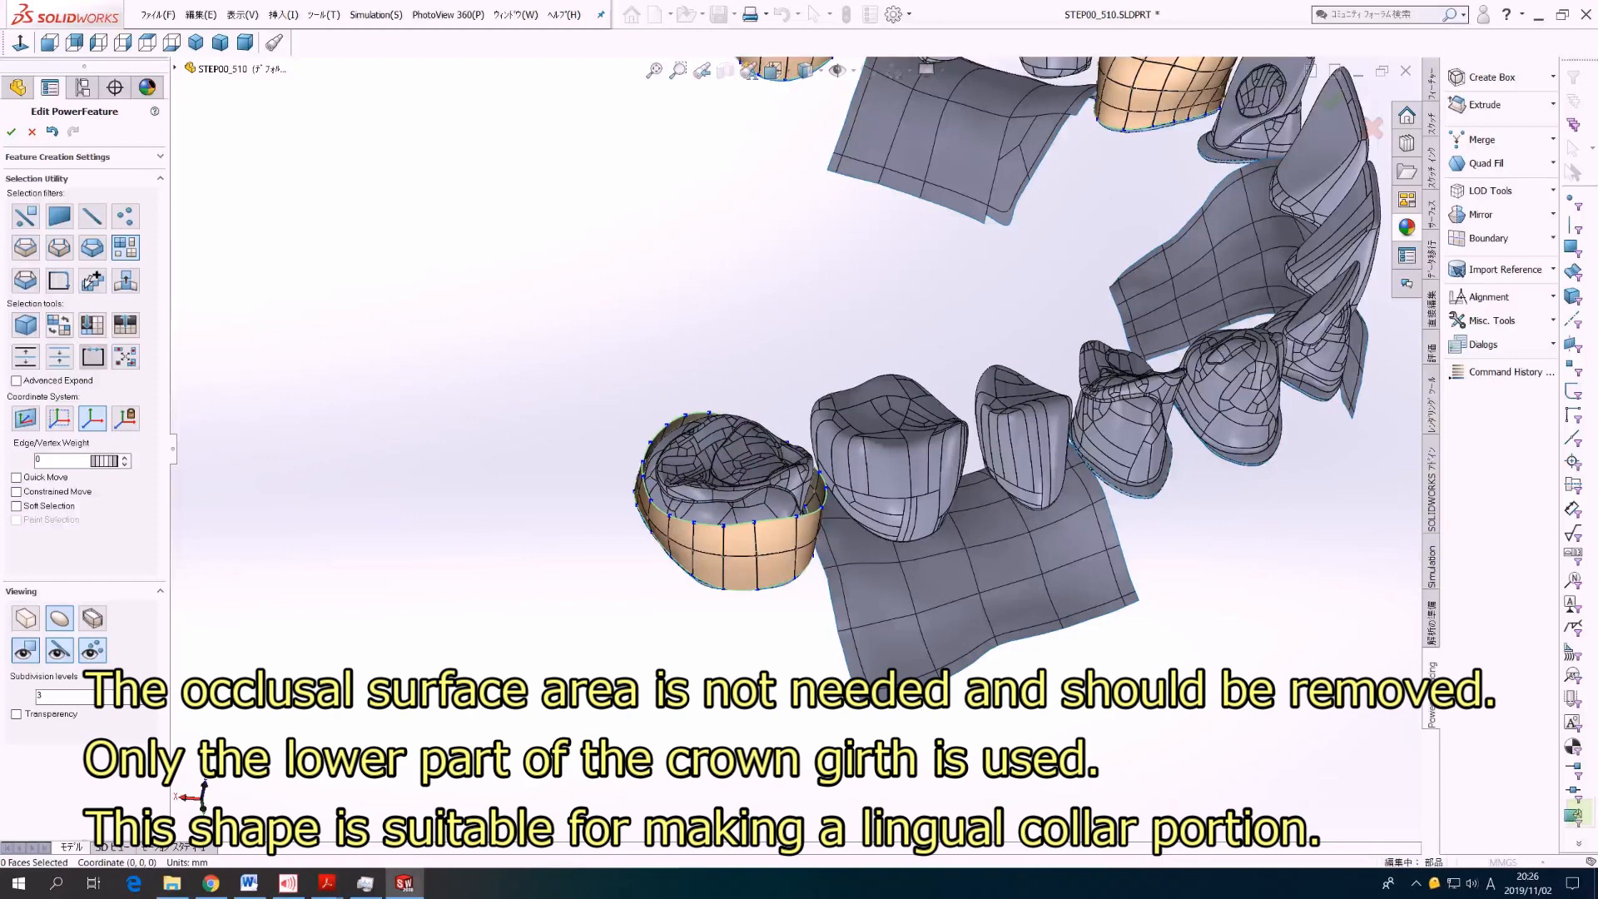
Step: Cover the open occlusal rim of the end molar's girth surface with a flat surface and make its border loop hard-edged
left_click(756, 522)
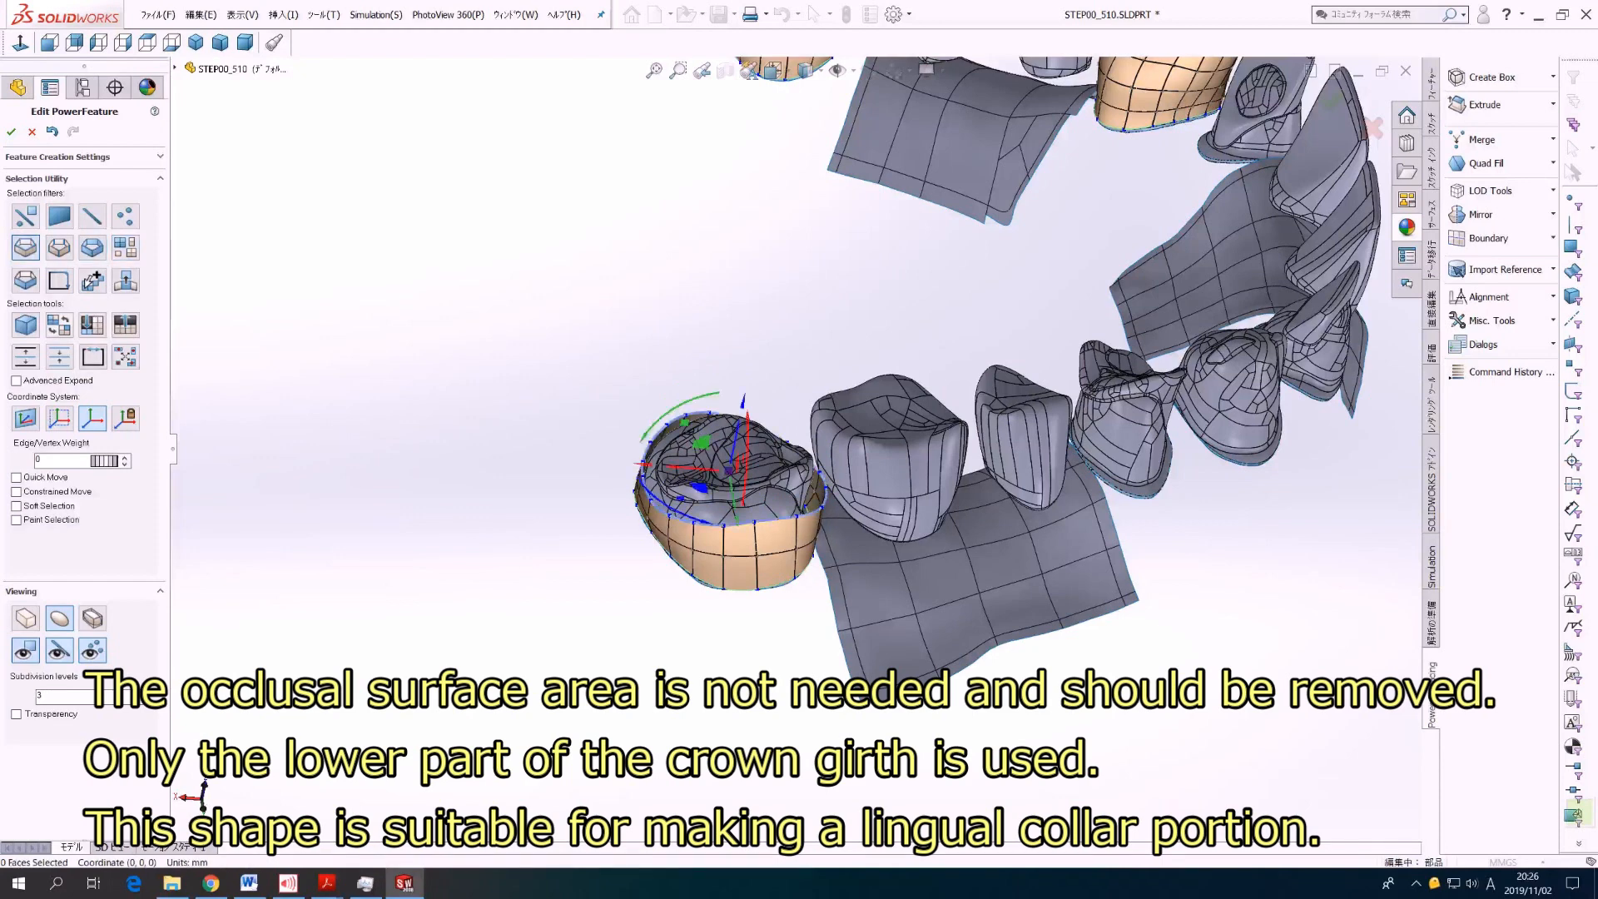
right_click(755, 509)
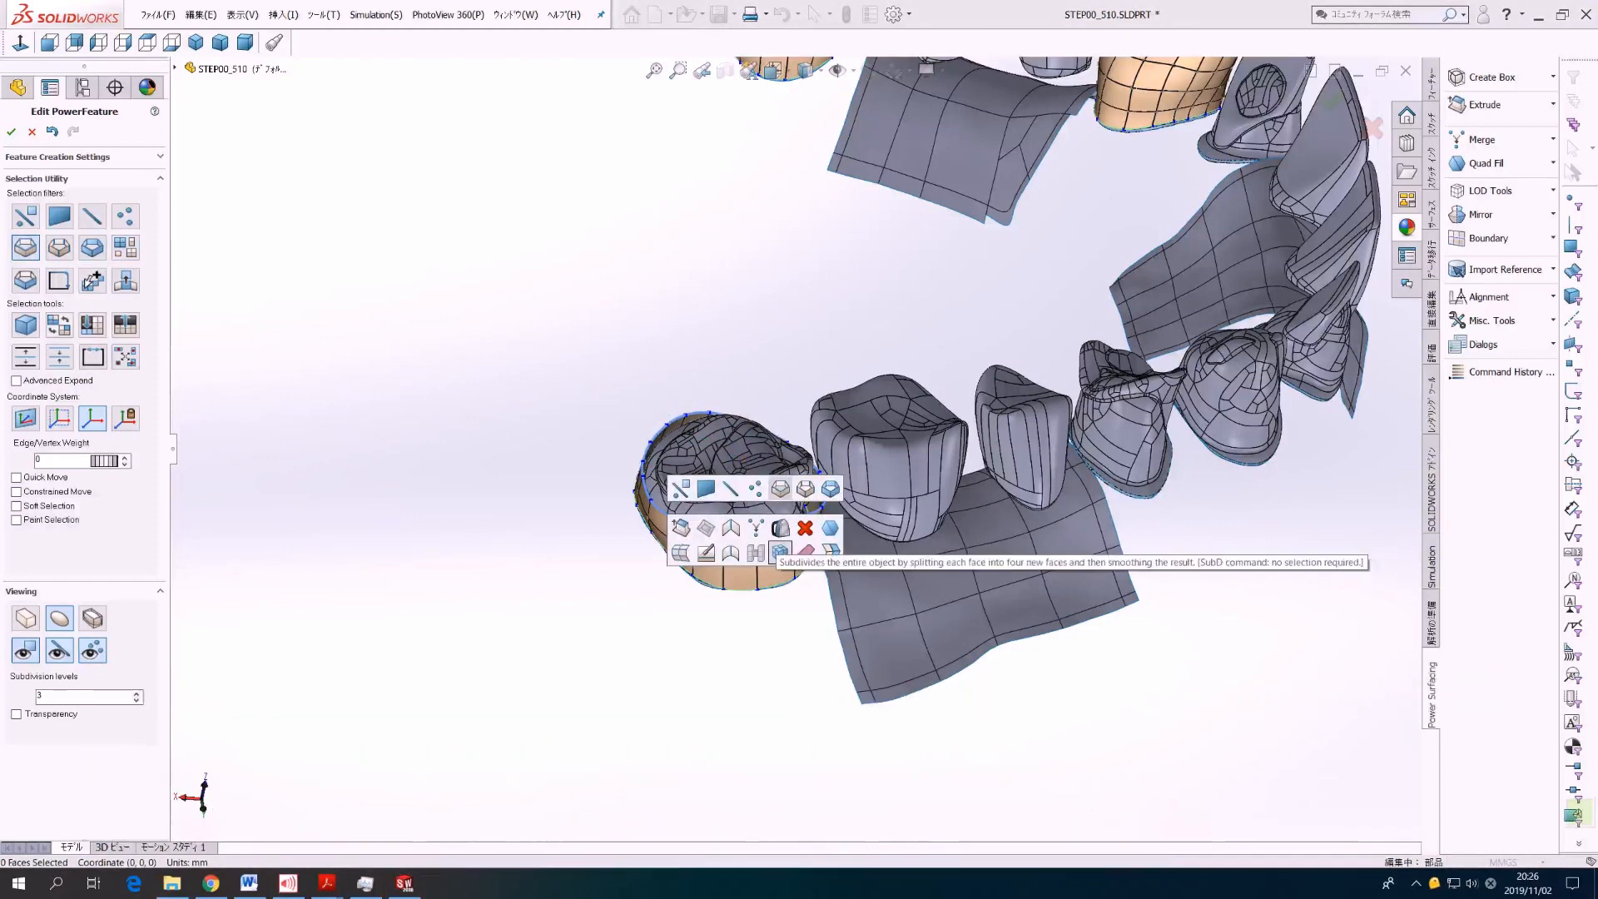
left_click(830, 529)
key("Escape")
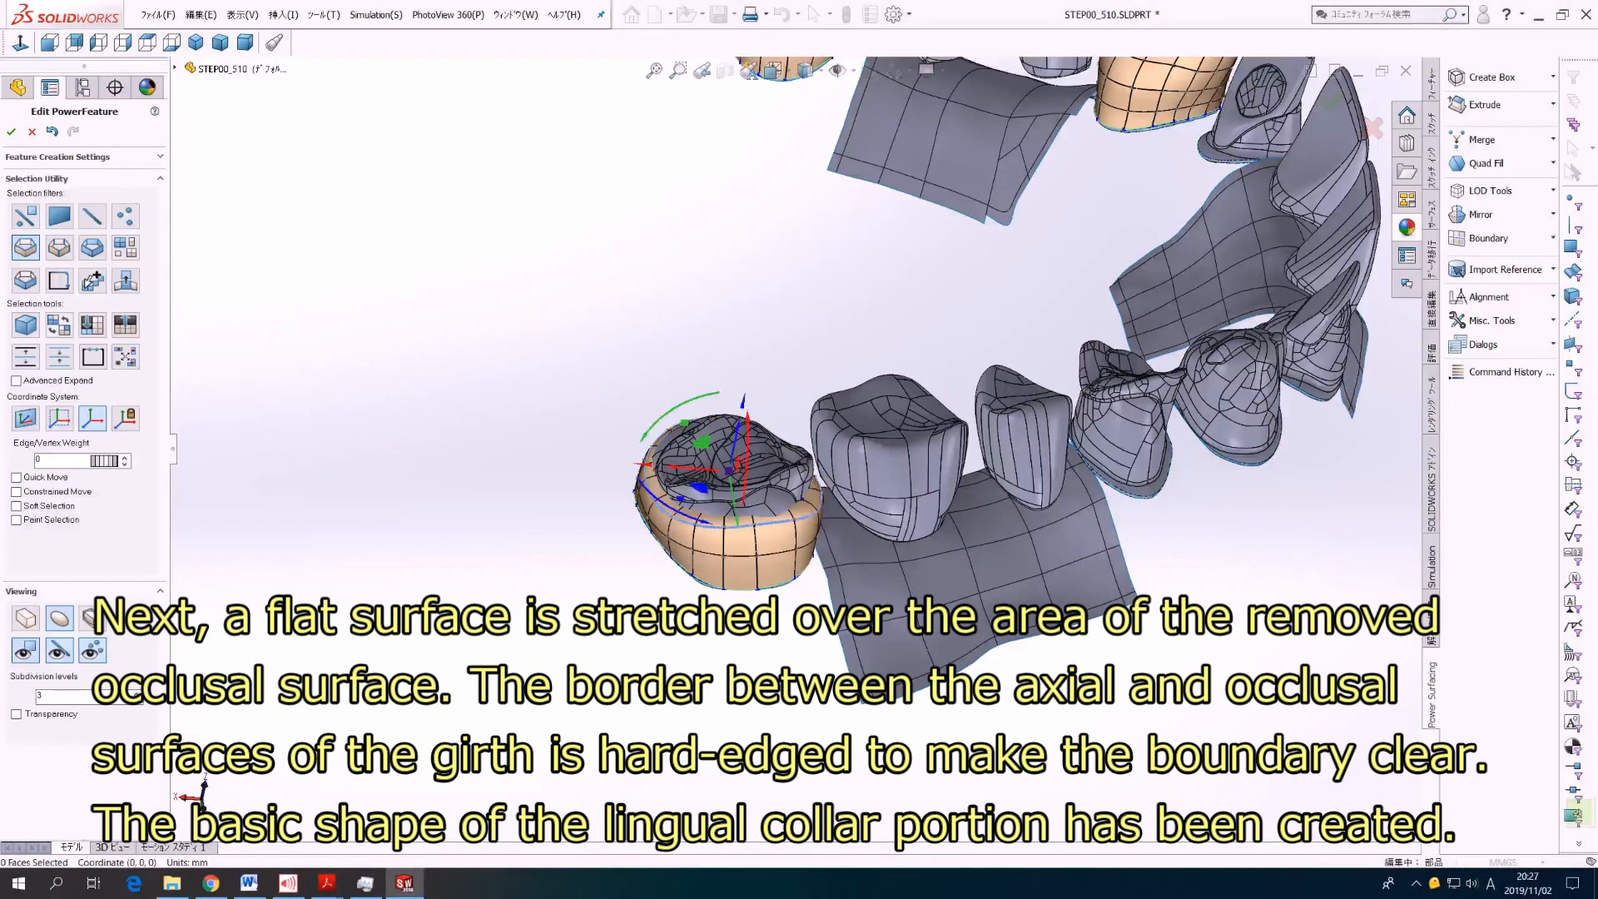
right_click(755, 520)
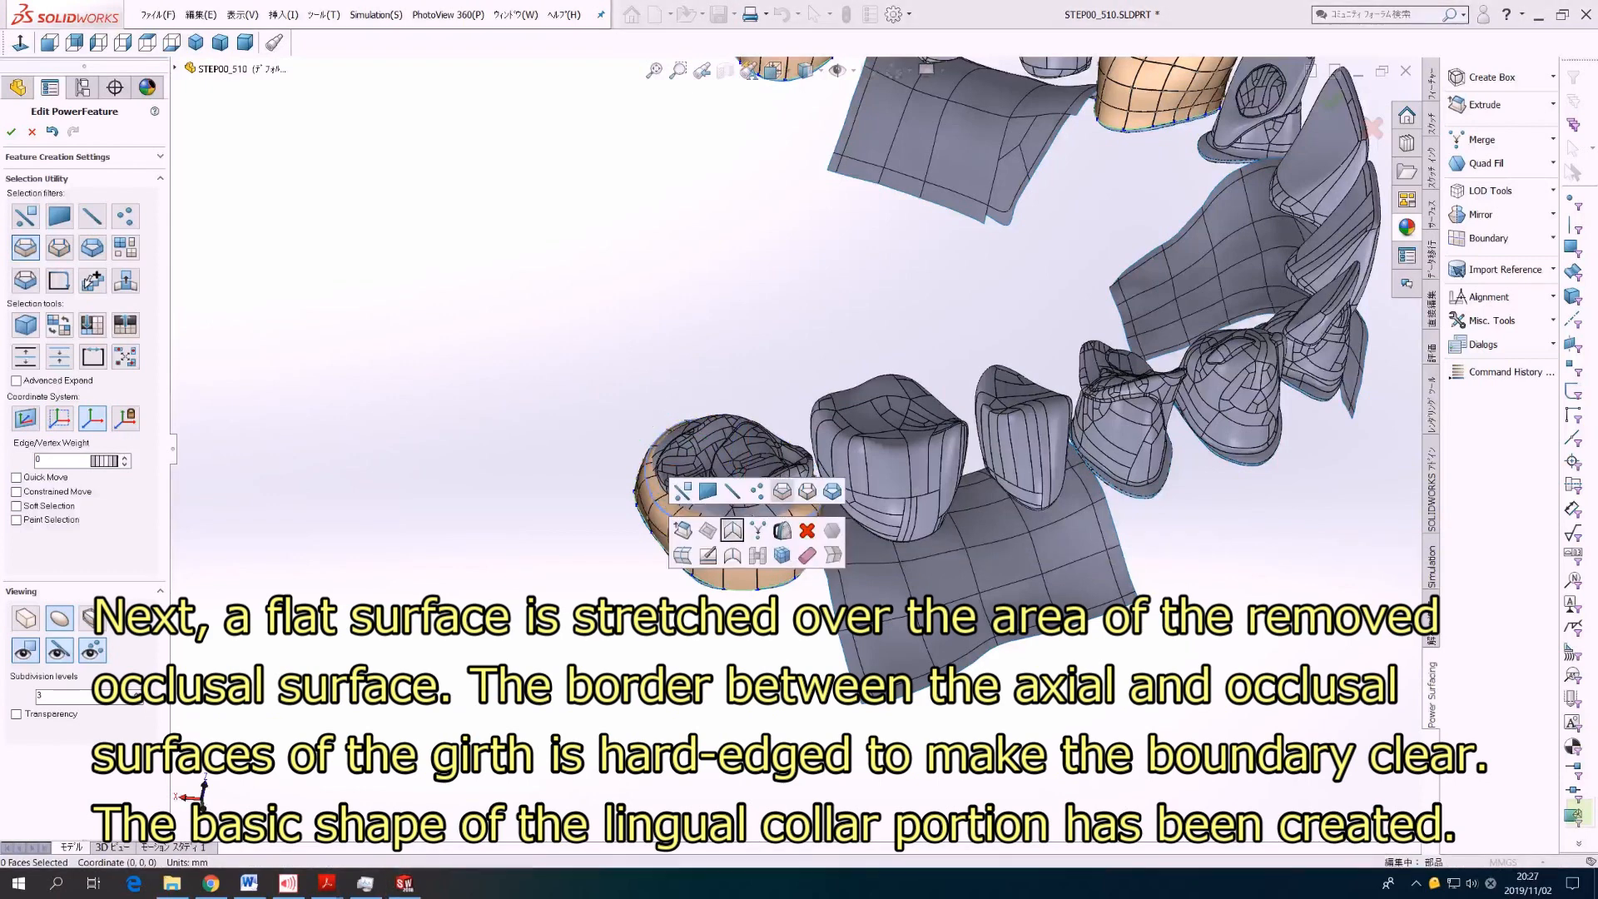
left_click(732, 530)
key("Escape")
Step: Delete three side faces of the first molar's collar where it faces the second molar
middle_click_drag(835, 398, 922, 349)
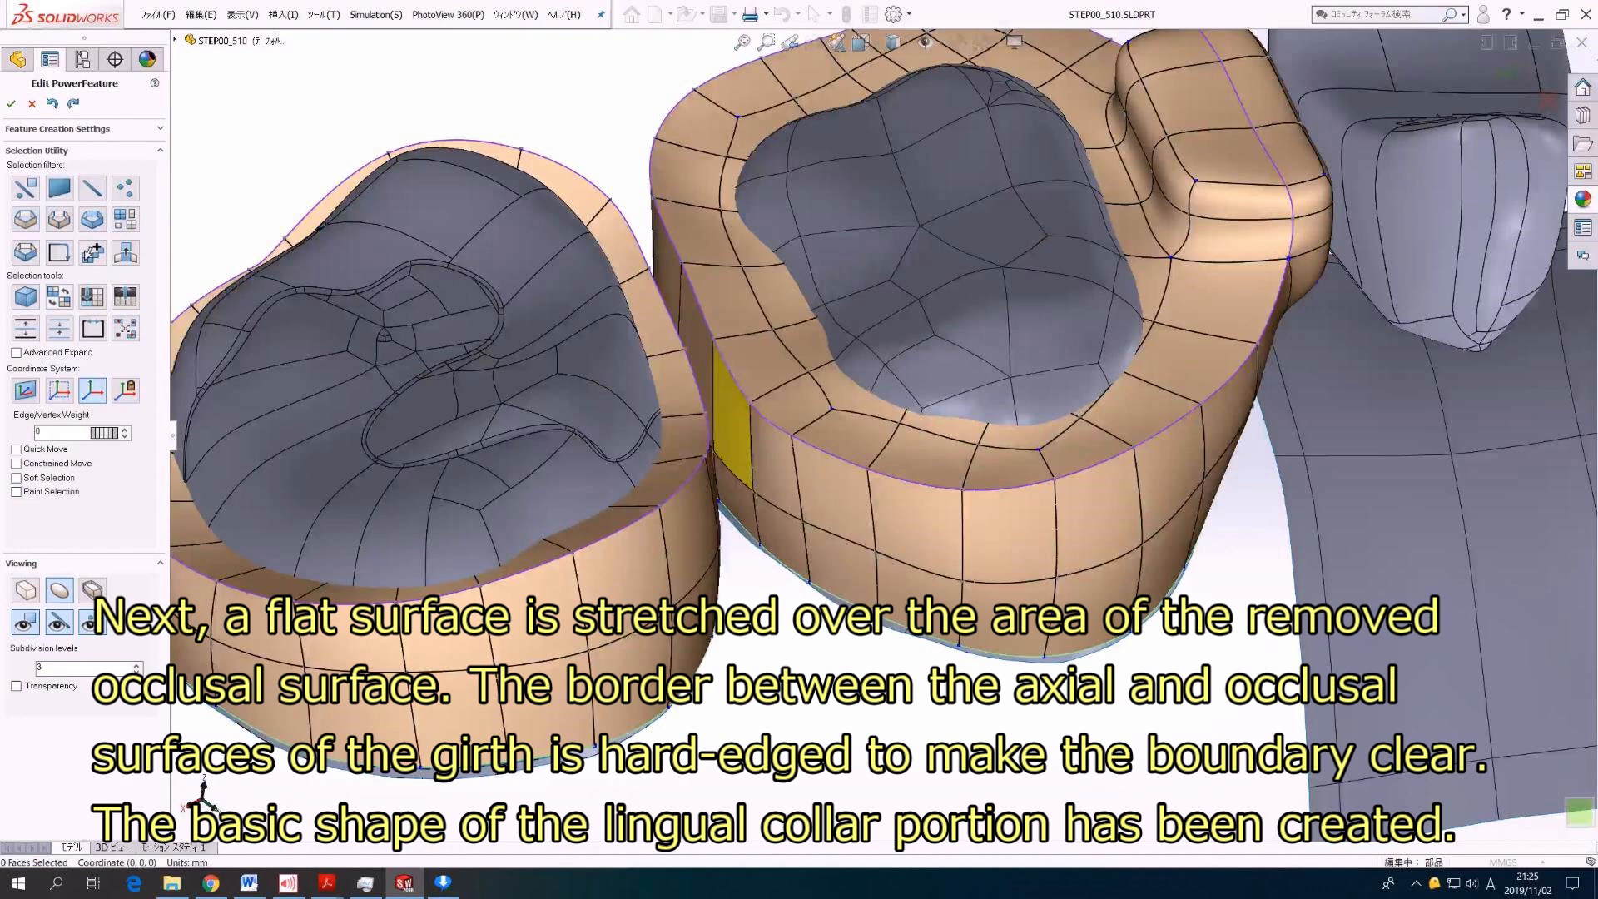
left_click(732, 423)
left_click(697, 337, "ctrl")
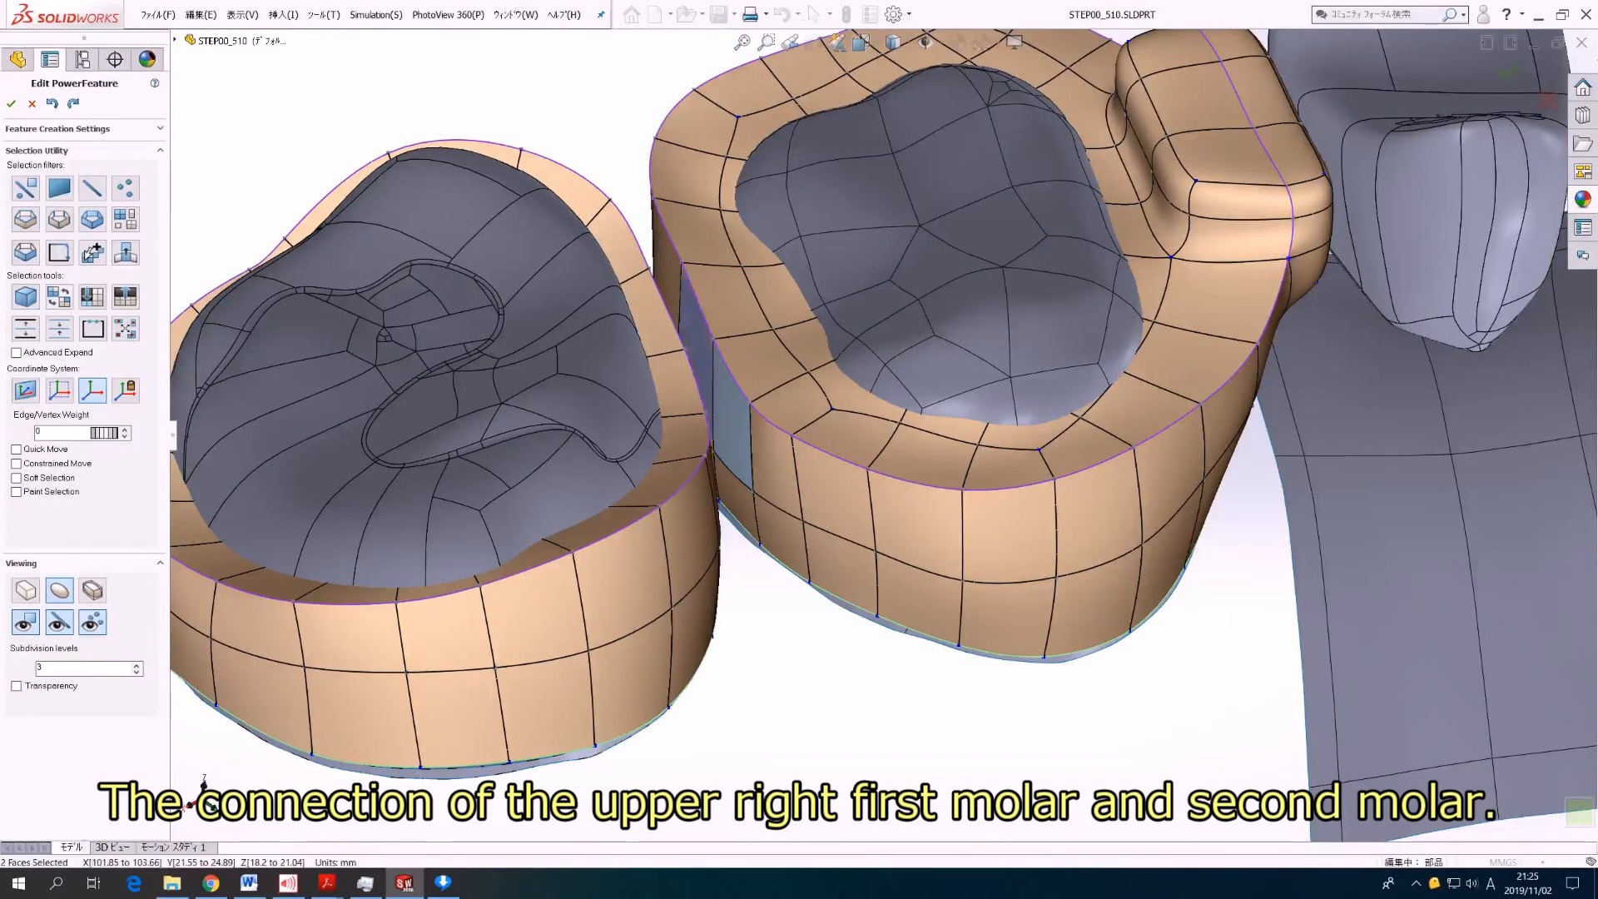
left_click(666, 241, "ctrl")
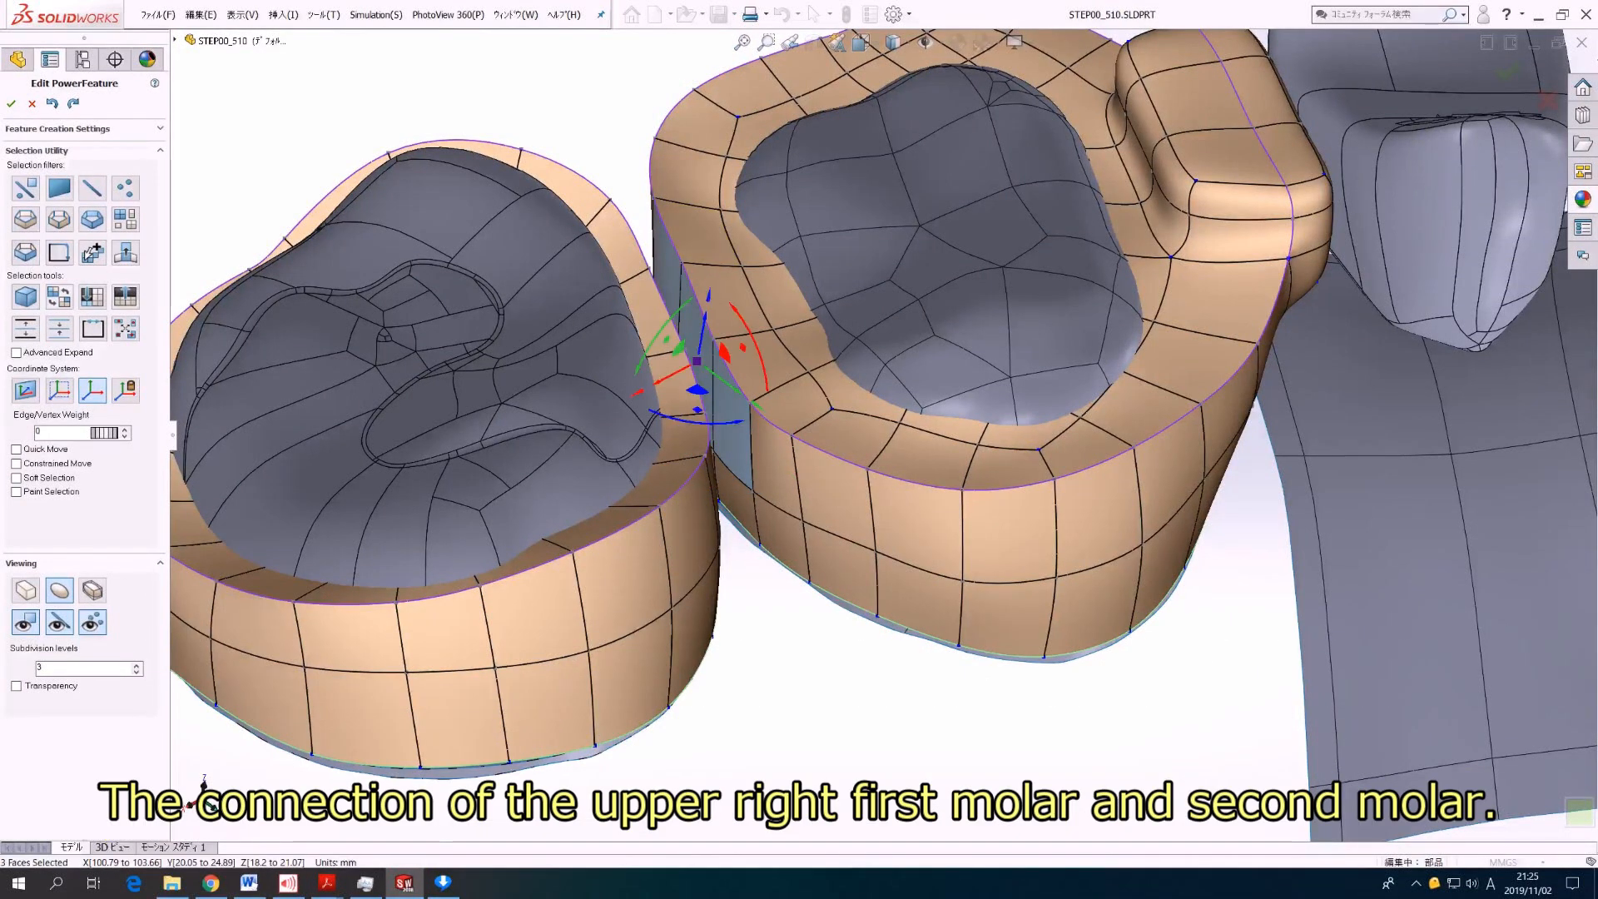
key("Delete")
Step: Delete the three matching side faces of the second molar's collar that face the first molar
middle_click_drag(832, 442, 741, 475)
middle_click_drag(741, 366, 721, 407)
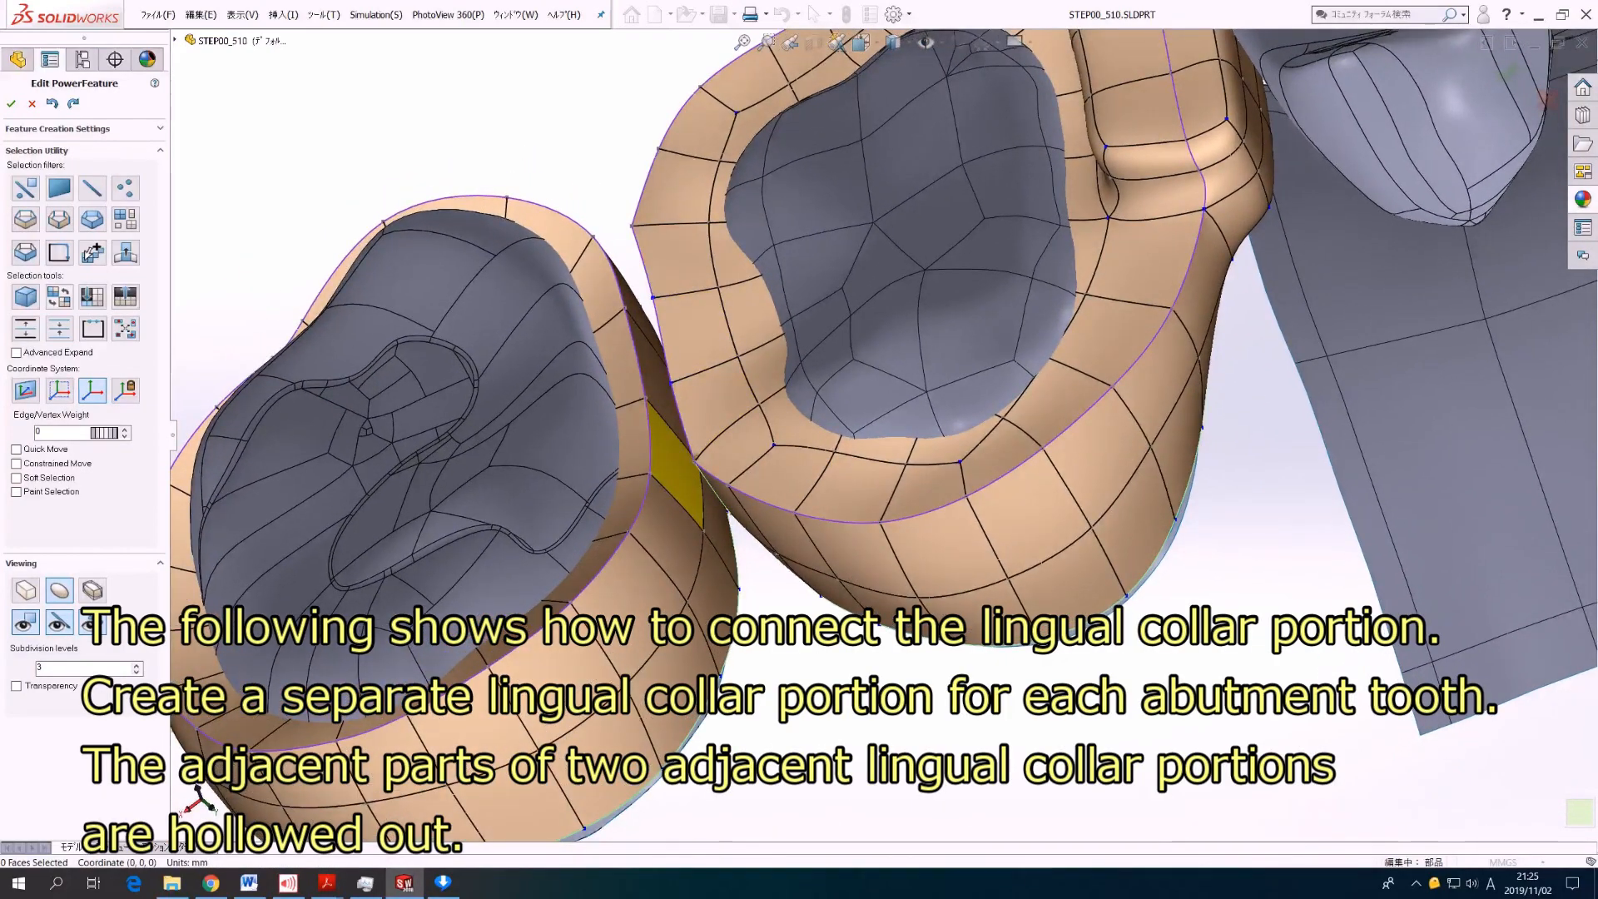
left_click(677, 467)
left_click(656, 385, "ctrl")
left_click(637, 303, "ctrl")
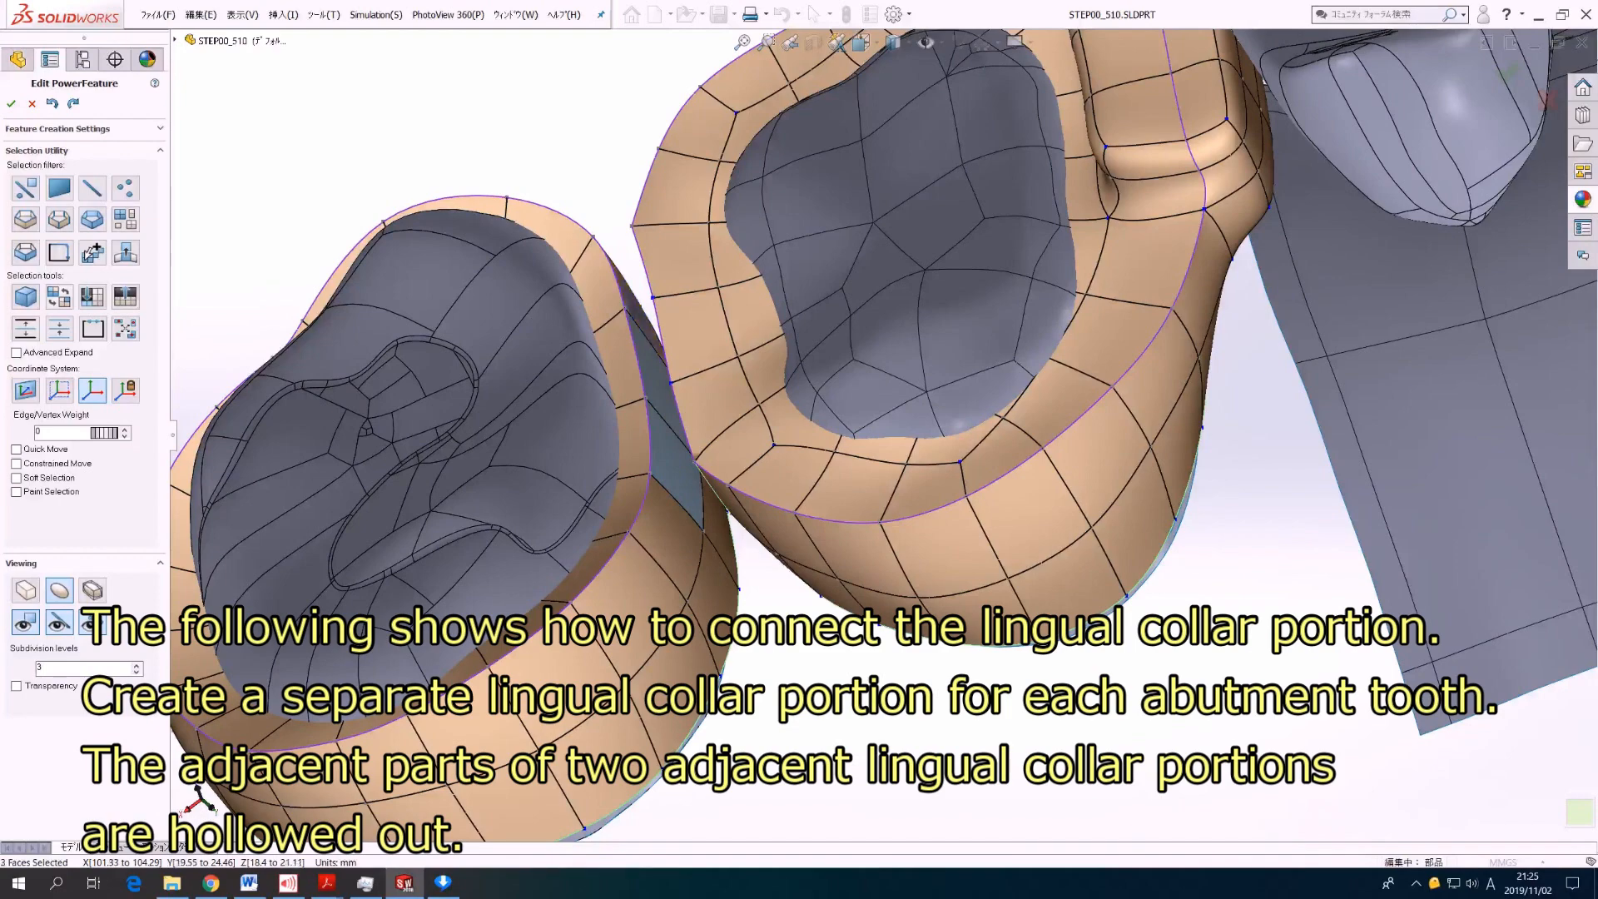
key("Delete")
Step: Bridge the open edge loops of the first and second molar collars, with one edge in the middle of the connection
middle_click_drag(683, 483, 743, 436)
scroll(743, 435, "up", 2)
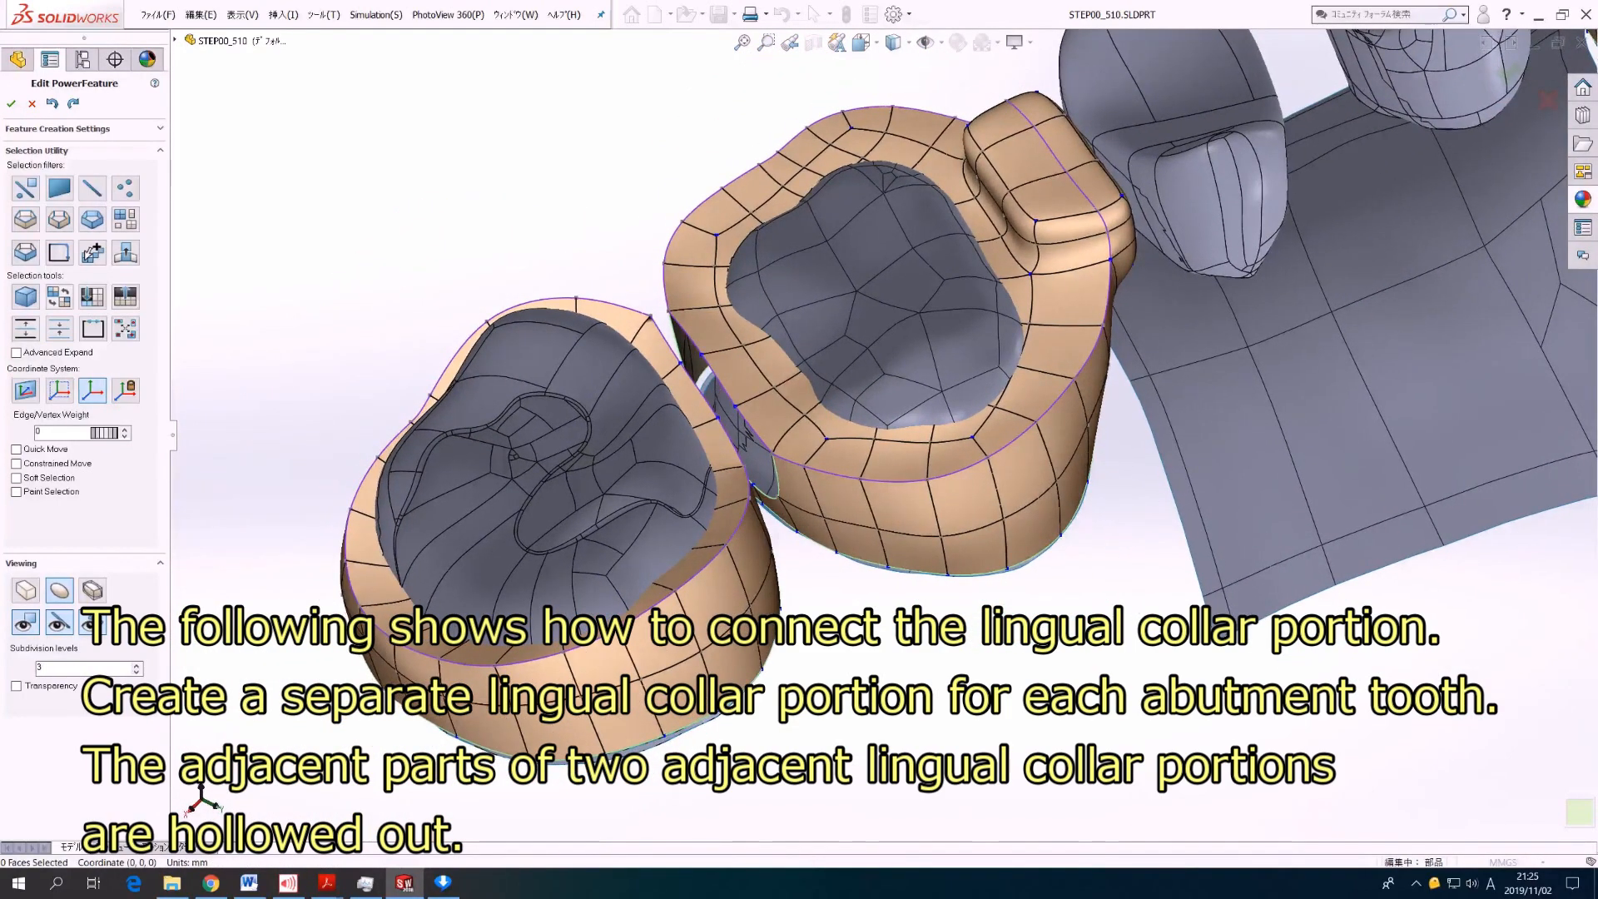
left_click(26, 220)
middle_click_drag(754, 454, 744, 456)
double_click(751, 481)
middle_click_drag(752, 466, 730, 447)
scroll(744, 450, "up", 1)
left_click(723, 433, "ctrl")
right_click(761, 211)
middle_click_drag(761, 211, 738, 256)
left_click(764, 255)
middle_click_drag(880, 427, 841, 377)
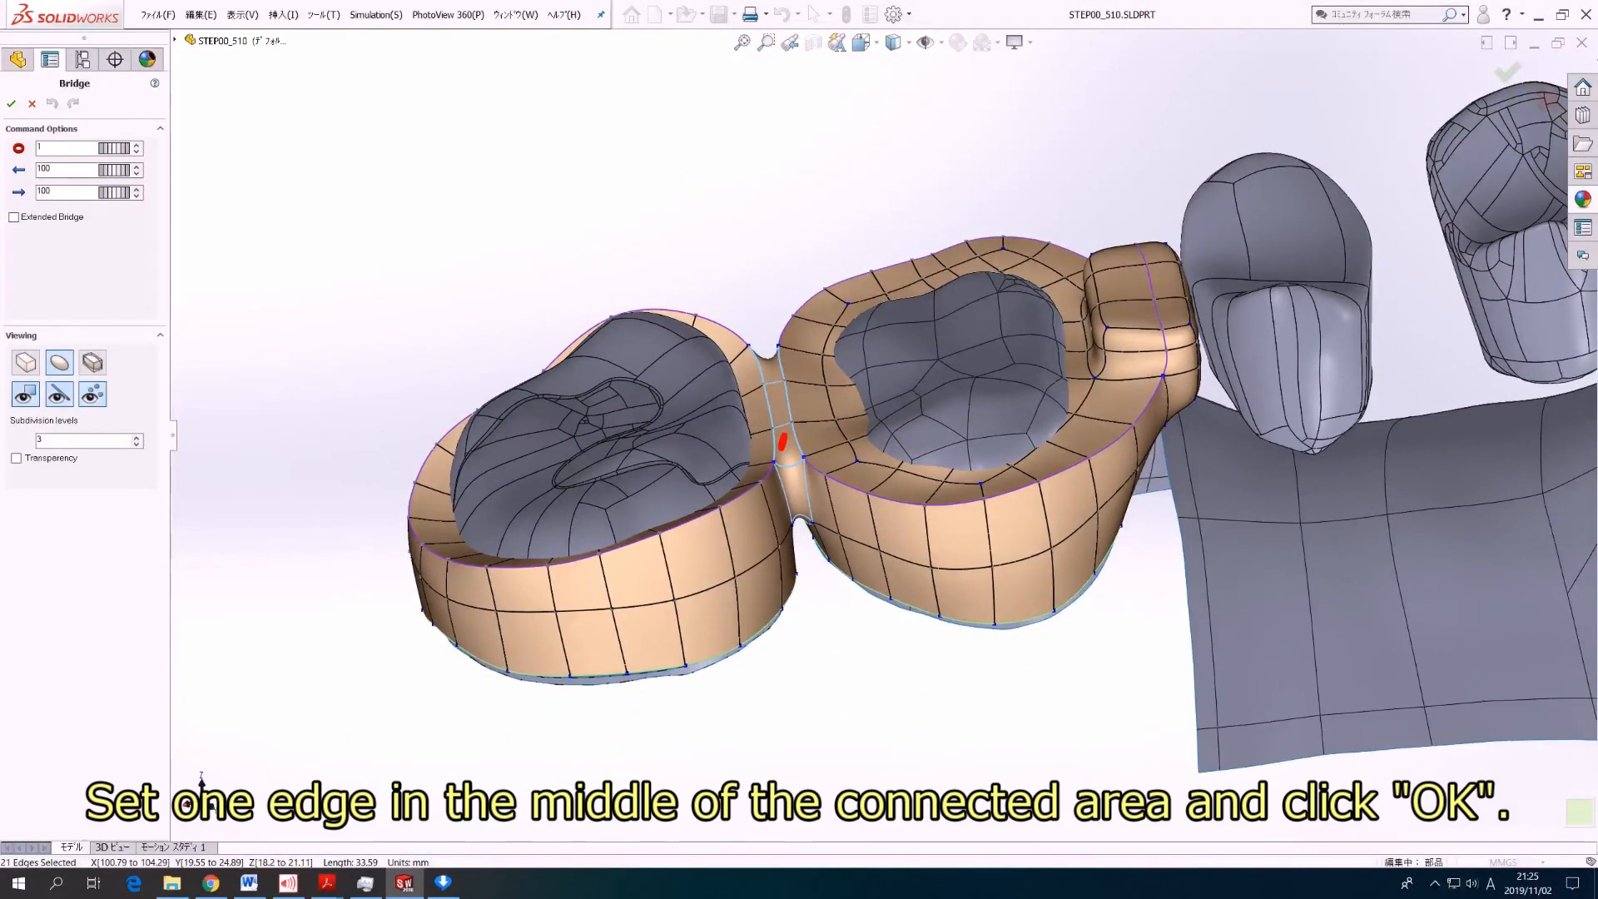
left_click(136, 145)
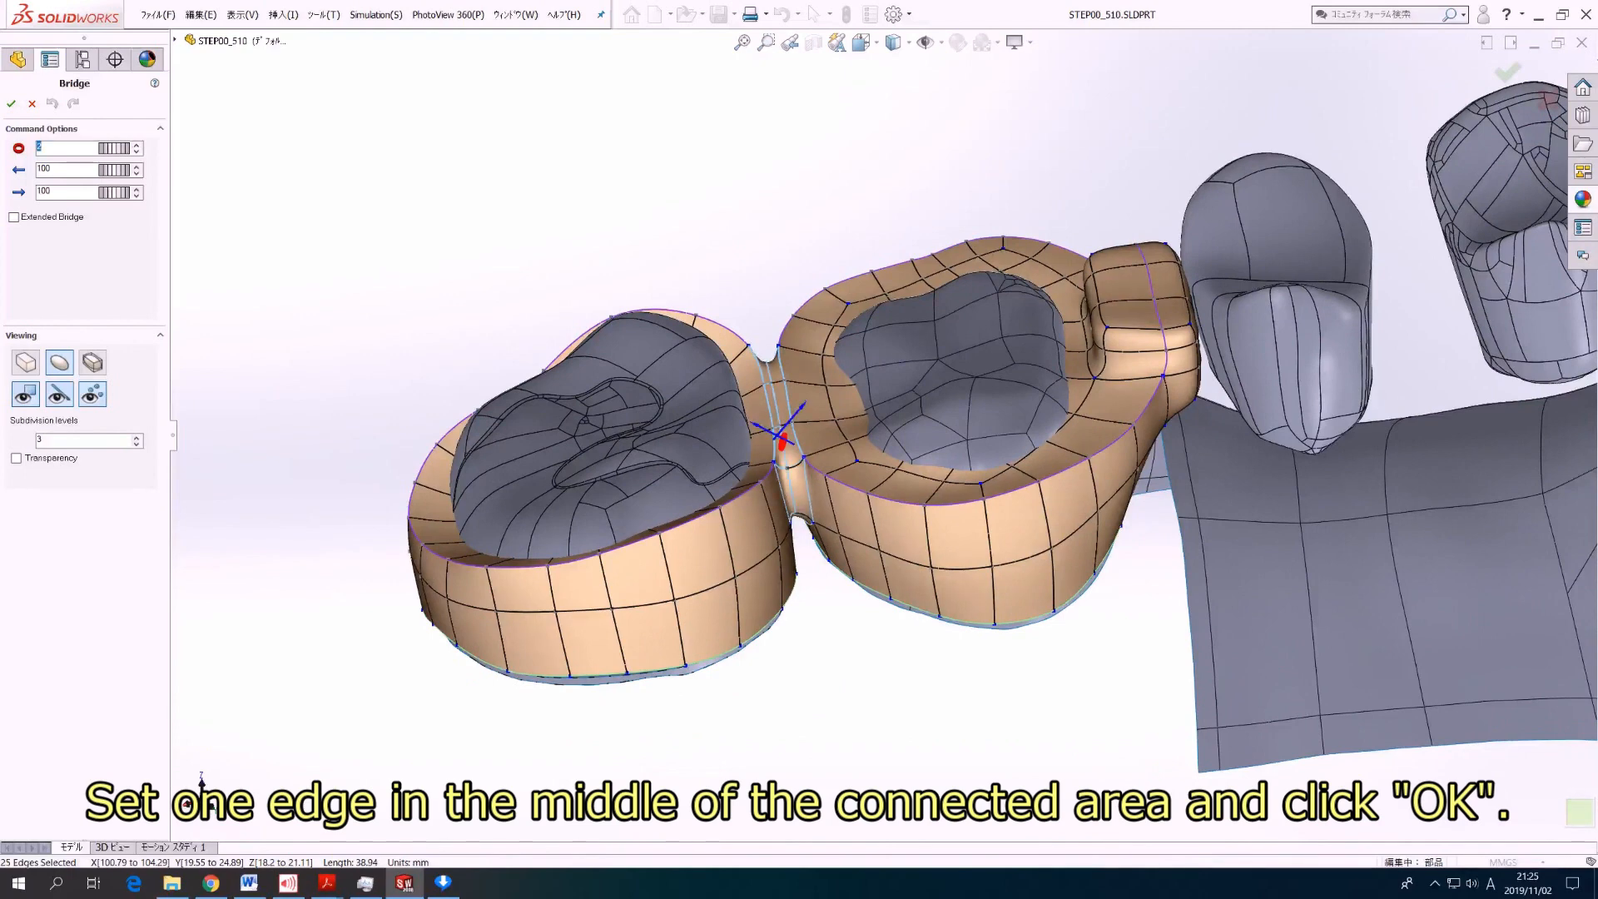
left_click(11, 103)
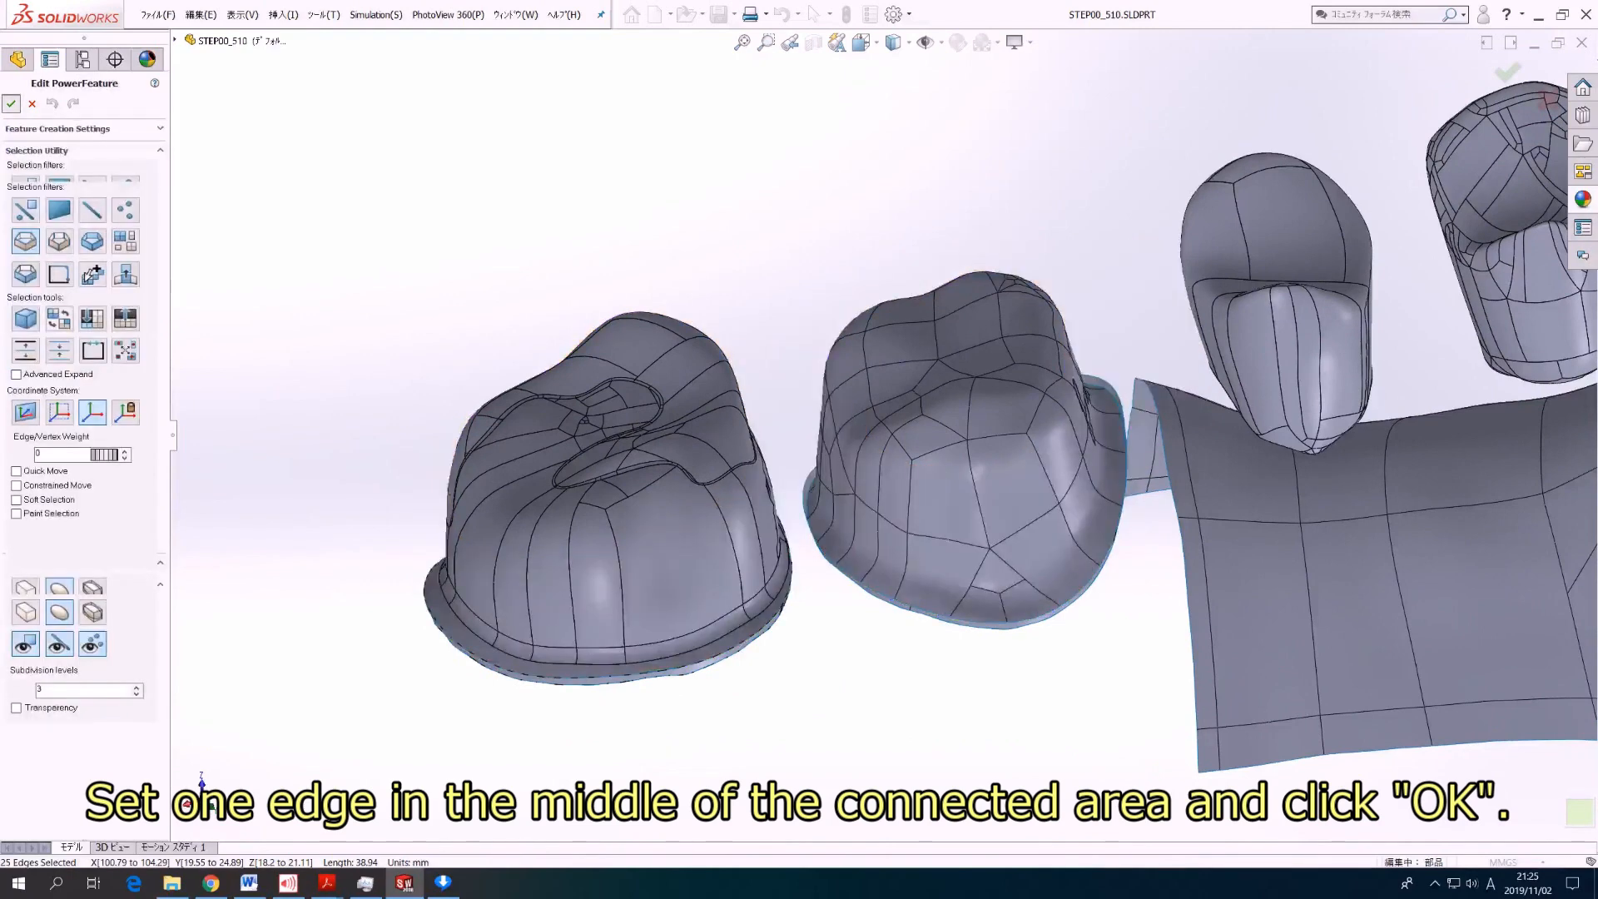
Step: Bridge the facing edge loops of the first molar and canine collars across the translucent premolar pontics, using 6 segments
middle_click_drag(889, 436, 892, 396)
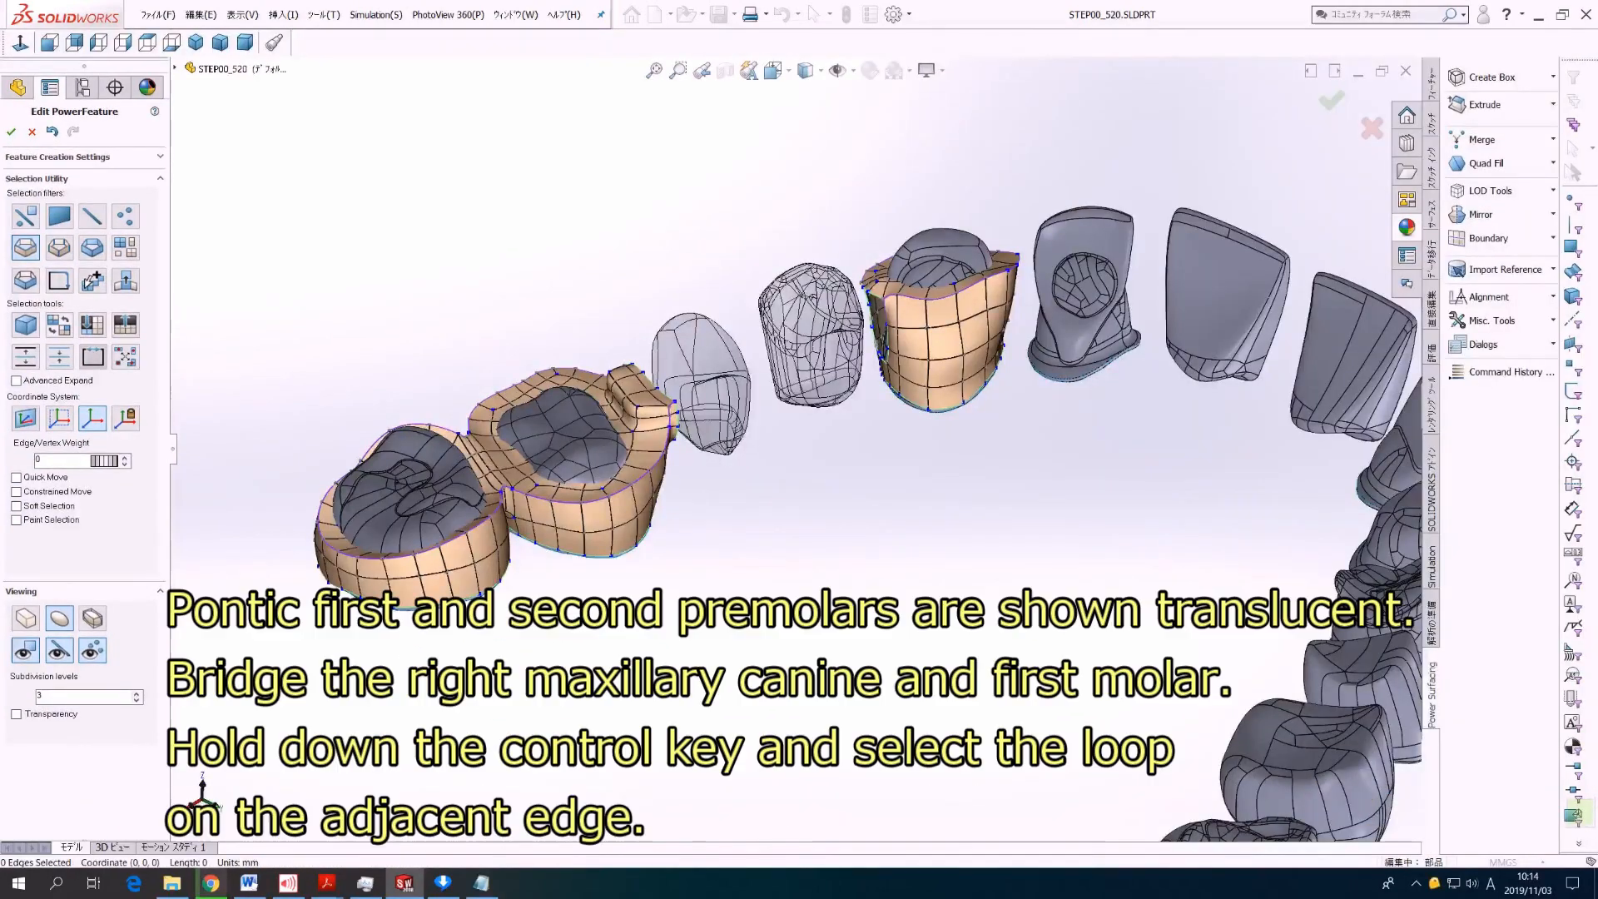
middle_click_drag(750, 432, 822, 487)
left_click(626, 363)
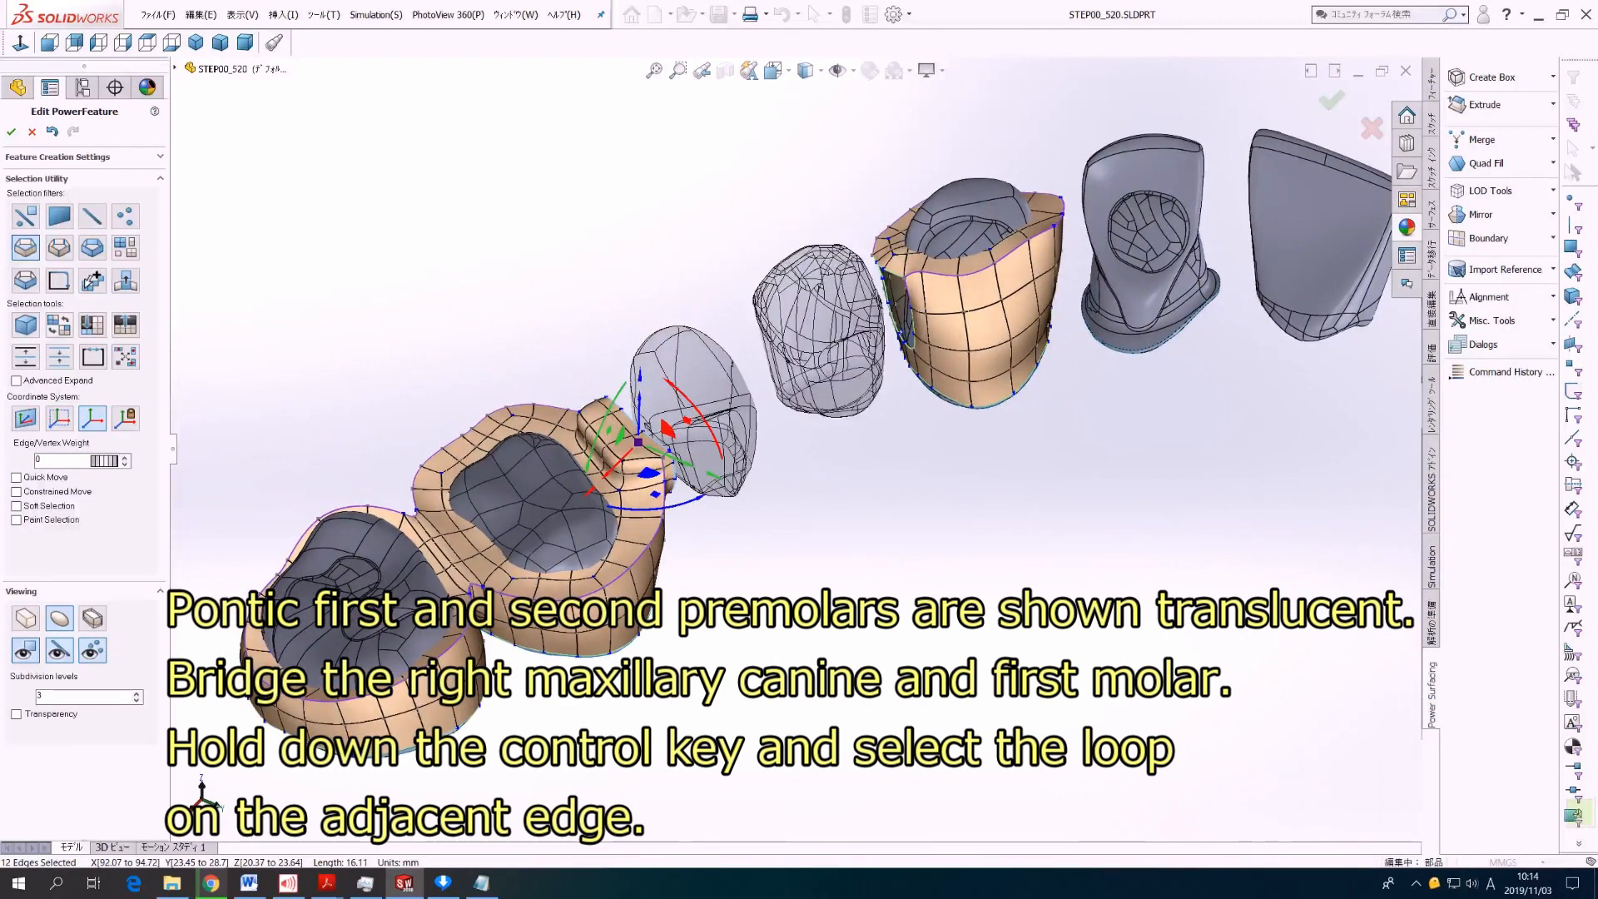
left_click(900, 331, "ctrl")
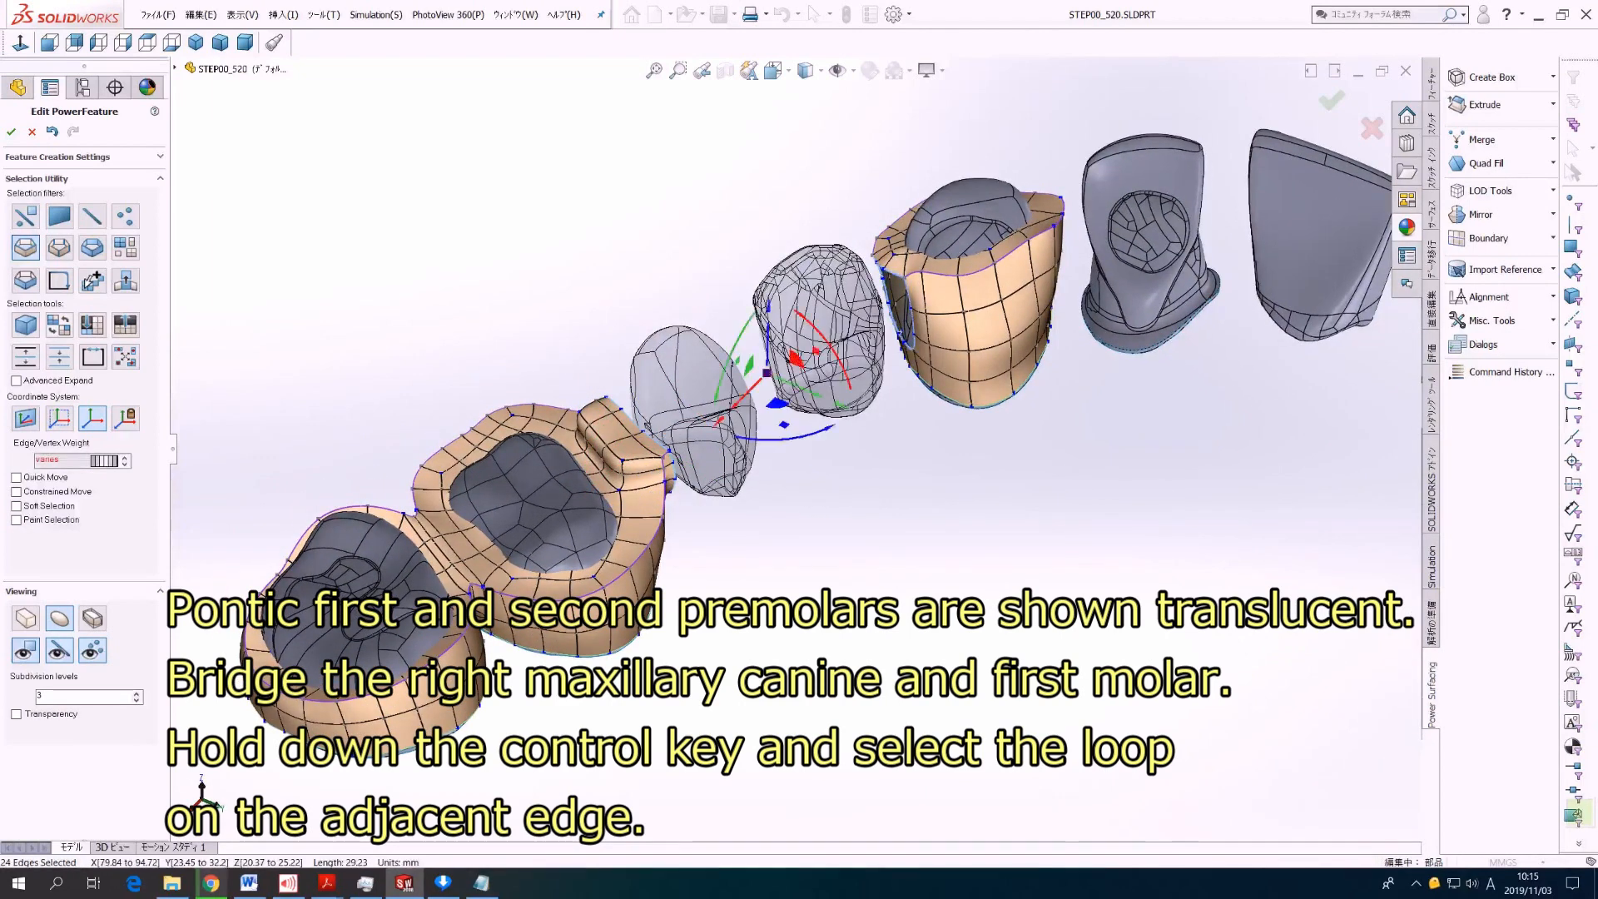
middle_click_drag(921, 335, 911, 335)
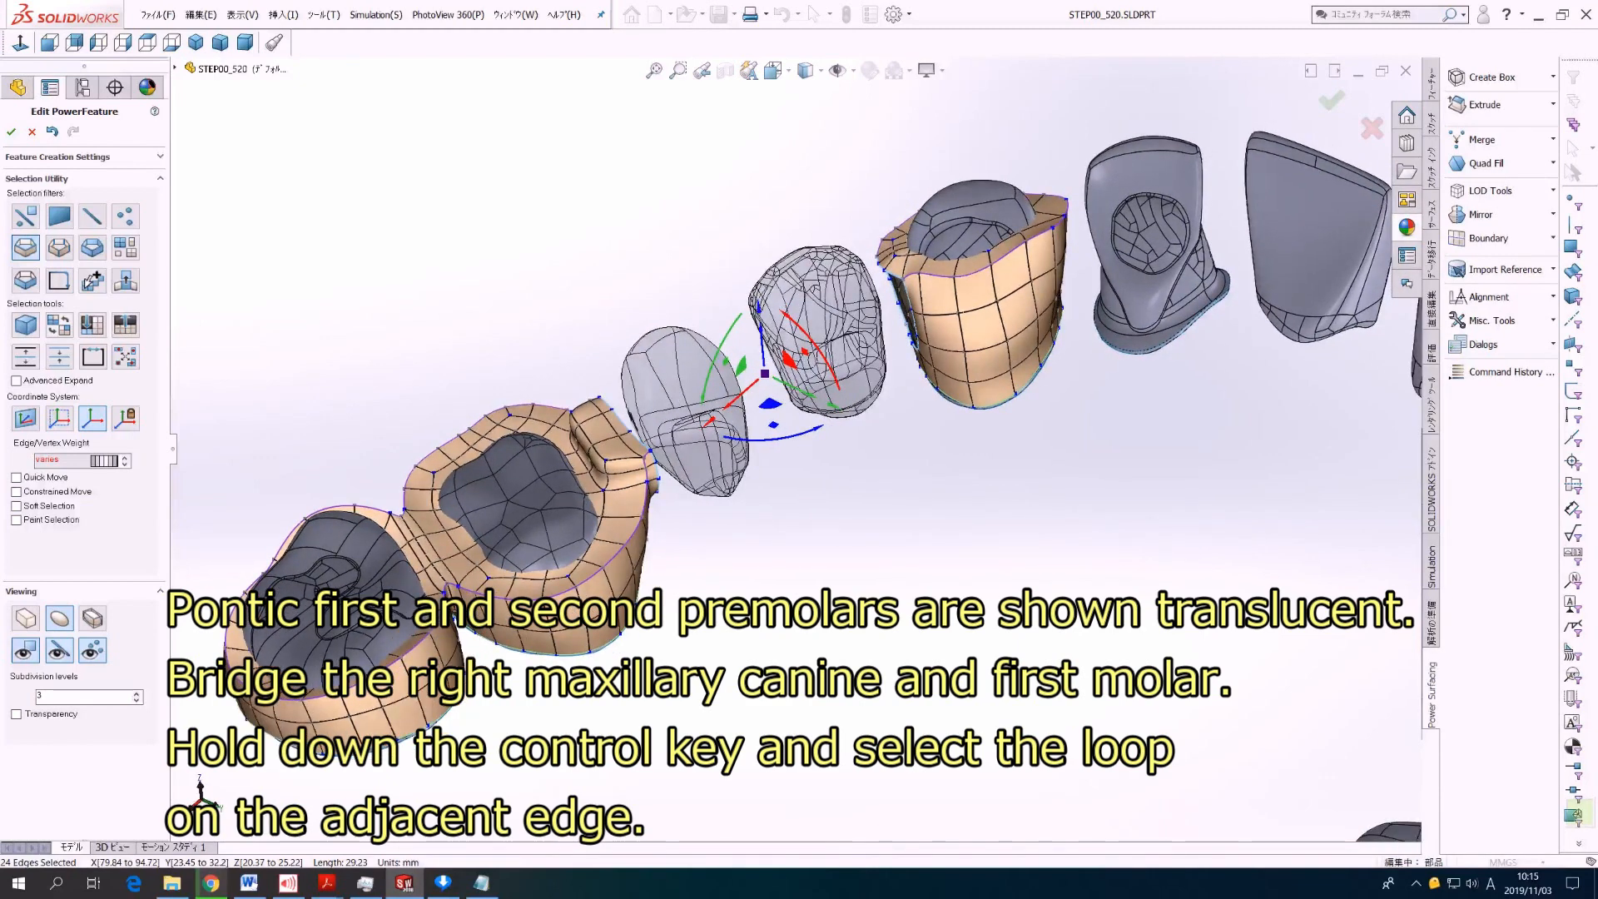
right_click(930, 551)
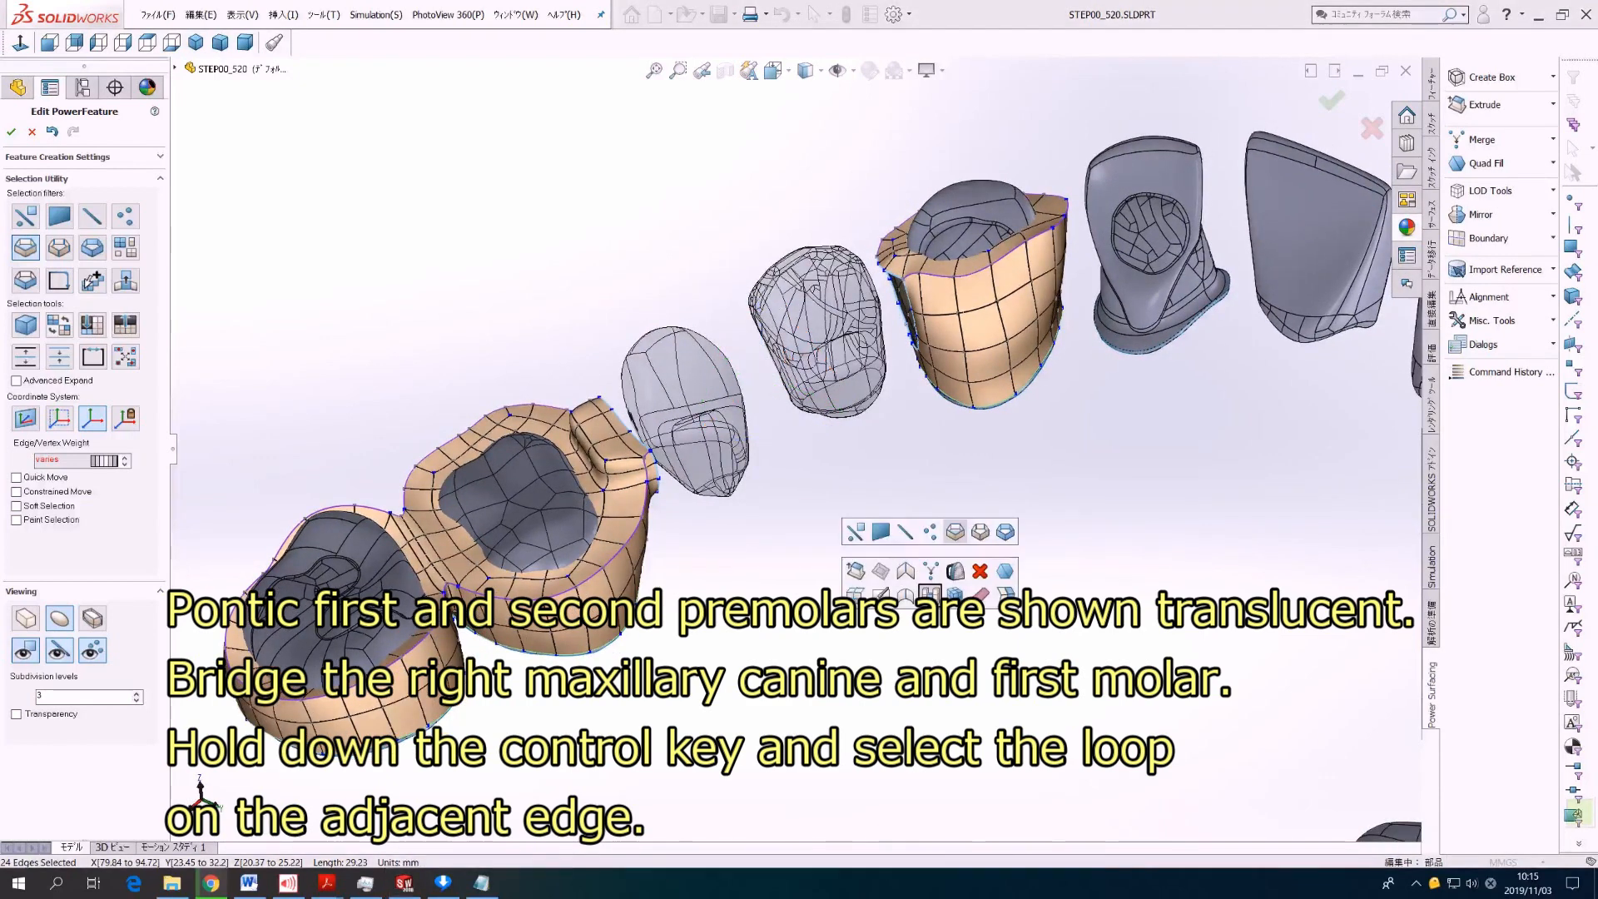
left_click(906, 571)
middle_click_drag(786, 439, 821, 483)
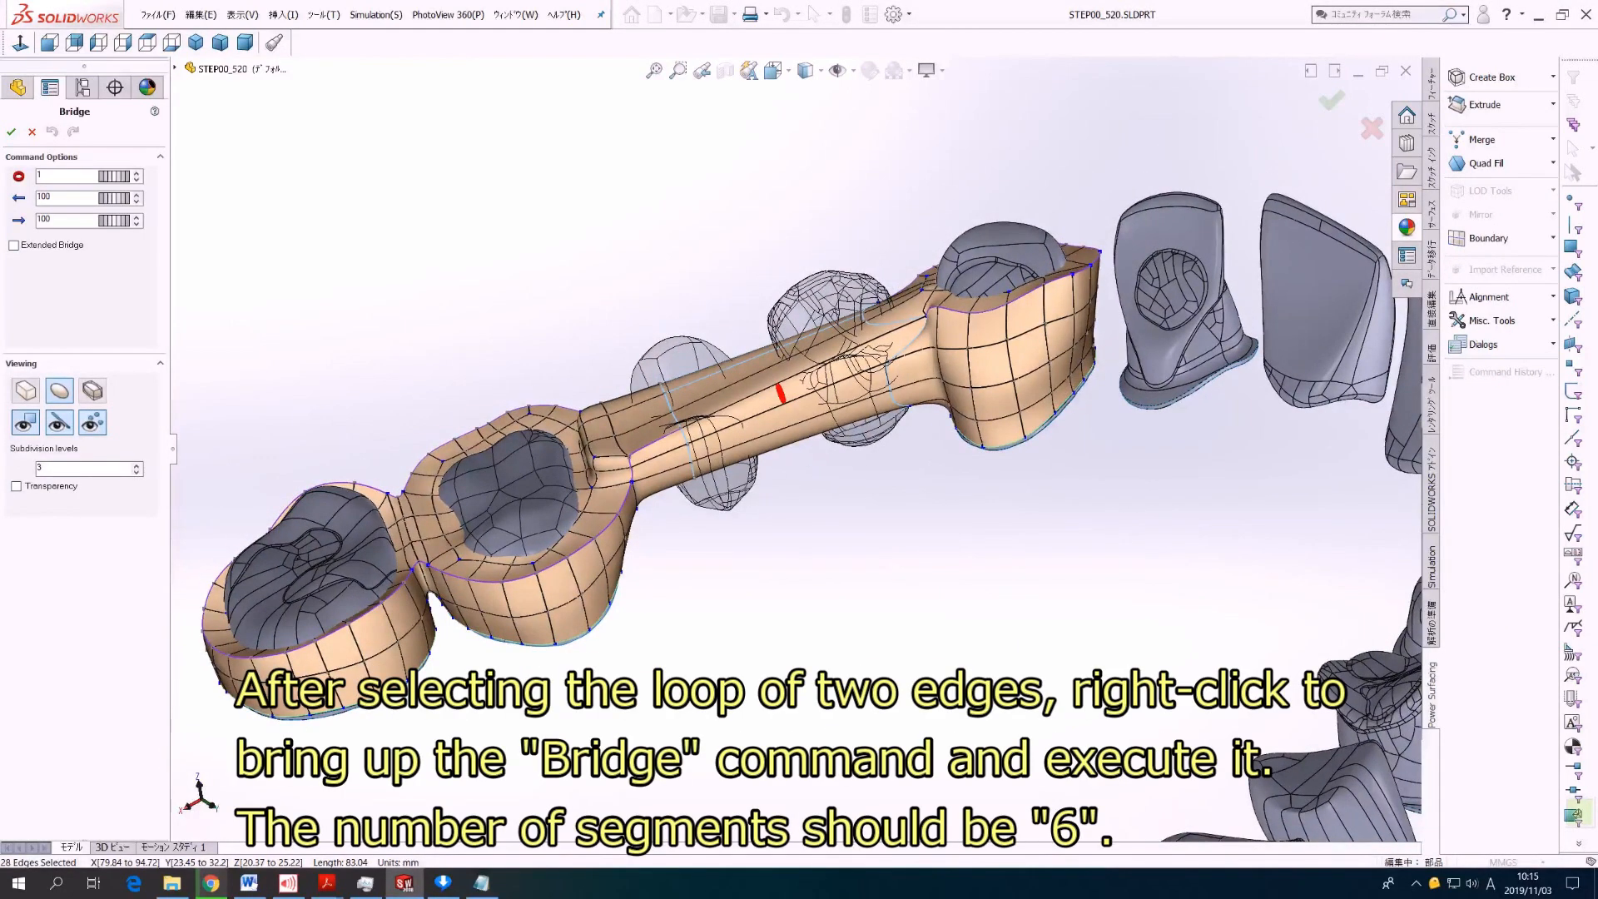
left_click(137, 173)
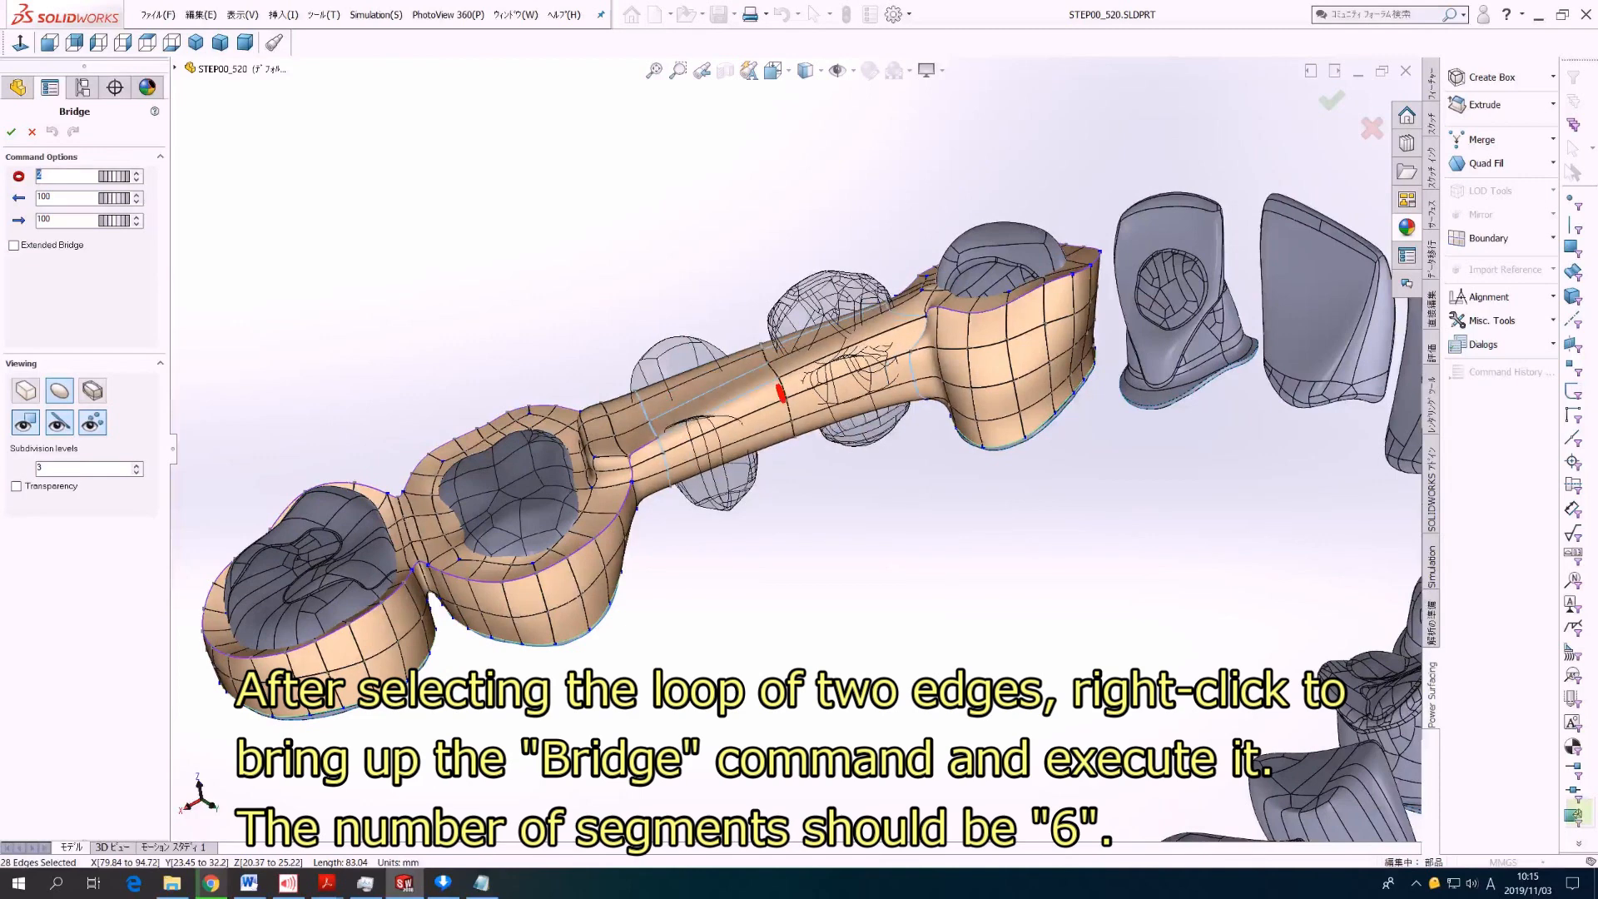
left_click(136, 172)
left_click(136, 173)
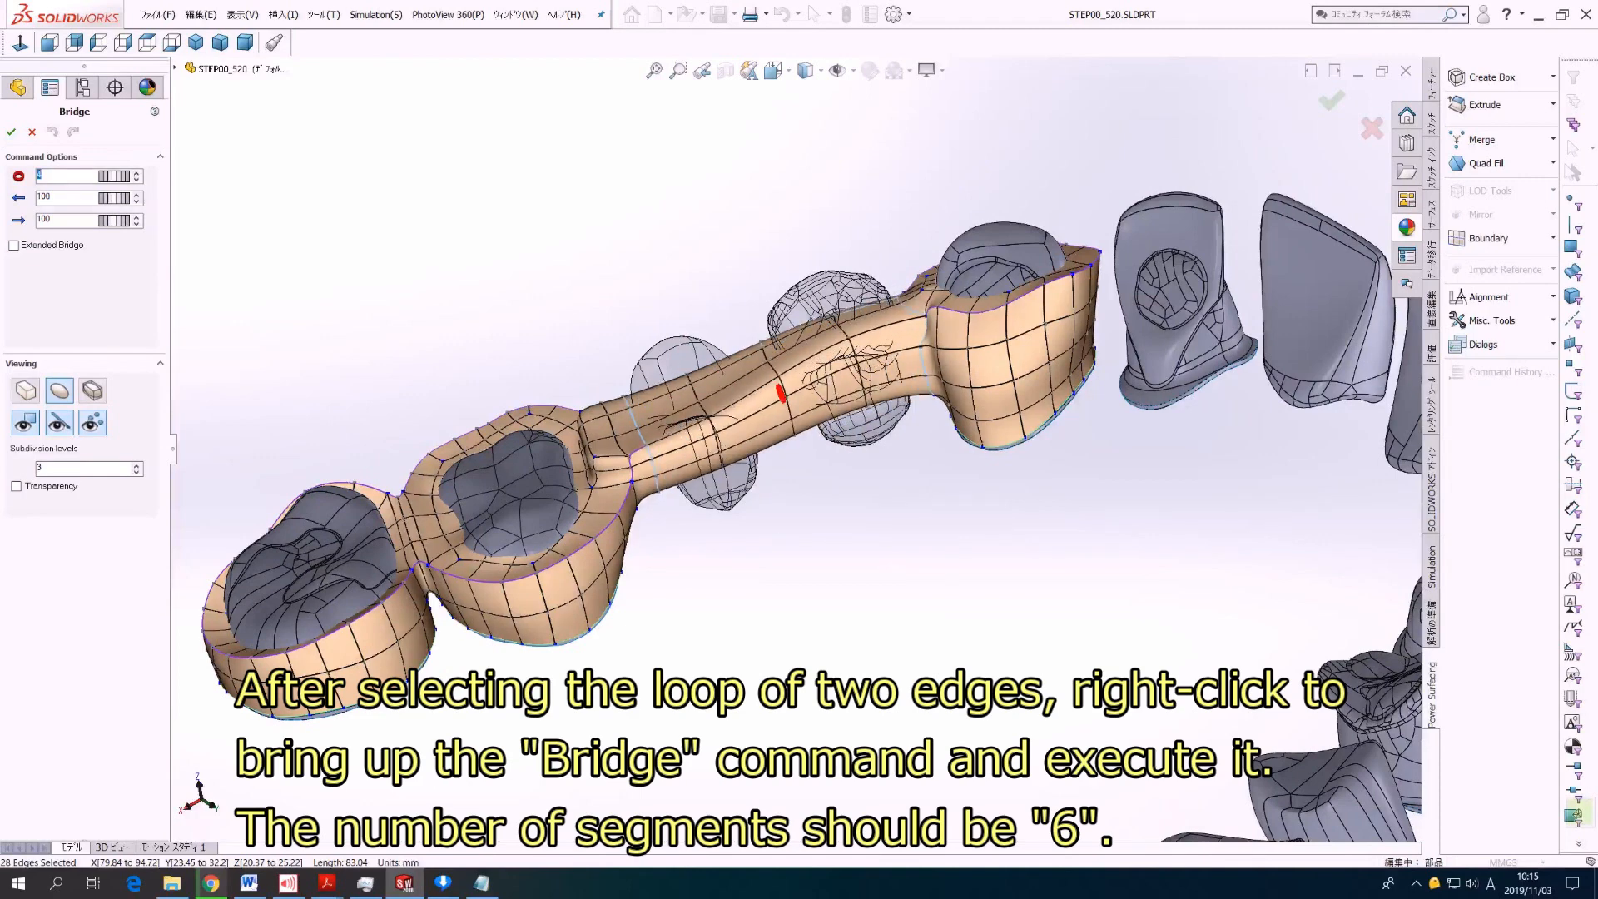
left_click(137, 173)
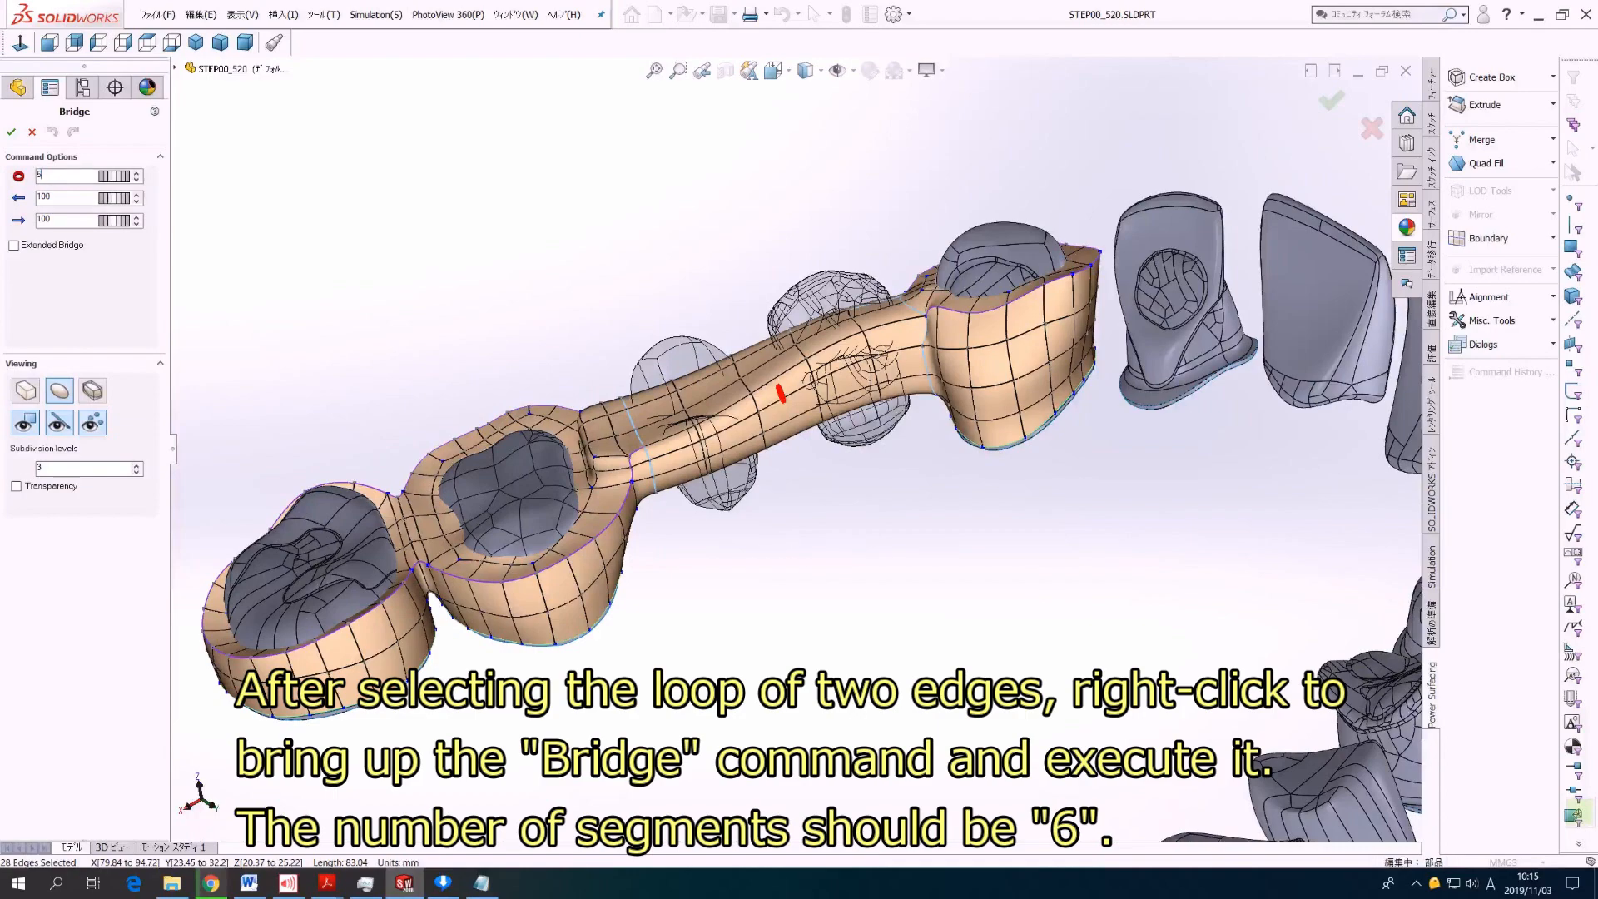
left_click(136, 174)
middle_click_drag(786, 401, 807, 449)
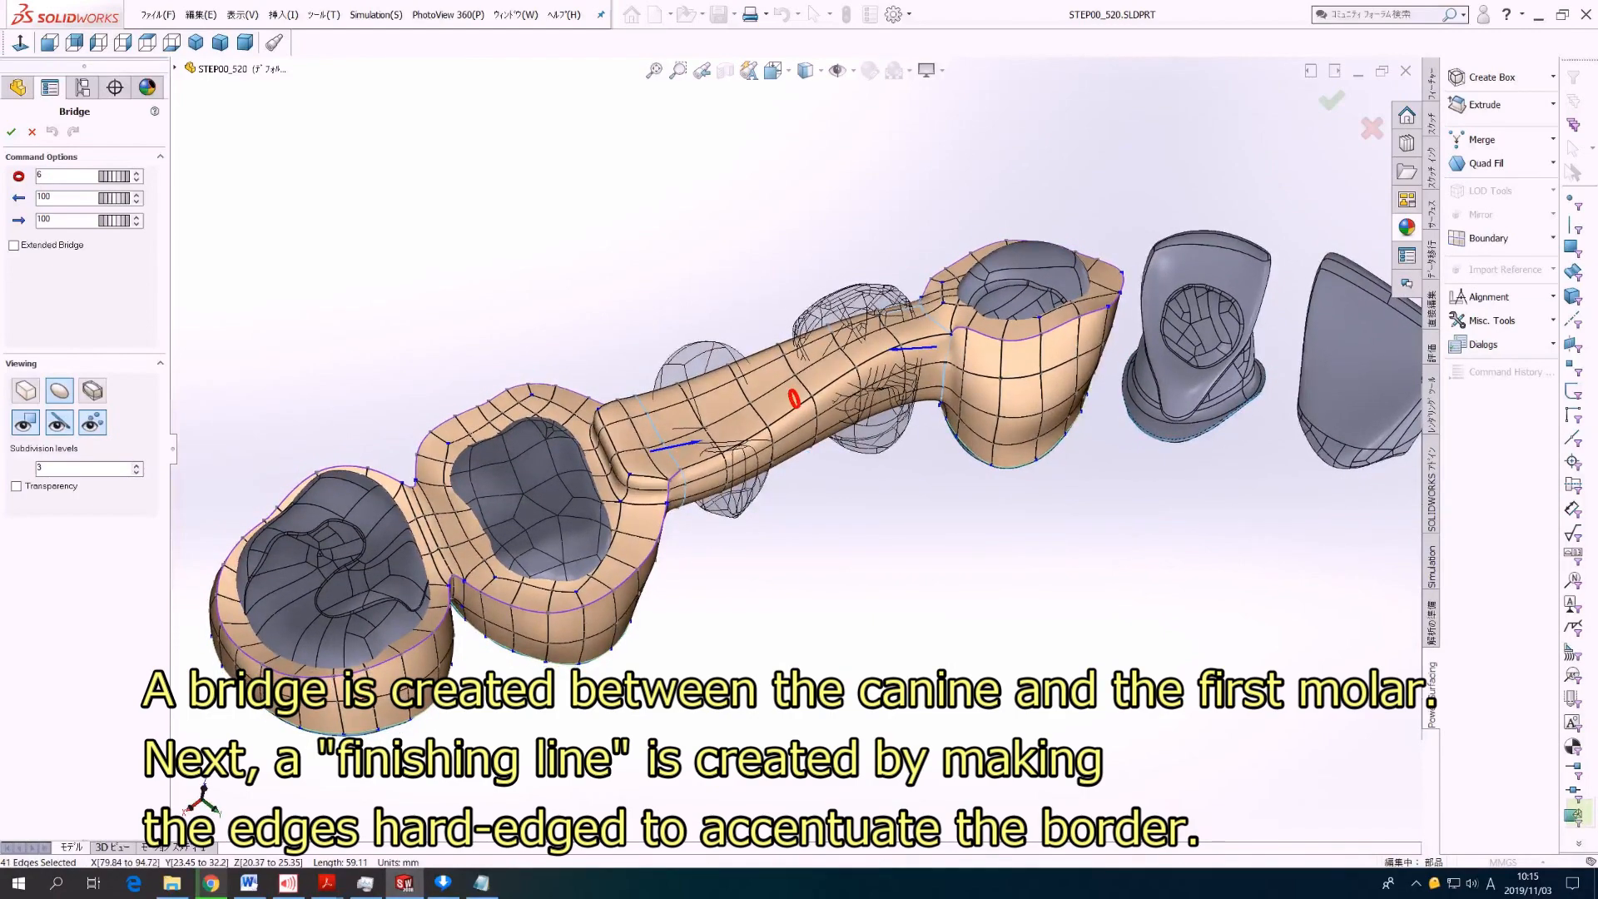
left_click(11, 131)
key("Escape")
middle_click_drag(803, 445, 890, 378)
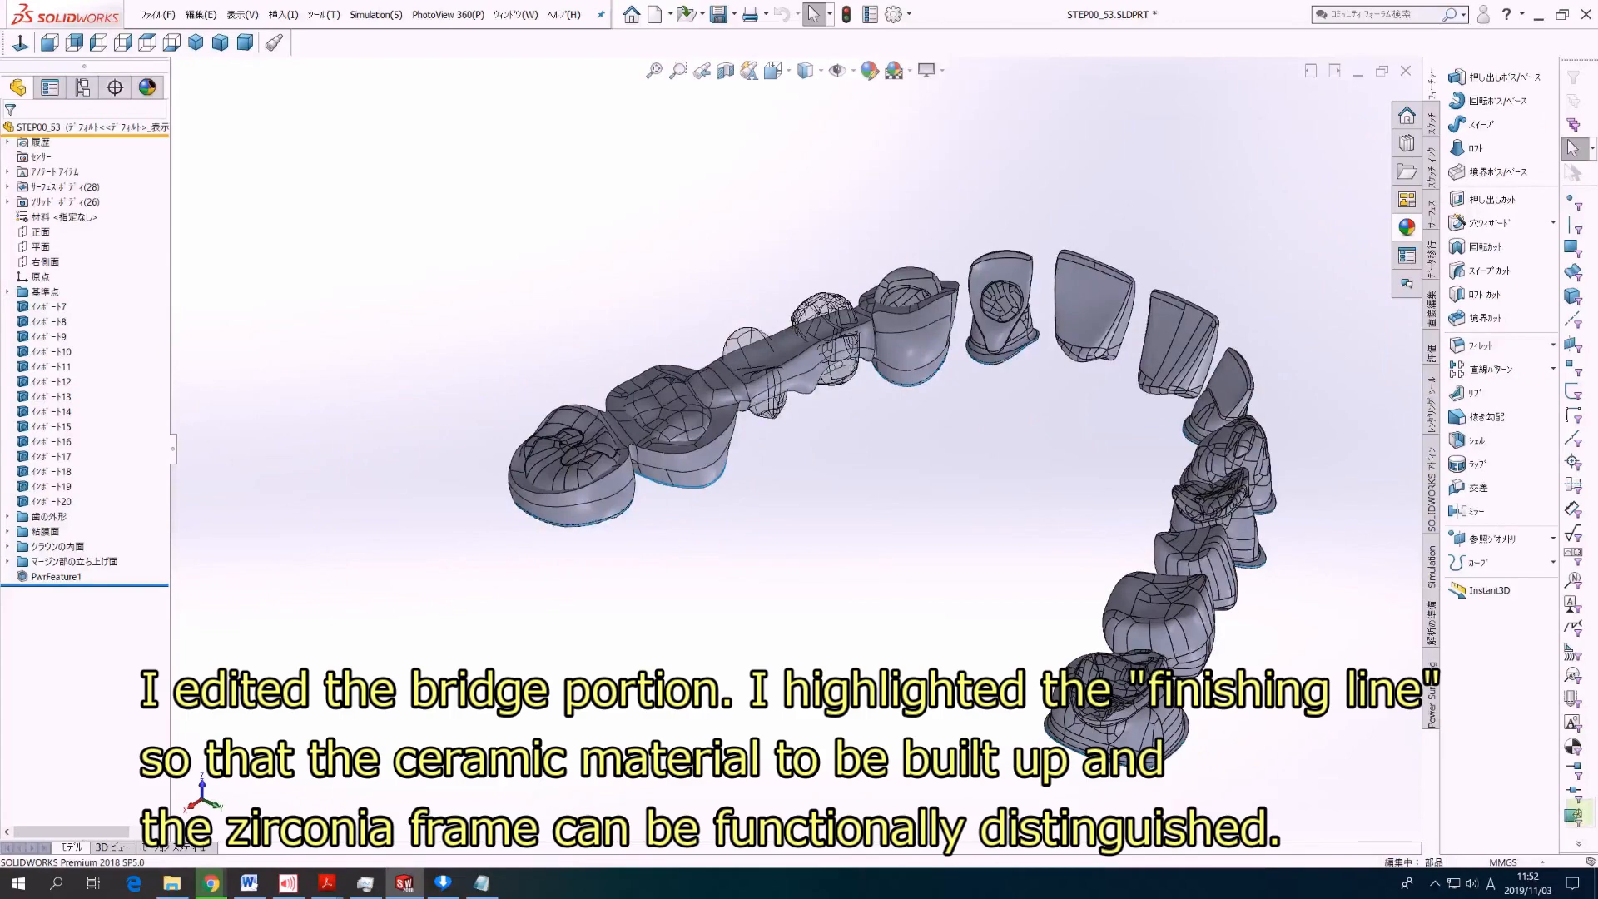
middle_click_drag(1115, 533, 1154, 546)
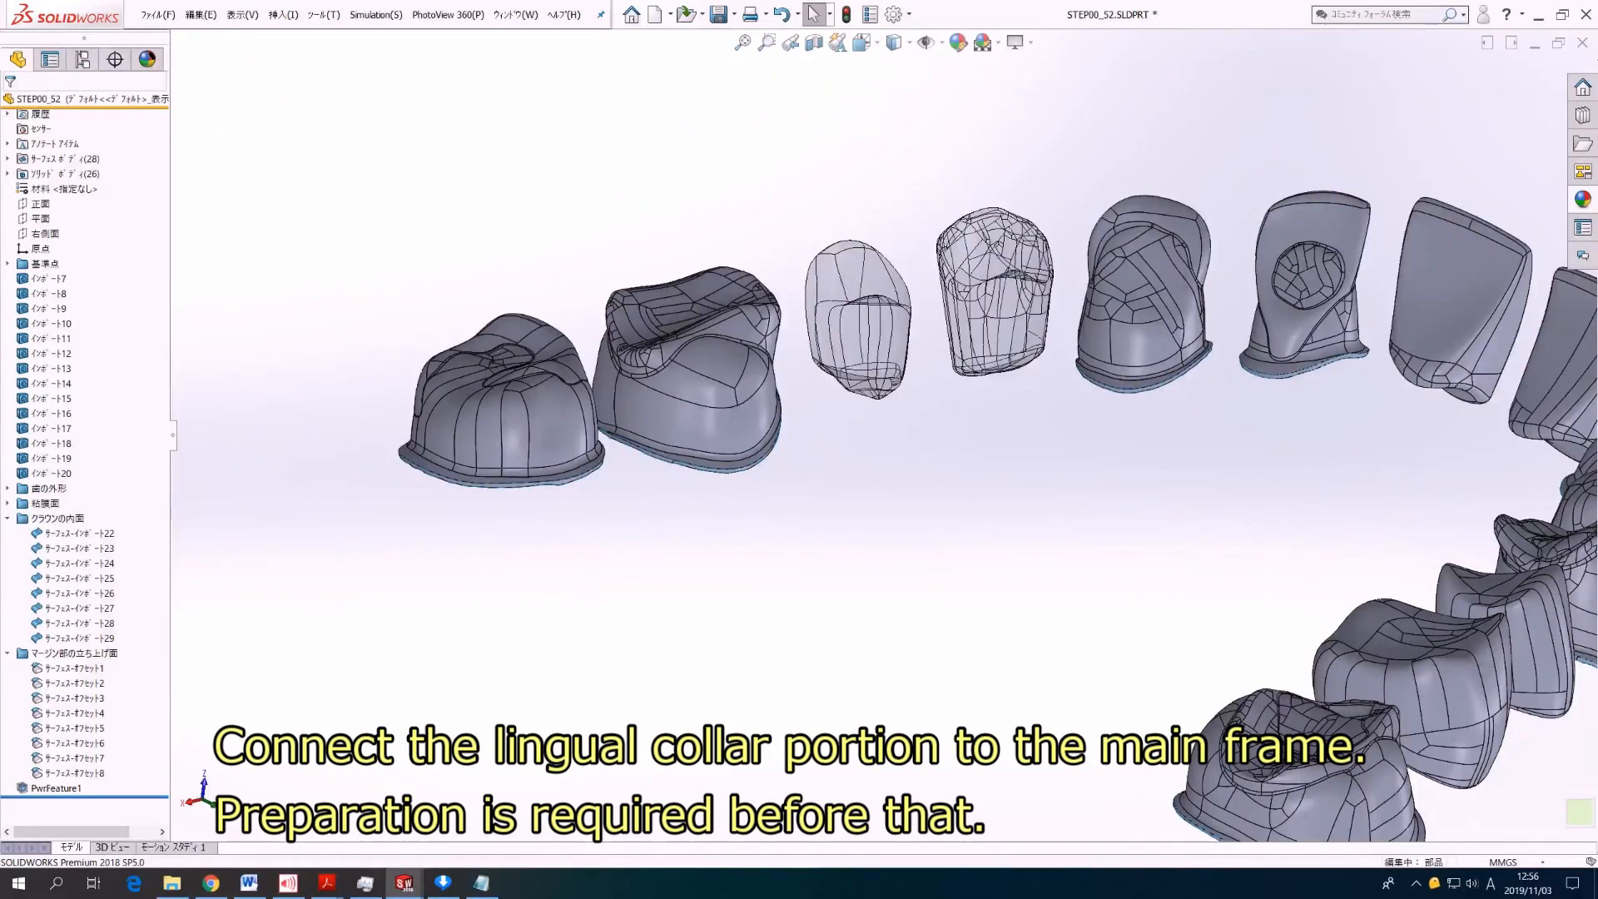
Step: Highlight the margin offset surfaces サーフェス-オフセット1, 2 and 3 one by one to identify their abutment teeth
left_click(75, 668)
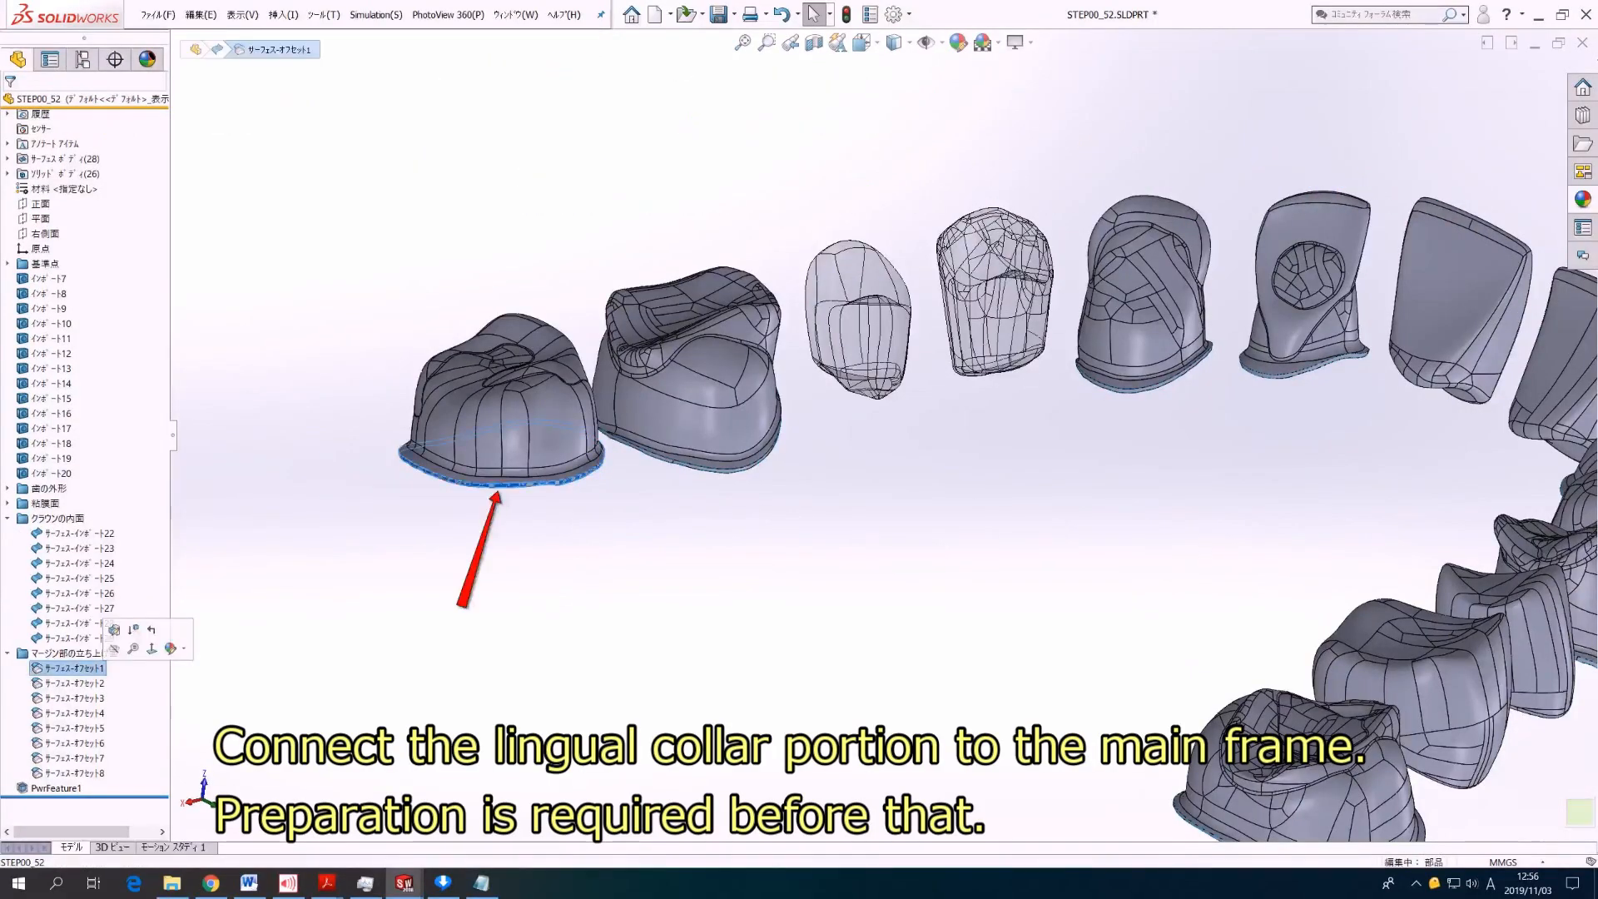
left_click(75, 683)
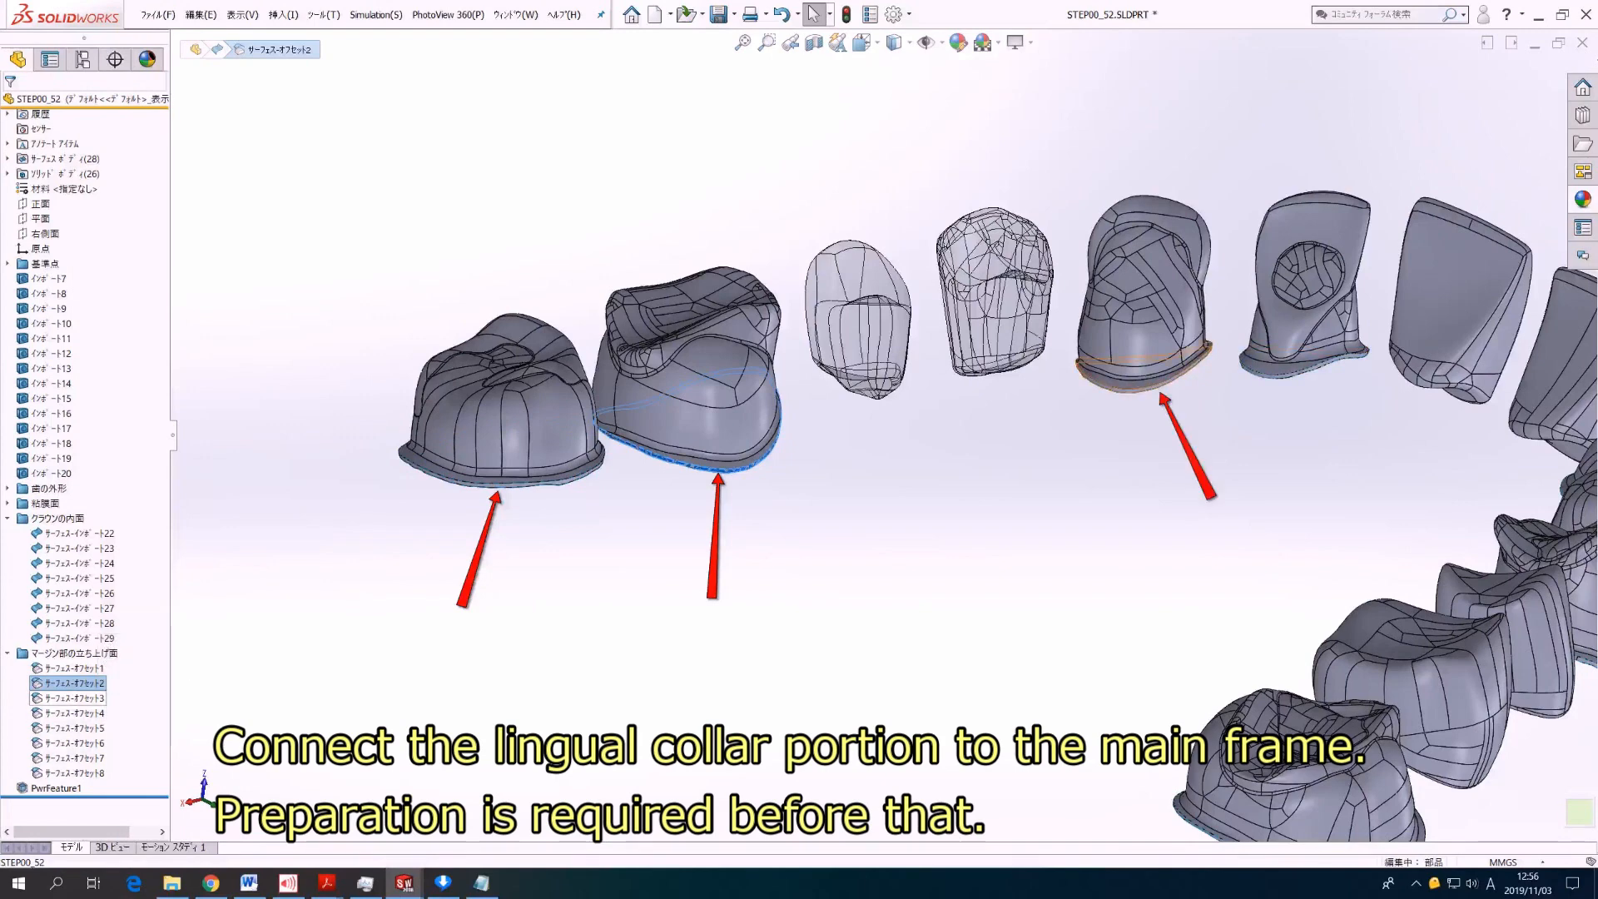
left_click(73, 699)
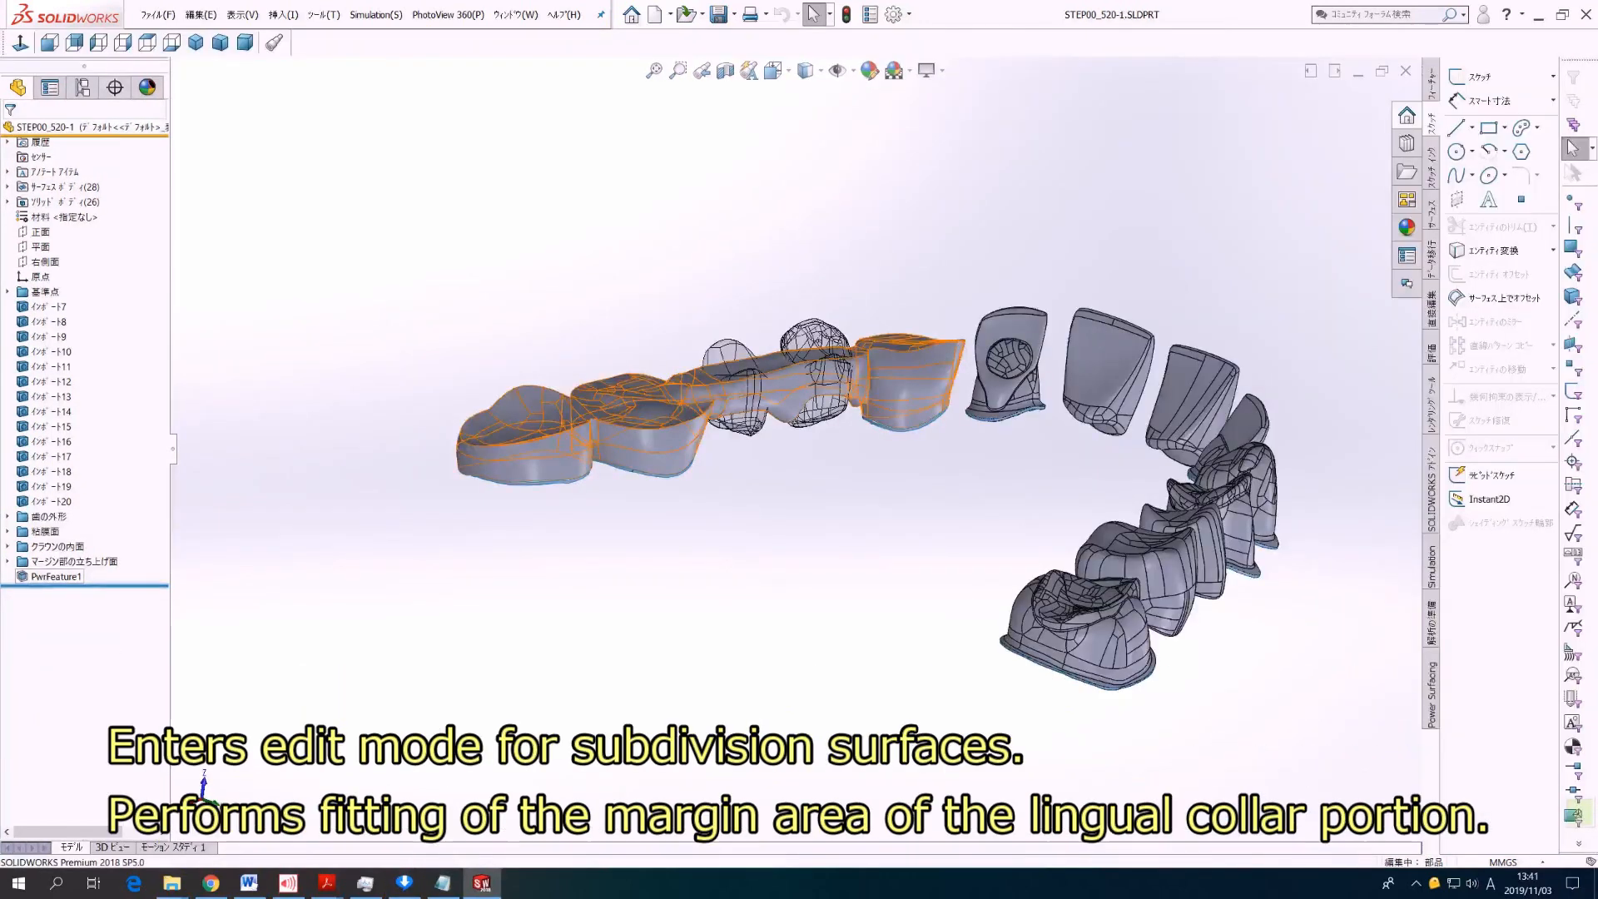
Step: Open the subdivision surface feature PwrFeature1 for editing
left_click(56, 577)
right_click(41, 575)
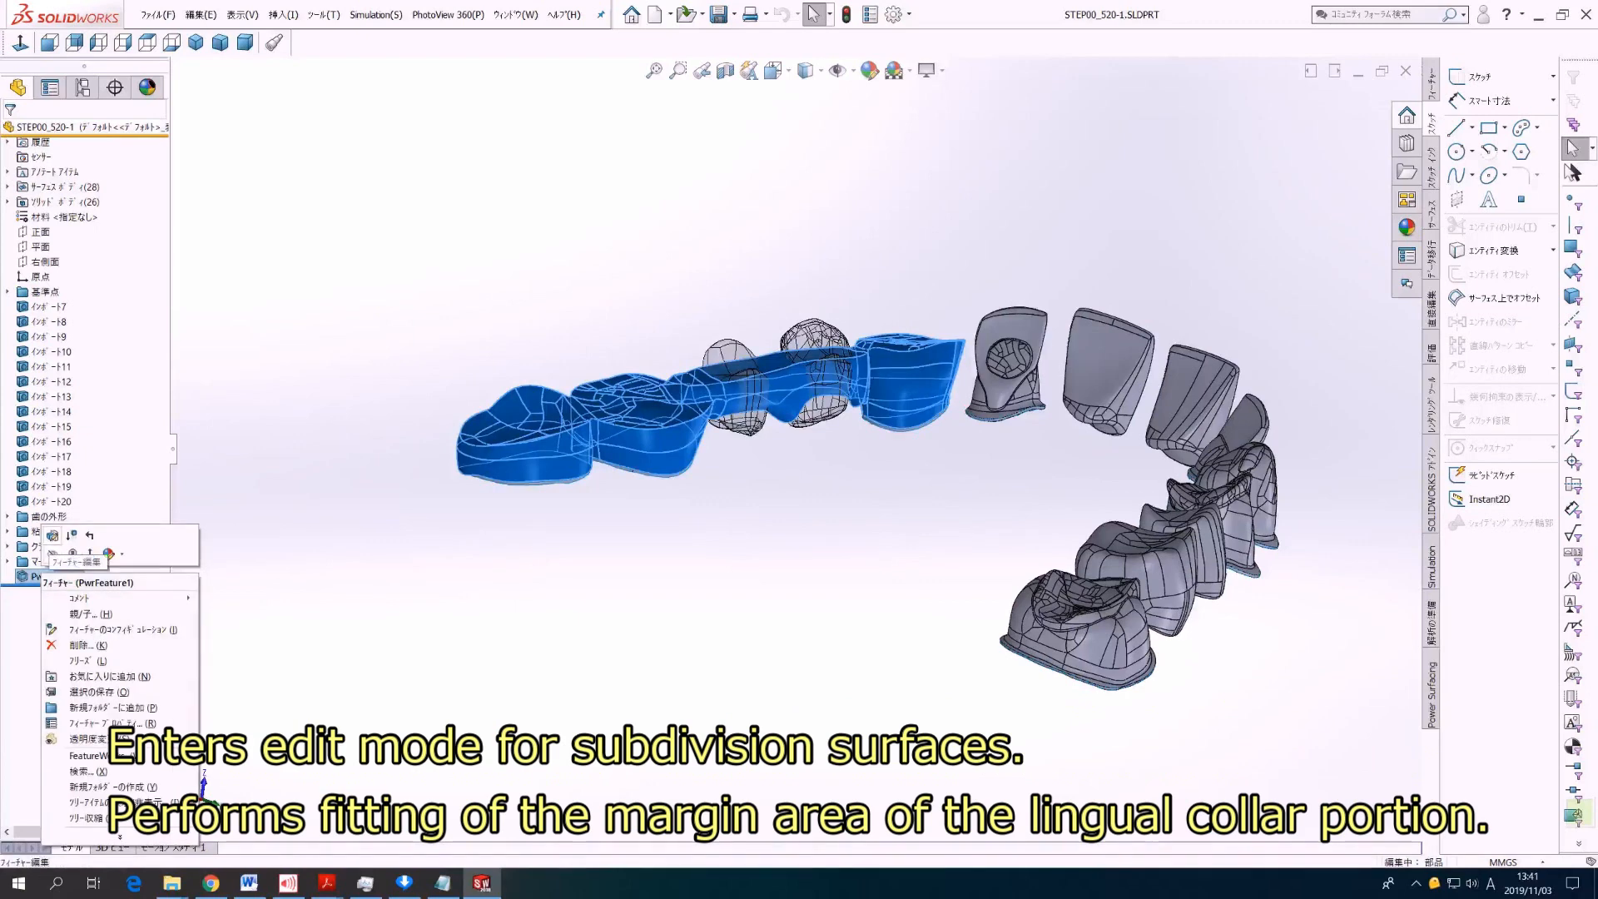
left_click(53, 534)
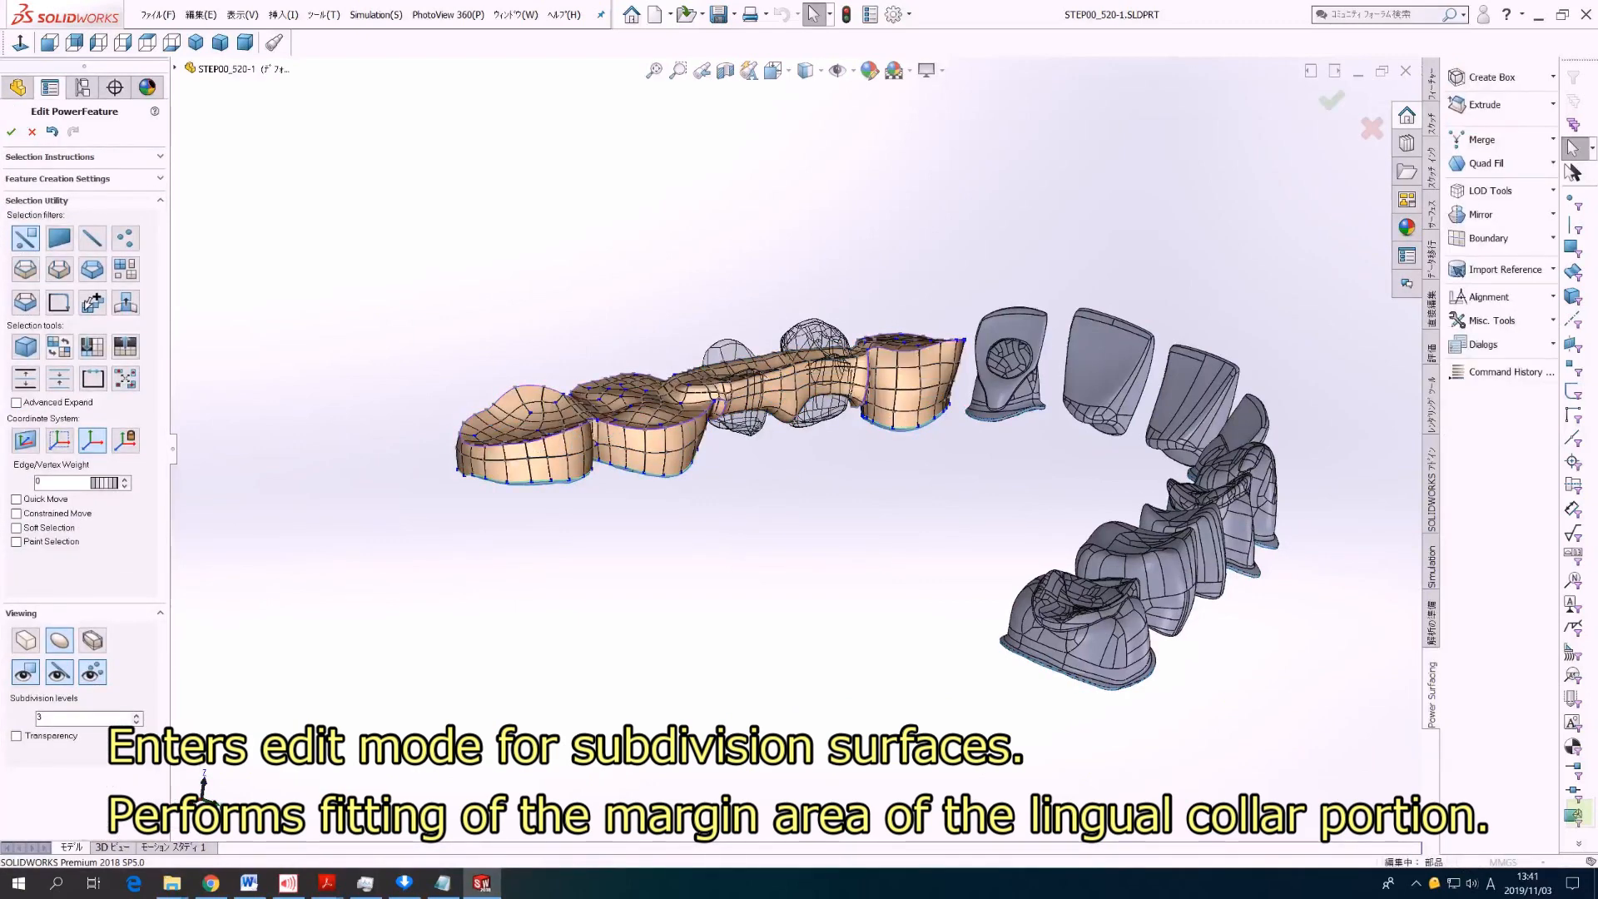
Step: Import the four extracted margin surfaces beneath the second molar, first molar and canine collars as reference entities for the subdivision surface
left_click(324, 14)
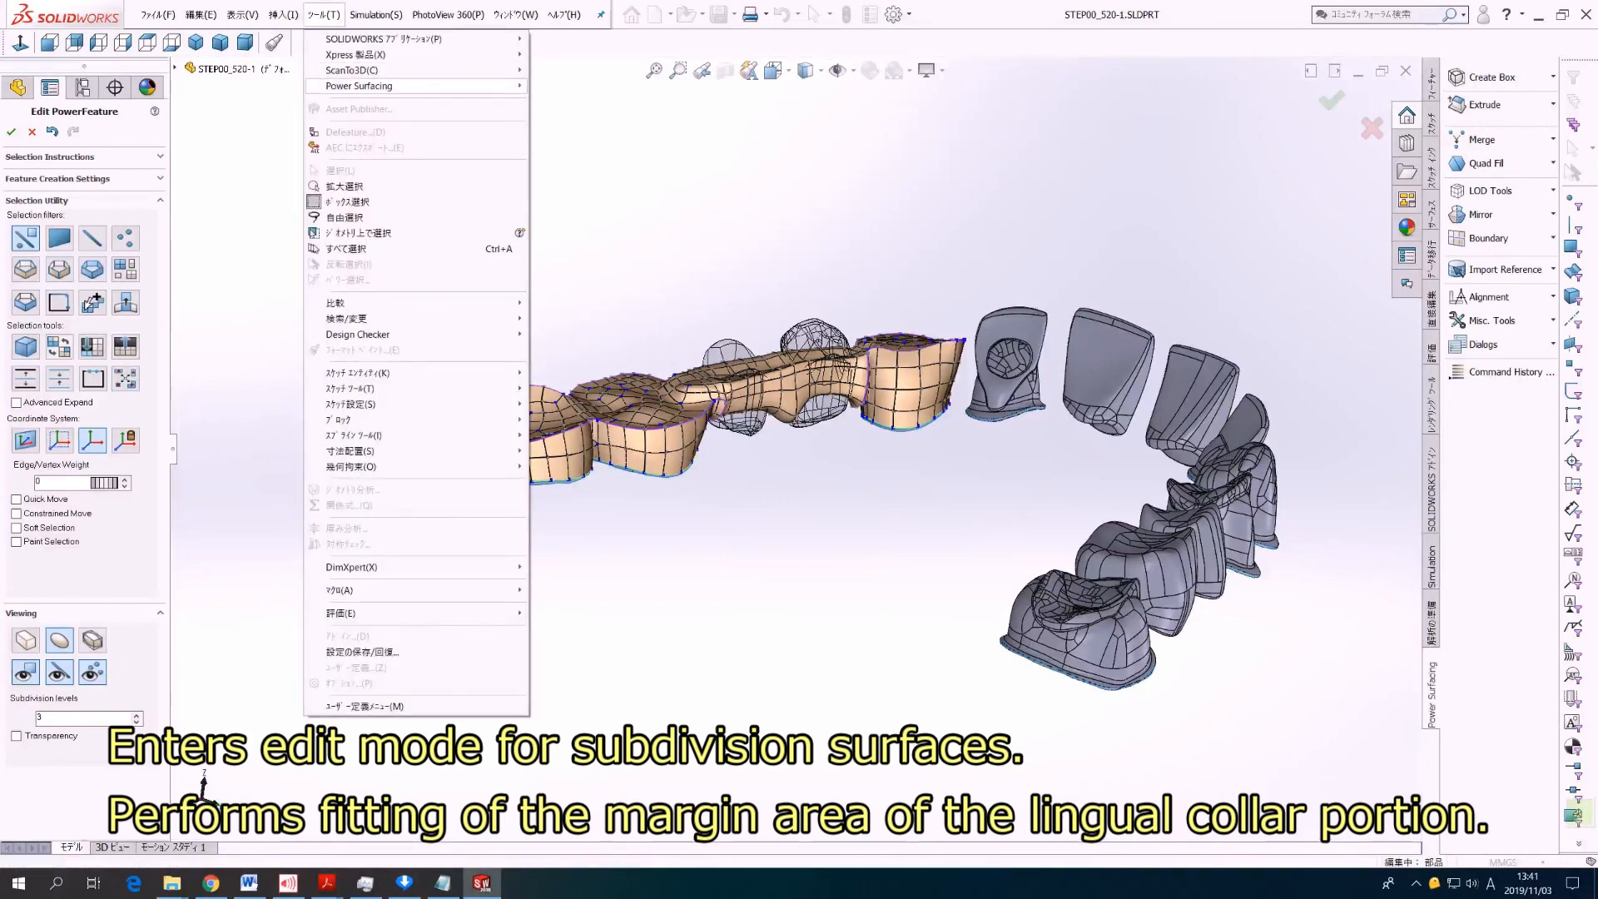
mouse_move(358, 86)
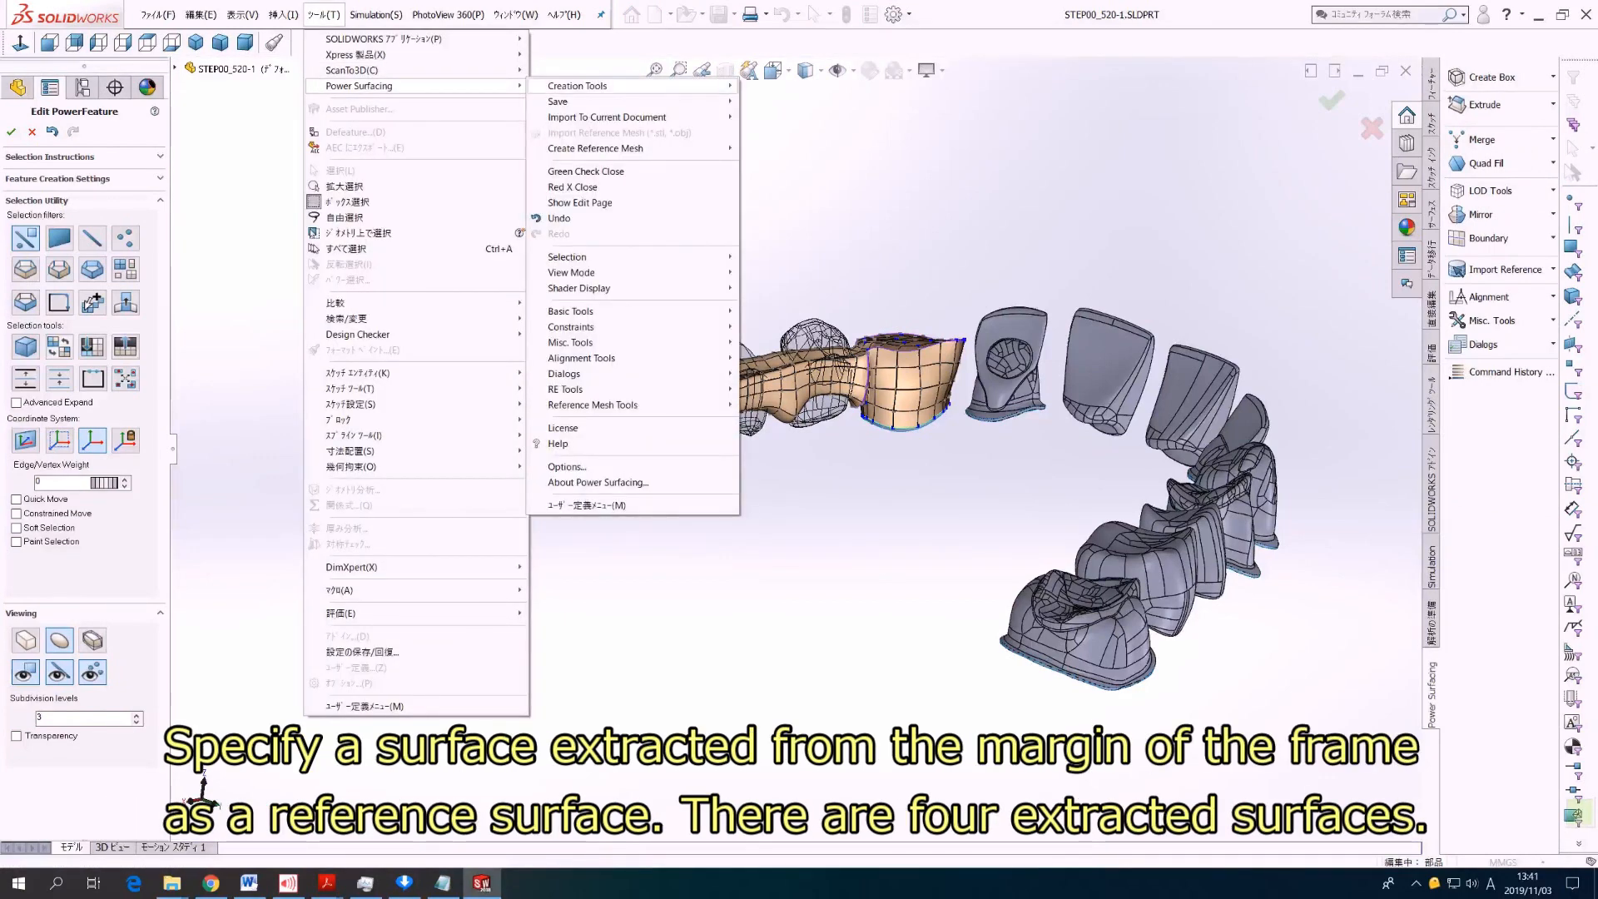
mouse_move(583, 327)
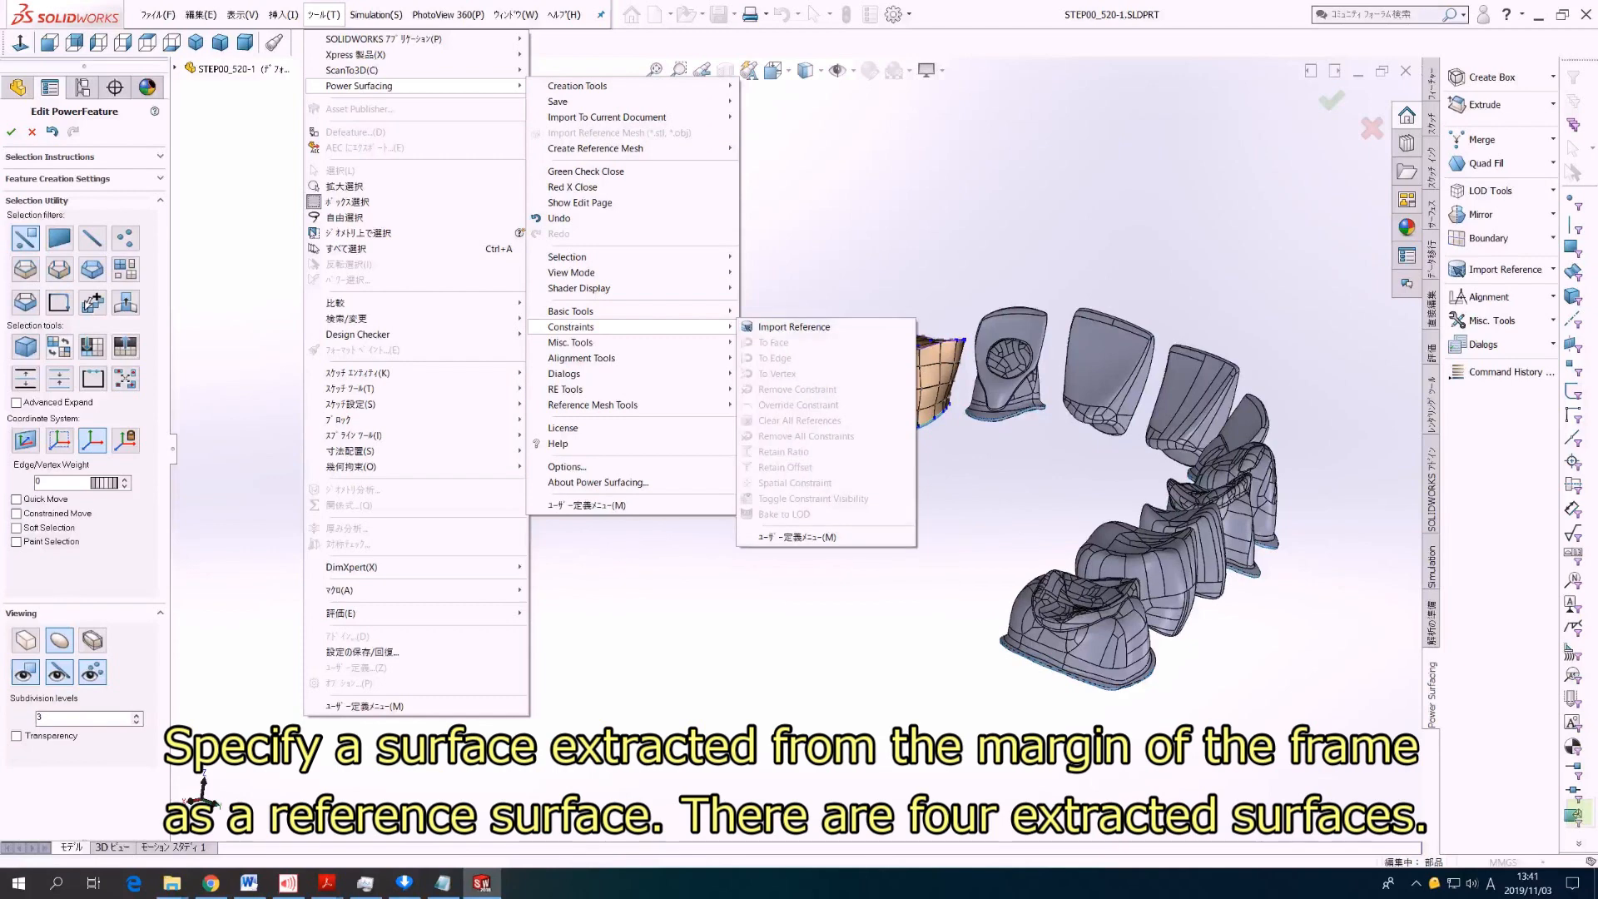
left_click(794, 326)
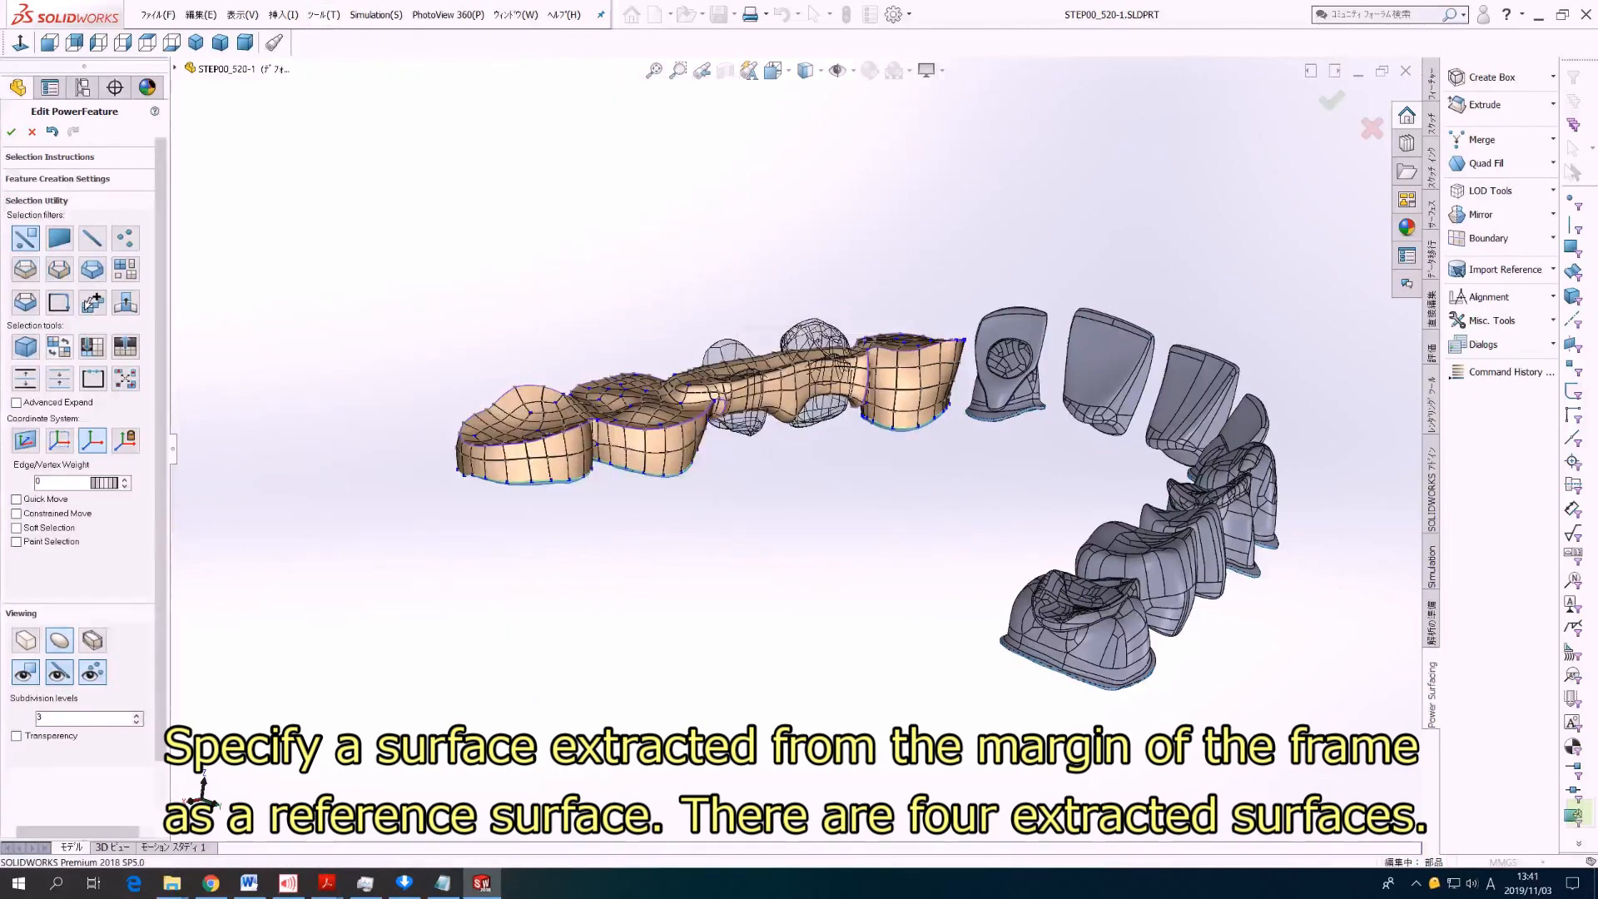
scroll(510, 504, "down", 8)
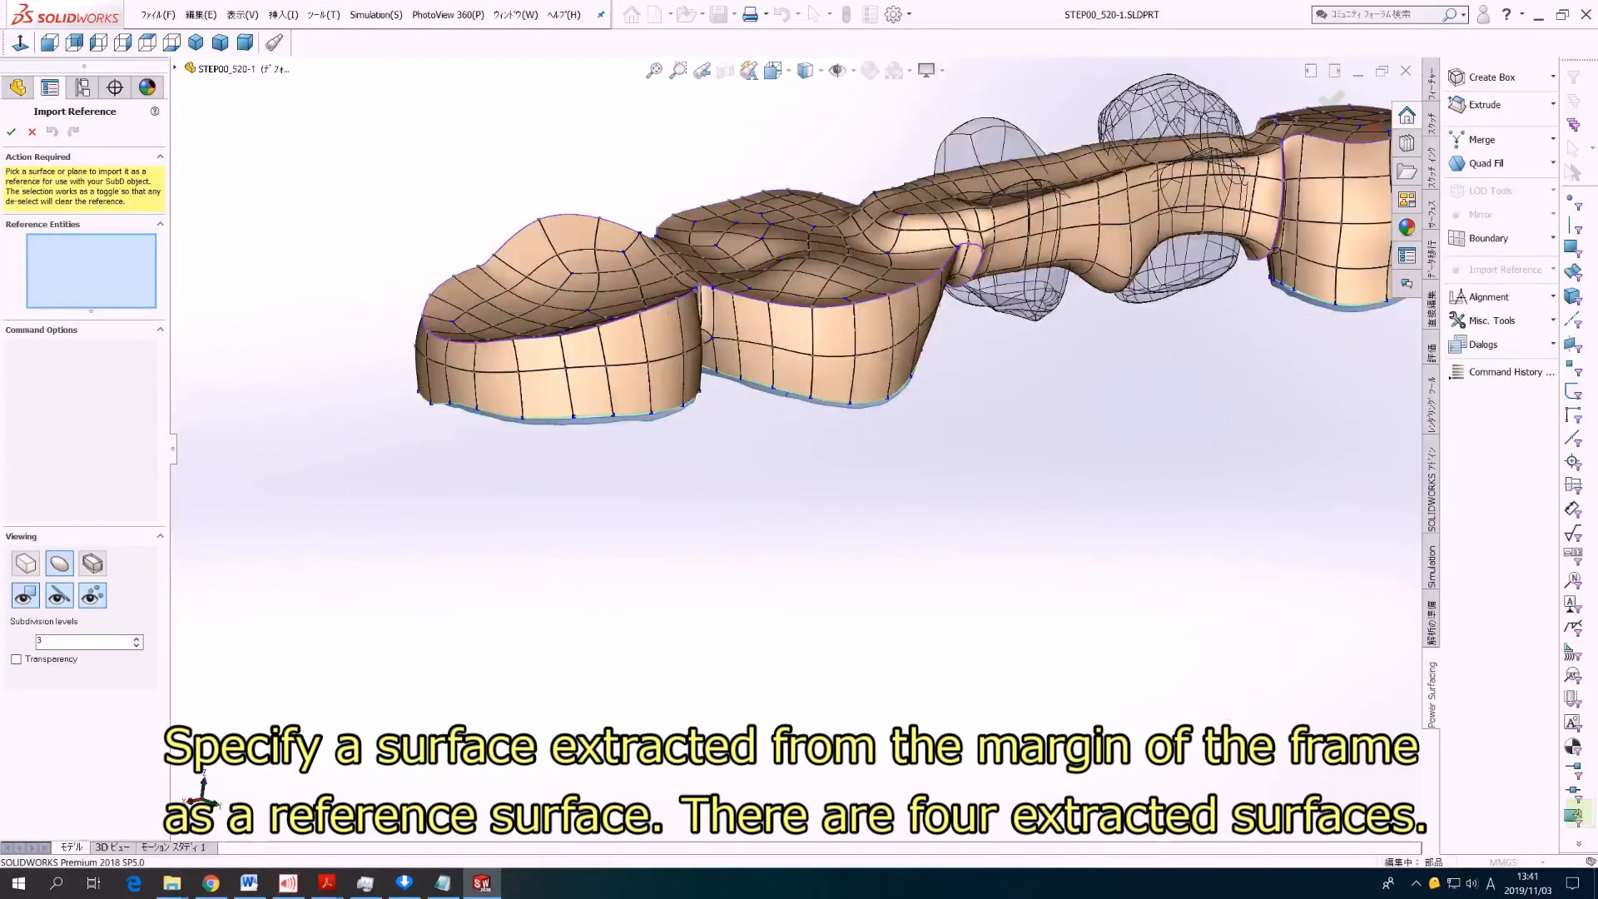
left_click(583, 413)
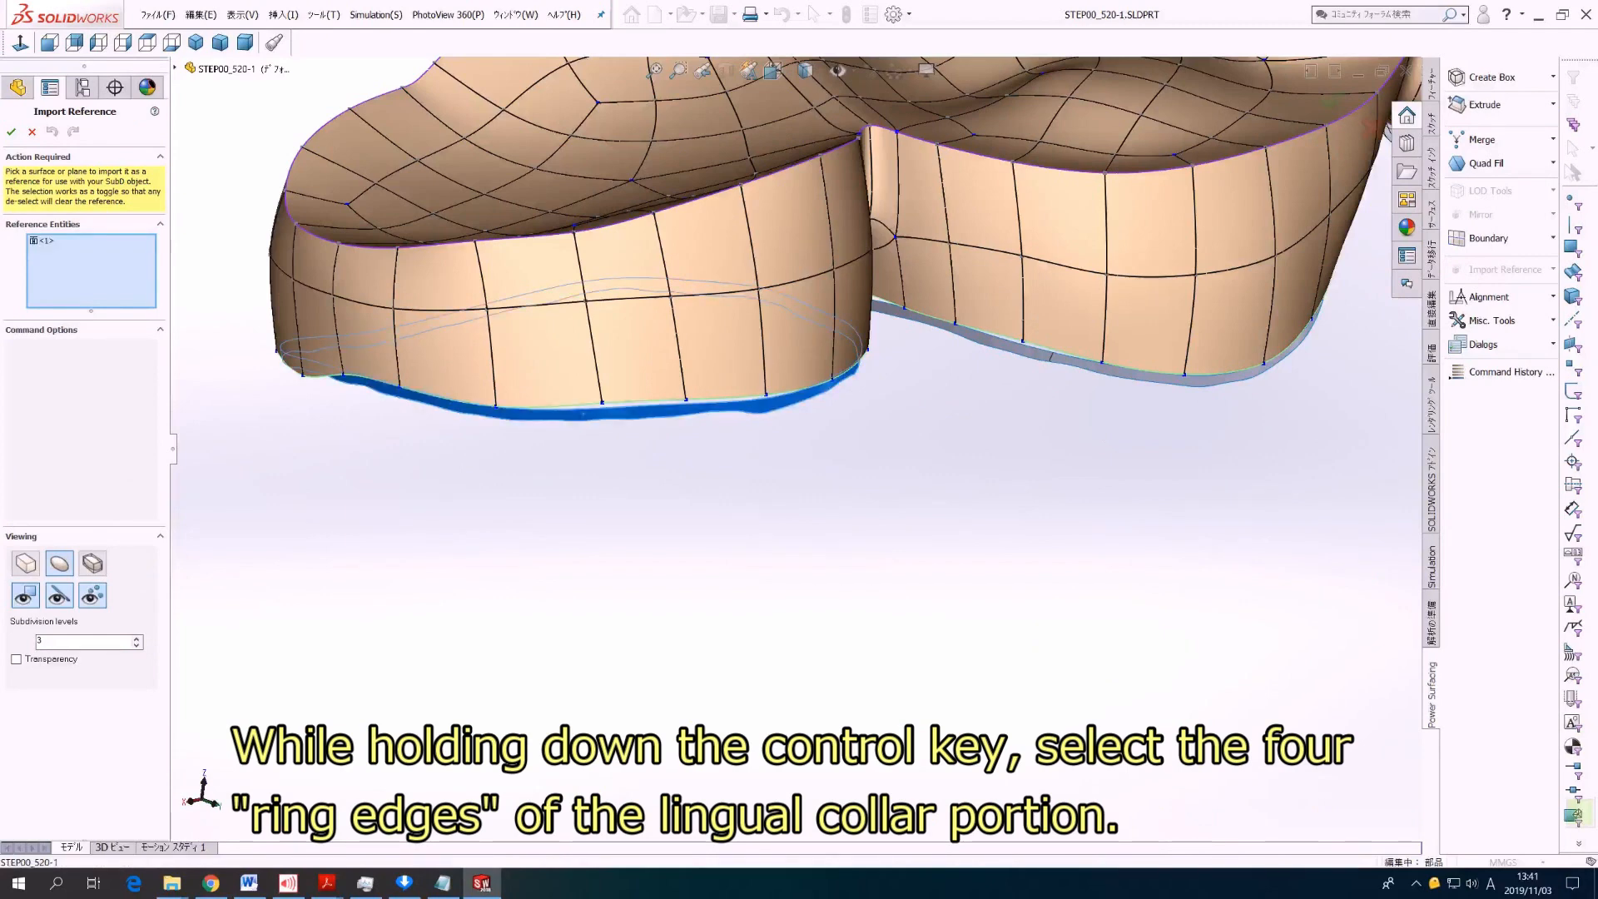
left_click(958, 329, "ctrl")
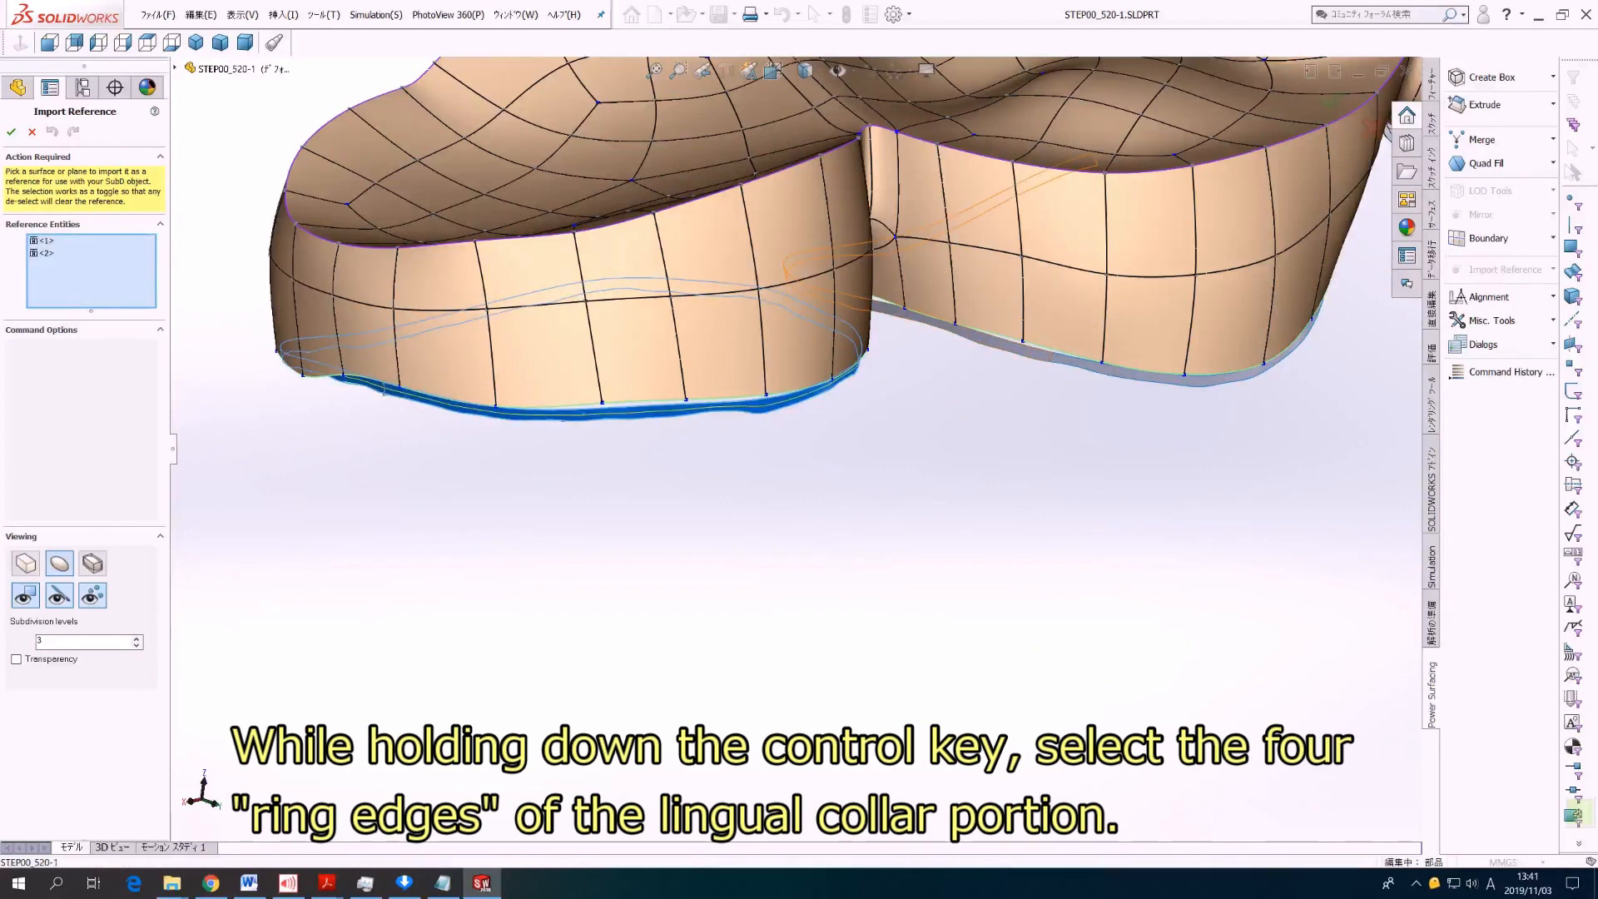
left_click(1208, 373, "ctrl")
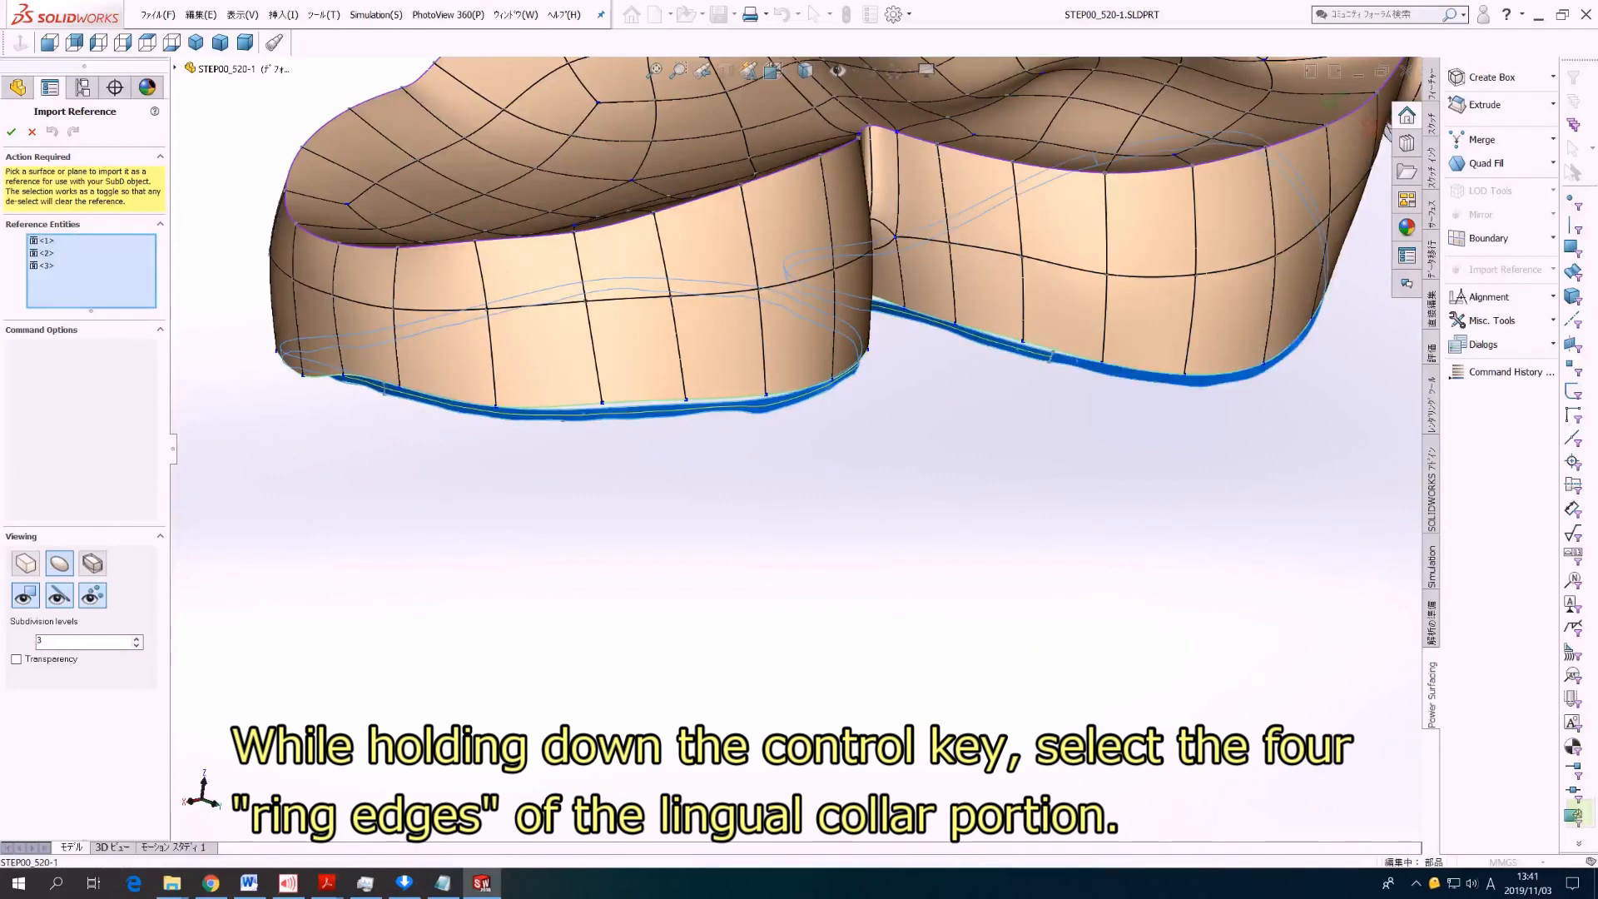
scroll(791, 447, "up", 8)
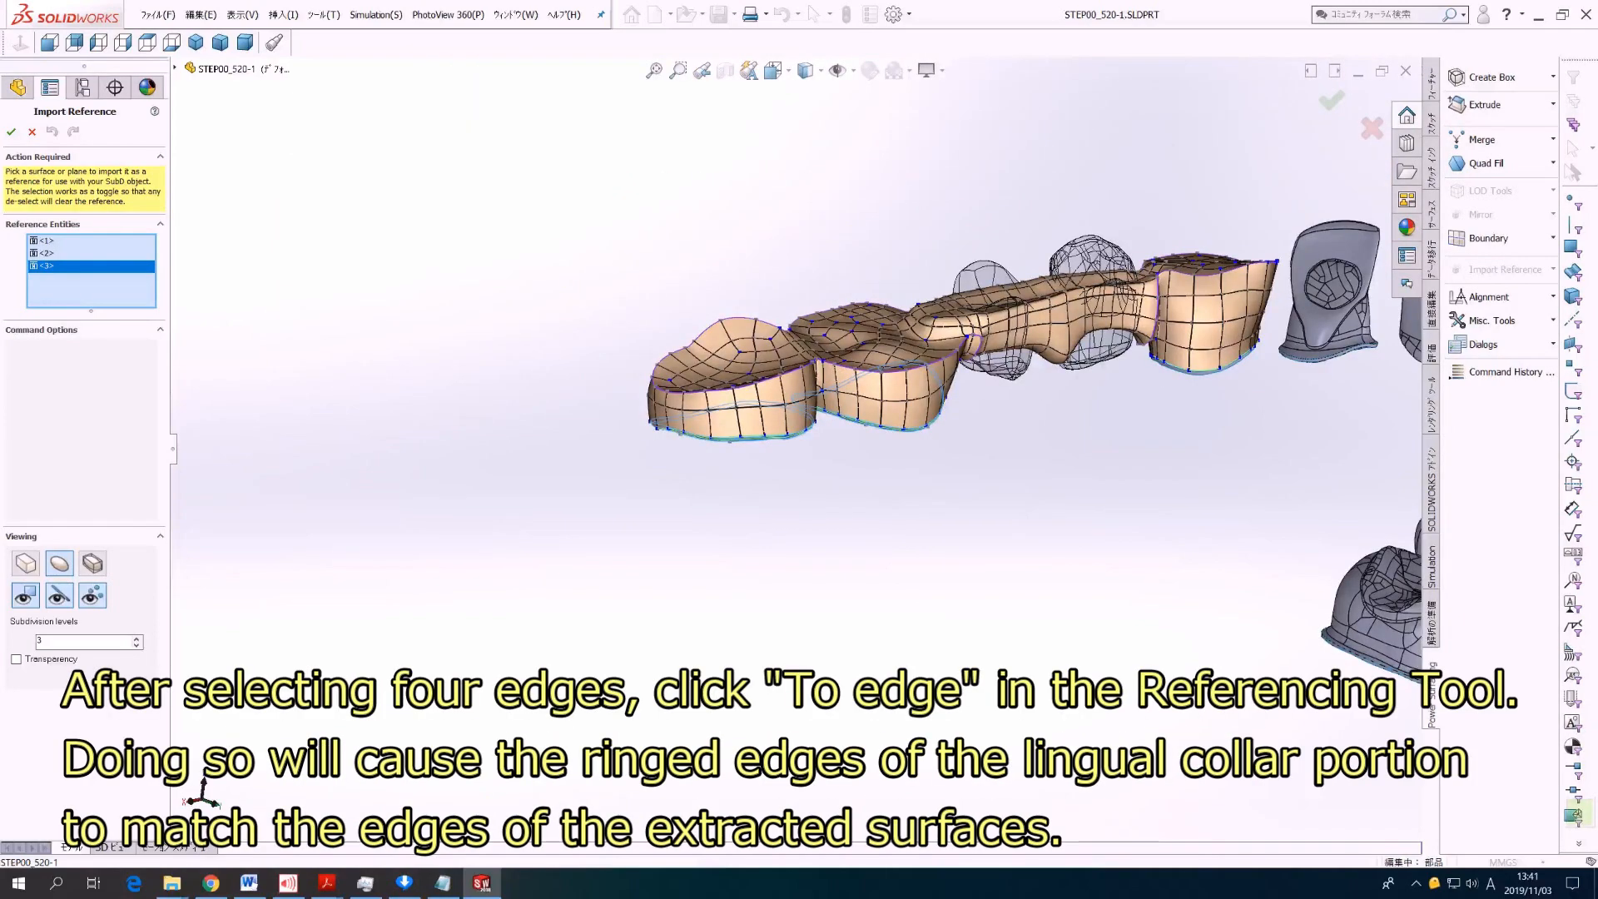
scroll(1248, 317, "down", 6)
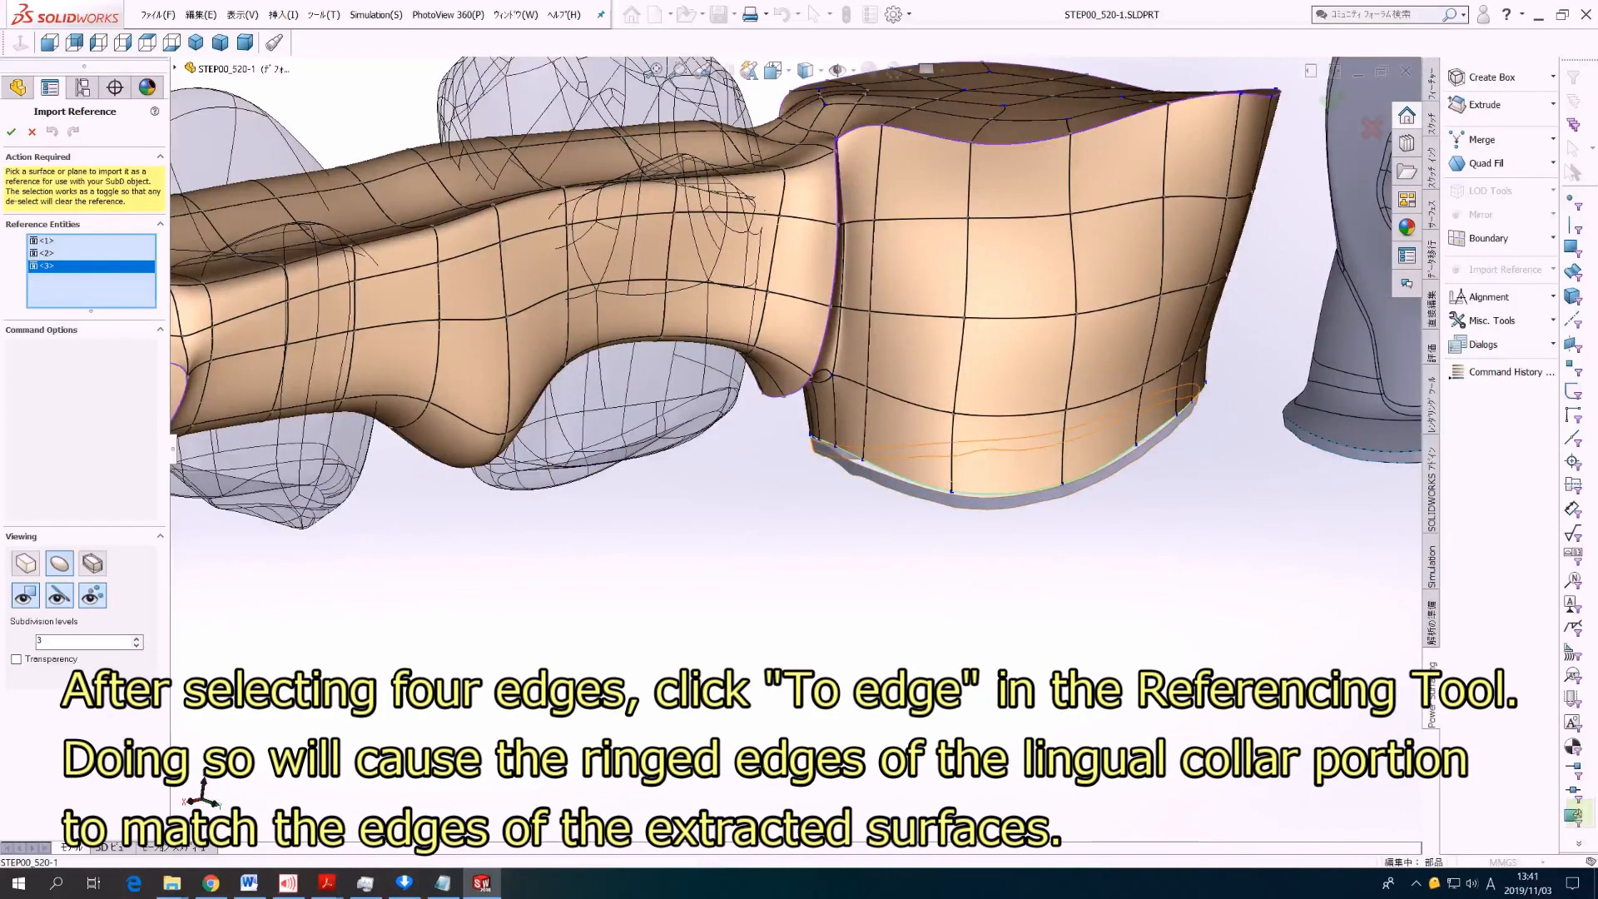
left_click(993, 502, "ctrl")
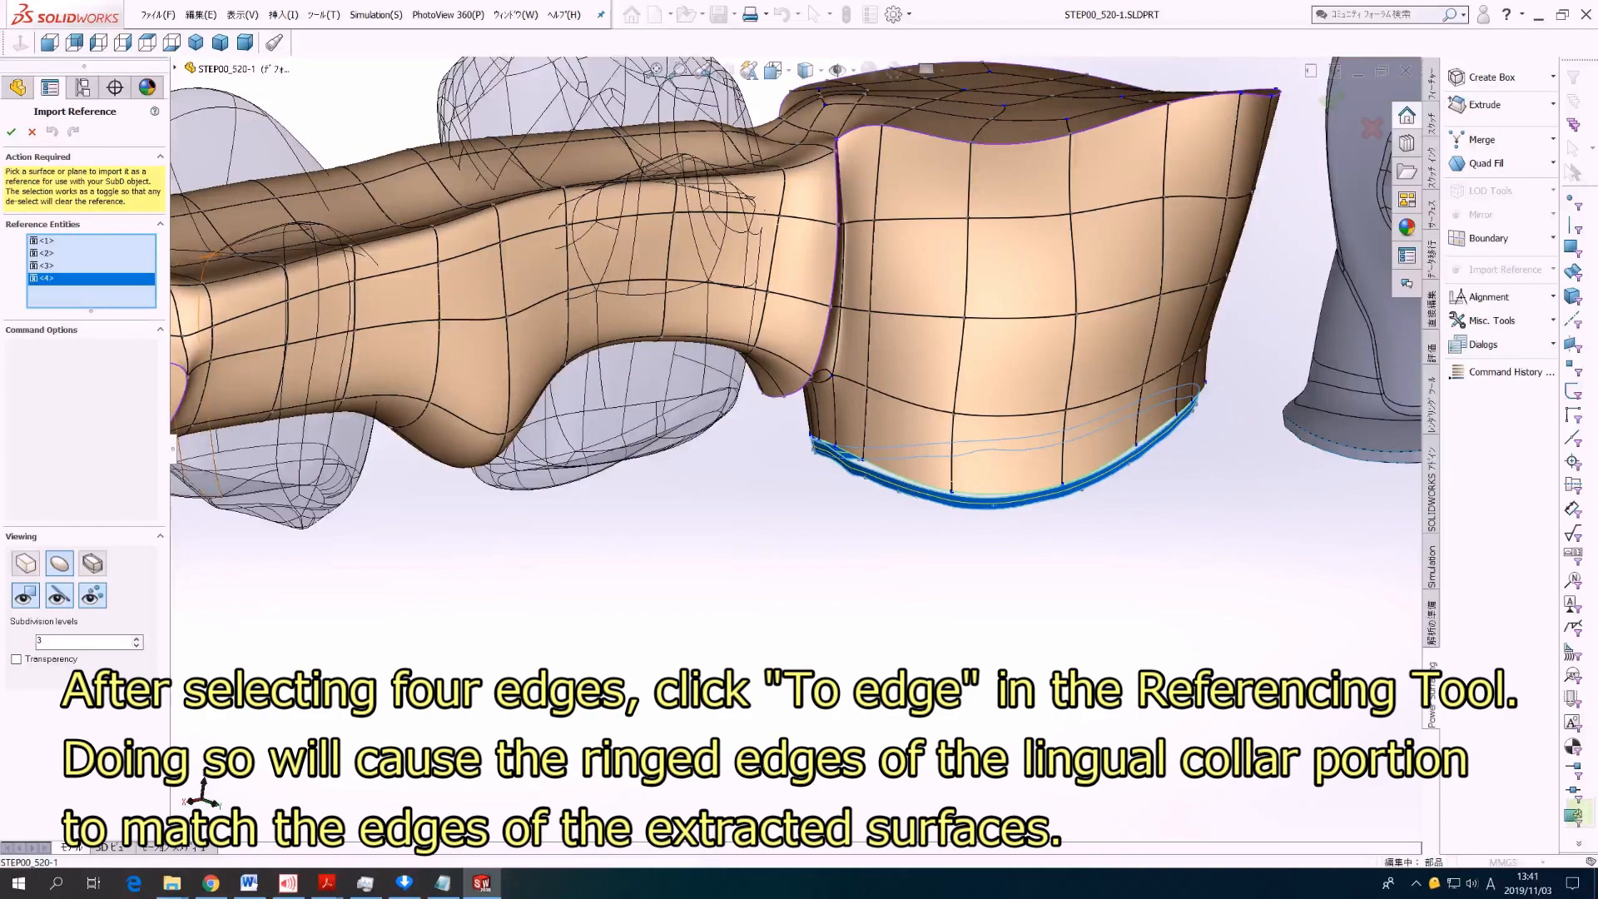
left_click(11, 131)
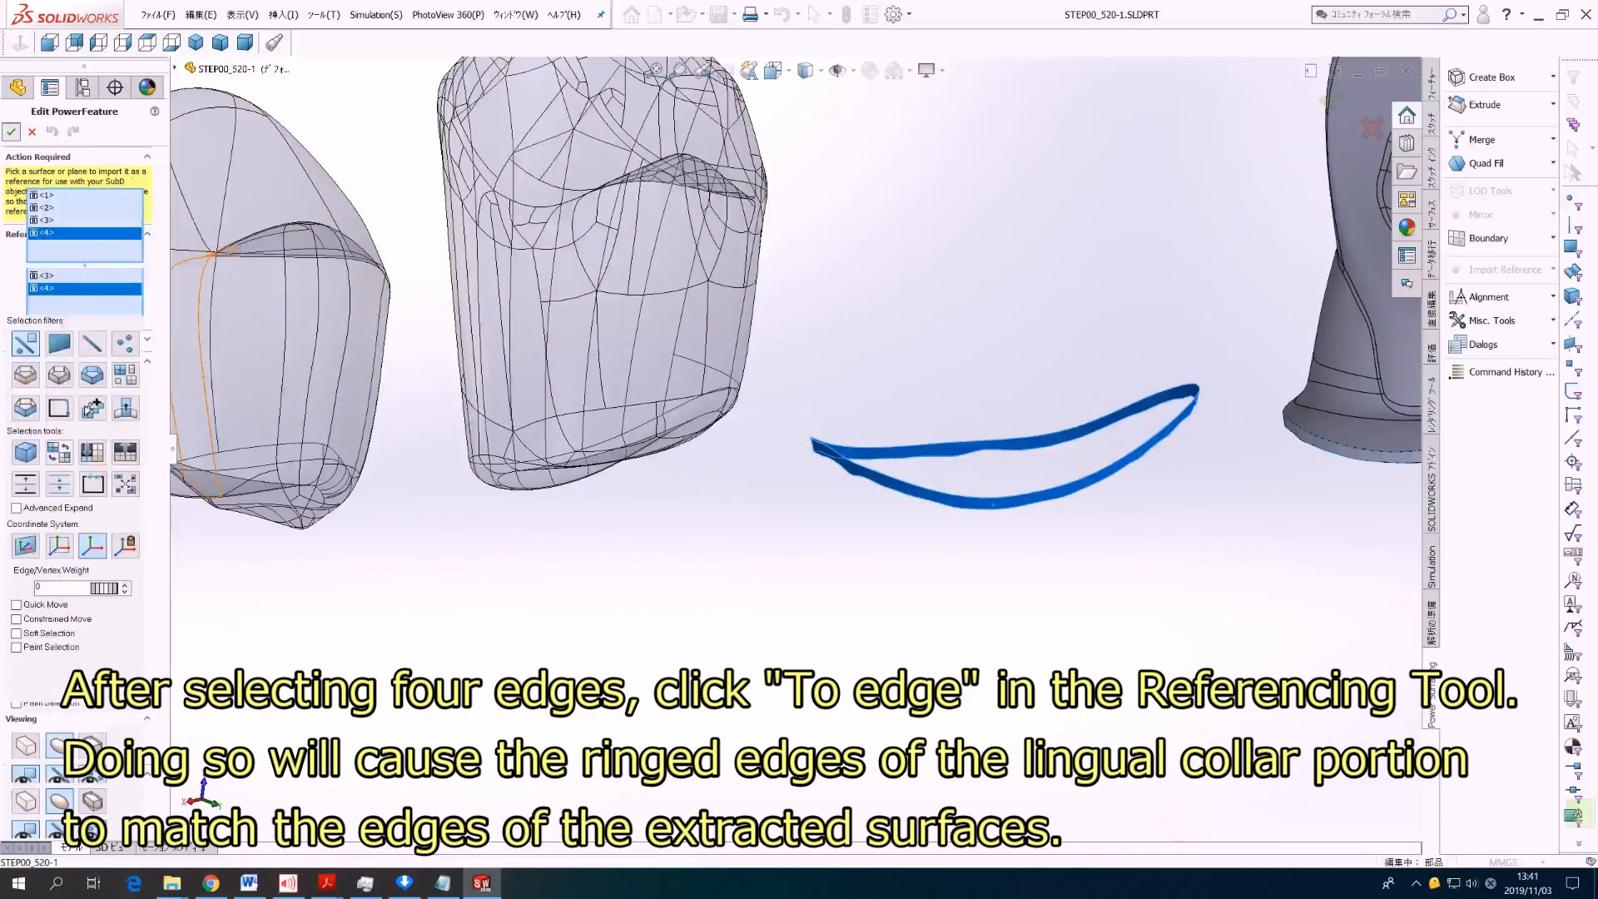
Step: Constrain the ring edges of the lingual collars to the edges of the imported margin surfaces and check the fit up close
scroll(796, 449, "up", 7)
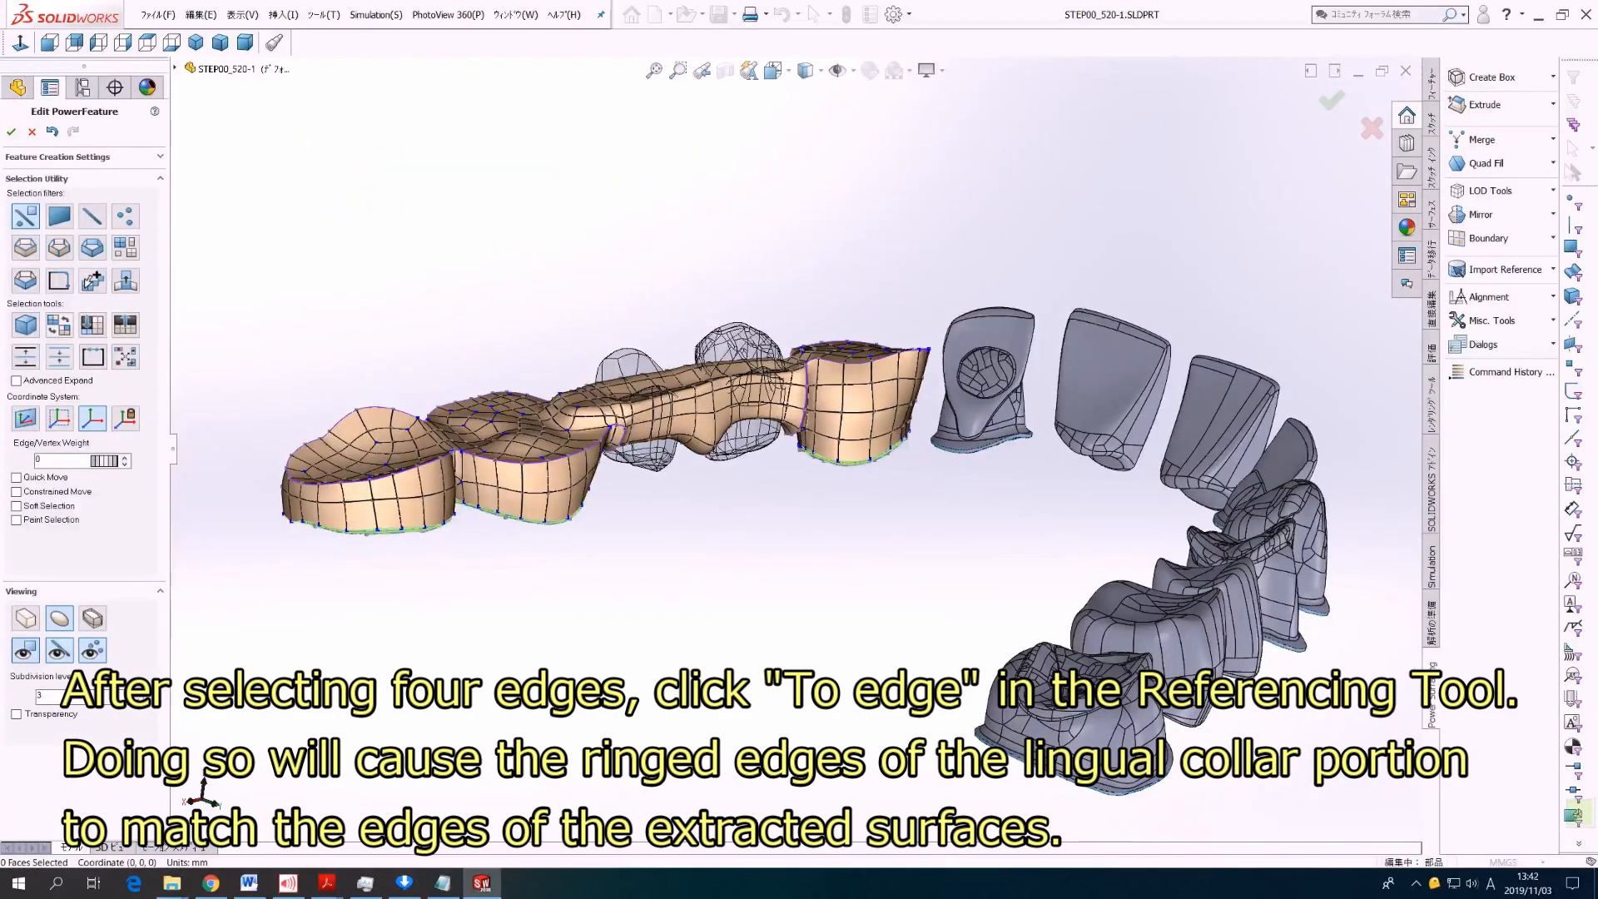
left_click(25, 247)
left_click(372, 531)
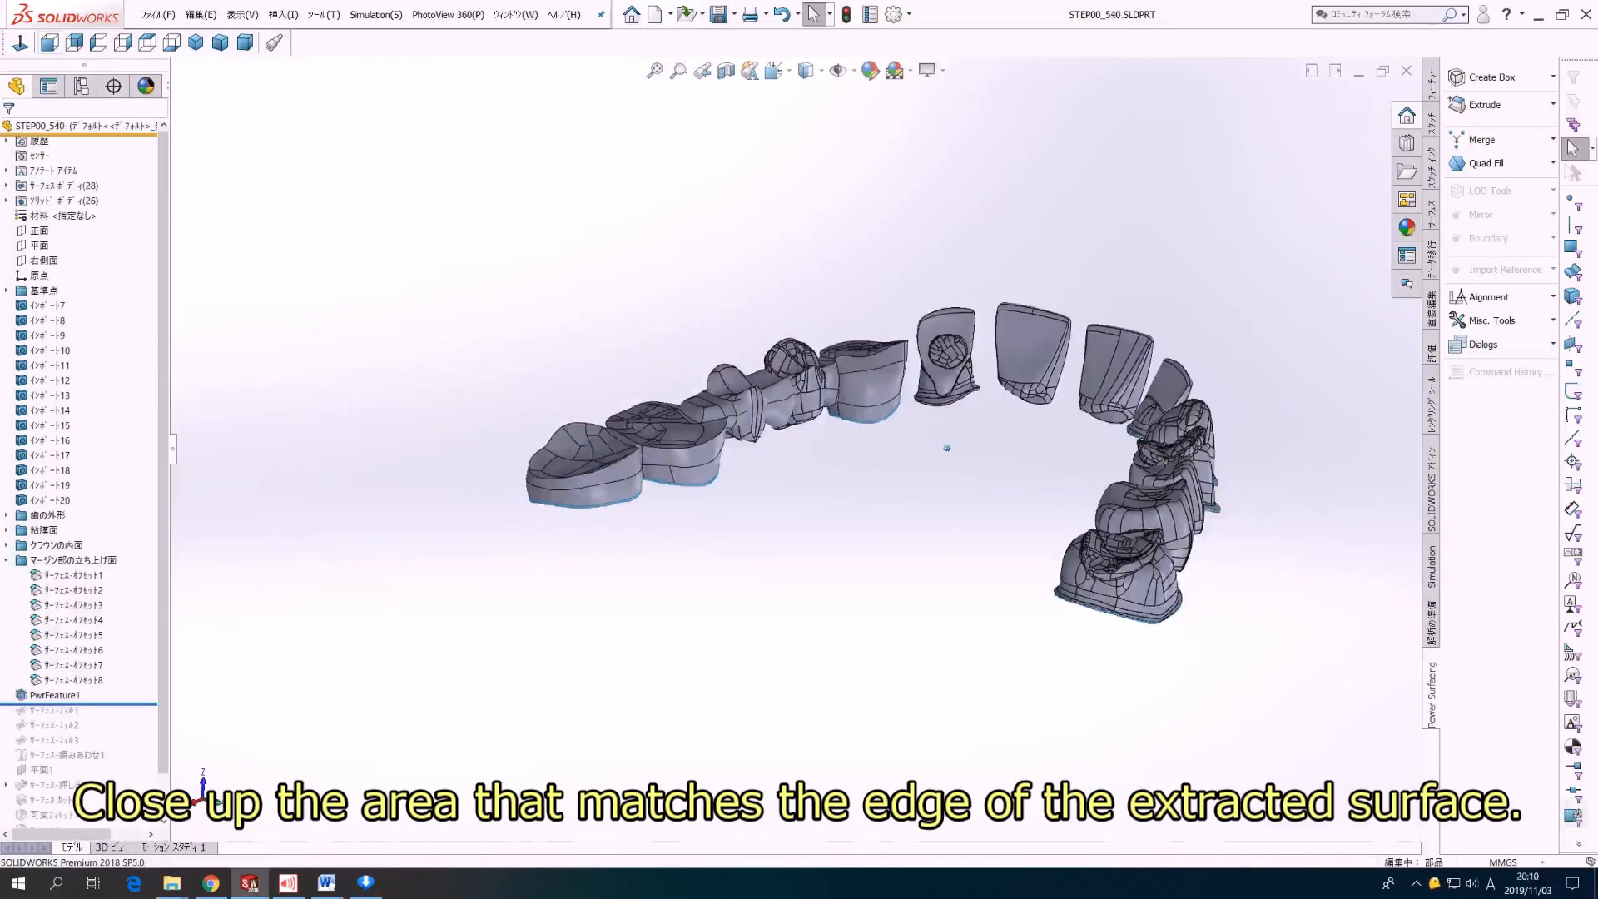
scroll(333, 500, "up", 5)
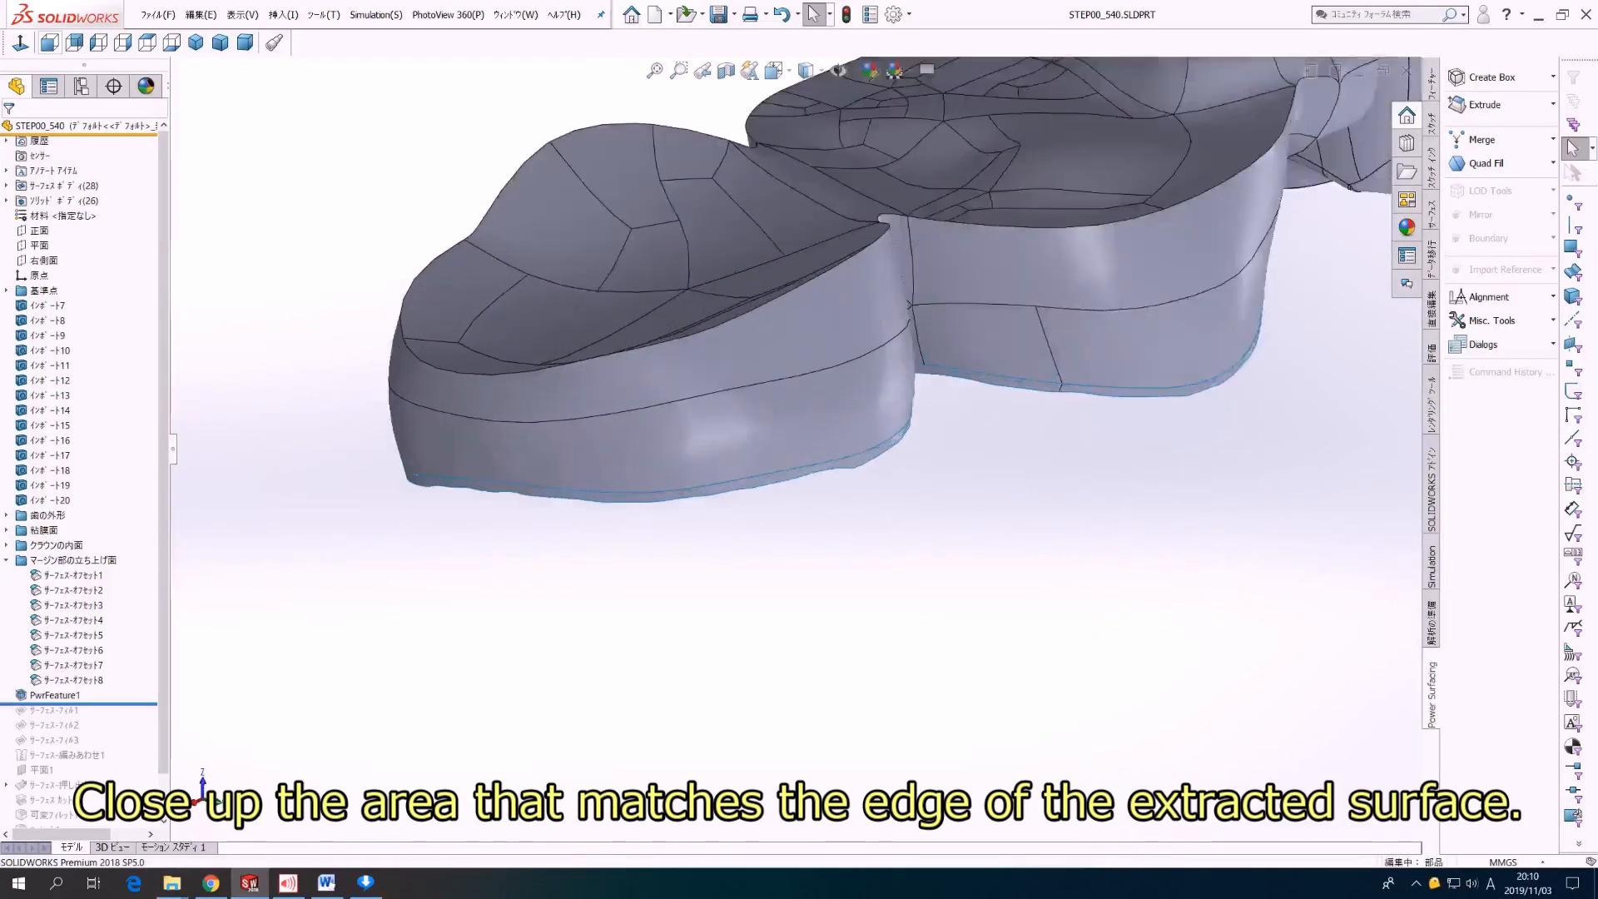
middle_click_drag(866, 483, 492, 408)
middle_click_drag(1050, 350, 987, 466, "ctrl")
Step: Roll the feature history forward through the surface cut of the buccal half and the variable fillet that rounds the collar
scroll(673, 470, "down", 3)
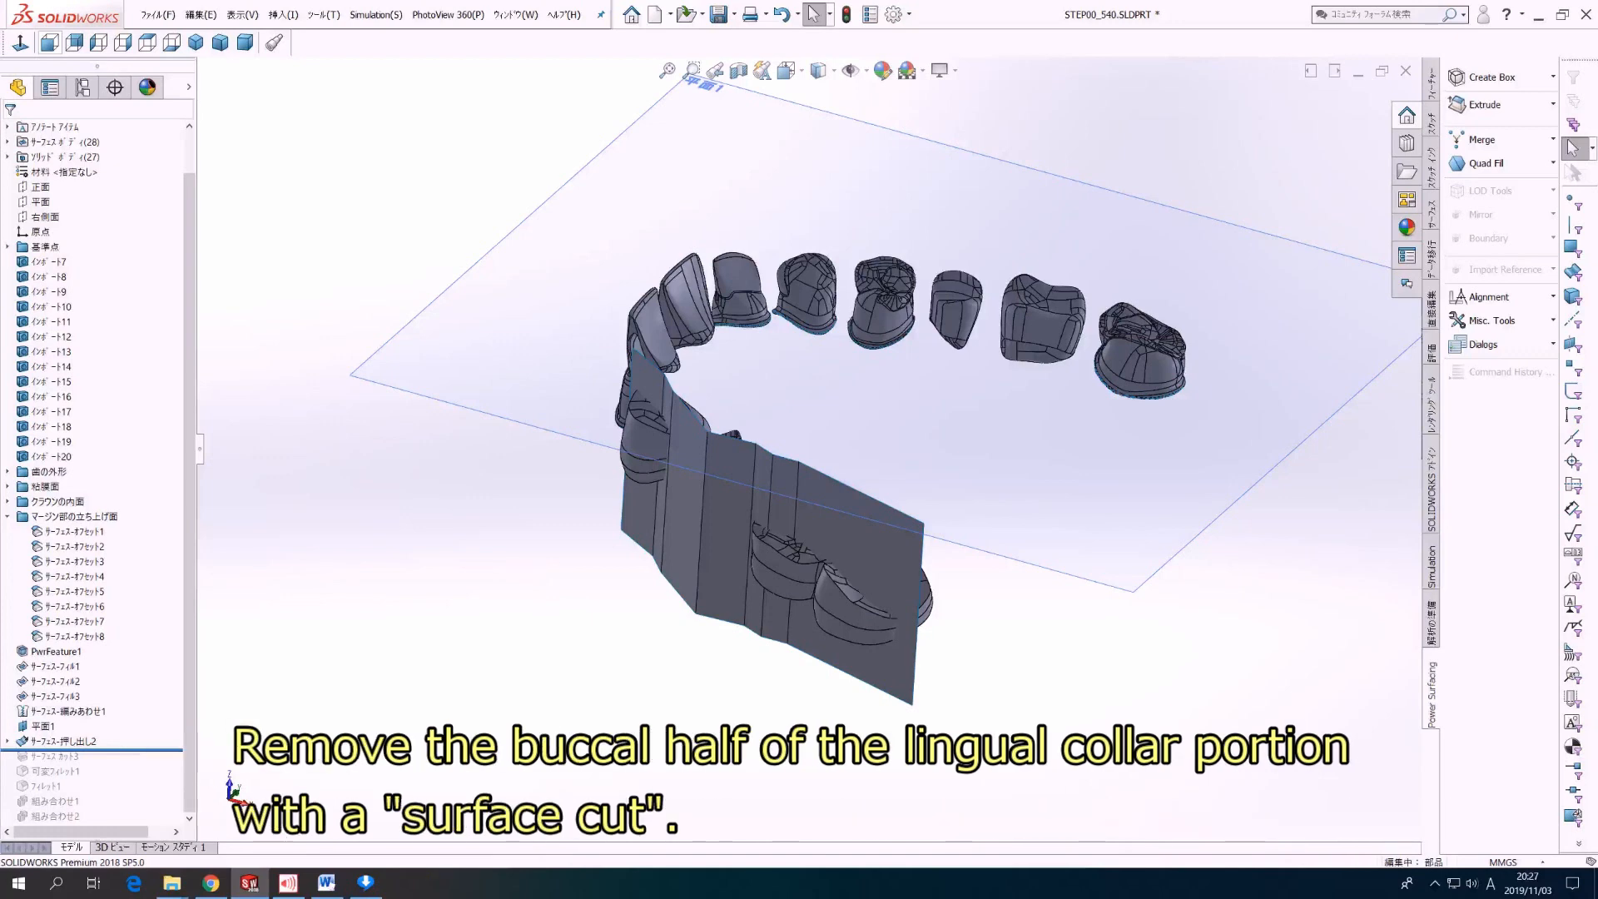
key("Down")
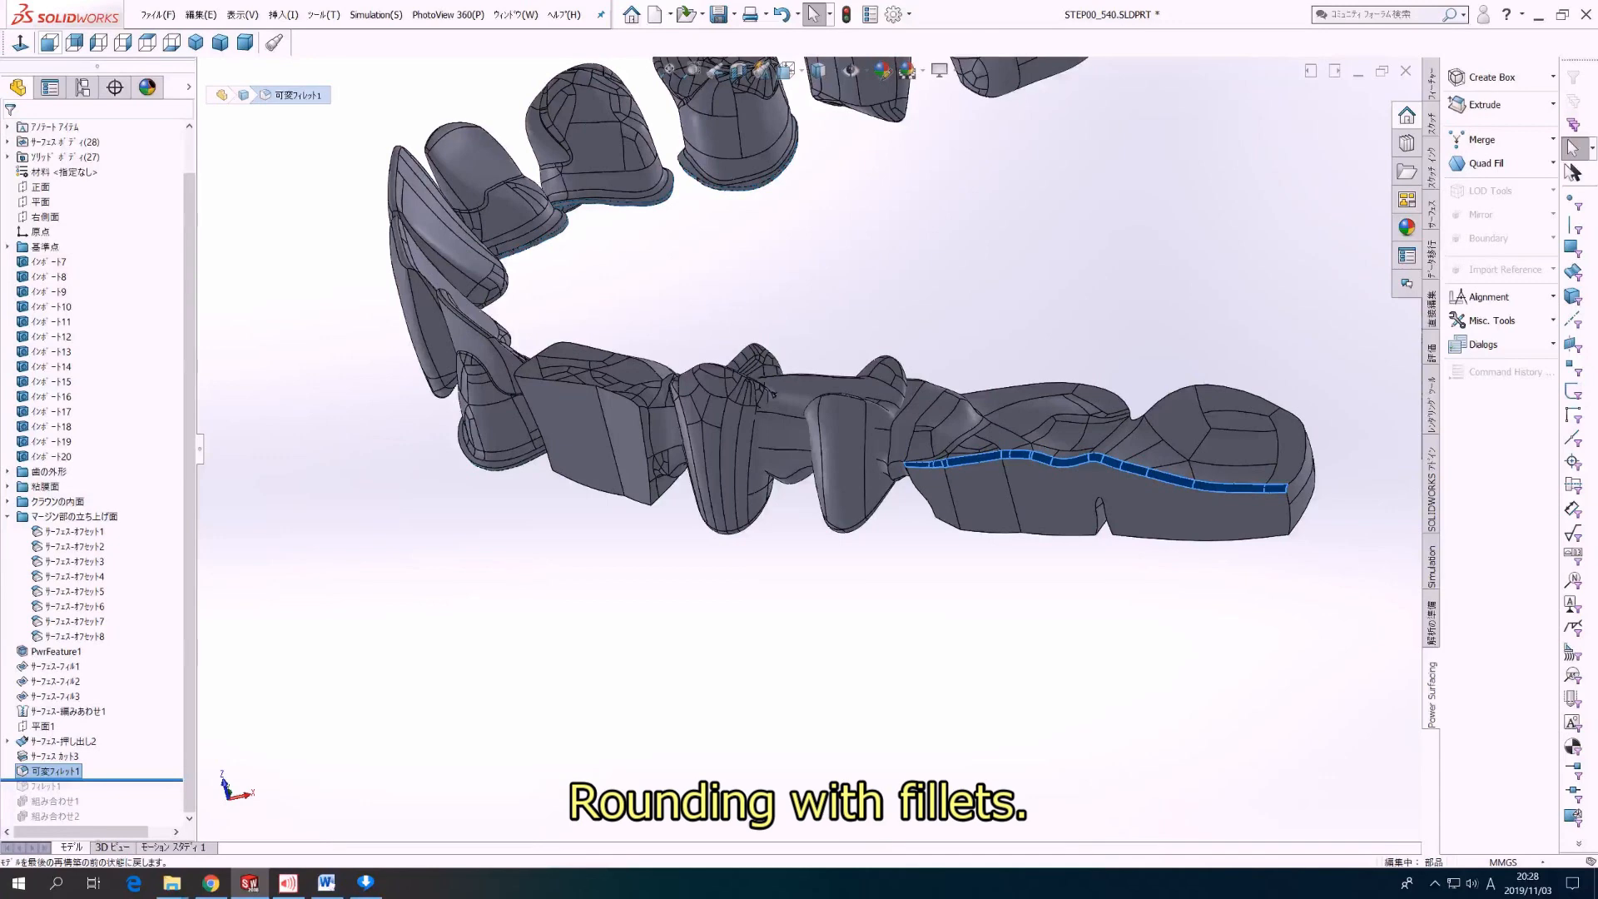
key("Down")
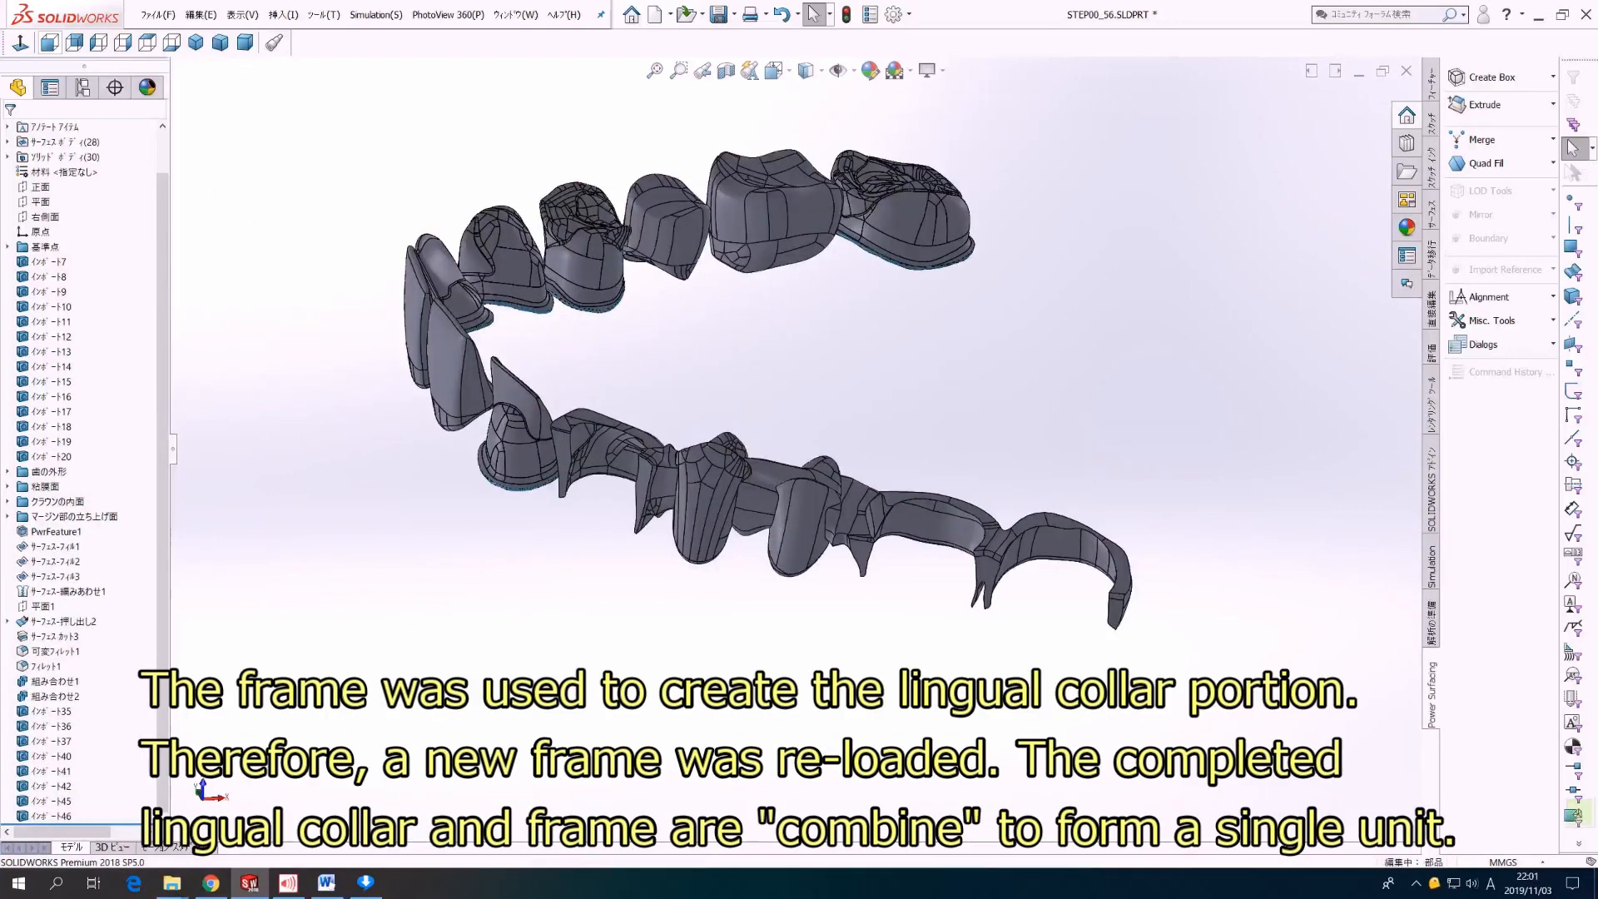
Step: Show the reloaded frame bodies インポート46, インポート45 and インポート42 on the second molar, first molar and canine
right_click(58, 816)
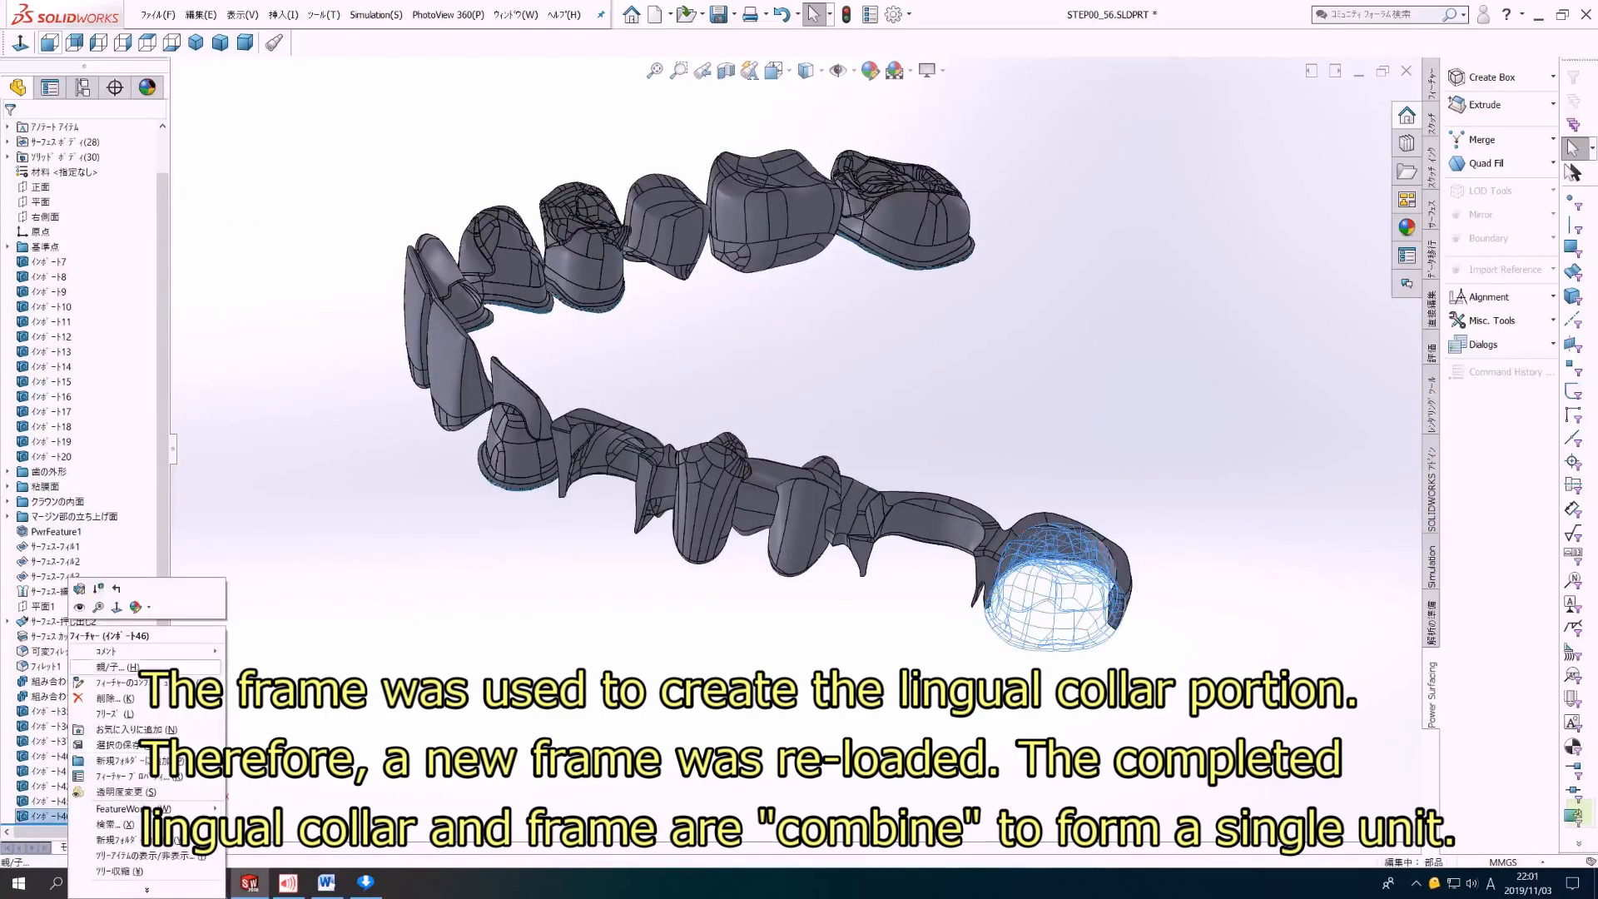
left_click(80, 607)
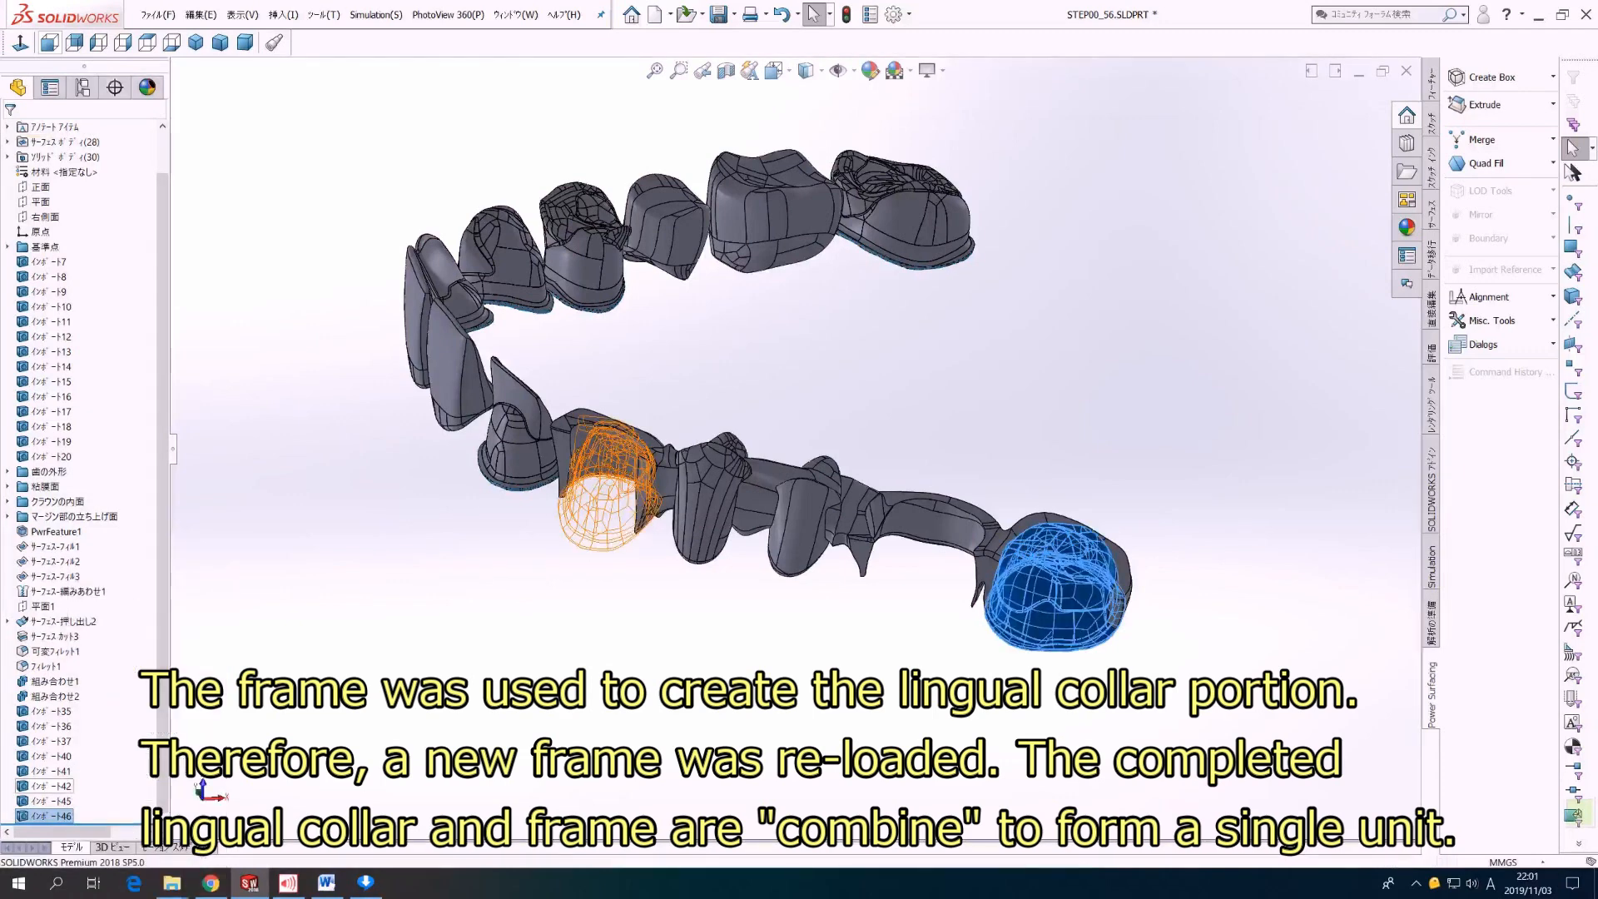
right_click(54, 801)
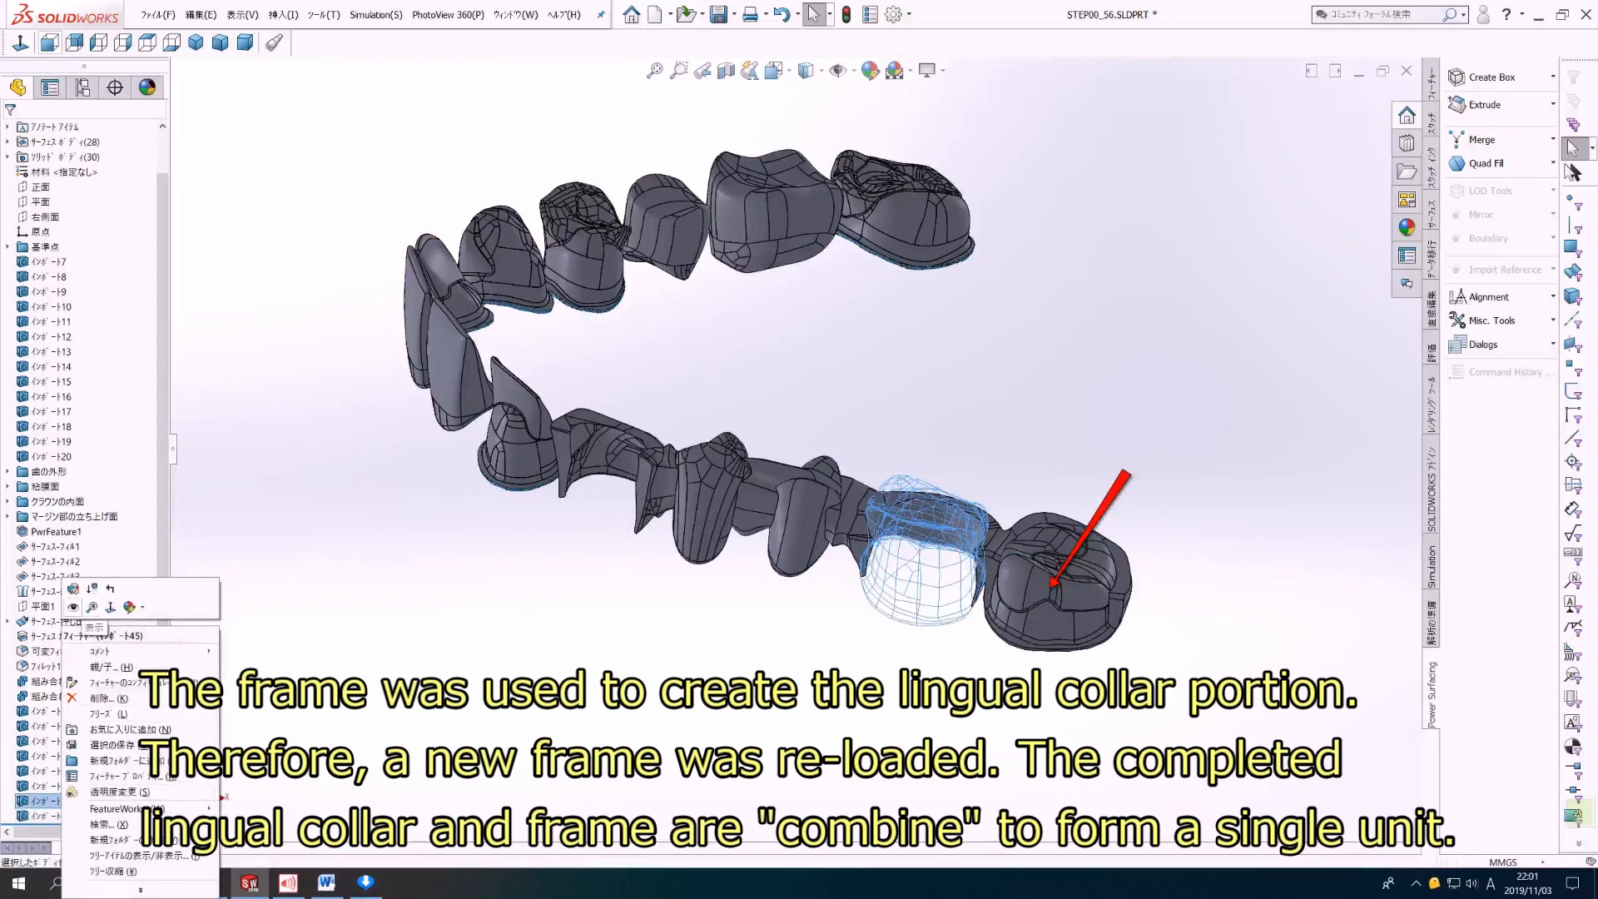
left_click(74, 606)
right_click(54, 786)
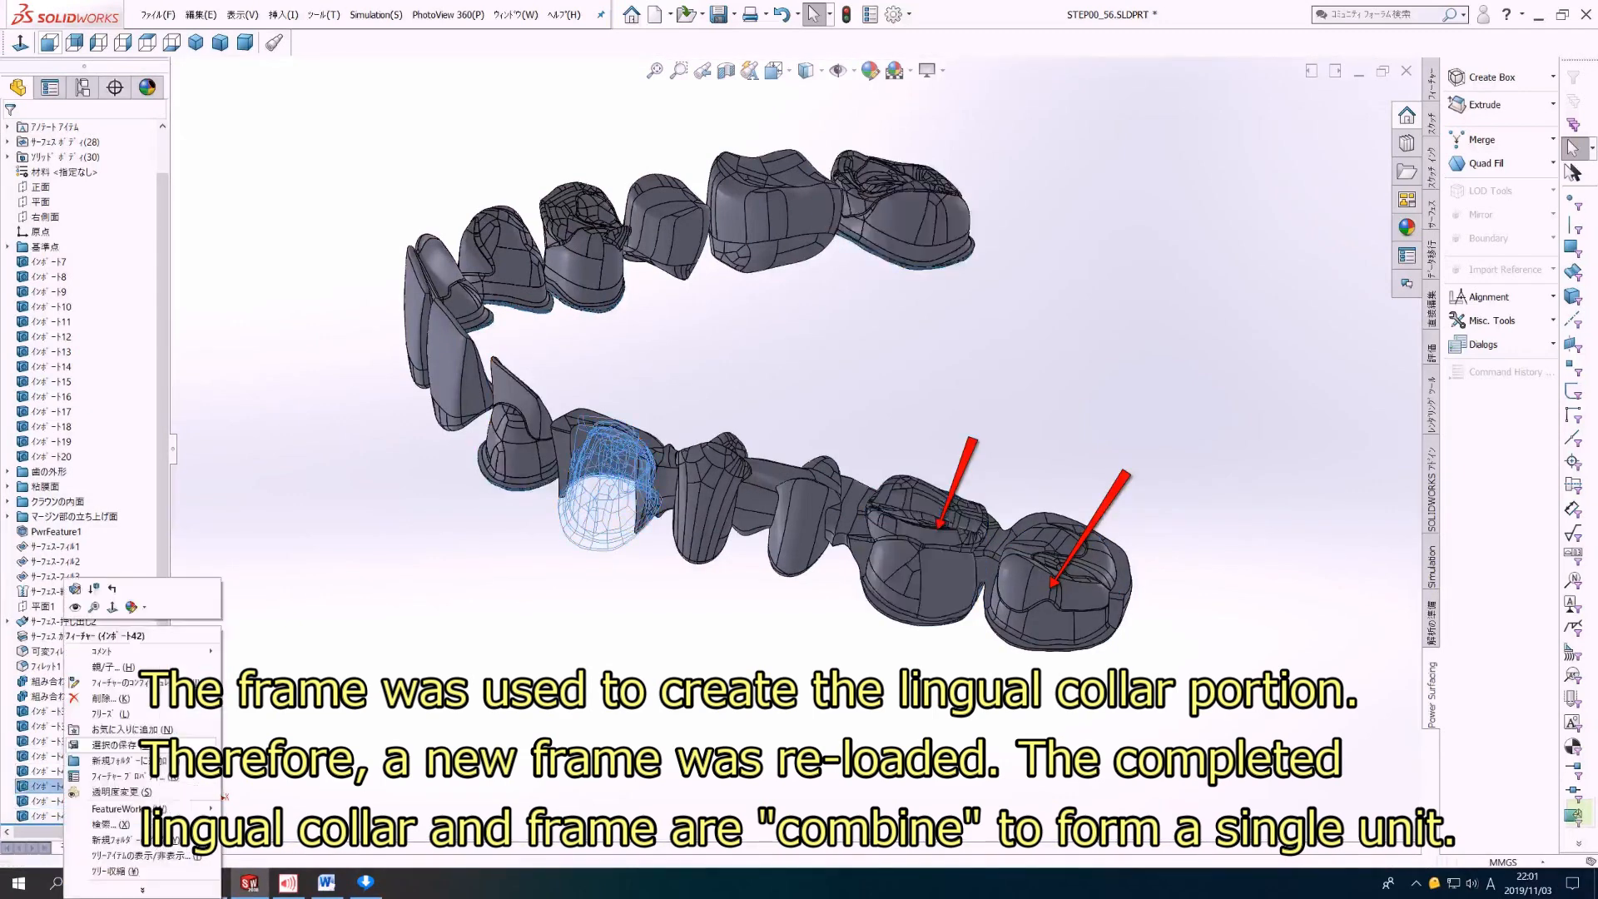
left_click(75, 607)
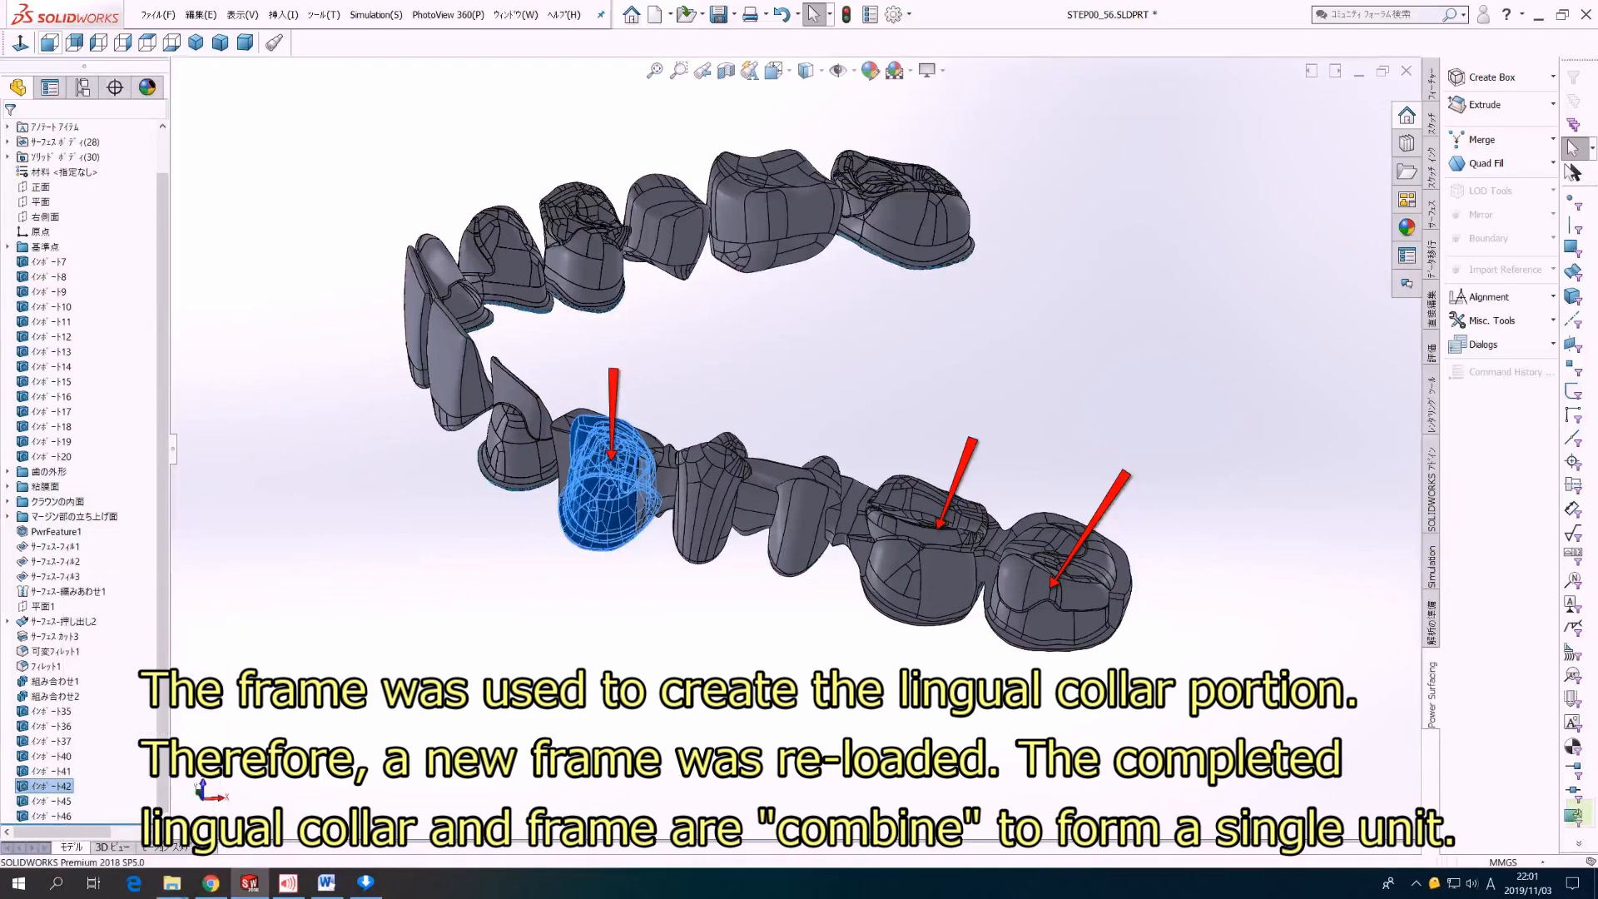
key("Escape")
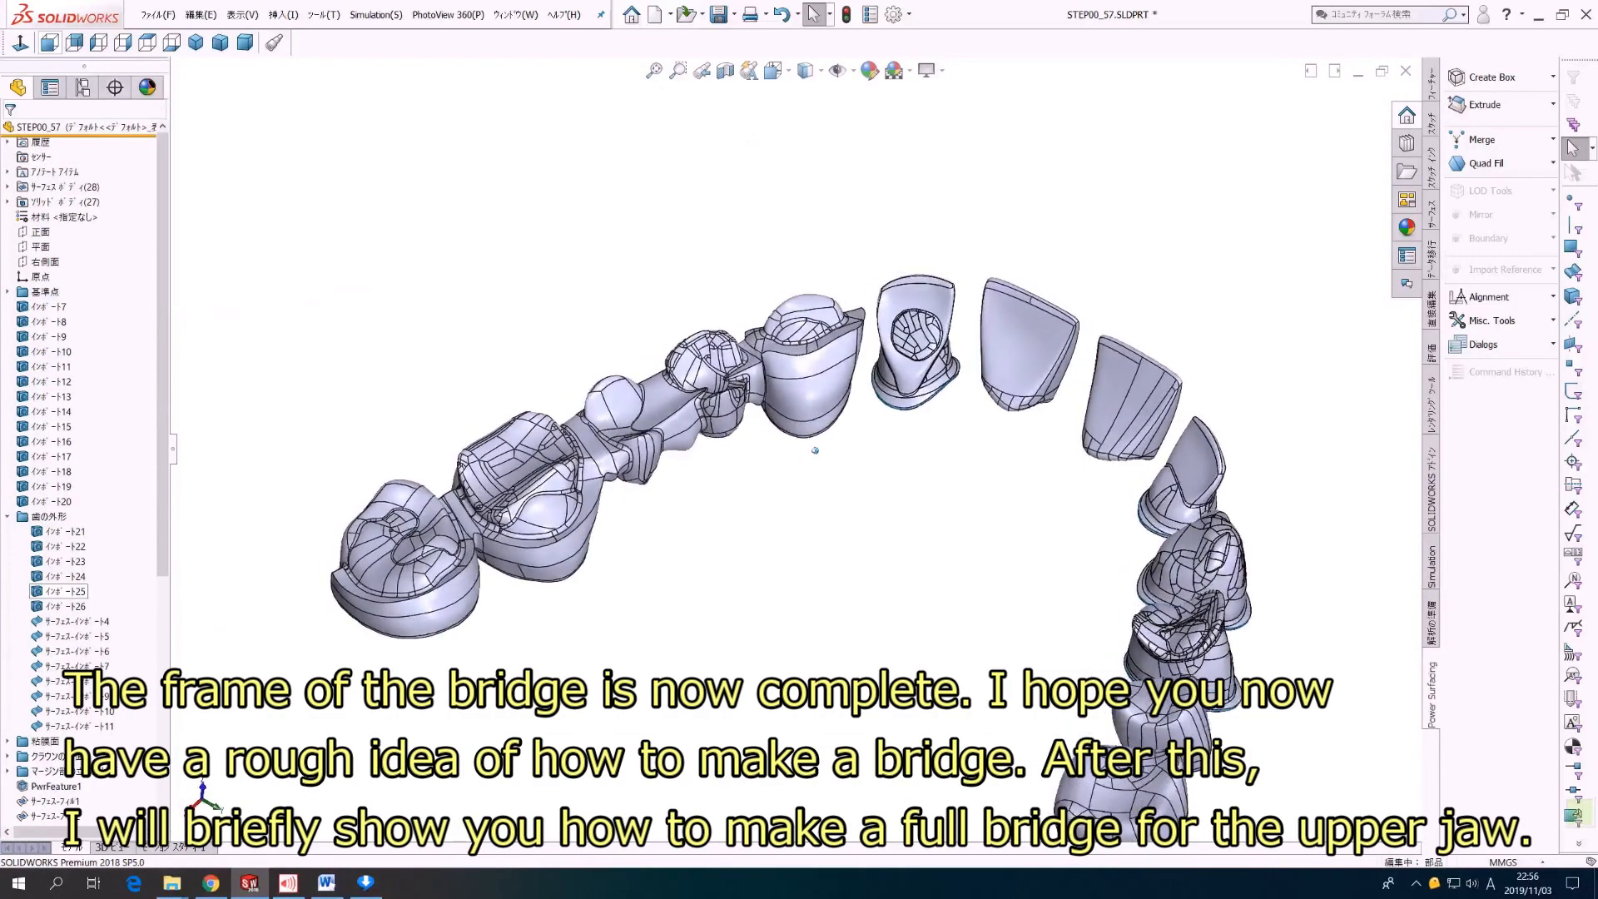
Step: Show the two premolar crown outlines インポート23 and インポート24 over the bridge pontics
middle_click_drag(836, 432, 870, 483)
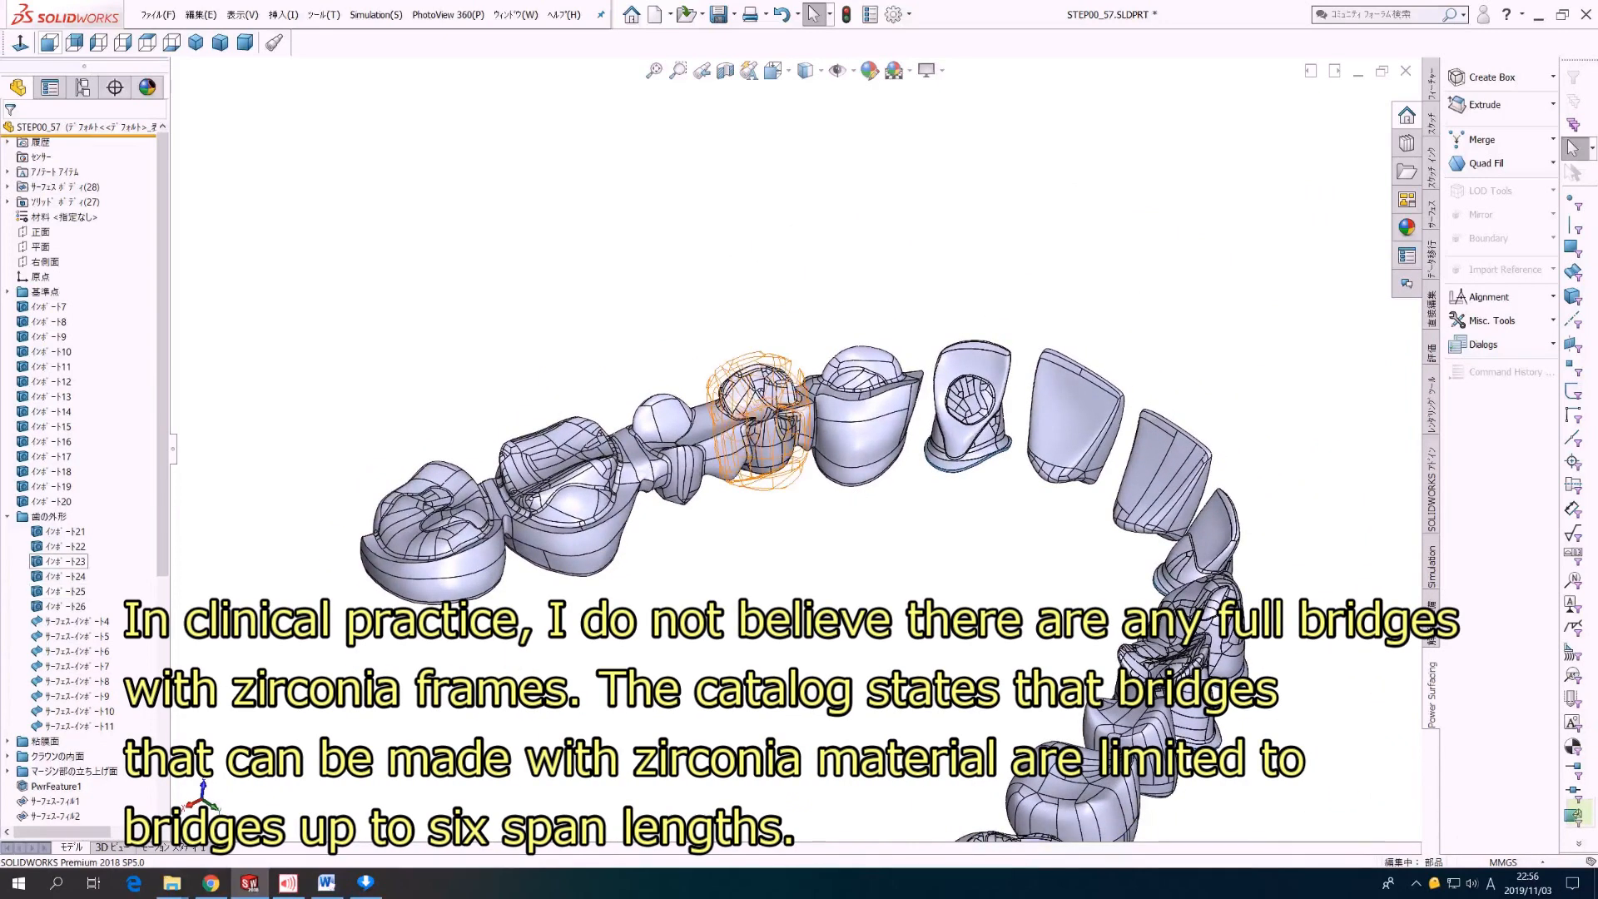
right_click(59, 561)
left_click(92, 543)
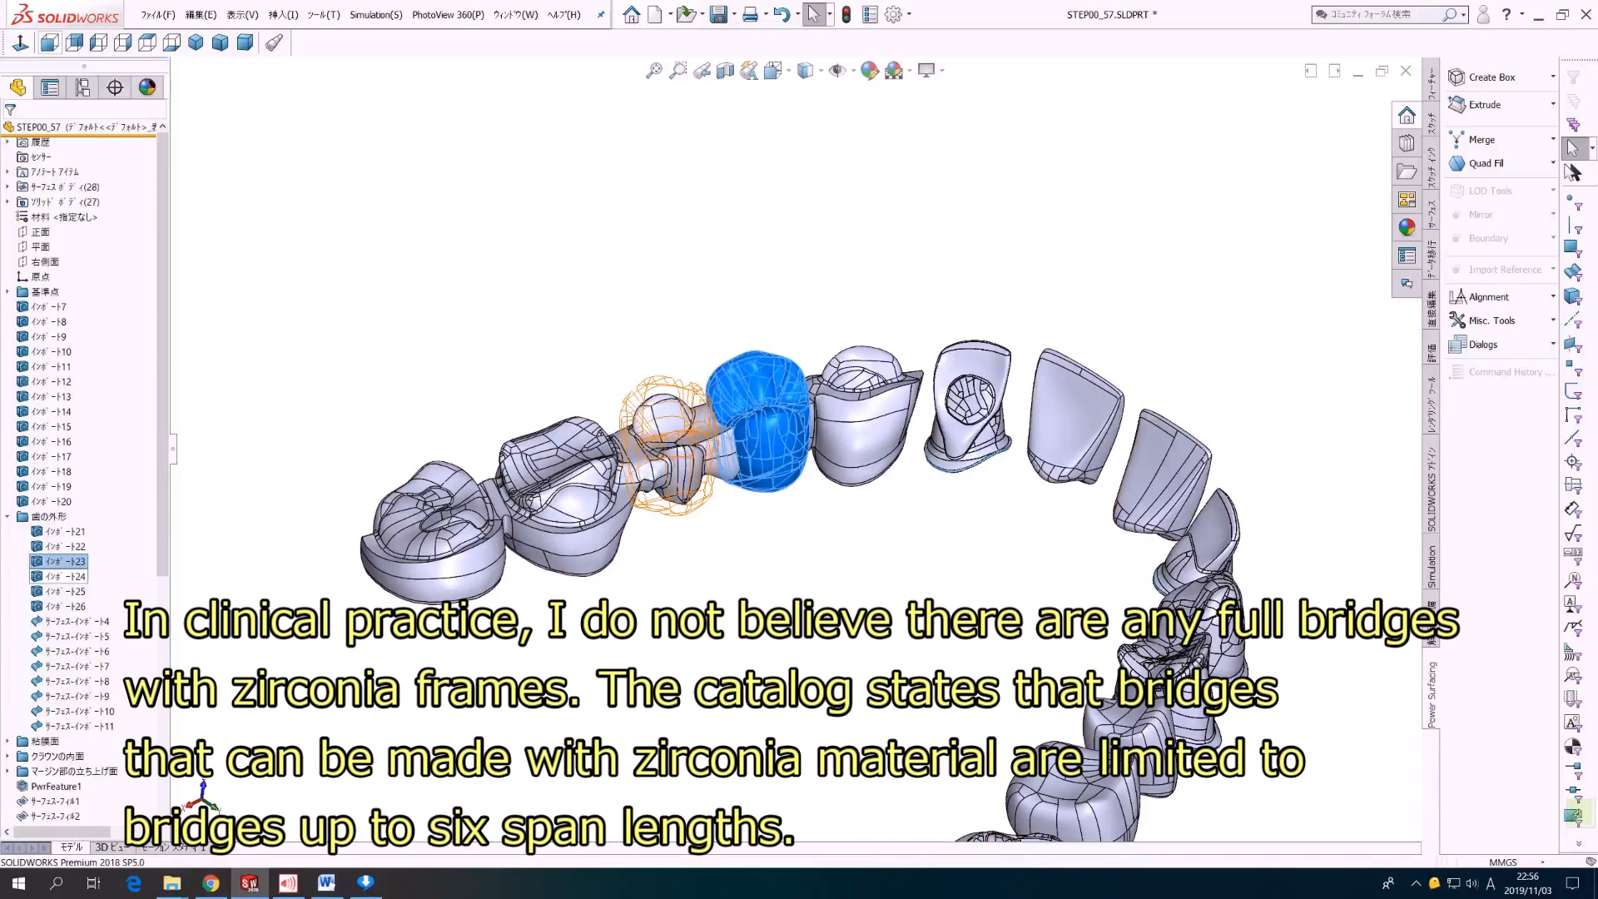
right_click(65, 576)
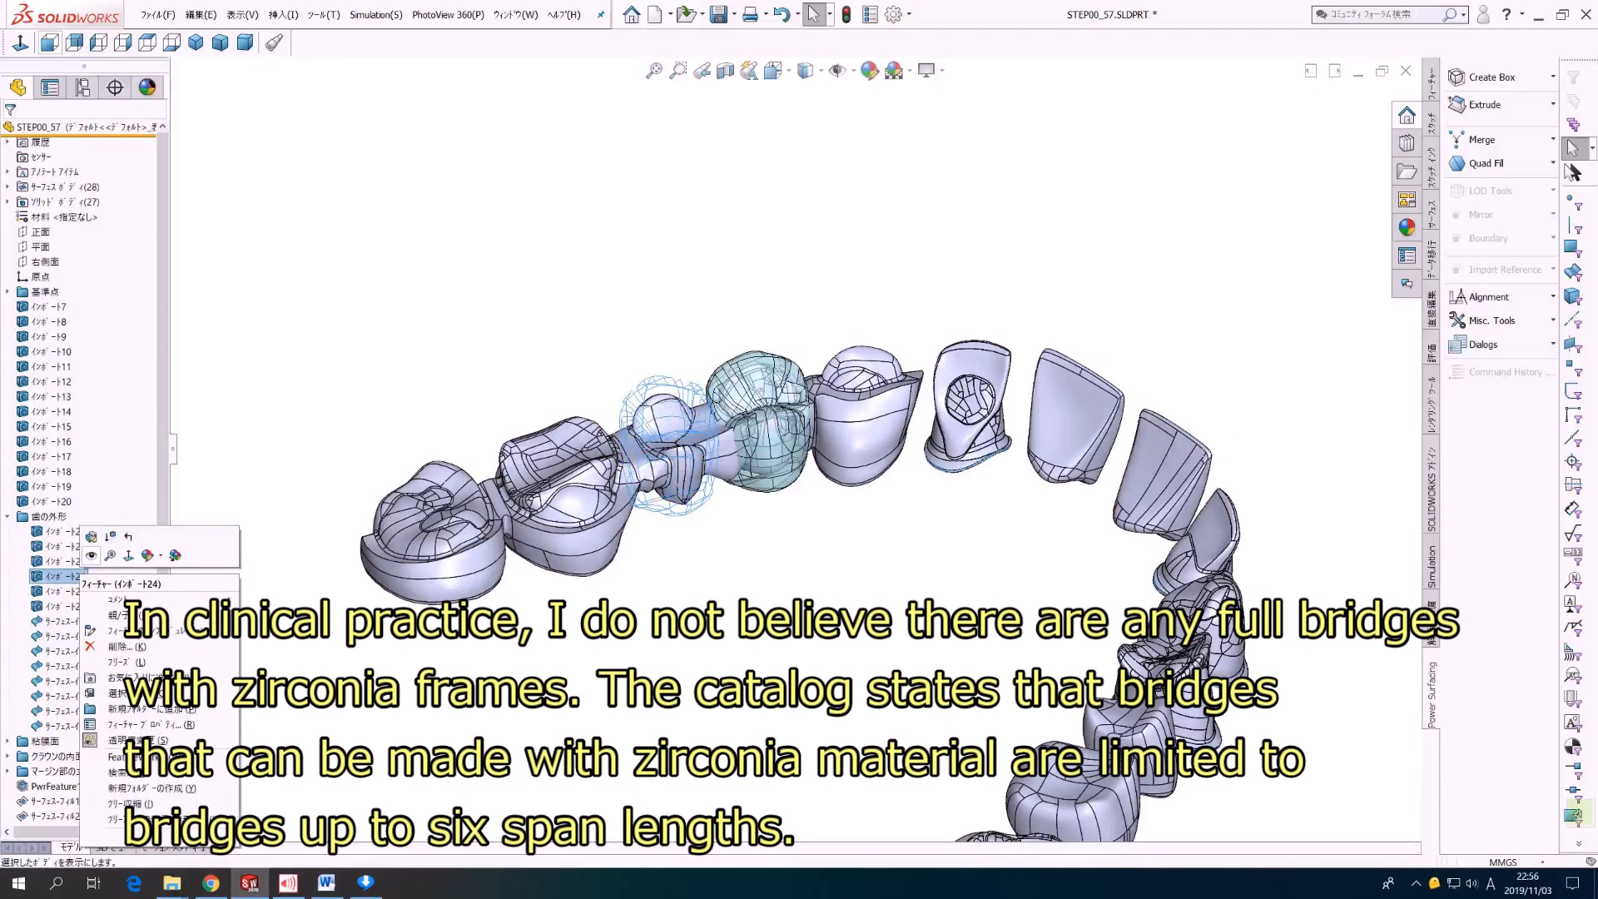
left_click(101, 569)
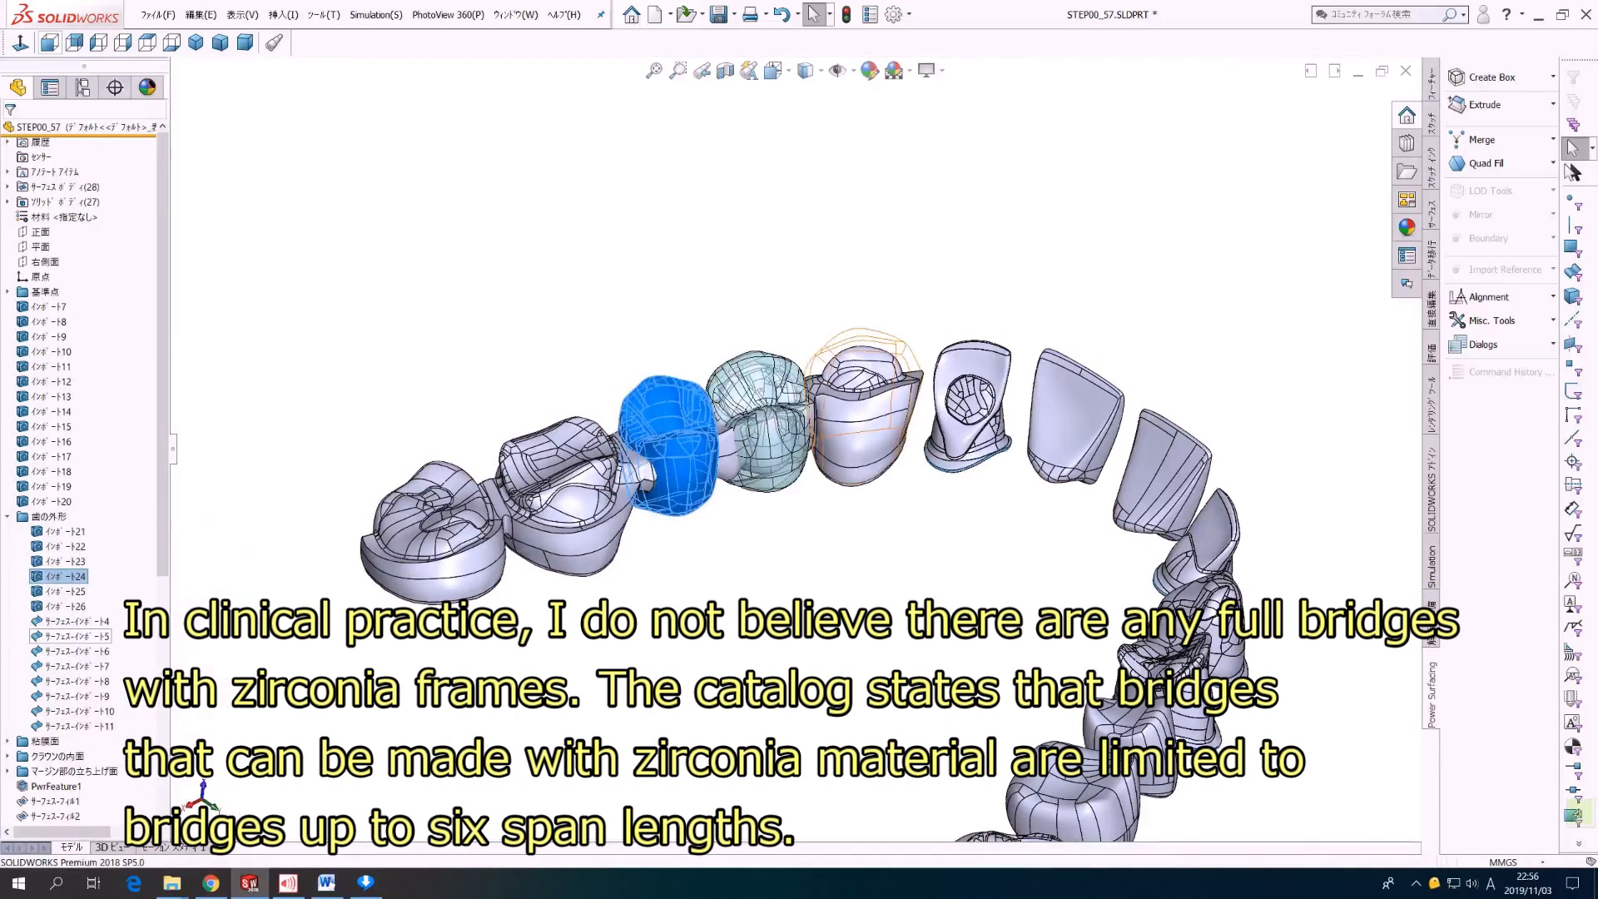
Step: Show the crown outline surfaces サーフェス-インポート5, 6 and 7 over the canine, first molar and second molar frames
right_click(92, 636)
left_click(116, 619)
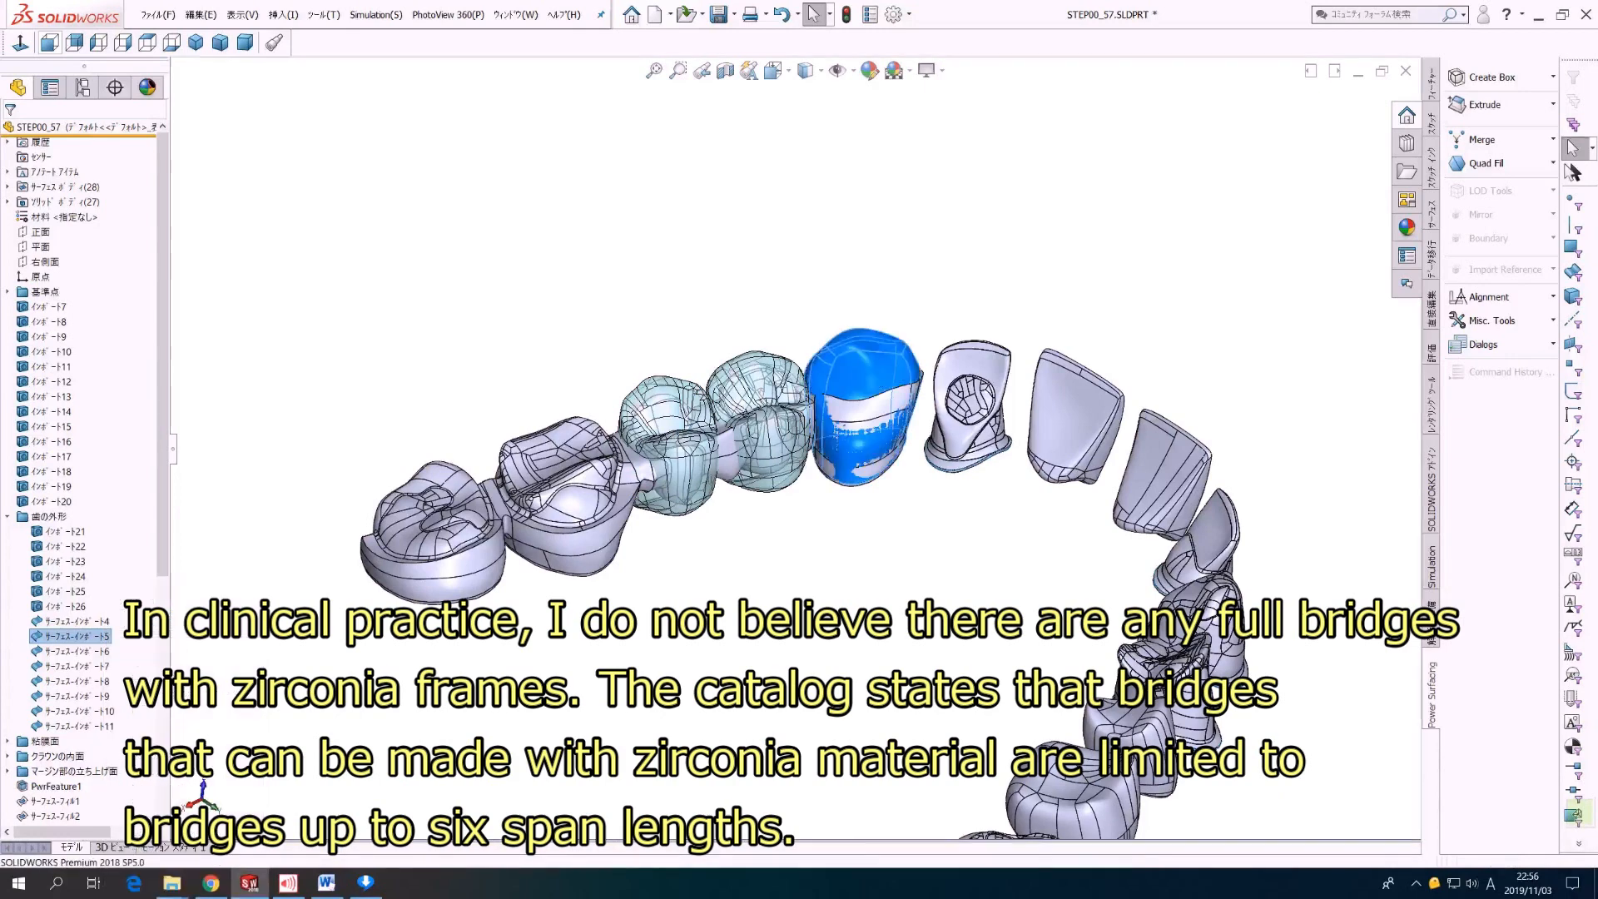
right_click(96, 651)
left_click(120, 623)
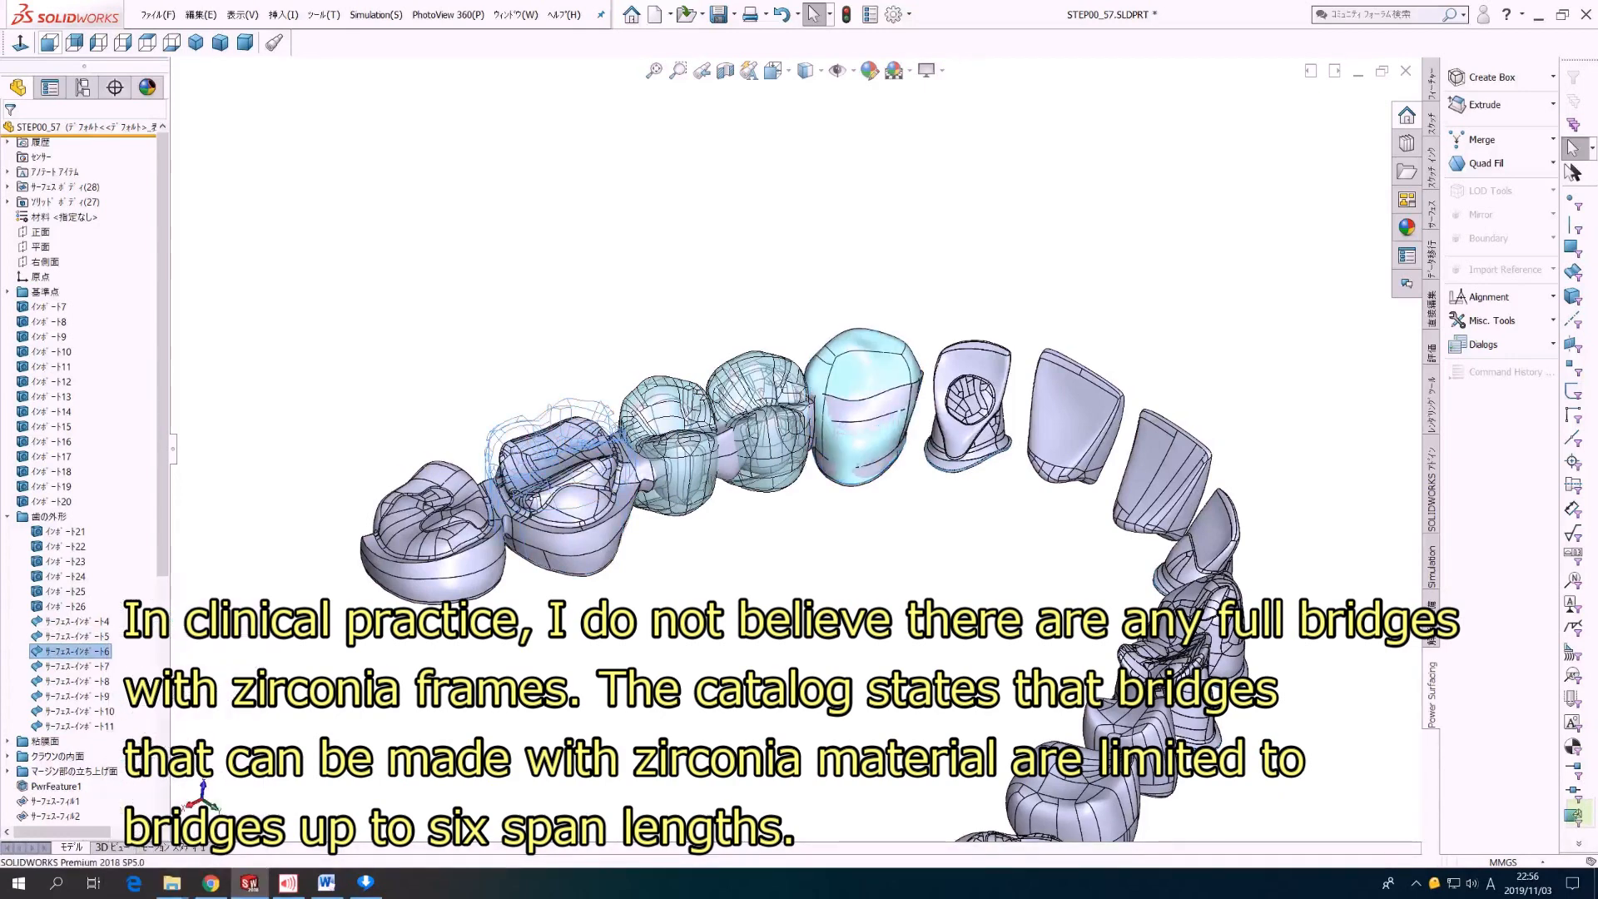
right_click(98, 666)
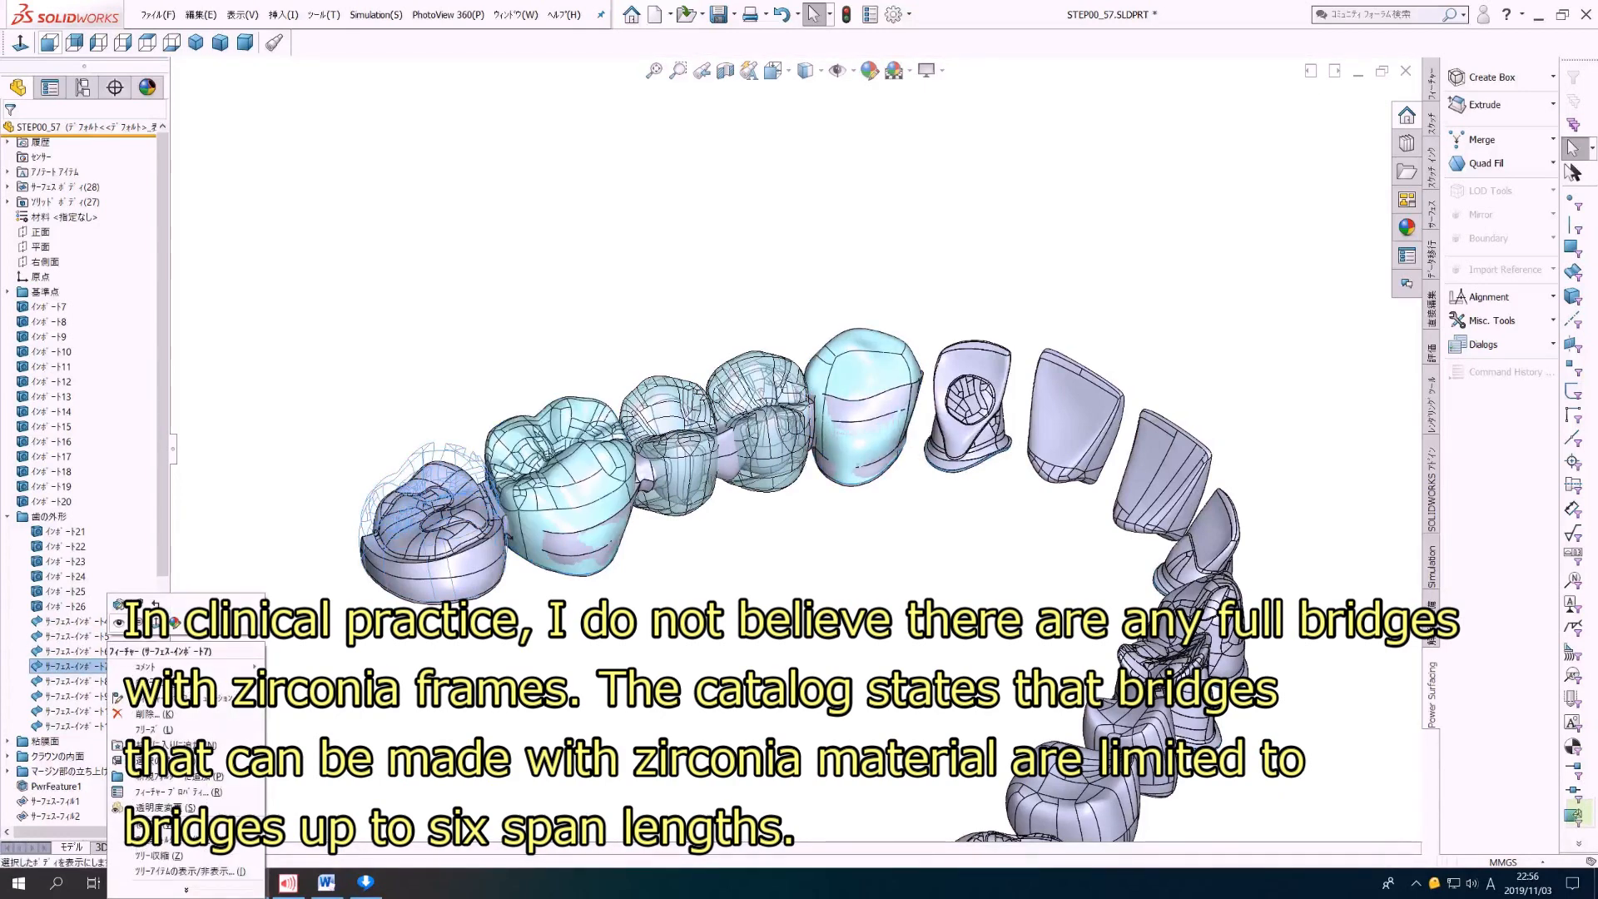
left_click(124, 639)
key("Escape")
middle_click_drag(895, 441, 916, 469)
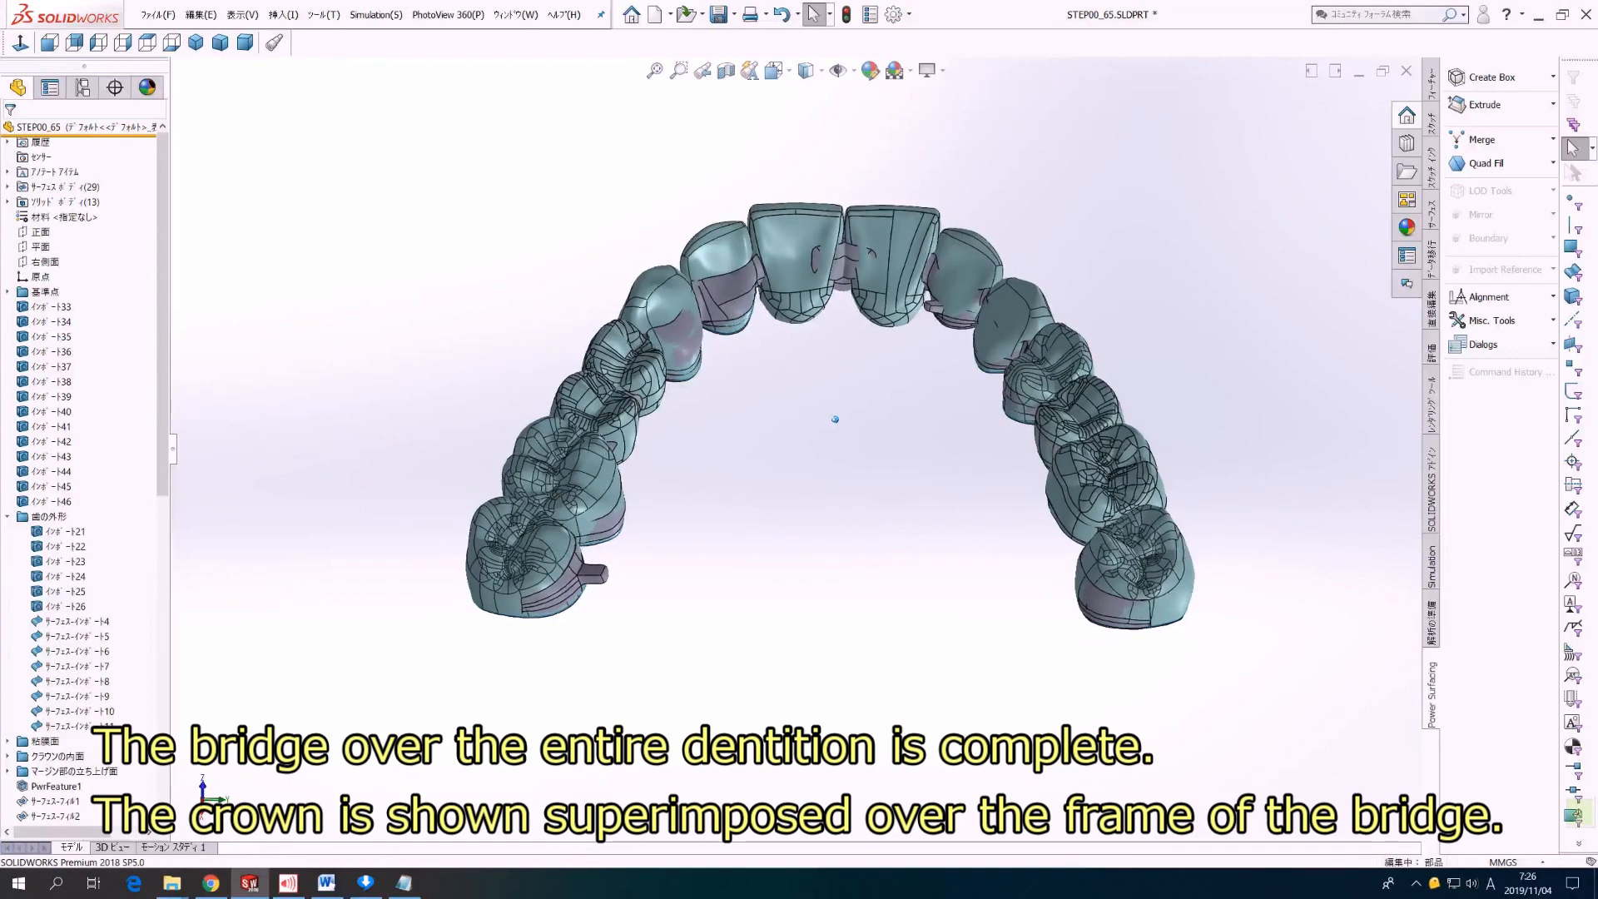
middle_click_drag(831, 511, 844, 430)
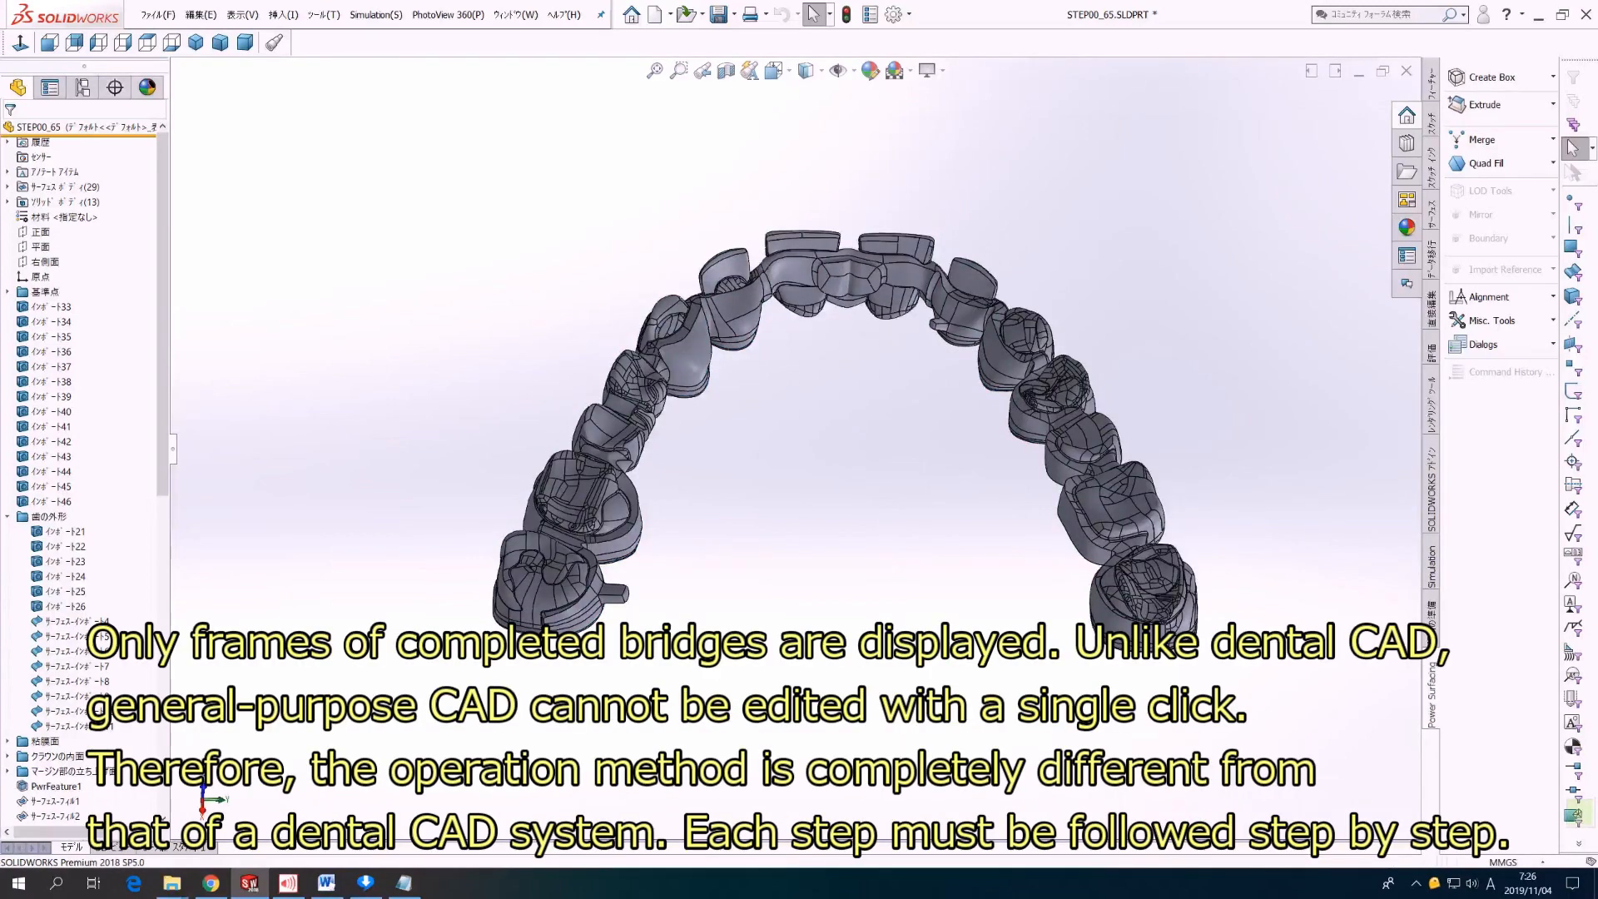
middle_click_drag(841, 437, 875, 433)
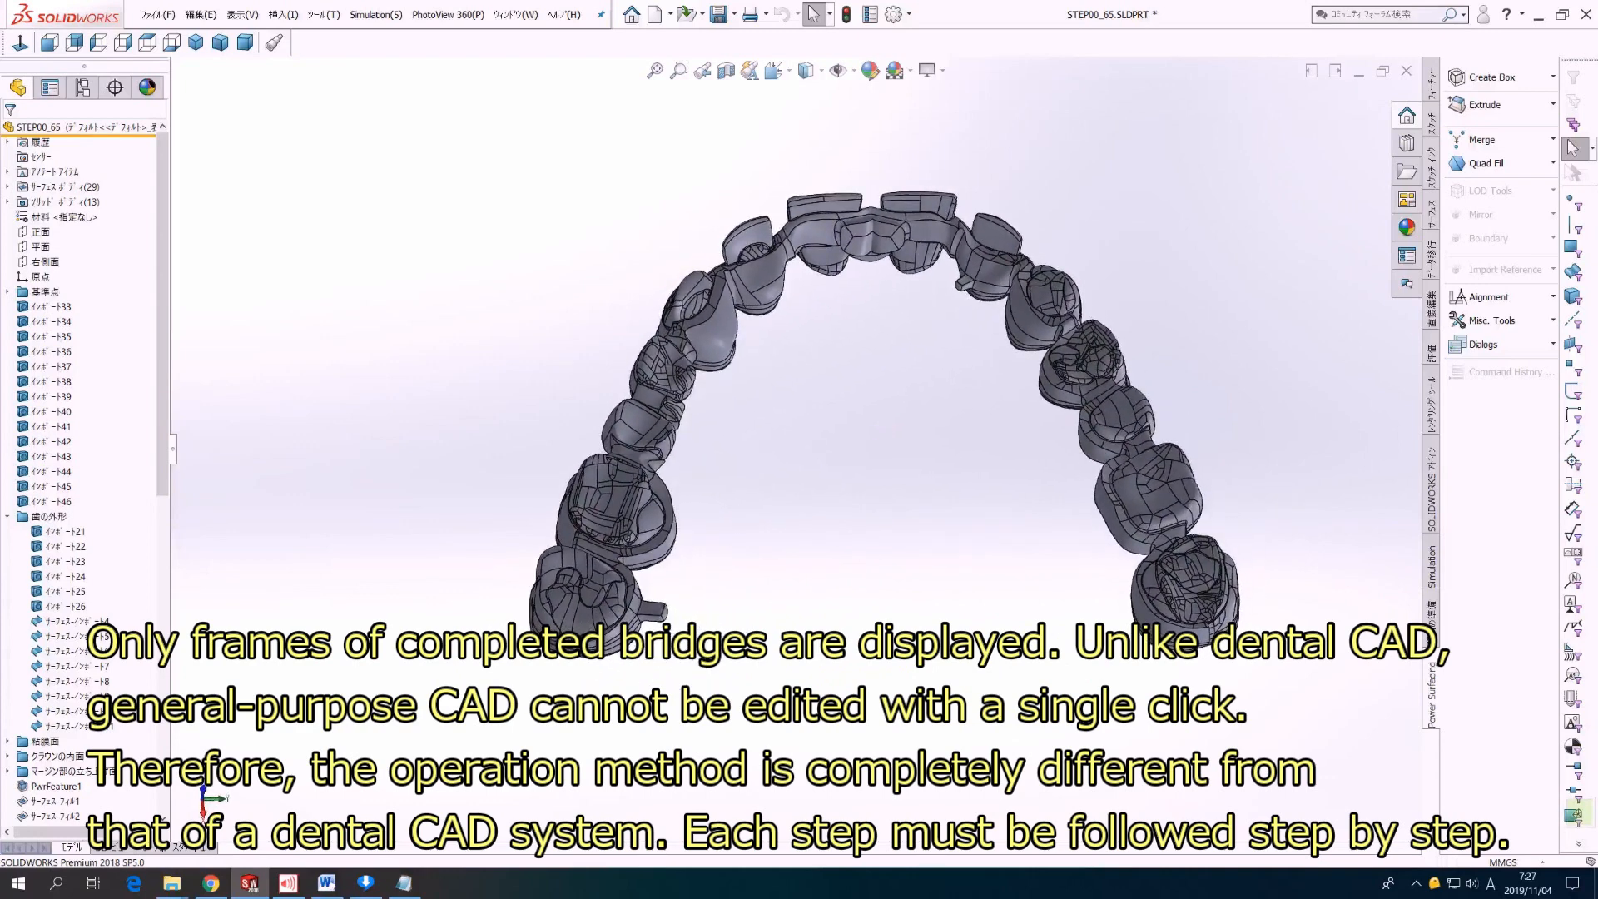